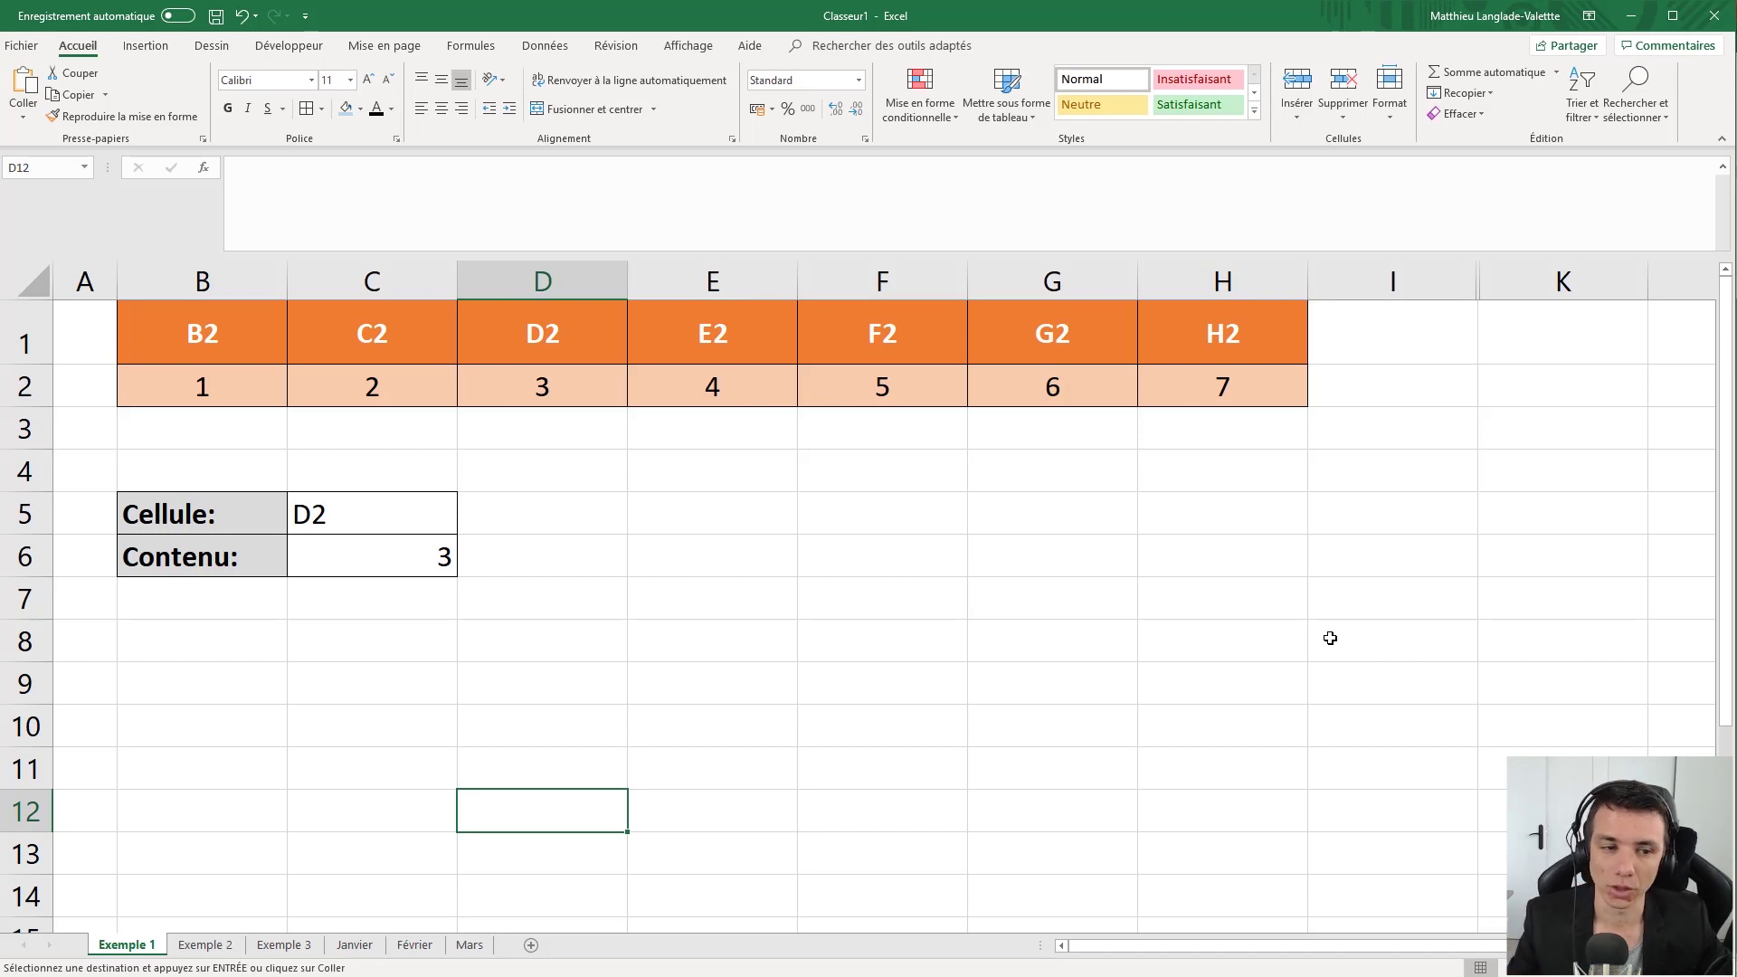
Select the row 2 values B2 through H2 that C5's reference list draws from.
{"action": "left_click", "coordinate": [740, 541]}
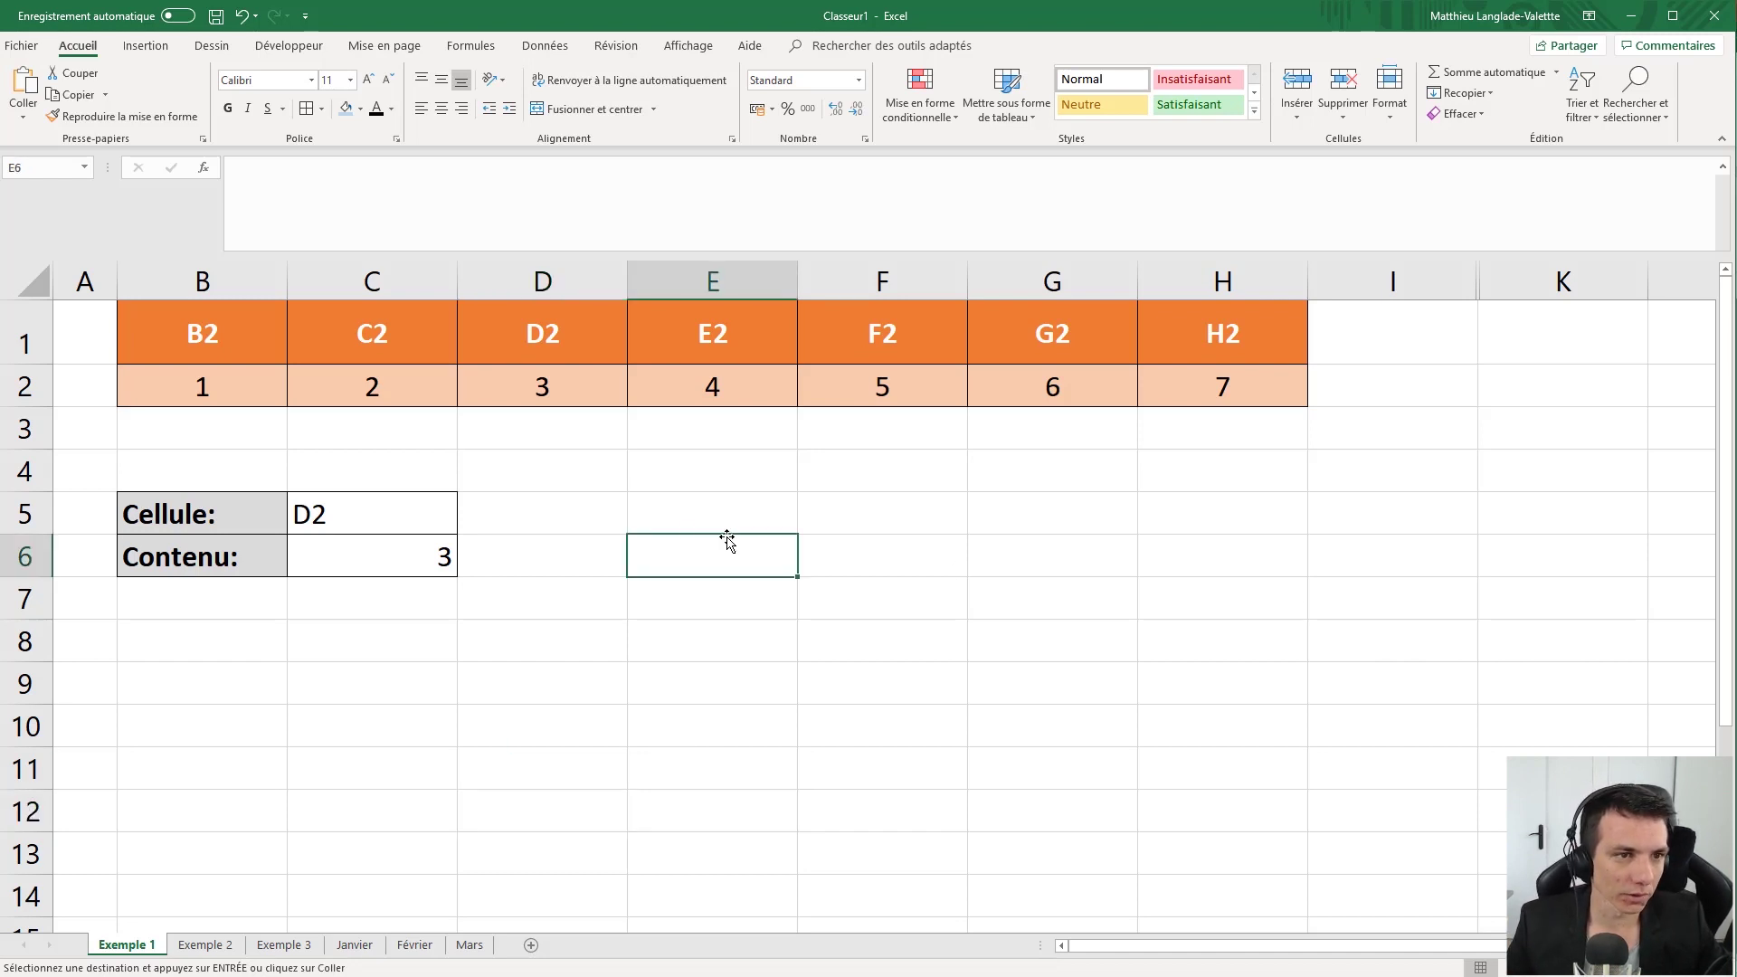
{"action": "left_click", "coordinate": [338, 505]}
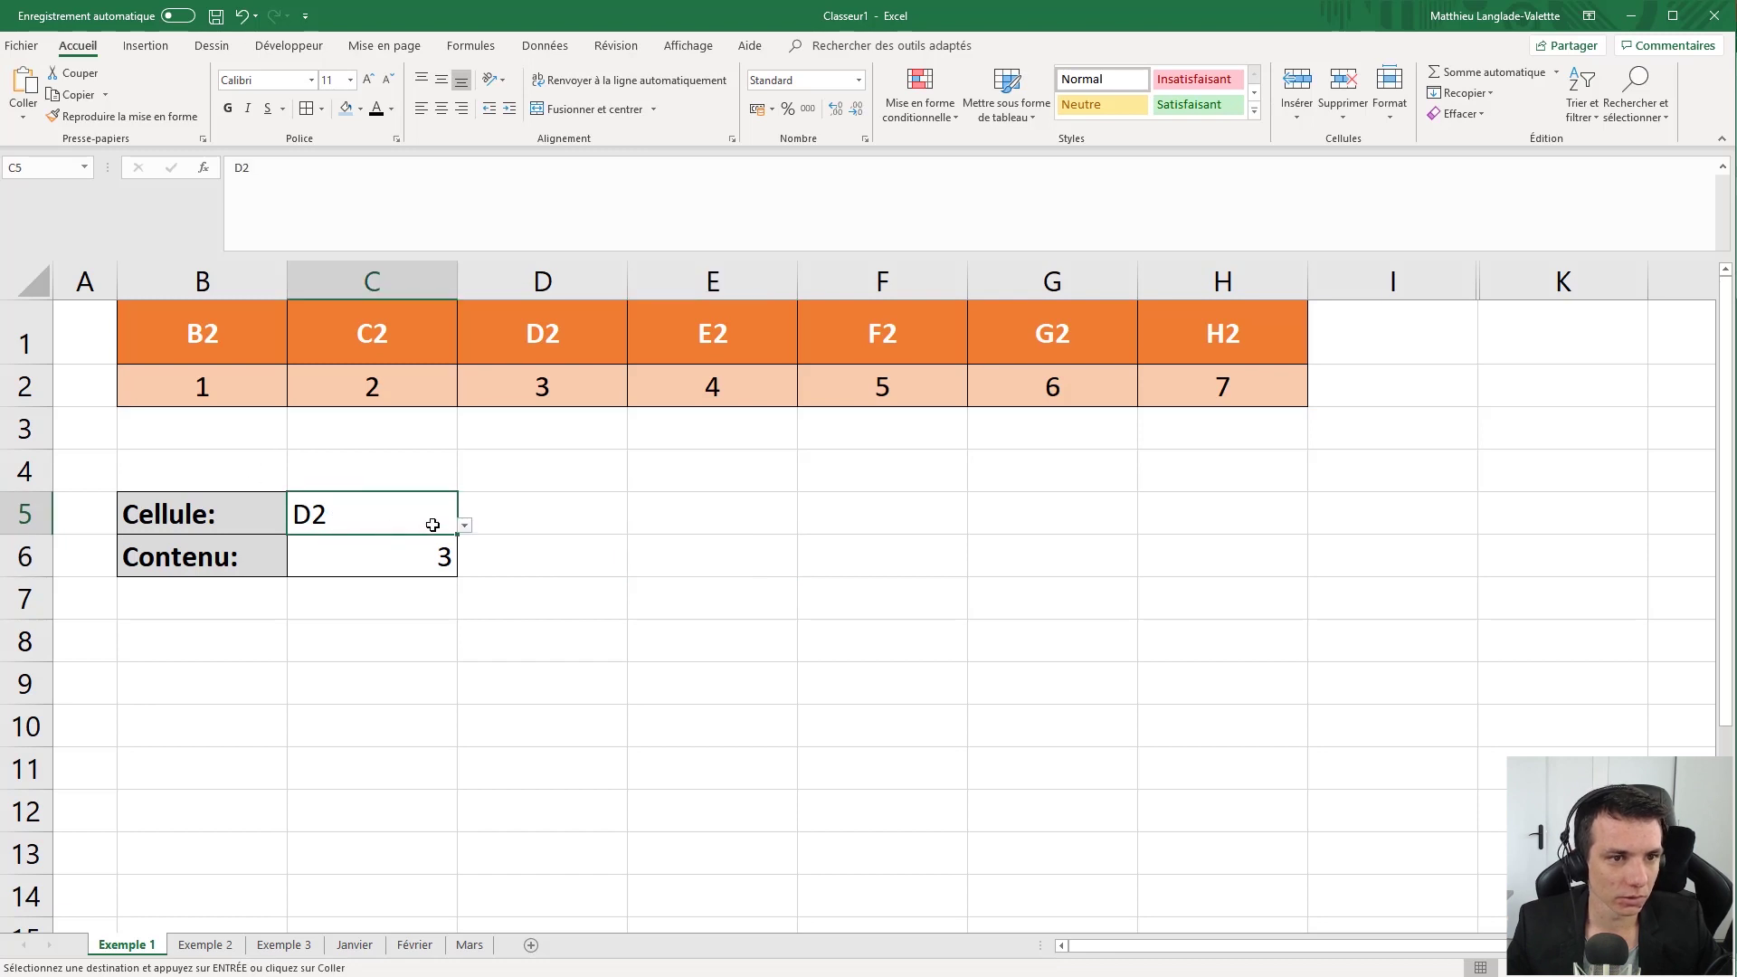
{"action": "left_click", "coordinate": [465, 526]}
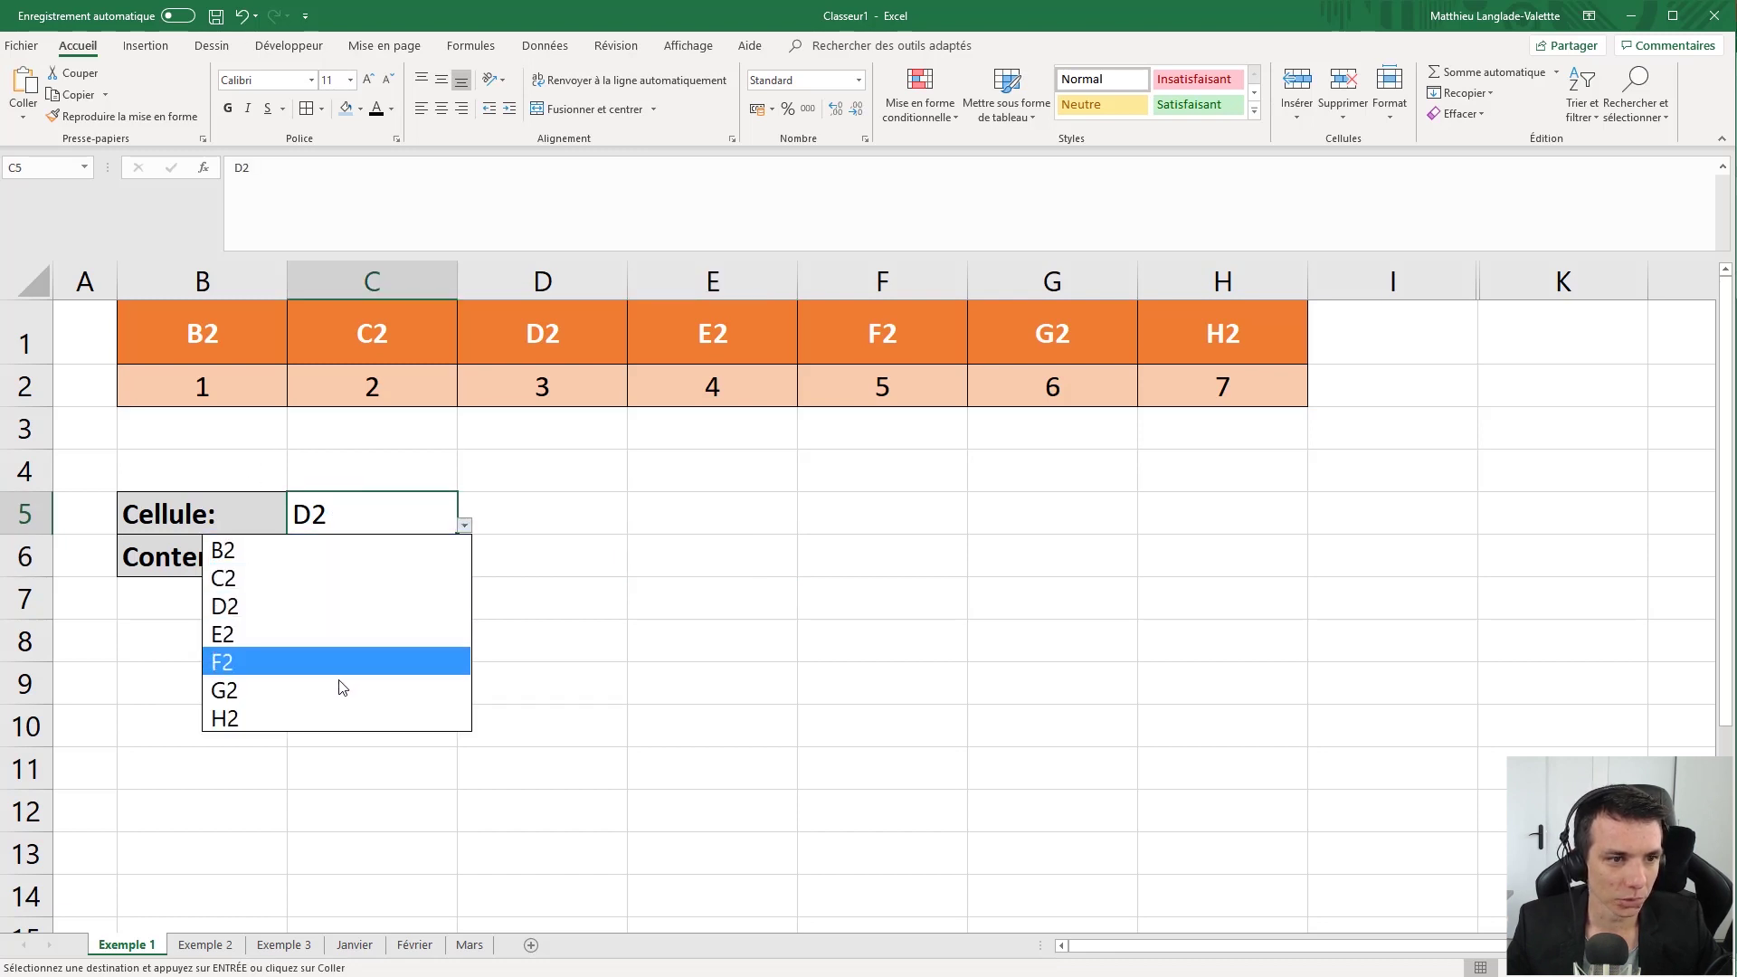
{"action": "left_click", "coordinate": [392, 524]}
{"action": "left_click_drag", "start_coordinate": [197, 386], "coordinate": [1223, 389]}
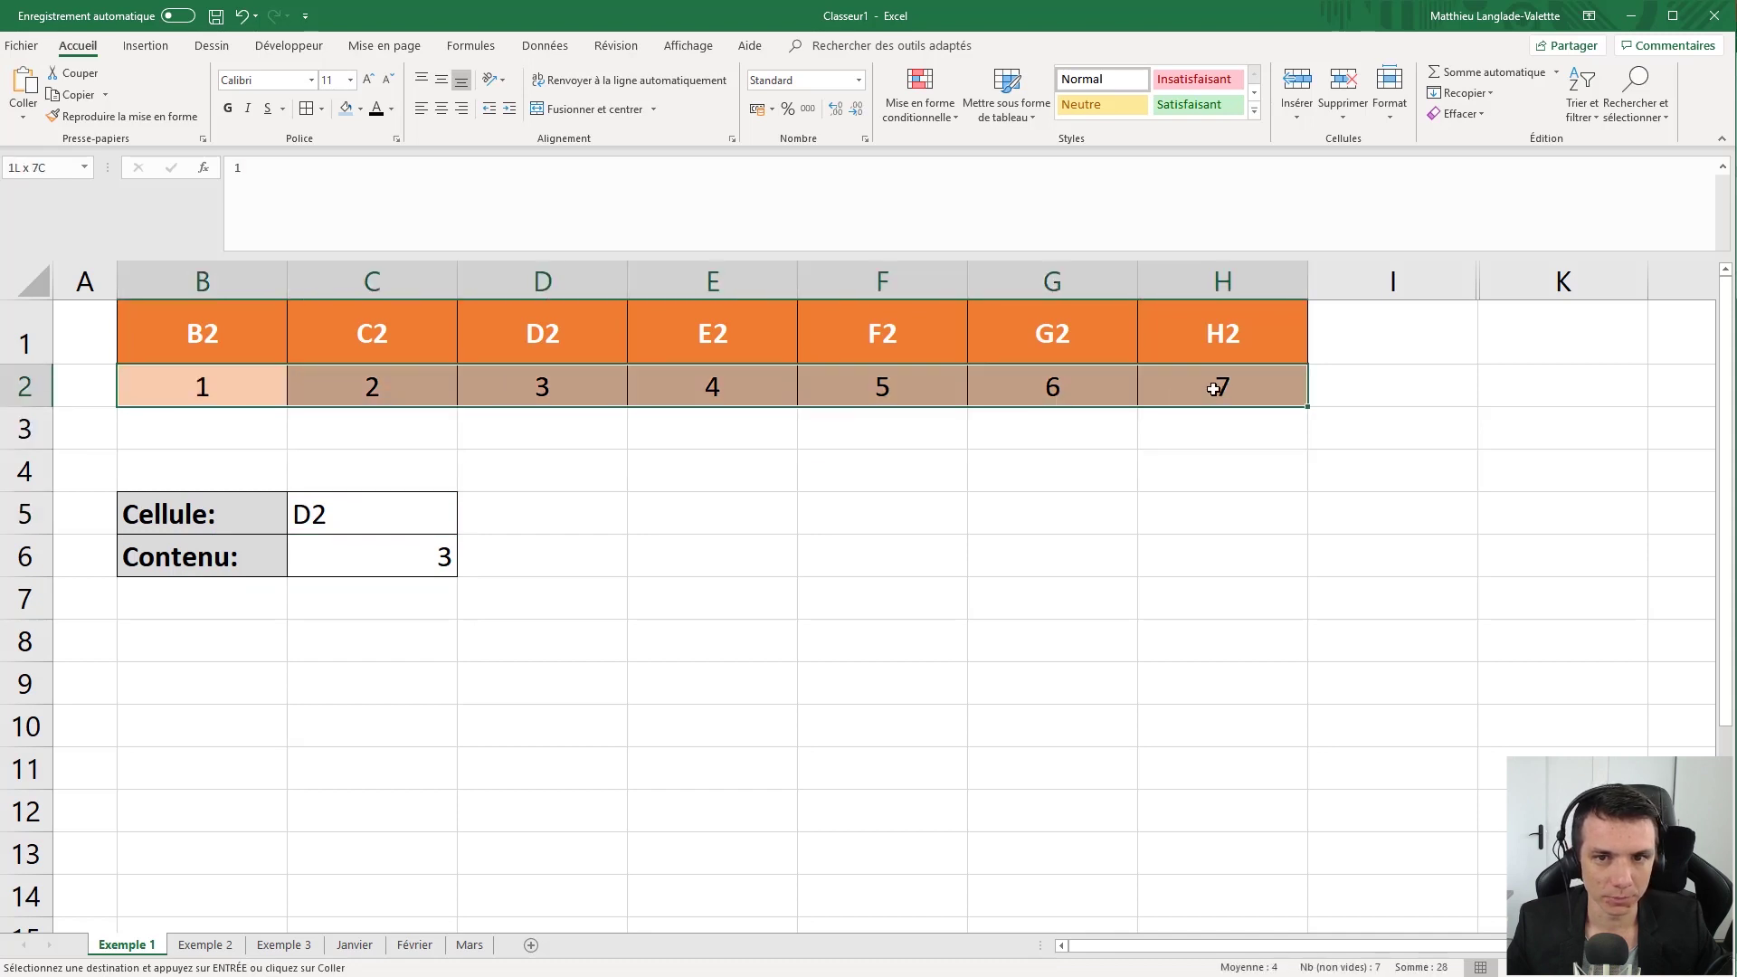
{"action": "left_click", "coordinate": [542, 511]}
Choose B2 in C5's dropdown and check the formula in C6.
{"action": "left_click", "coordinate": [408, 514]}
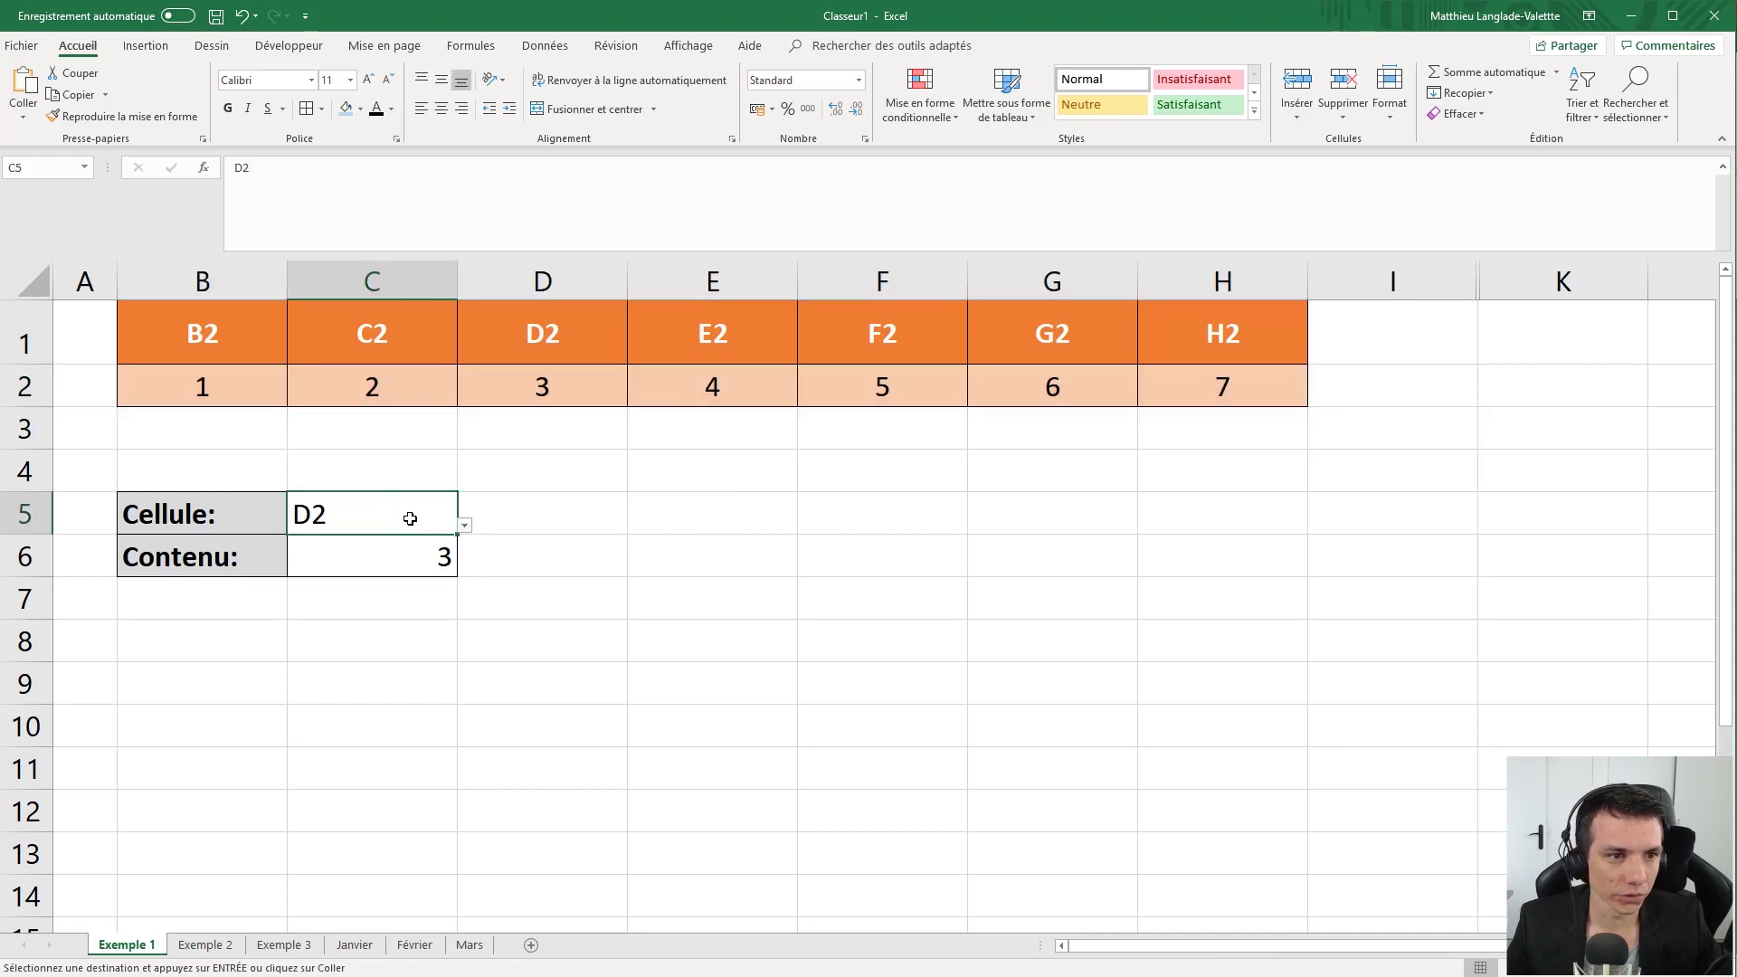
{"action": "left_click", "coordinate": [463, 528]}
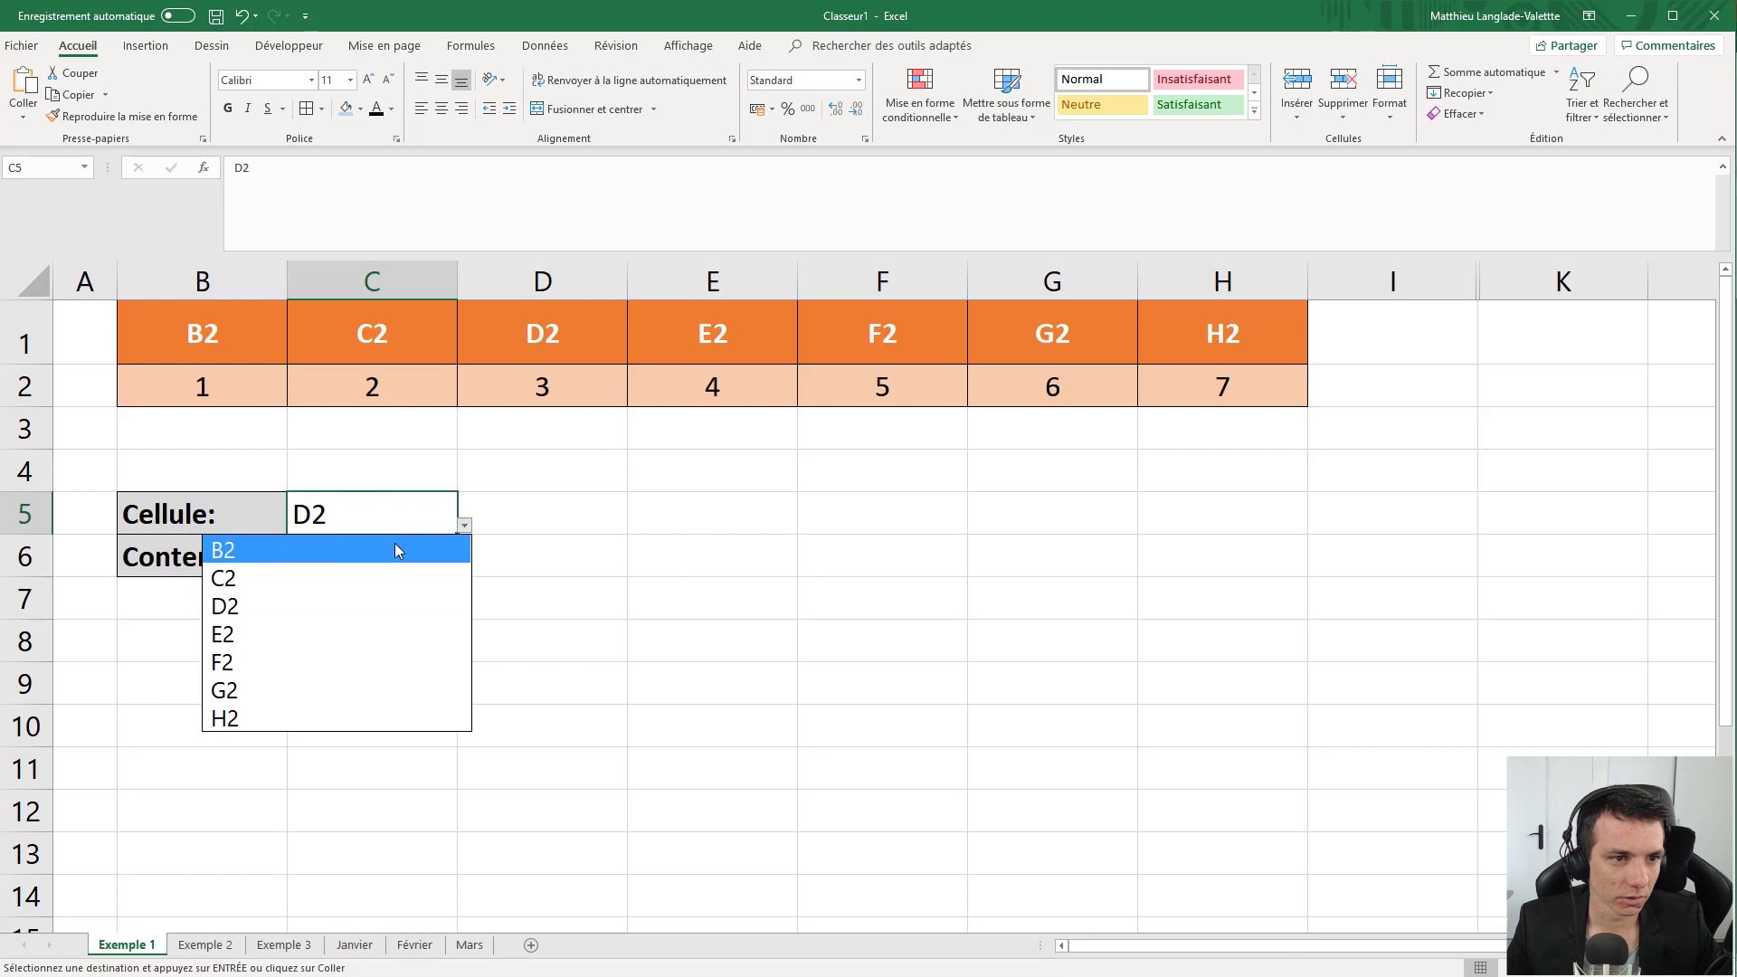
{"action": "left_click", "coordinate": [395, 545]}
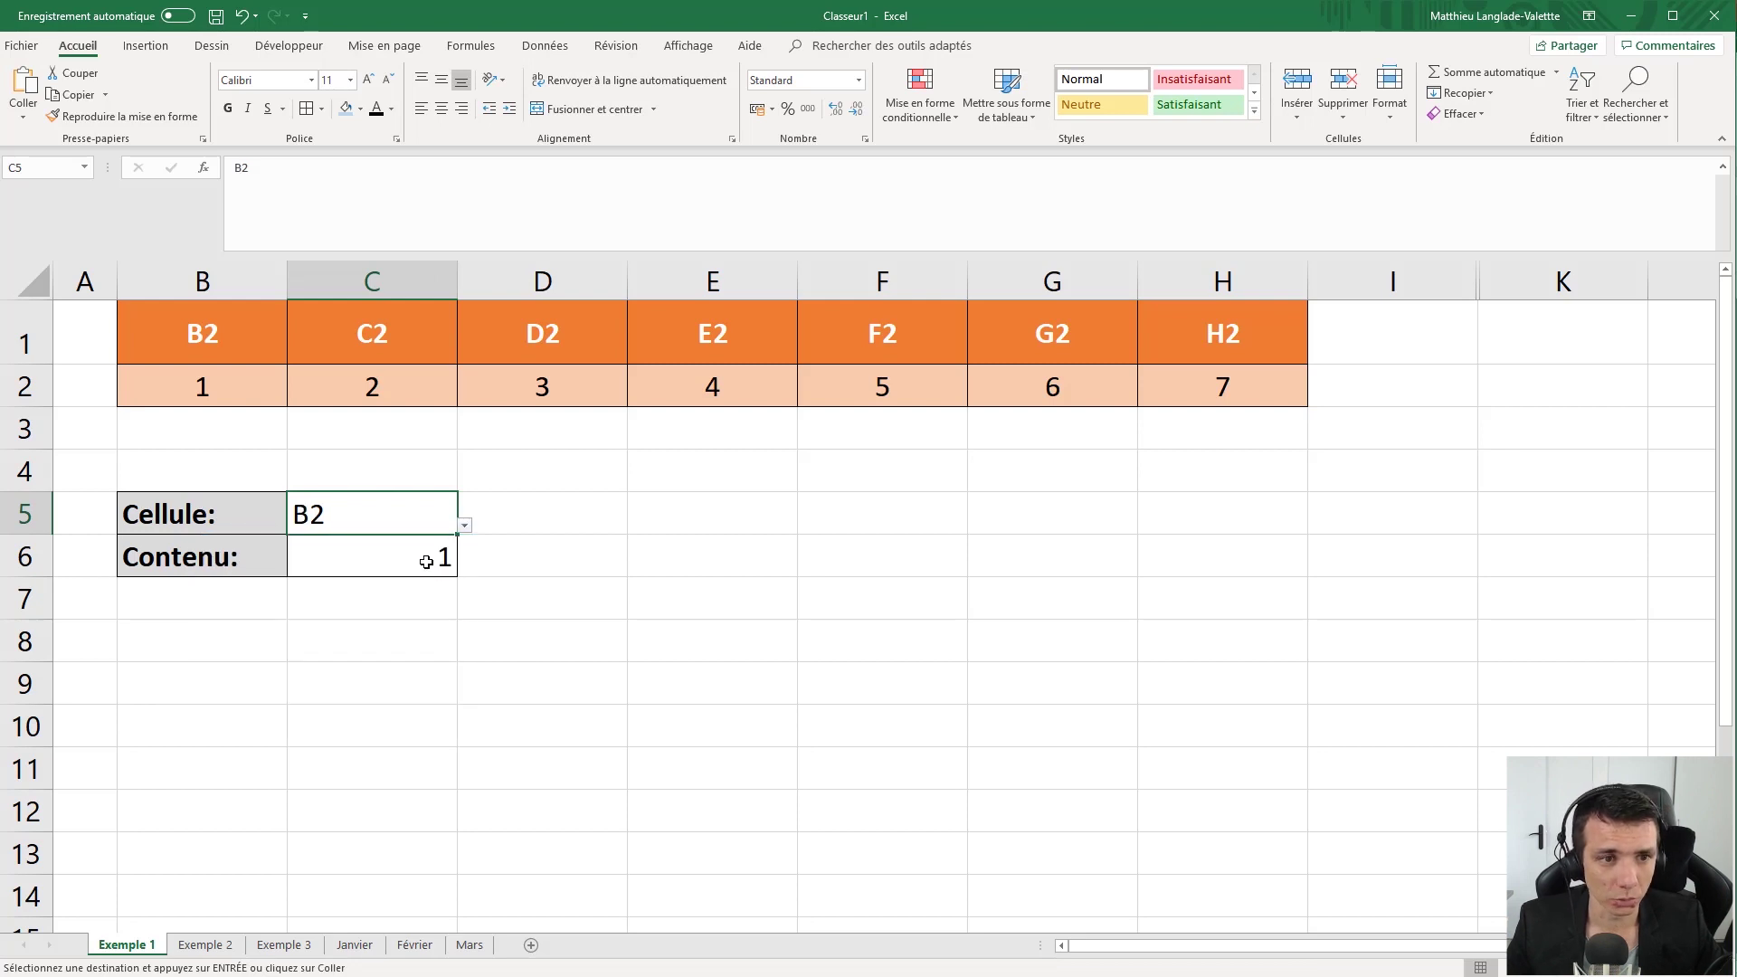
{"action": "left_click", "coordinate": [426, 562]}
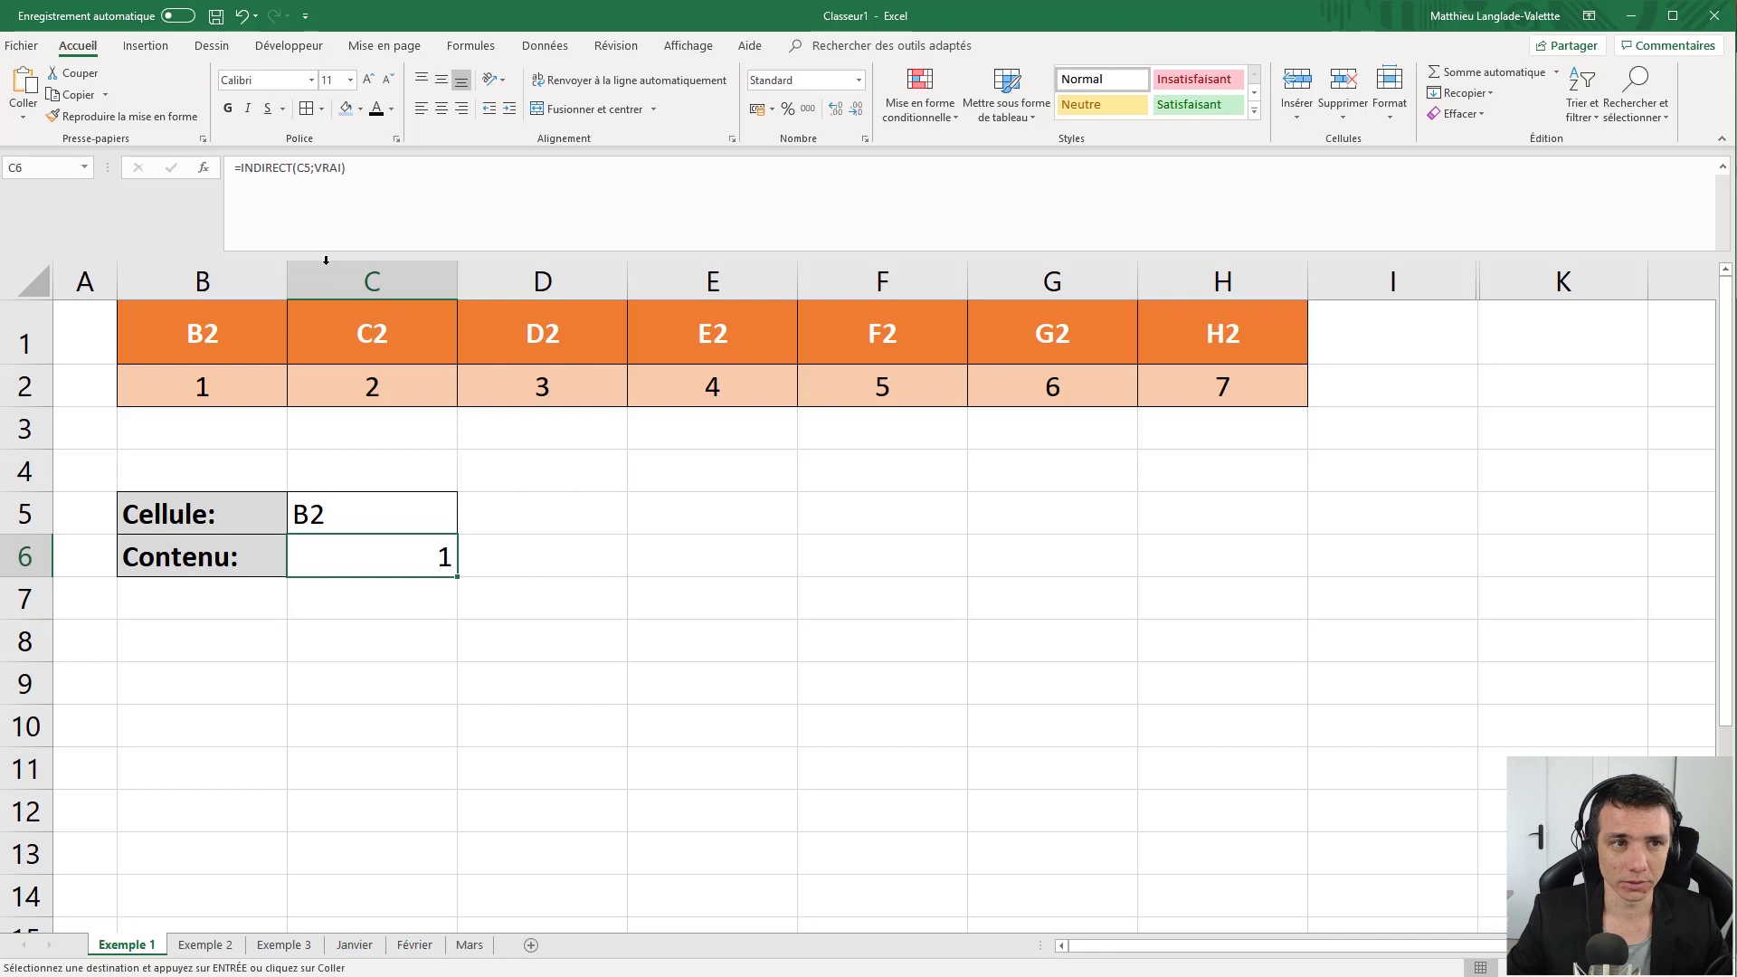
Replace C6's old formula with a fresh INDIRECT function.
{"action": "left_click", "coordinate": [271, 179]}
{"action": "left_click_drag", "start_coordinate": [241, 168], "coordinate": [528, 181]}
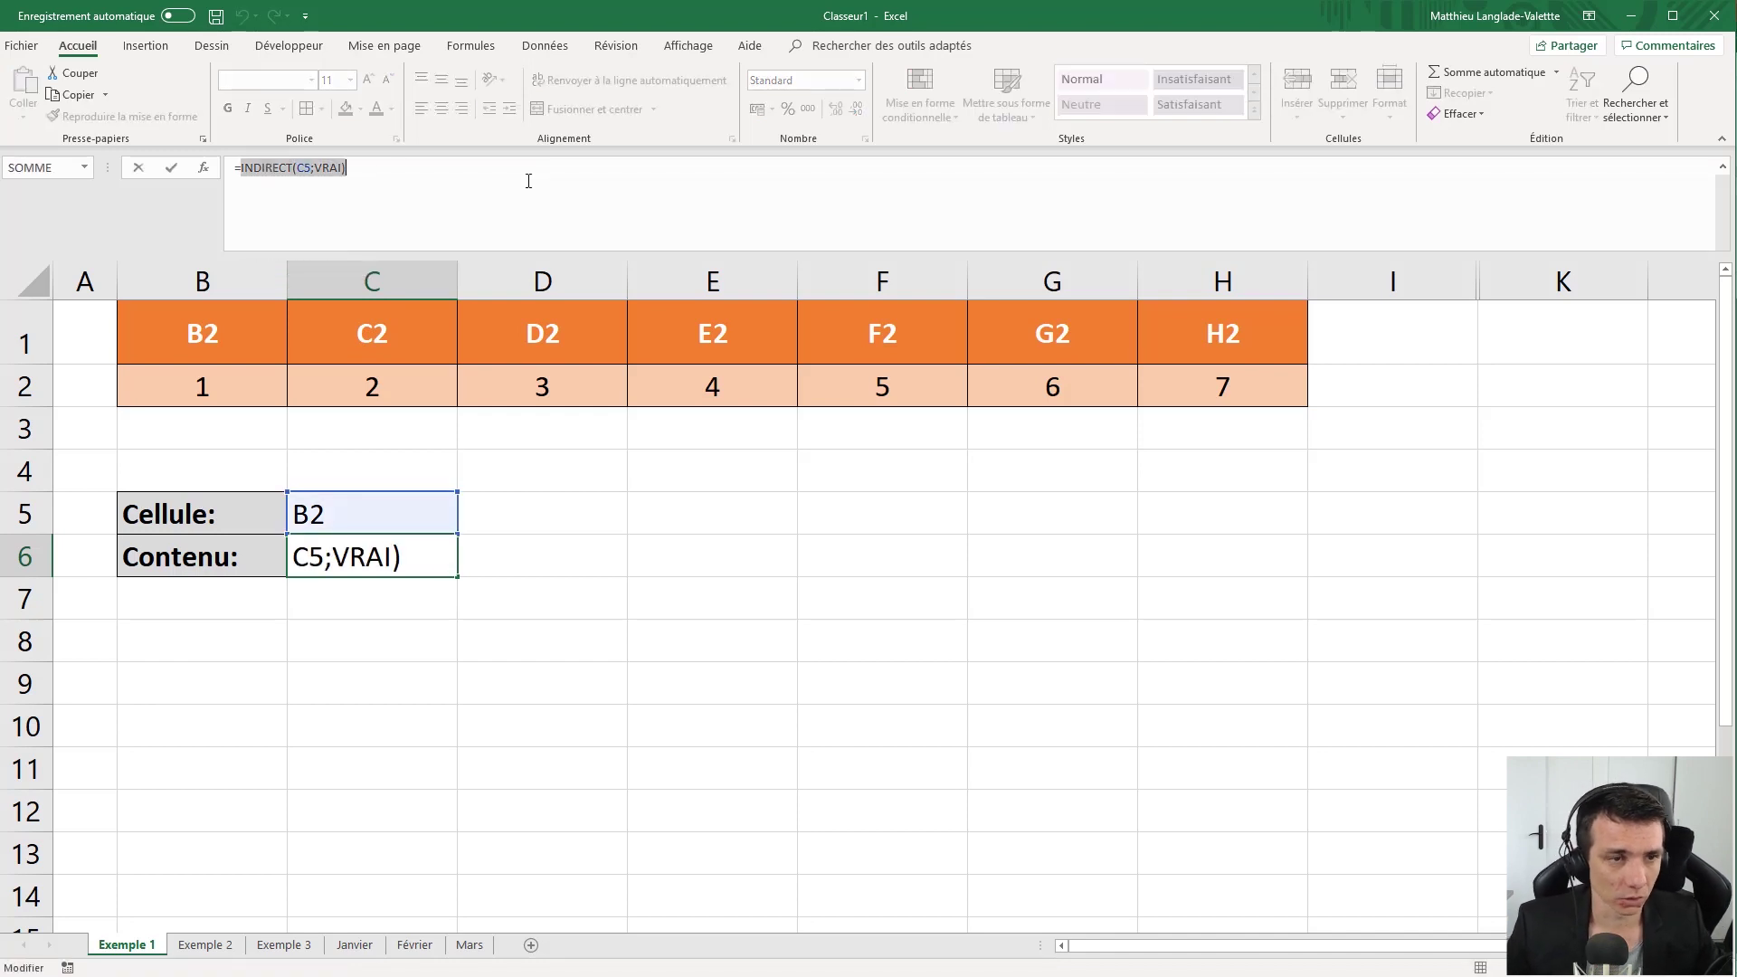
{"action": "key", "text": "BackSpace"}
{"action": "type", "text": "ind"}
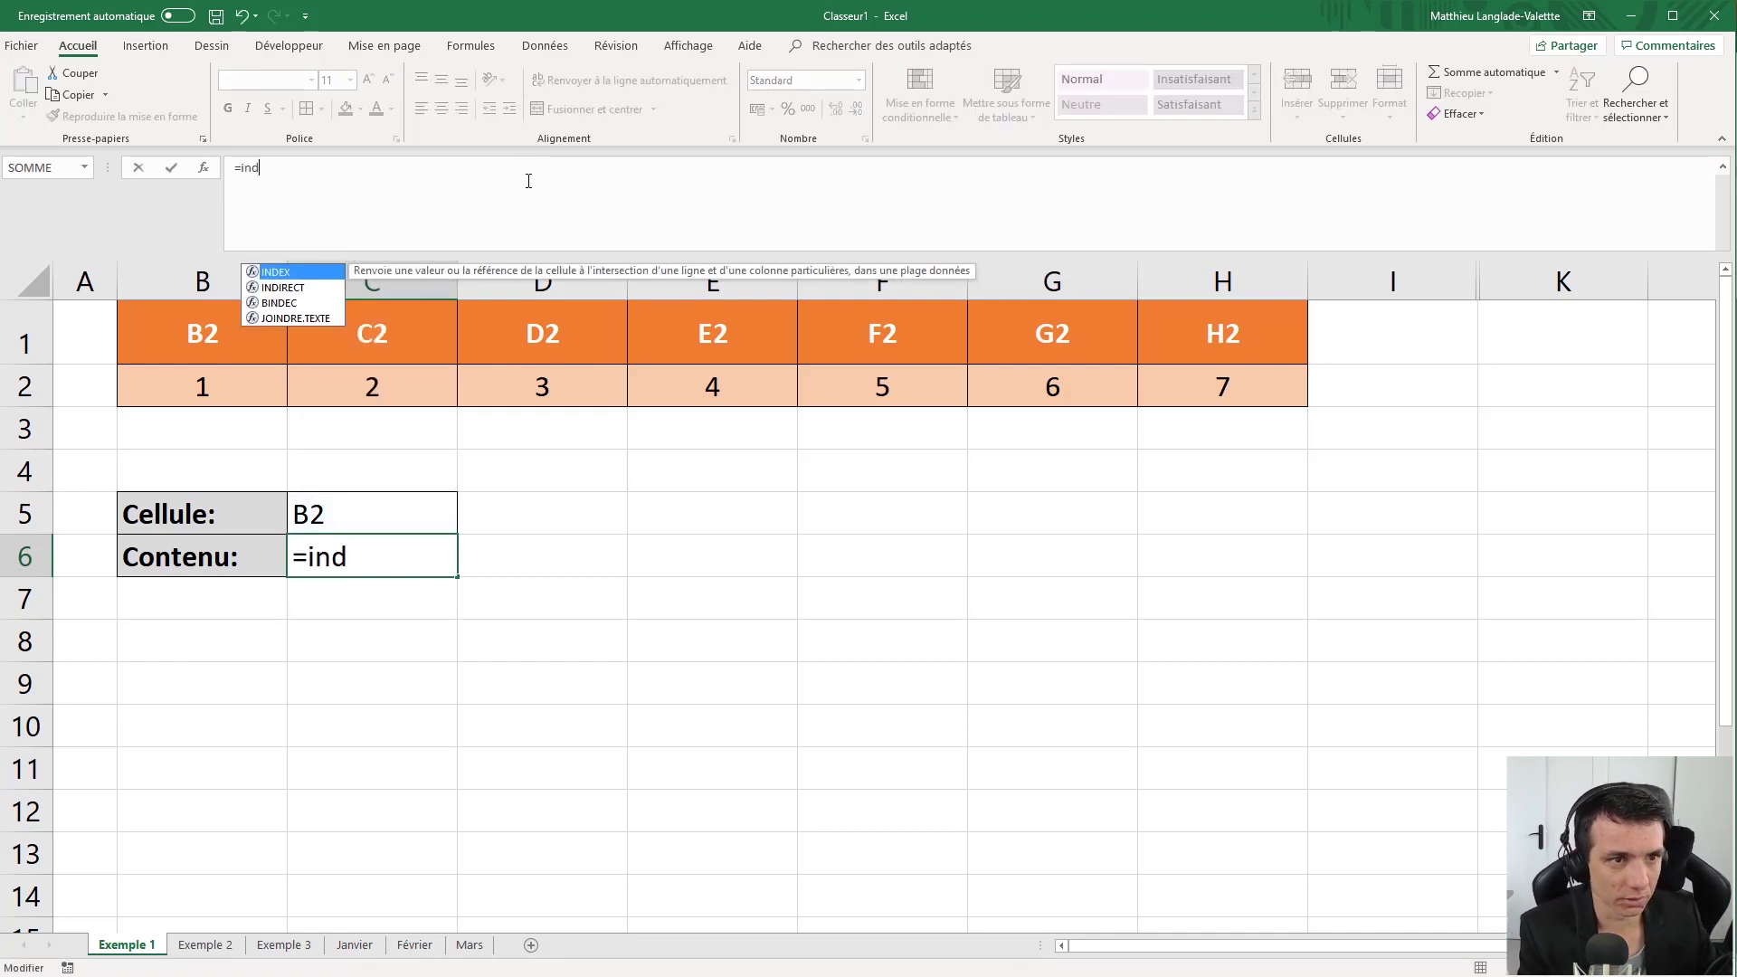
{"action": "type", "text": "i"}
{"action": "key", "text": "Tab"}
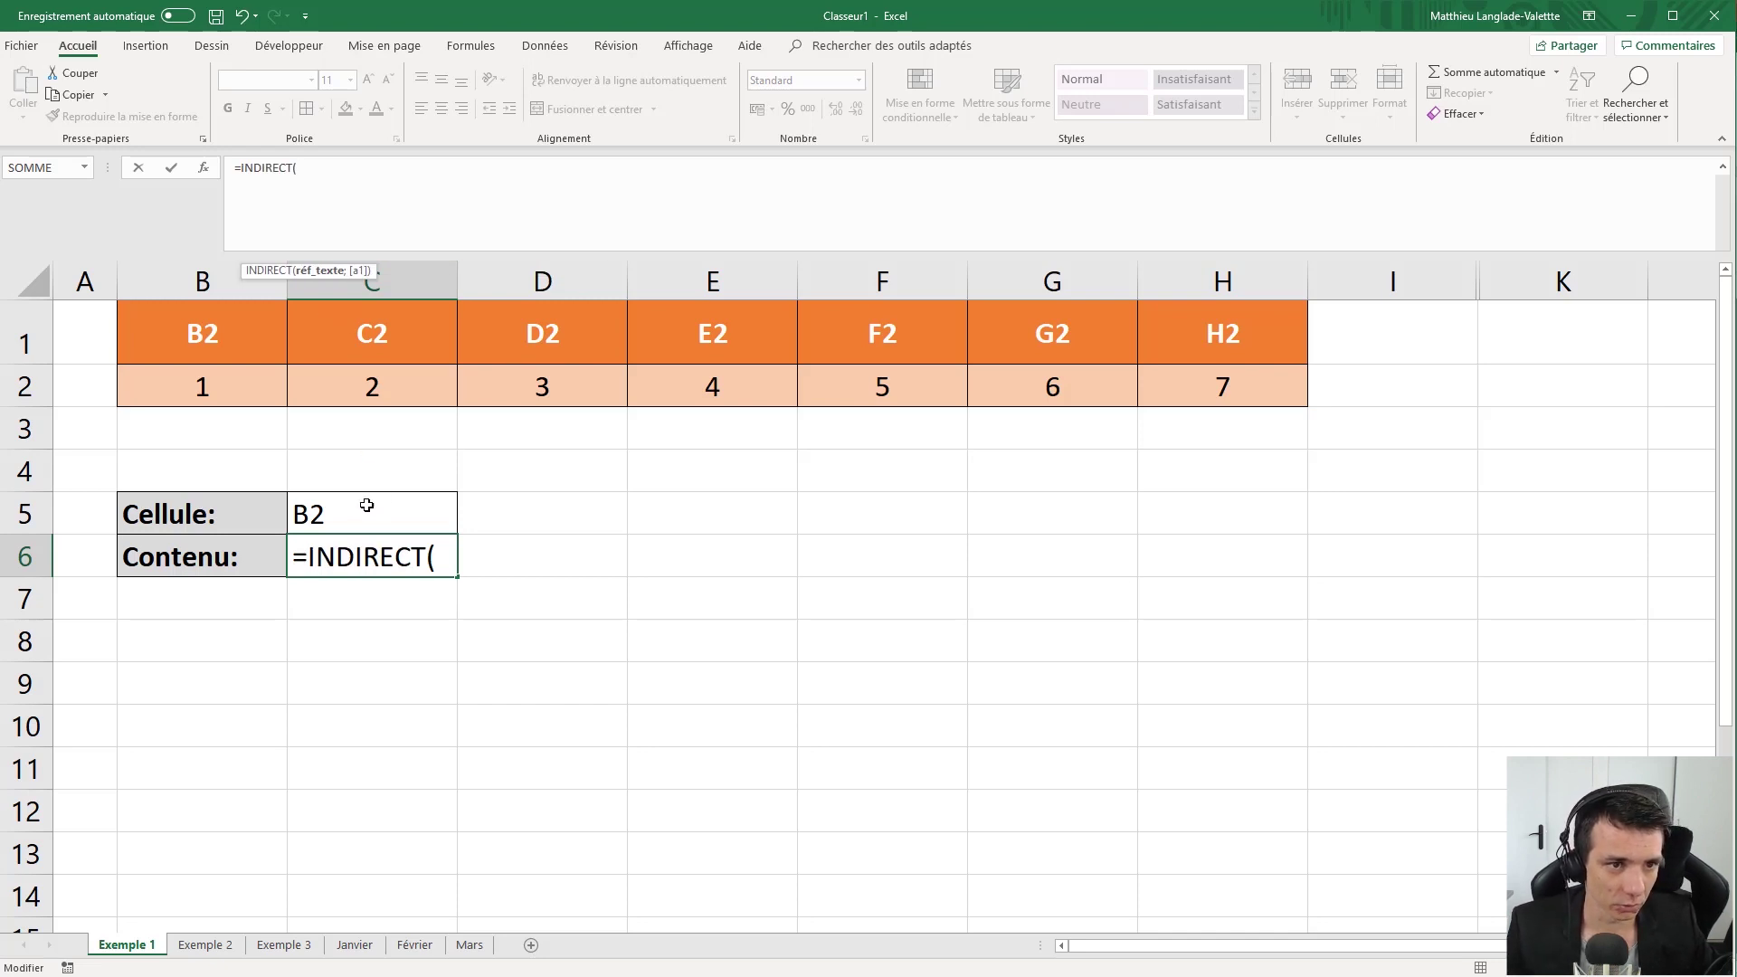
Complete C6 as =INDIRECT(C5;VRAI) so it returns 1, then compare with C5.
{"action": "left_click", "coordinate": [339, 516]}
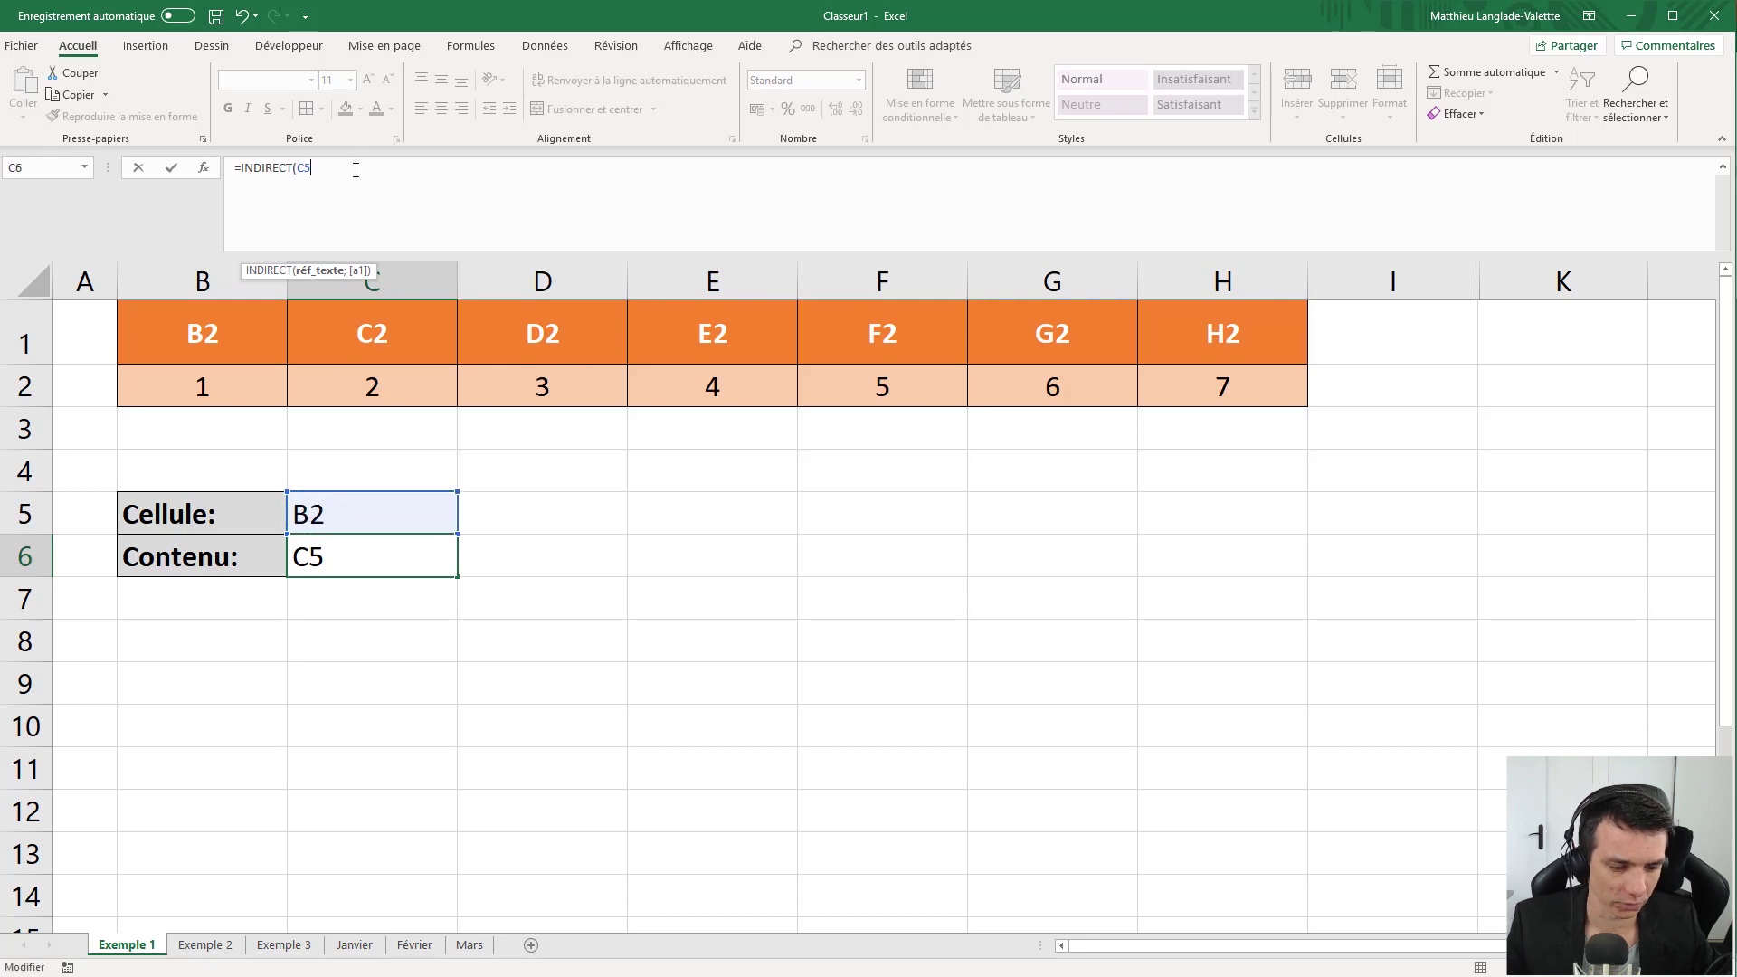
{"action": "type", "text": ";"}
{"action": "key", "text": "Down"}
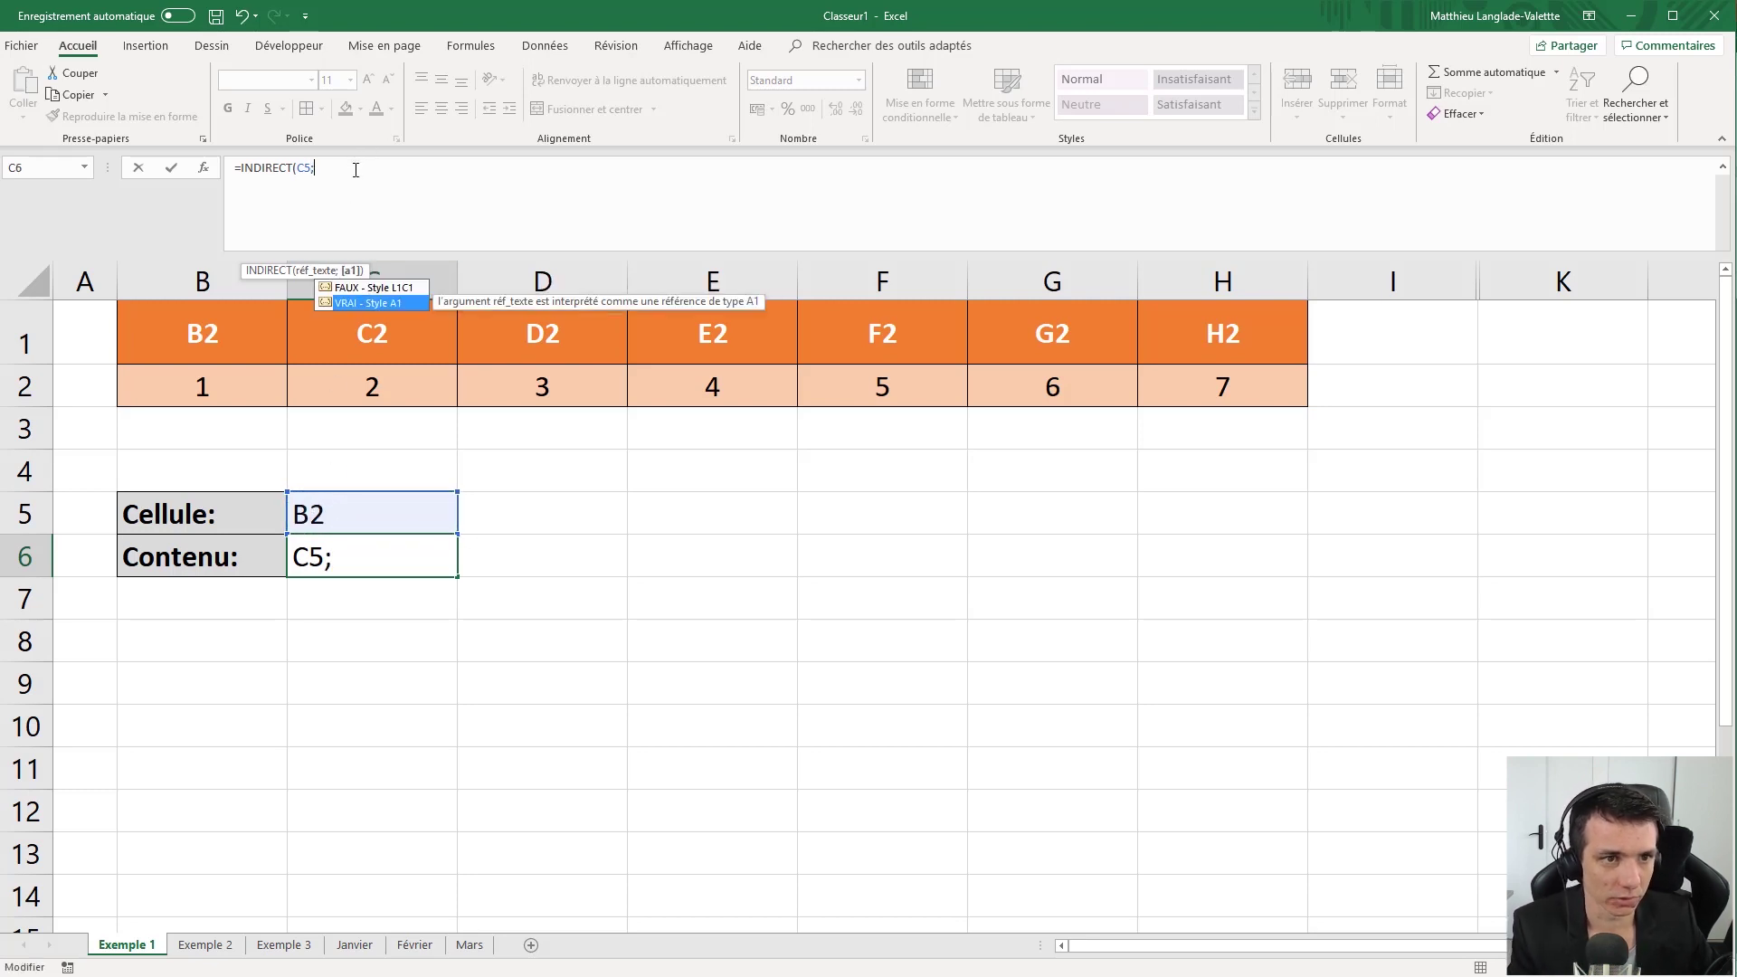
{"action": "key", "text": "Tab"}
{"action": "type", "text": ")"}
{"action": "key", "text": "Return"}
{"action": "left_click", "coordinate": [391, 555]}
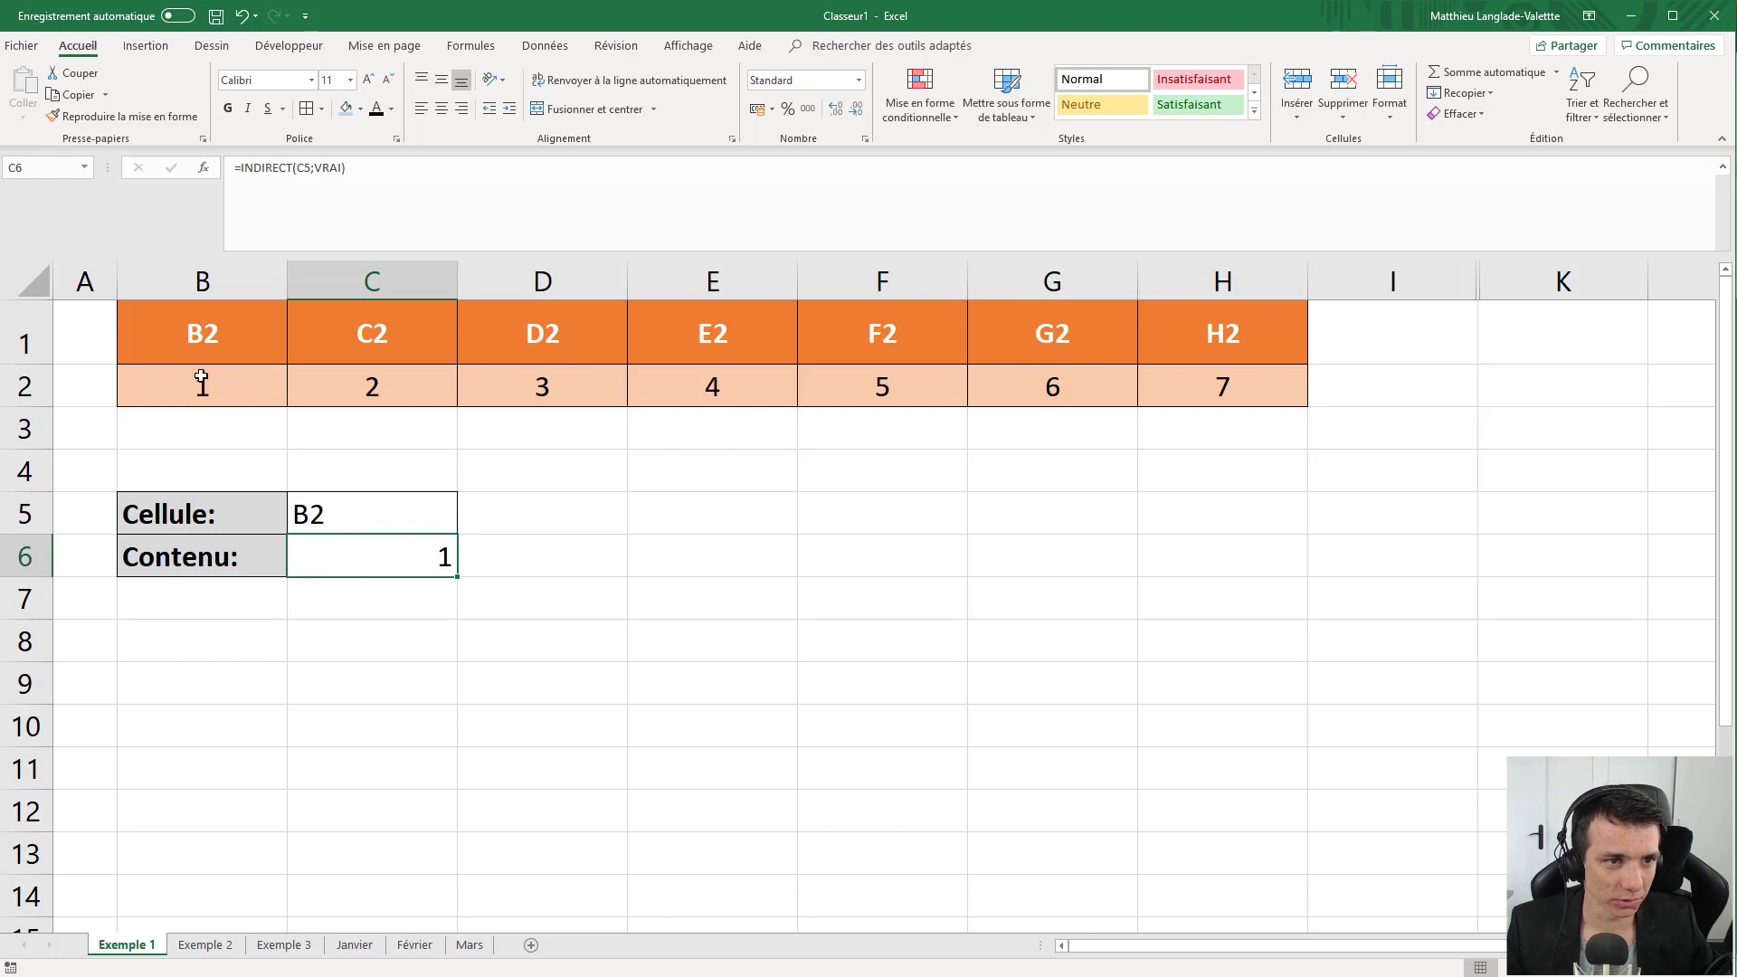
{"action": "left_click", "coordinate": [329, 508]}
Enter =B2 in C7 as a direct reference.
{"action": "left_click", "coordinate": [359, 556]}
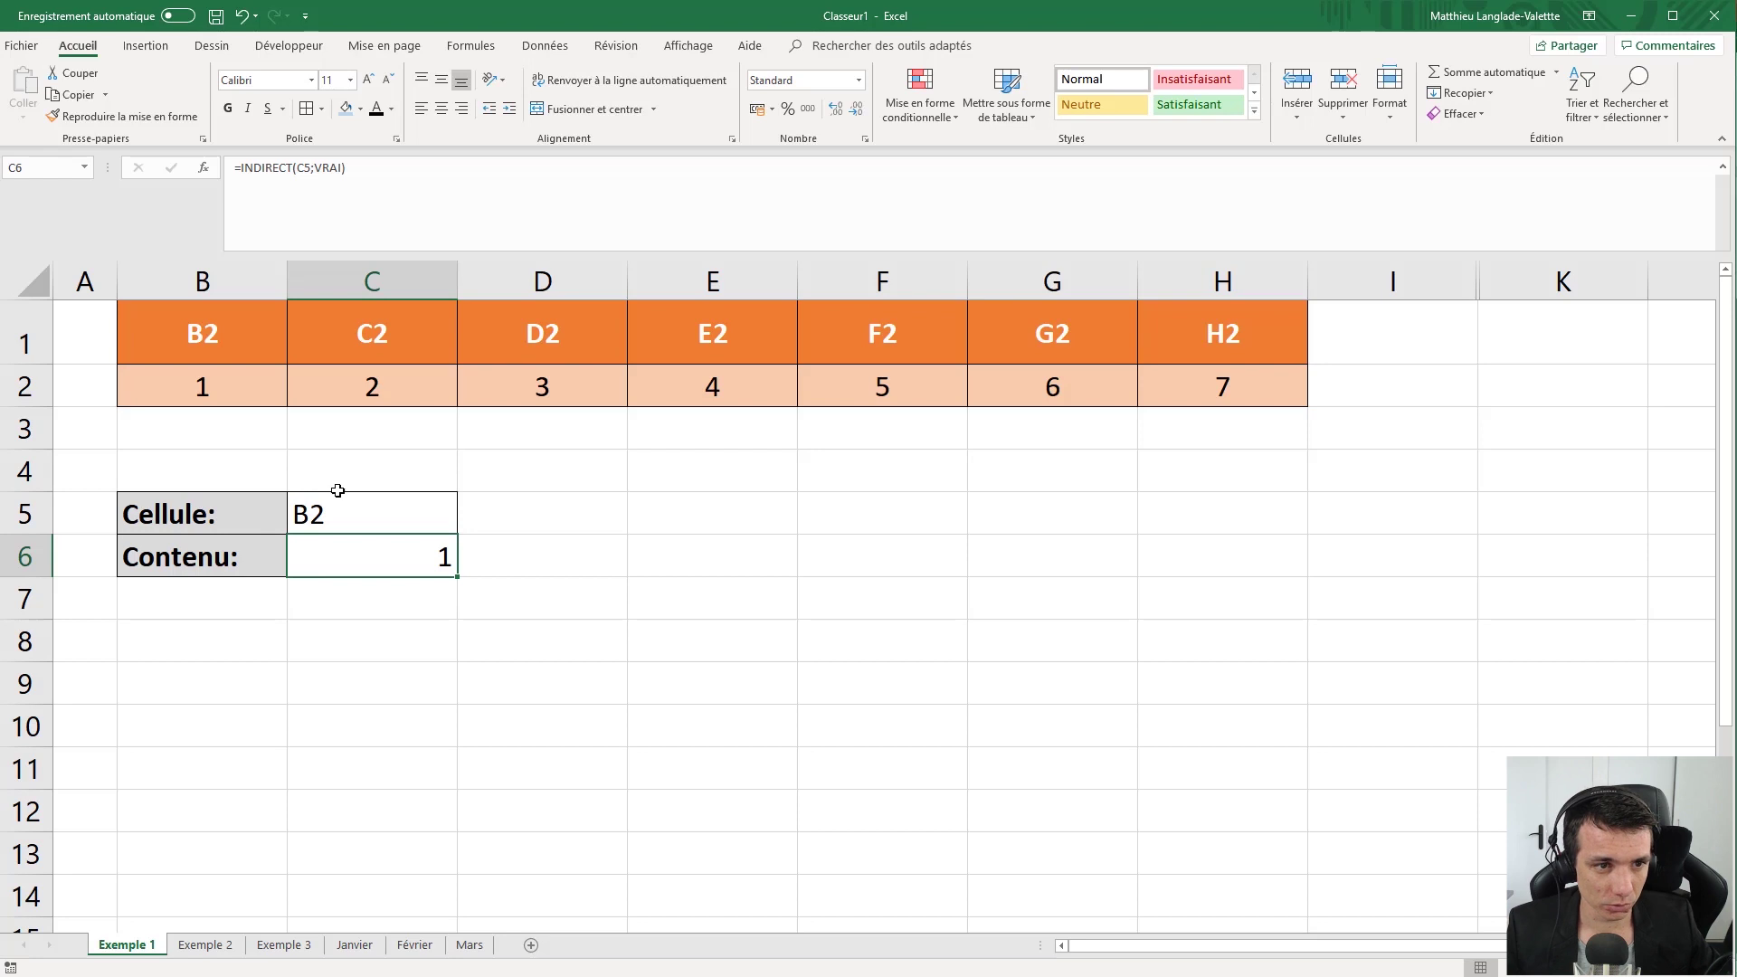
{"action": "left_click", "coordinate": [344, 602]}
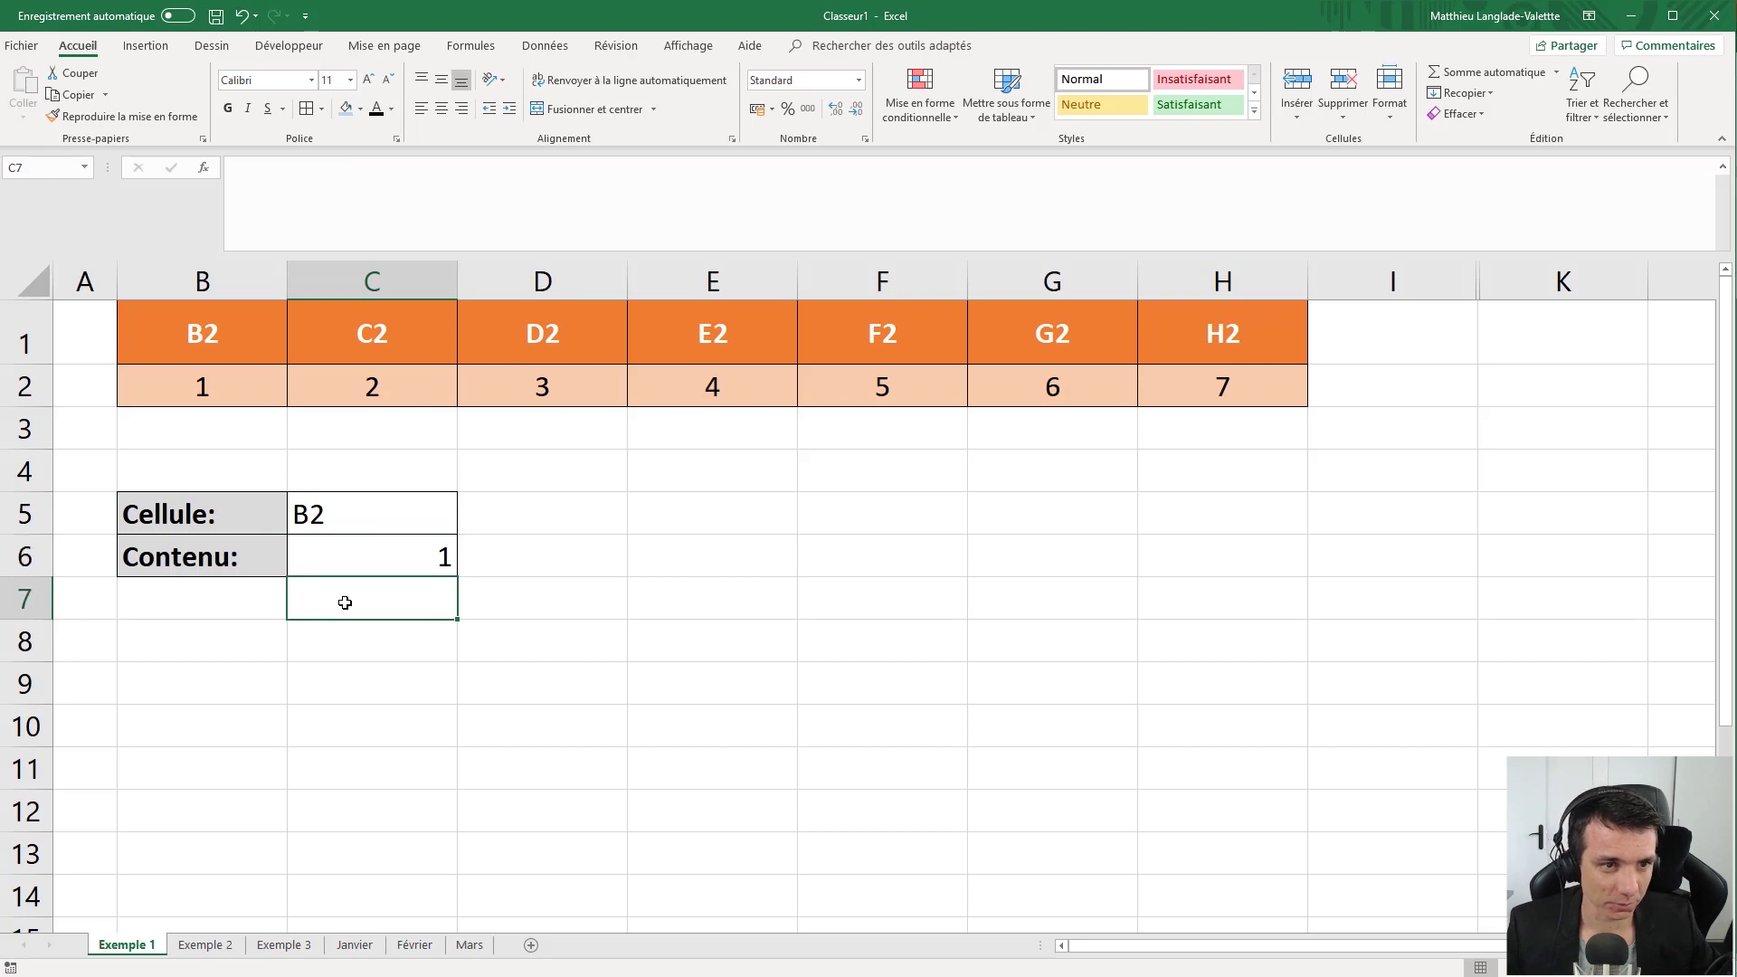
{"action": "type", "text": "=B2"}
{"action": "key", "text": "Return"}
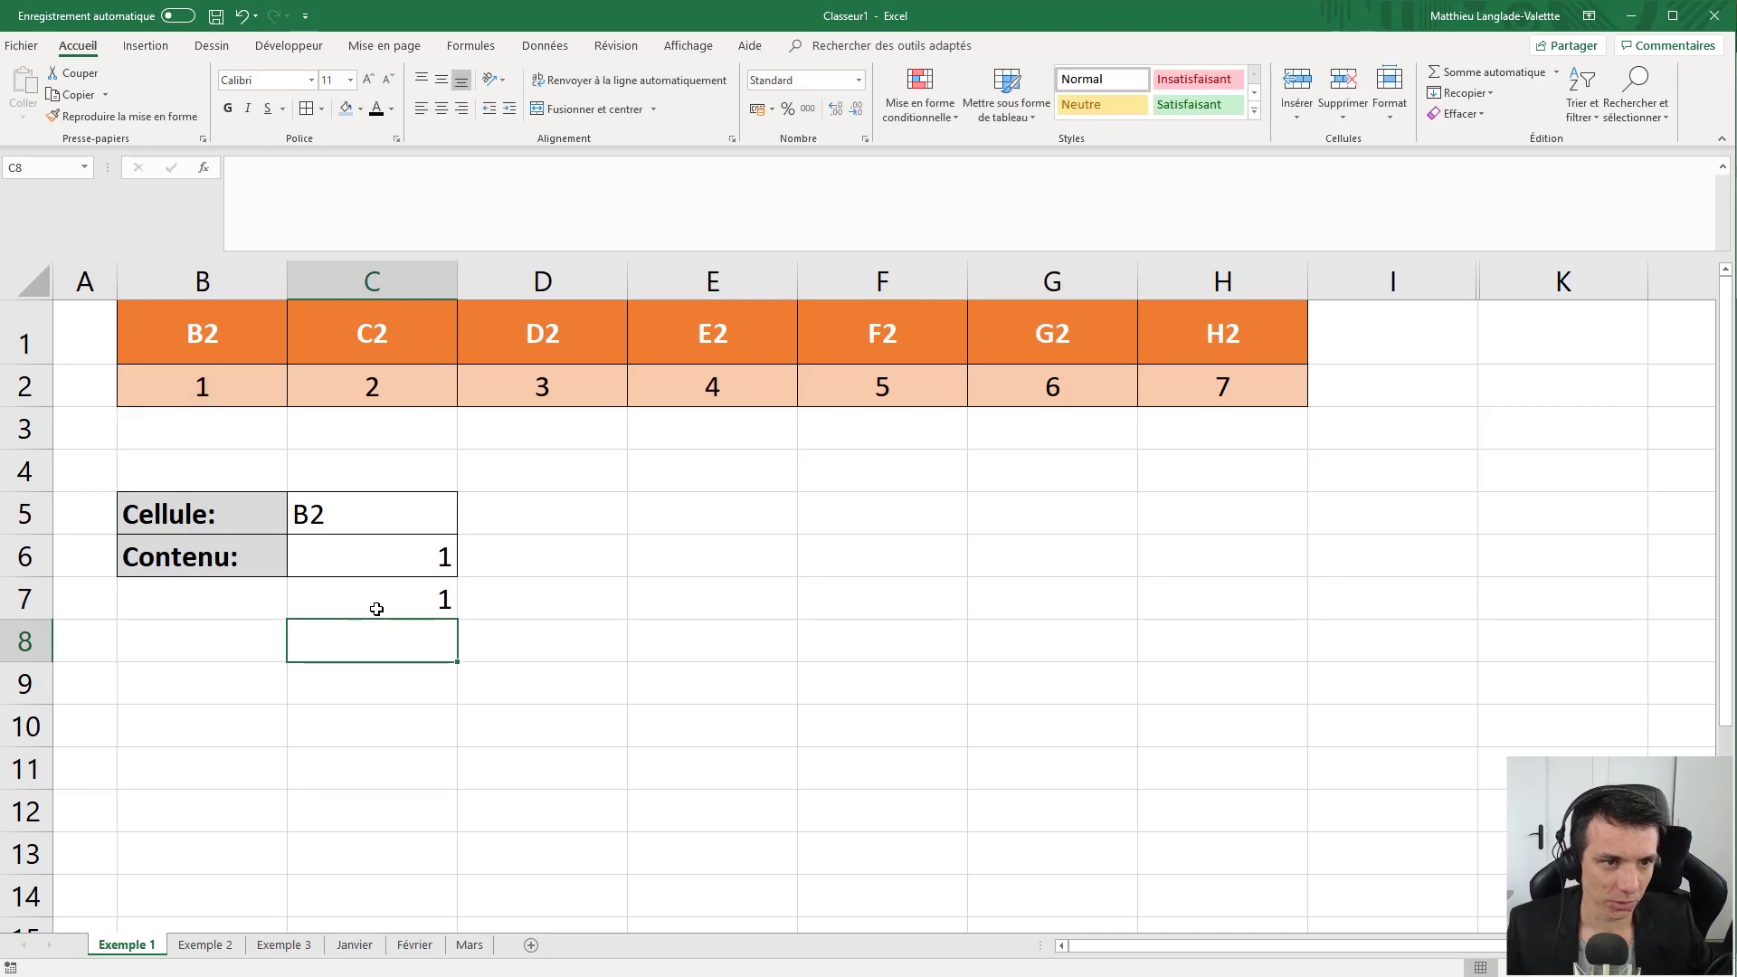
Replace C7's formula with =C5 so it shows the text B2, and compare with C6.
{"action": "left_click", "coordinate": [374, 608]}
{"action": "type", "text": "=C5"}
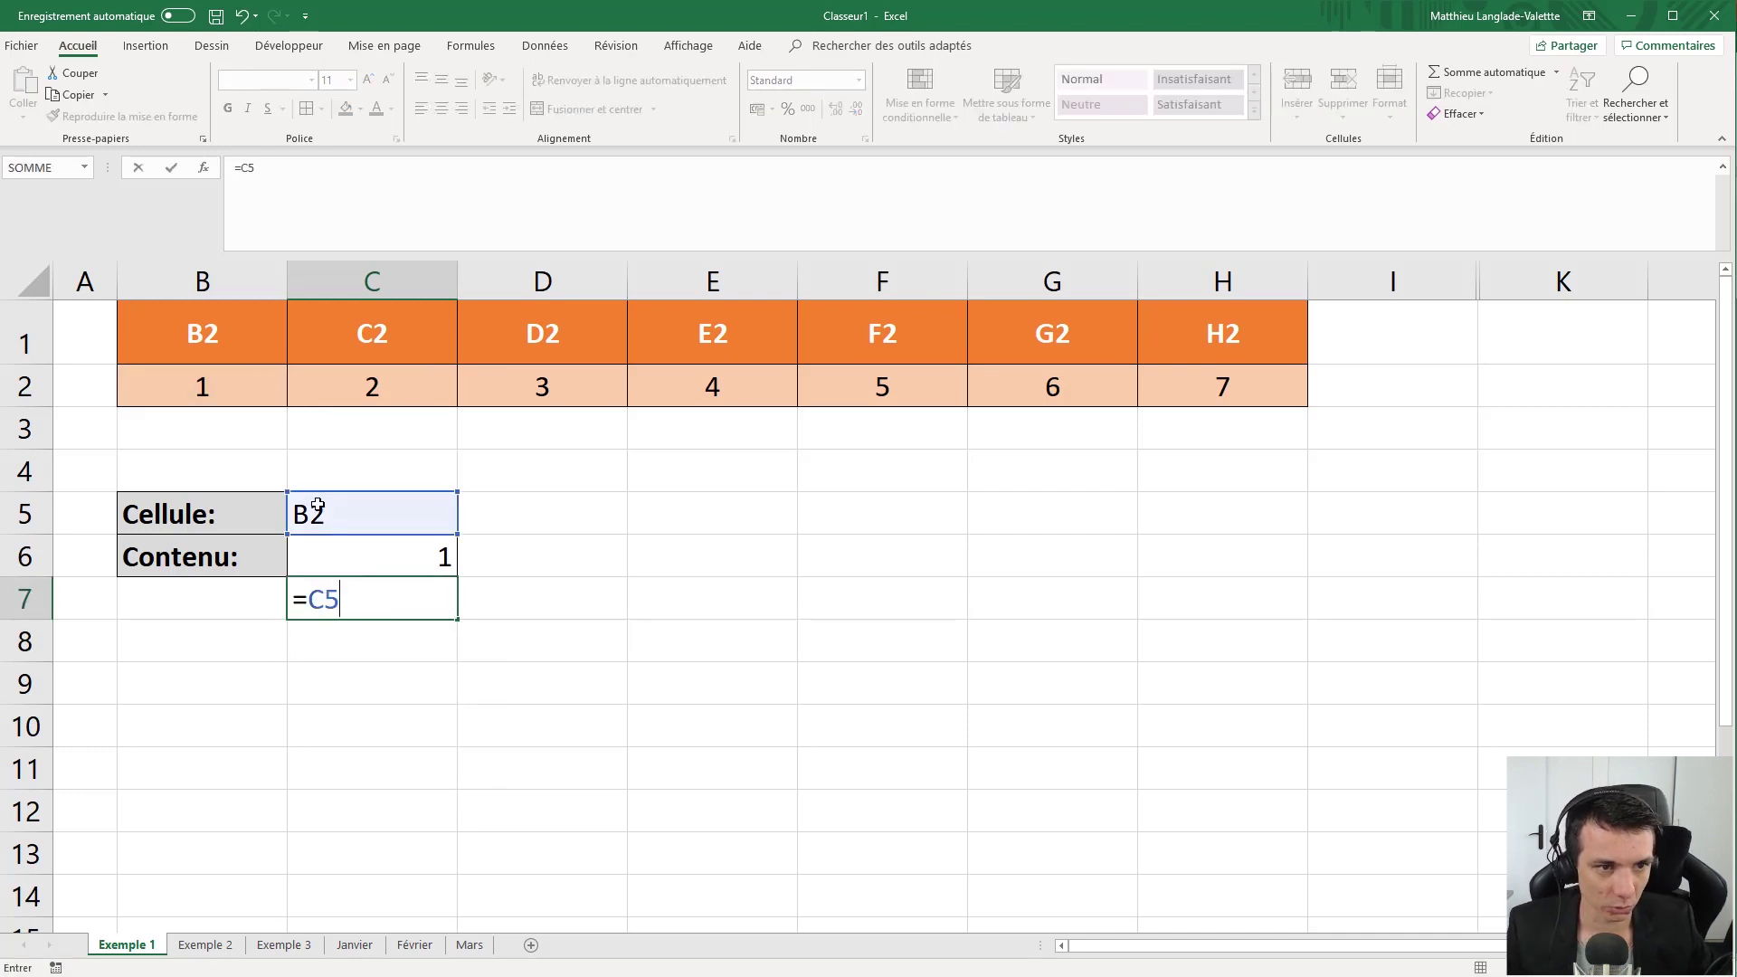
{"action": "key", "text": "ctrl+Return"}
{"action": "key", "text": "Return"}
{"action": "left_click", "coordinate": [353, 606]}
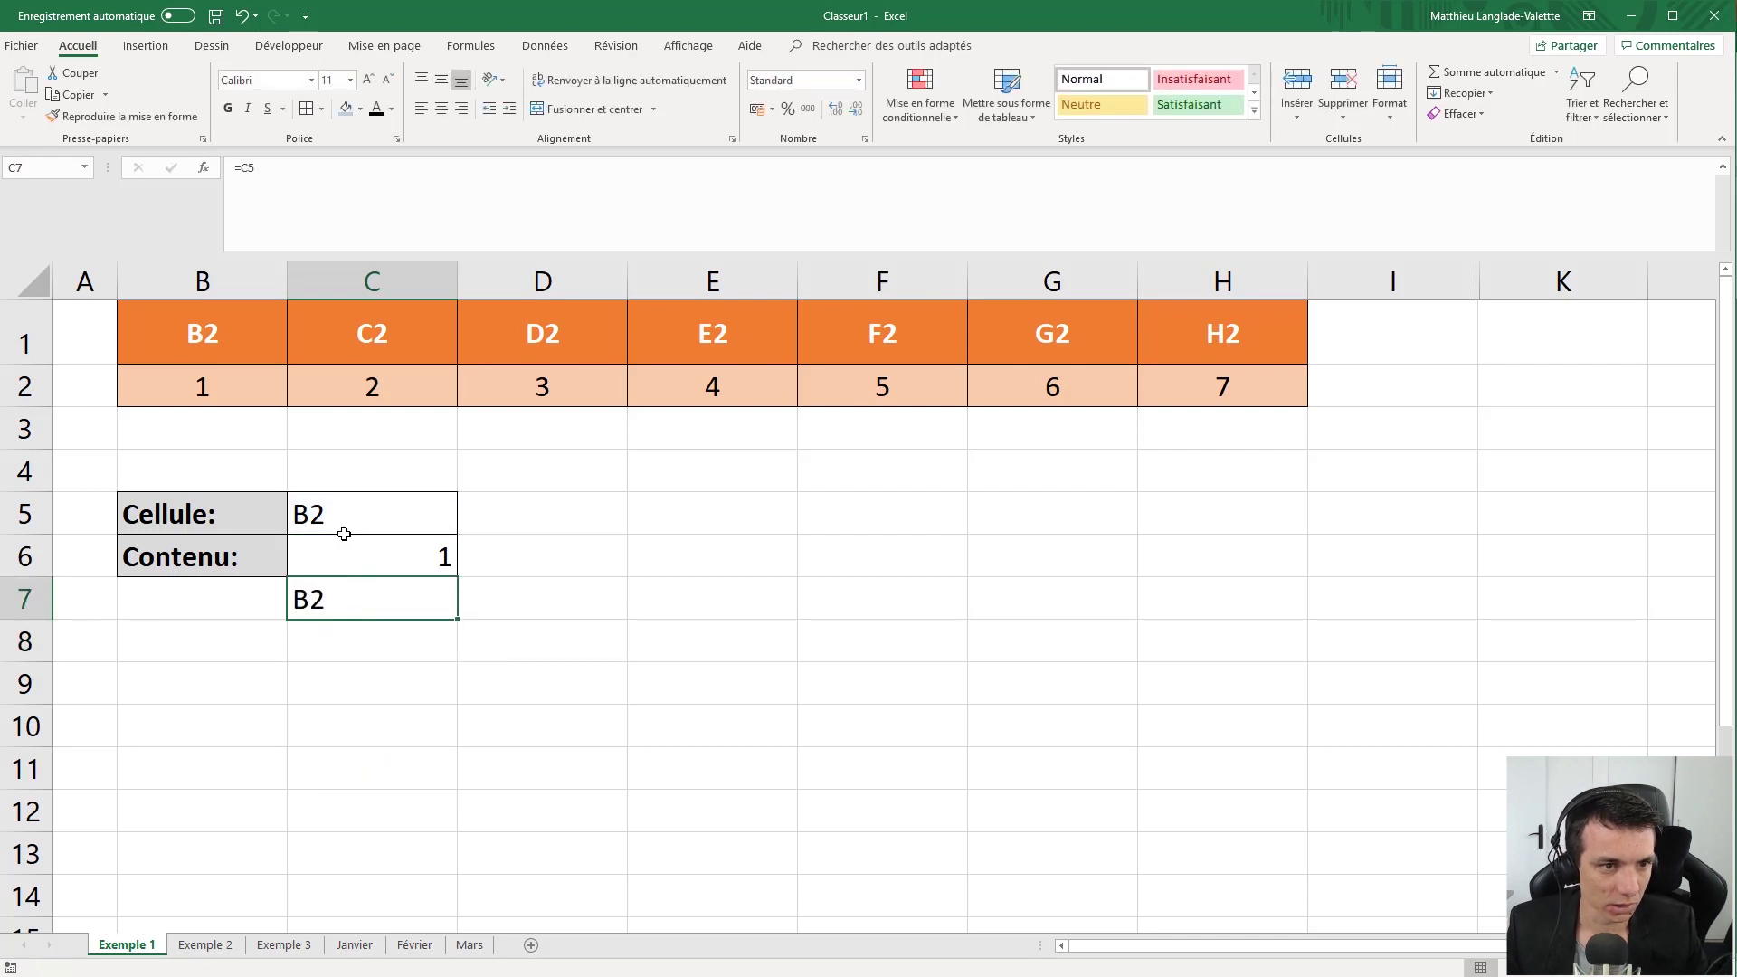
{"action": "left_click", "coordinate": [361, 558]}
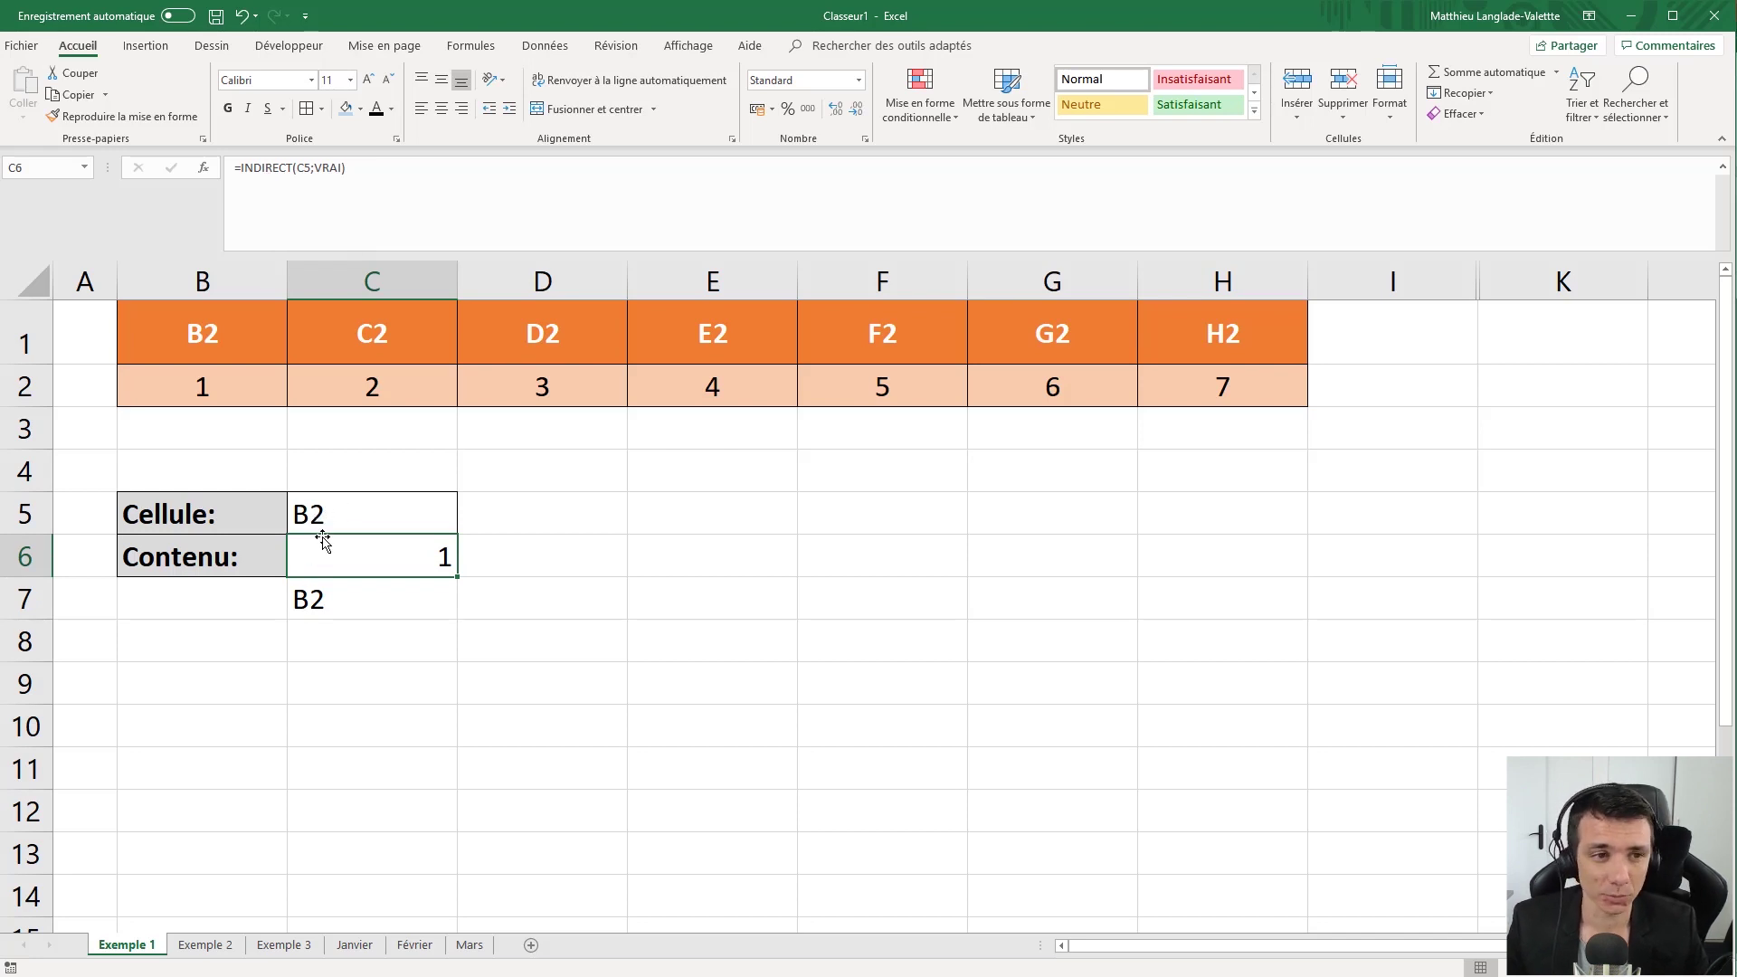
Cycle C5 through C2, D2 and finally G2 in the reference dropdown.
{"action": "left_click", "coordinate": [337, 522]}
{"action": "left_click", "coordinate": [350, 568]}
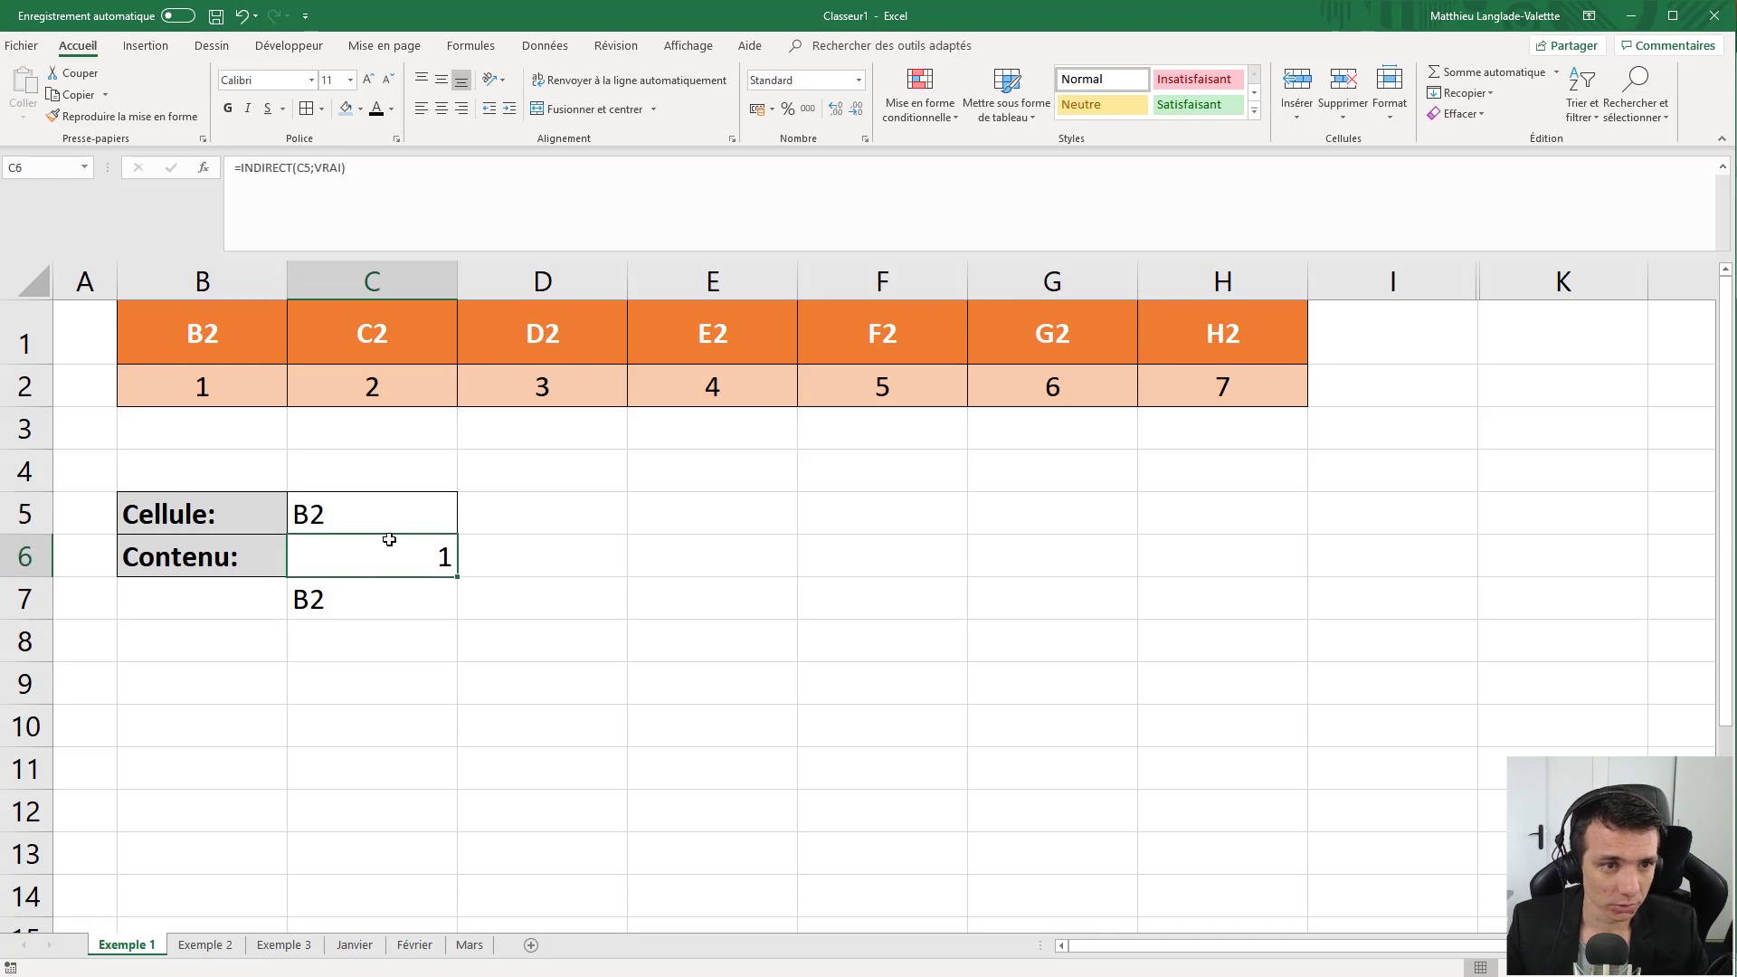
{"action": "left_click", "coordinate": [453, 529]}
{"action": "left_click", "coordinate": [465, 525]}
{"action": "left_click", "coordinate": [426, 576]}
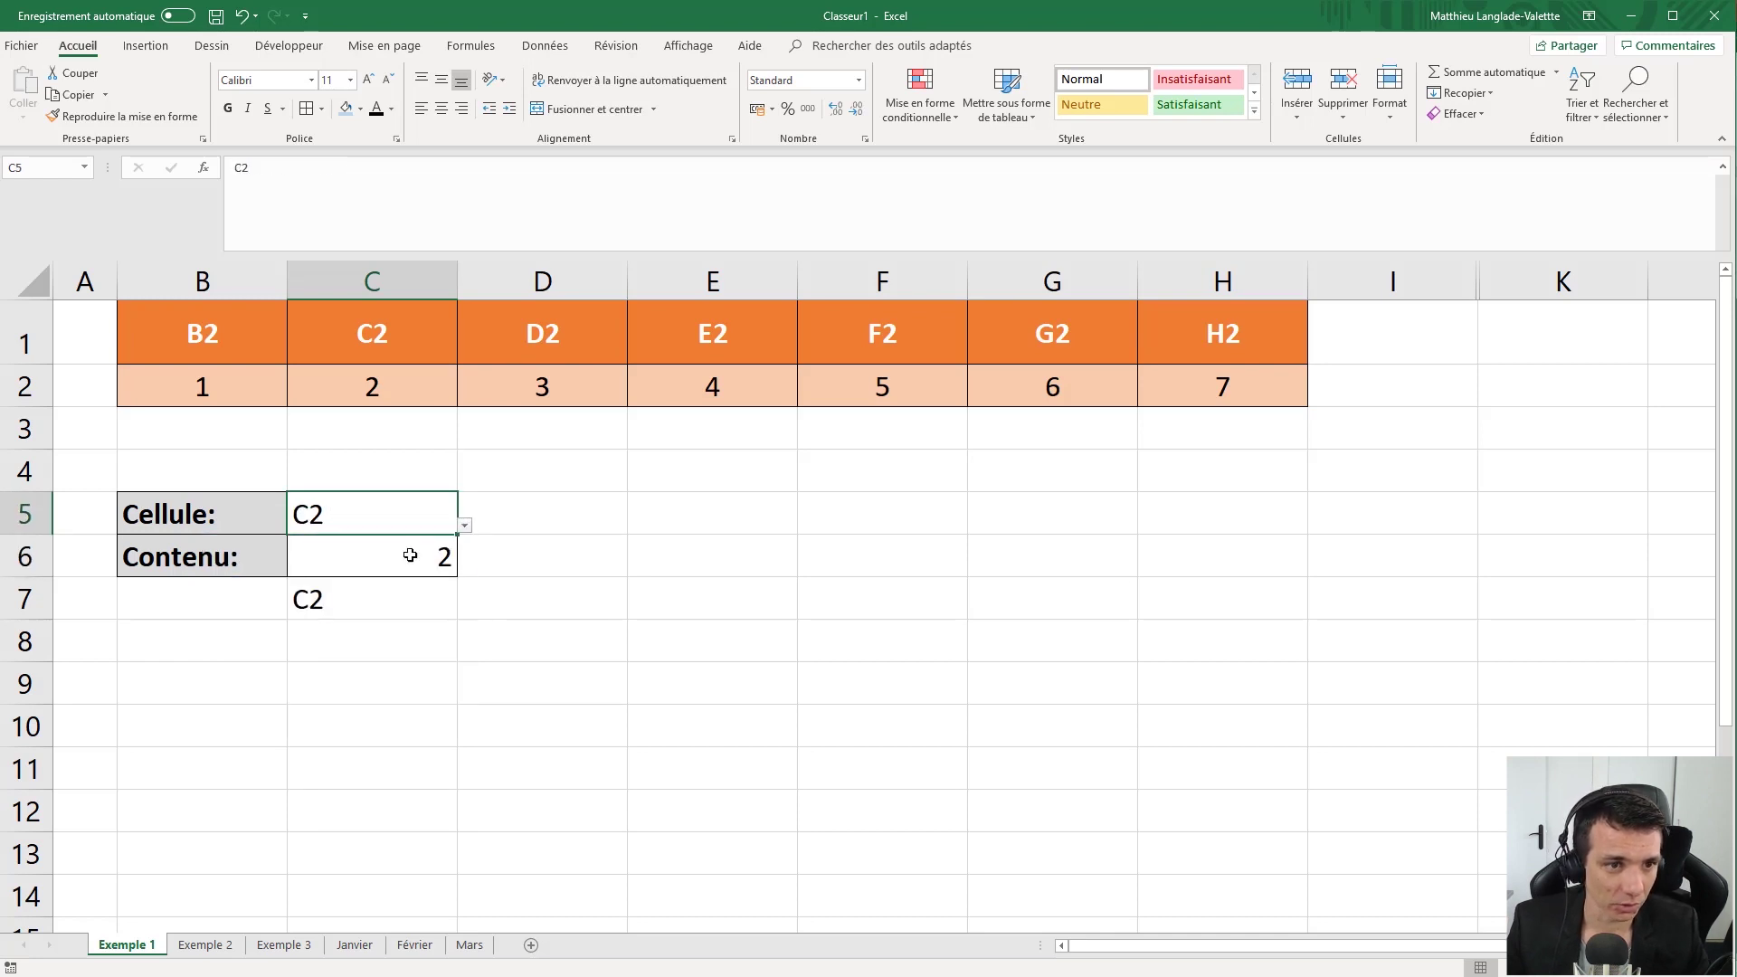
{"action": "left_click", "coordinate": [465, 526]}
{"action": "left_click", "coordinate": [407, 603]}
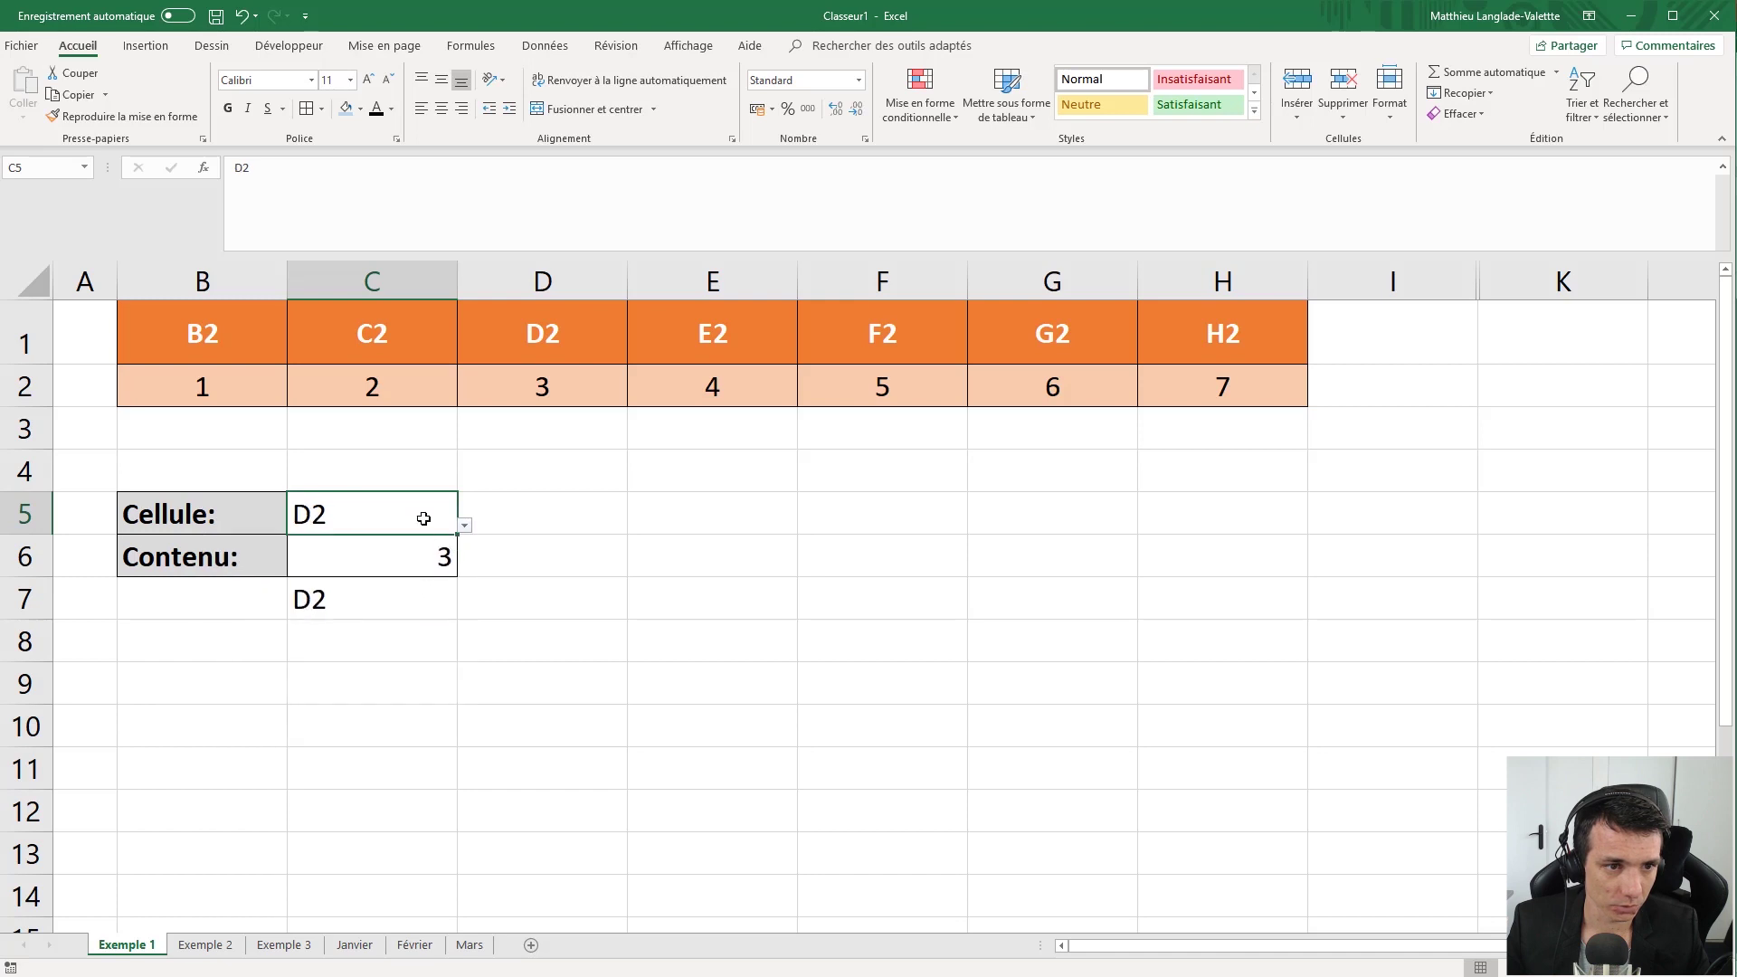
{"action": "left_click", "coordinate": [466, 528]}
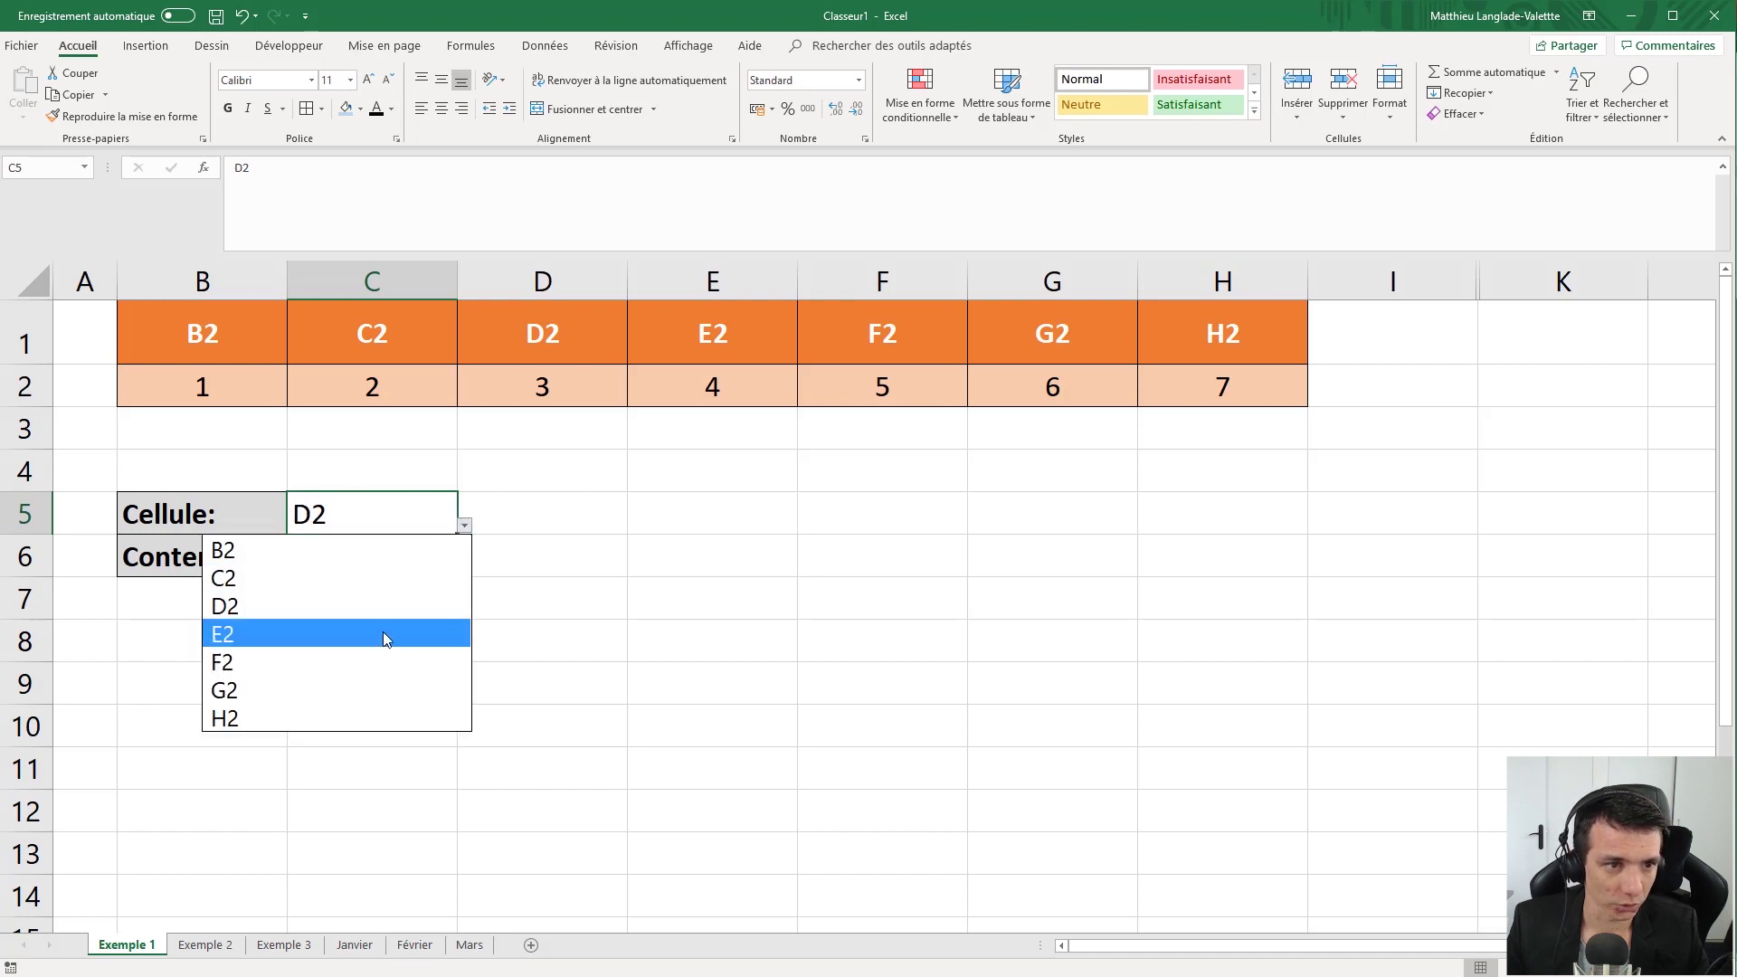
{"action": "left_click", "coordinate": [357, 685]}
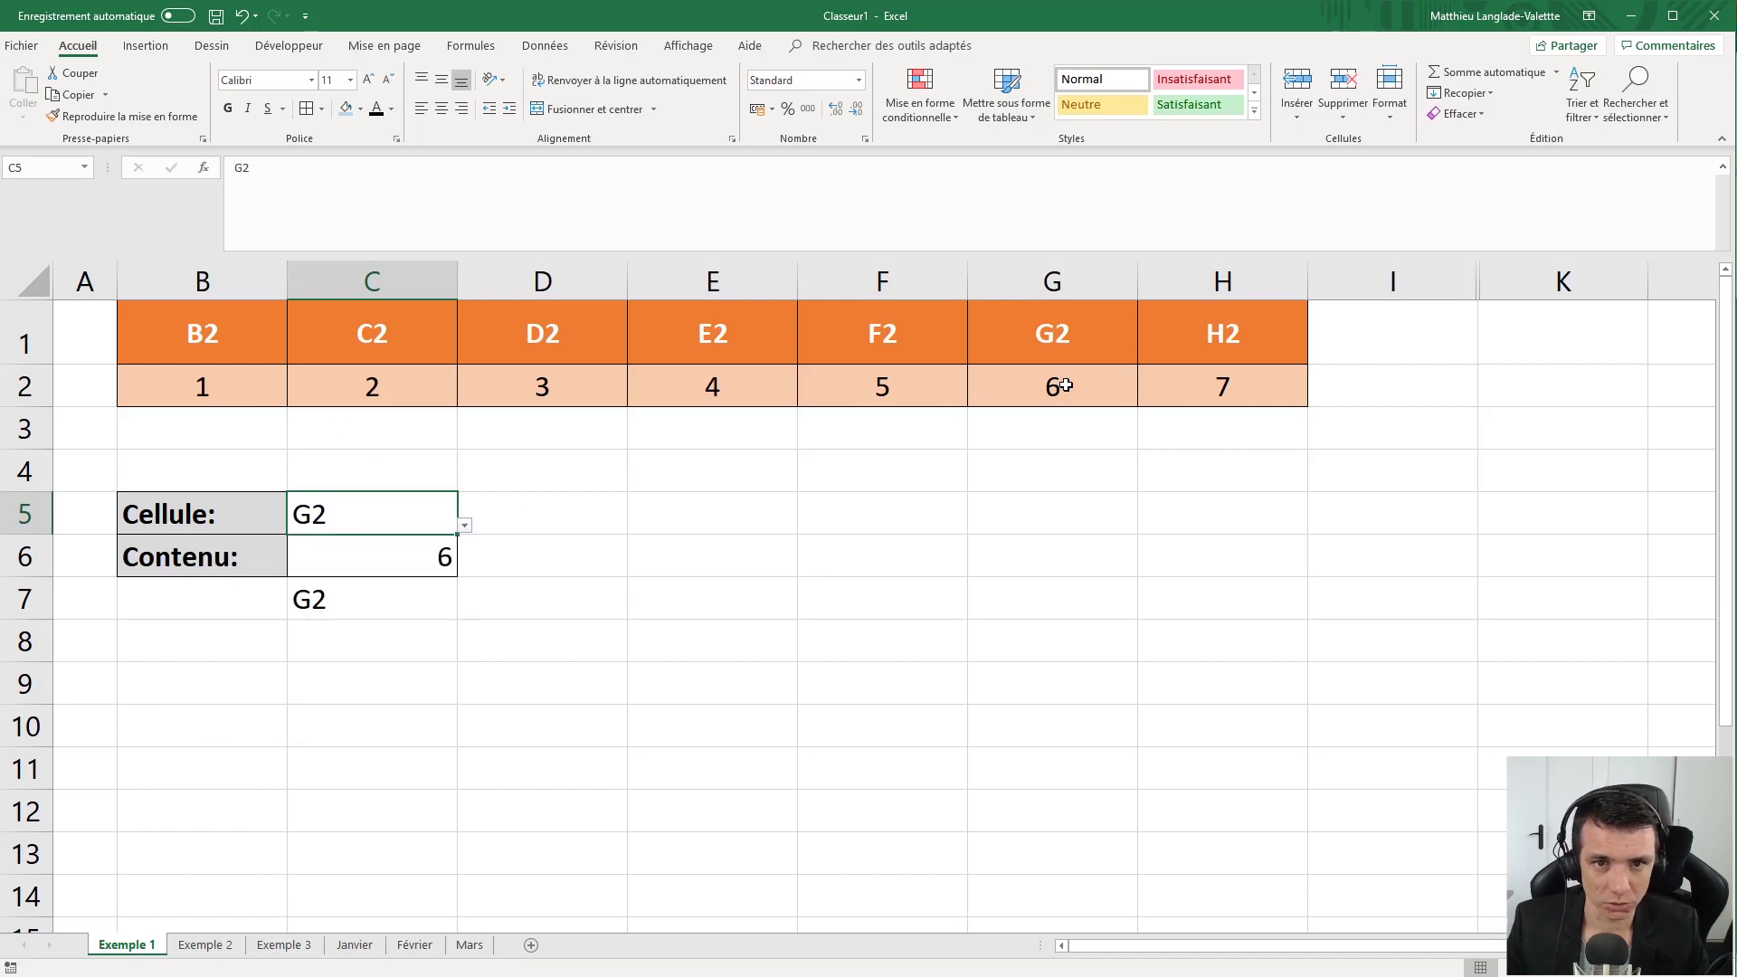
Confirm C6 returns 6 for G2, then go to the Exemple 2 sheet.
{"action": "left_click", "coordinate": [499, 570]}
{"action": "left_click", "coordinate": [405, 548]}
{"action": "left_click", "coordinate": [391, 521]}
{"action": "left_click", "coordinate": [381, 552]}
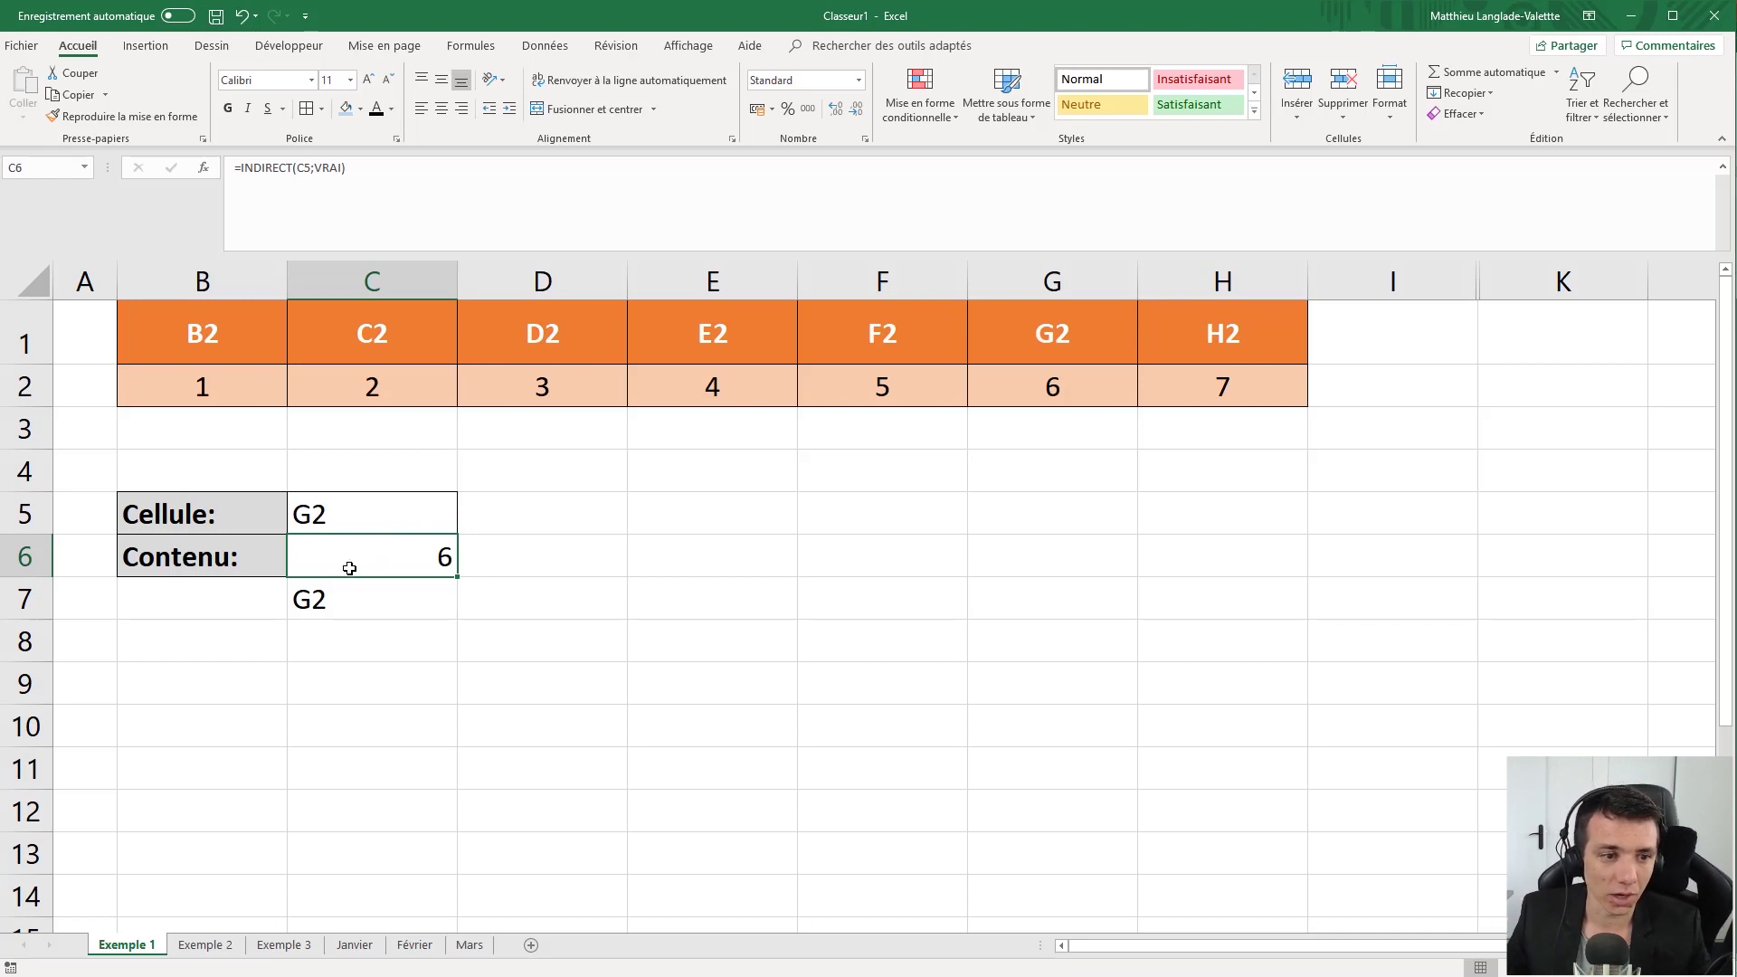
{"action": "left_click", "coordinate": [200, 943]}
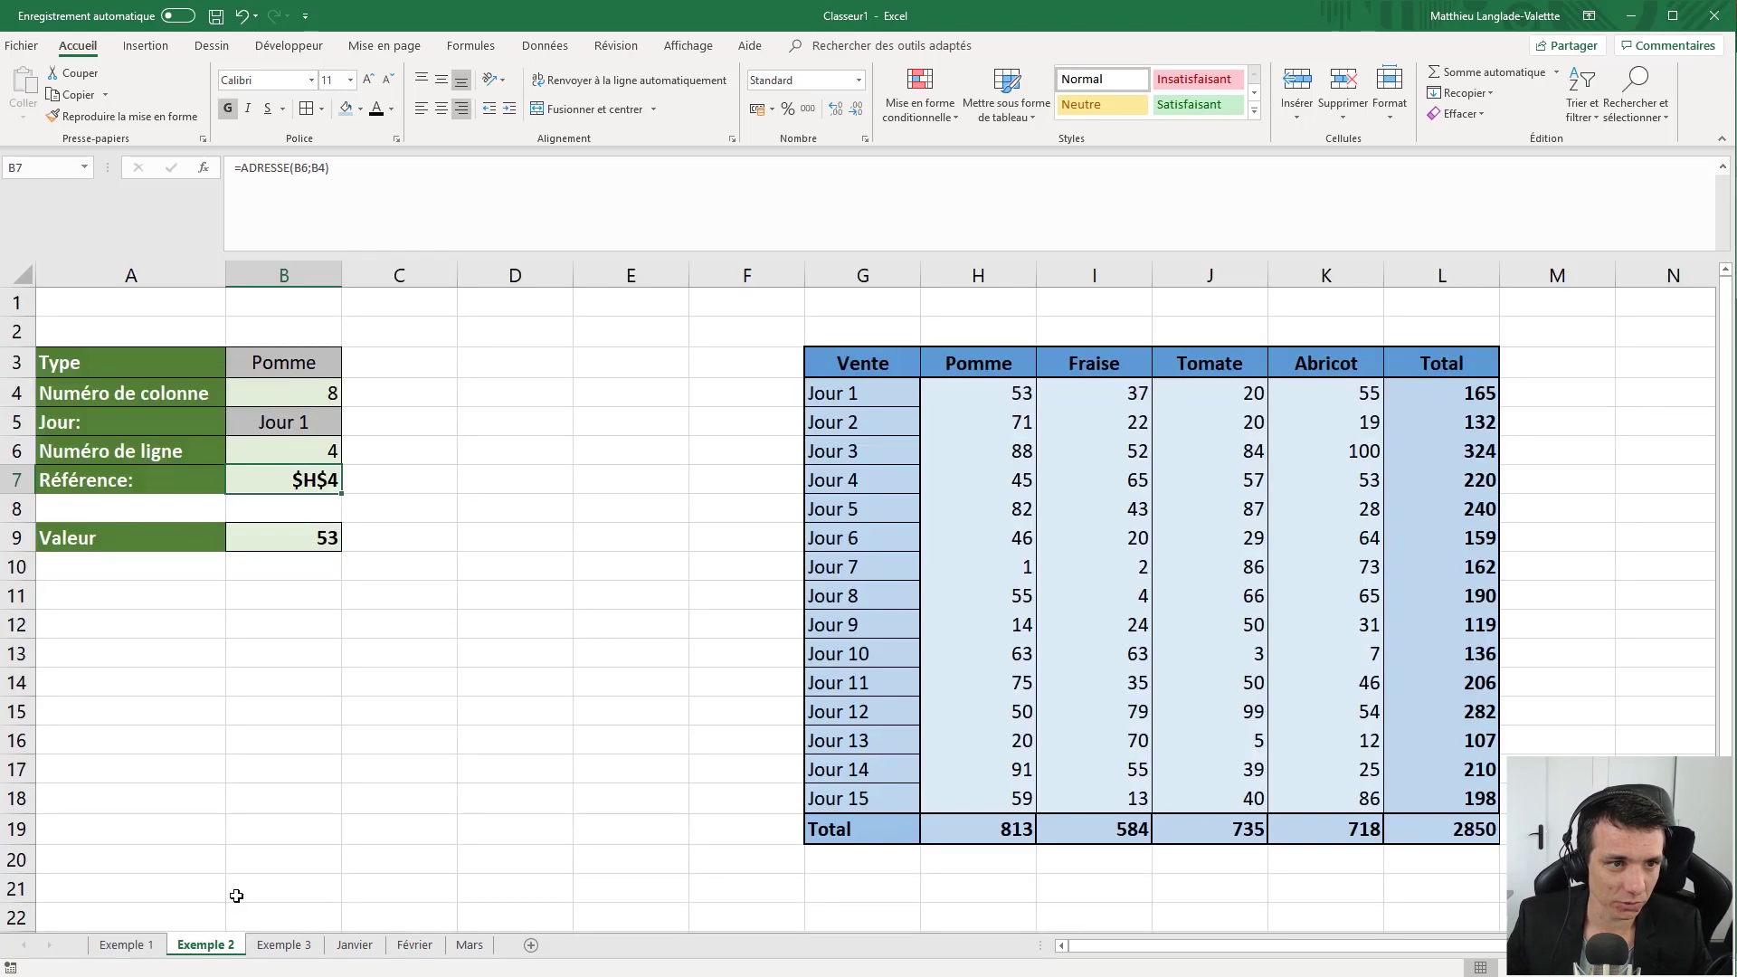
Review the sales table headers Pomme, Fraise, Tomate, Total and the Total row.
{"action": "left_click", "coordinate": [475, 446]}
{"action": "left_click_drag", "start_coordinate": [990, 362], "coordinate": [999, 362]}
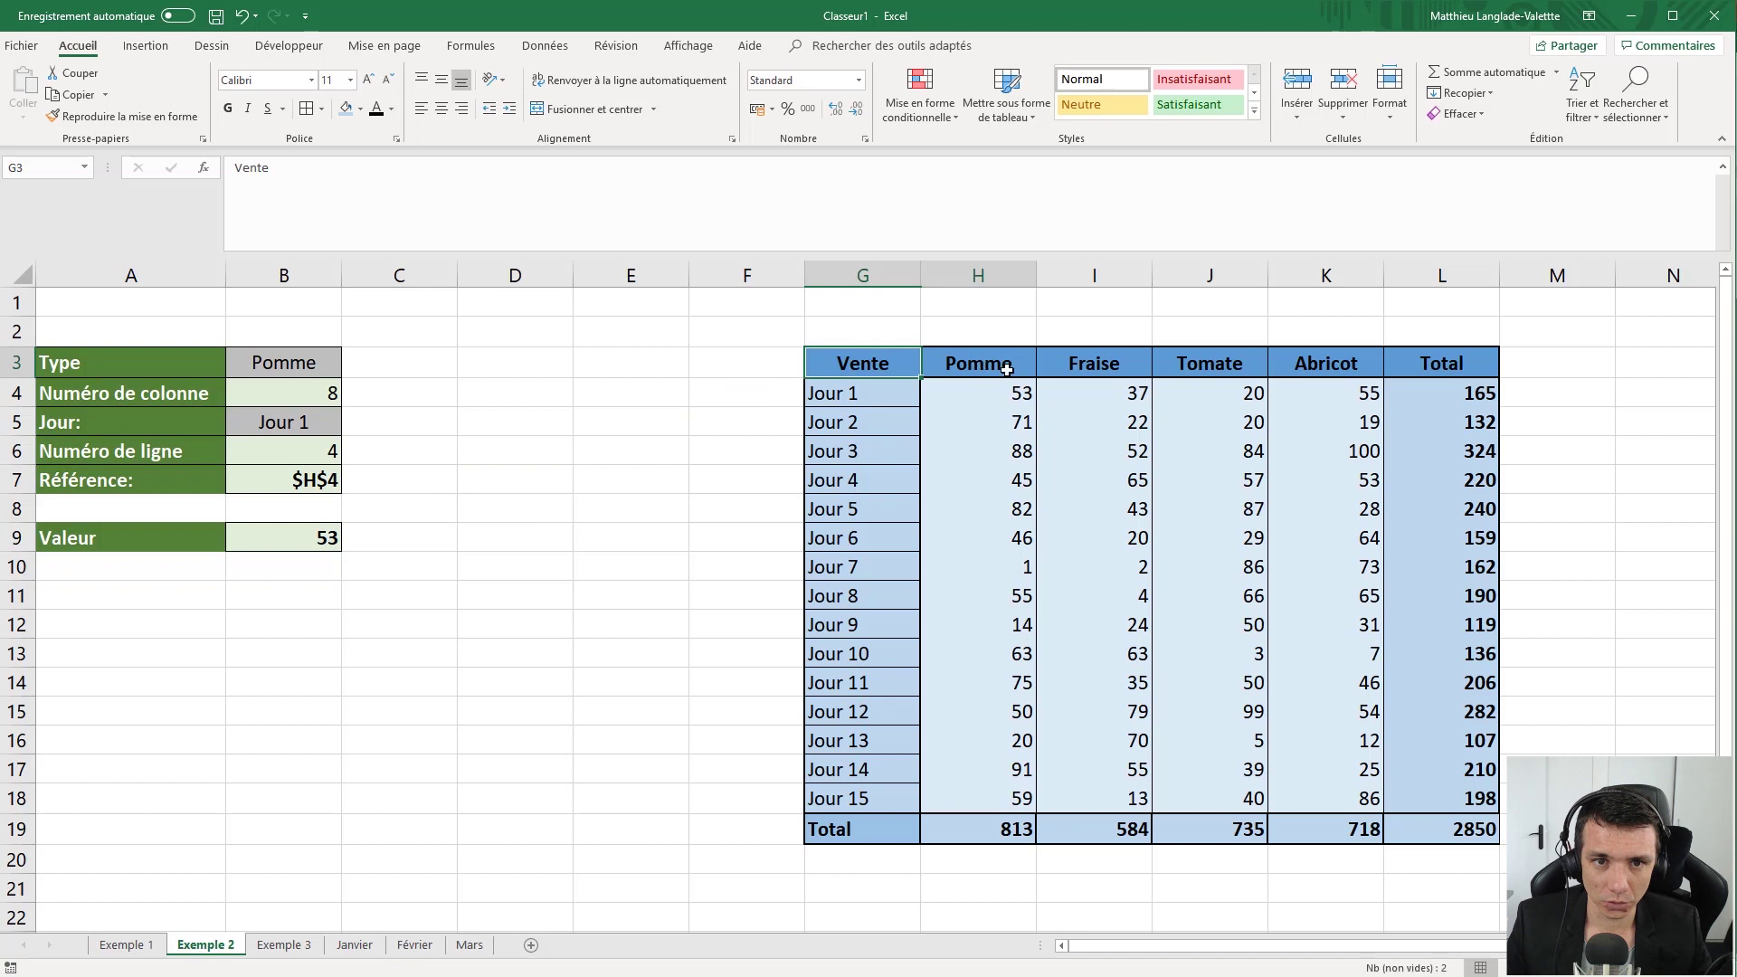
{"action": "left_click", "coordinate": [1084, 365]}
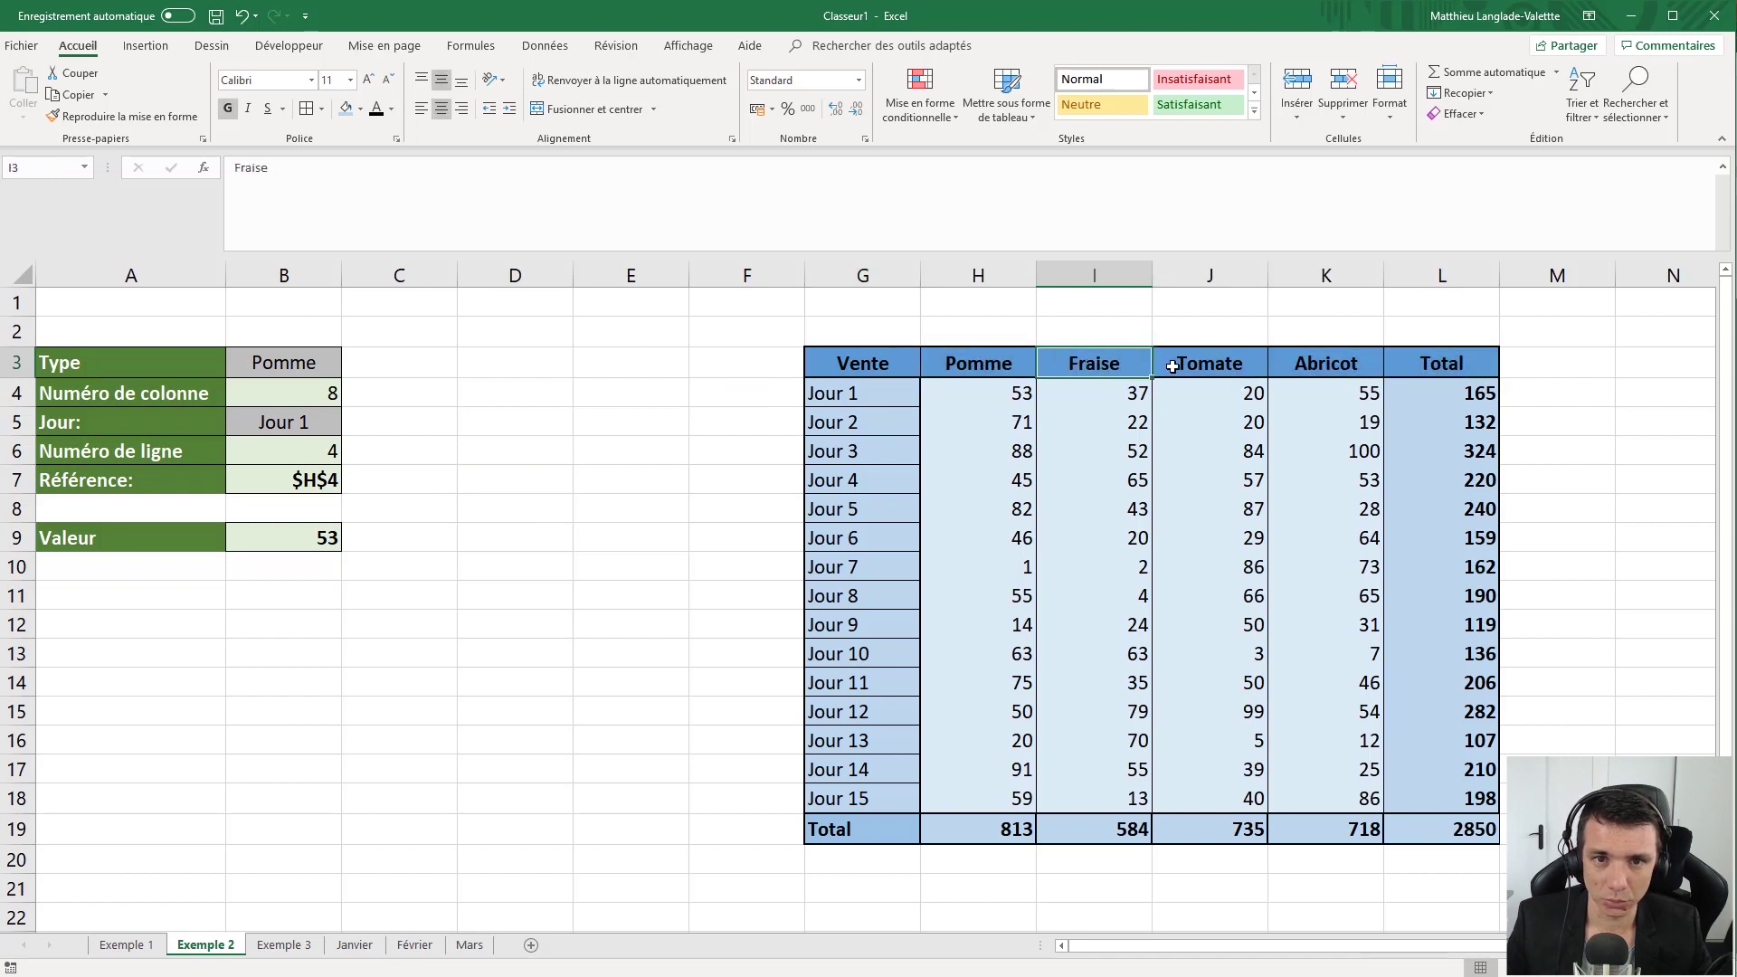
{"action": "left_click", "coordinate": [1176, 362]}
{"action": "left_click", "coordinate": [1427, 360]}
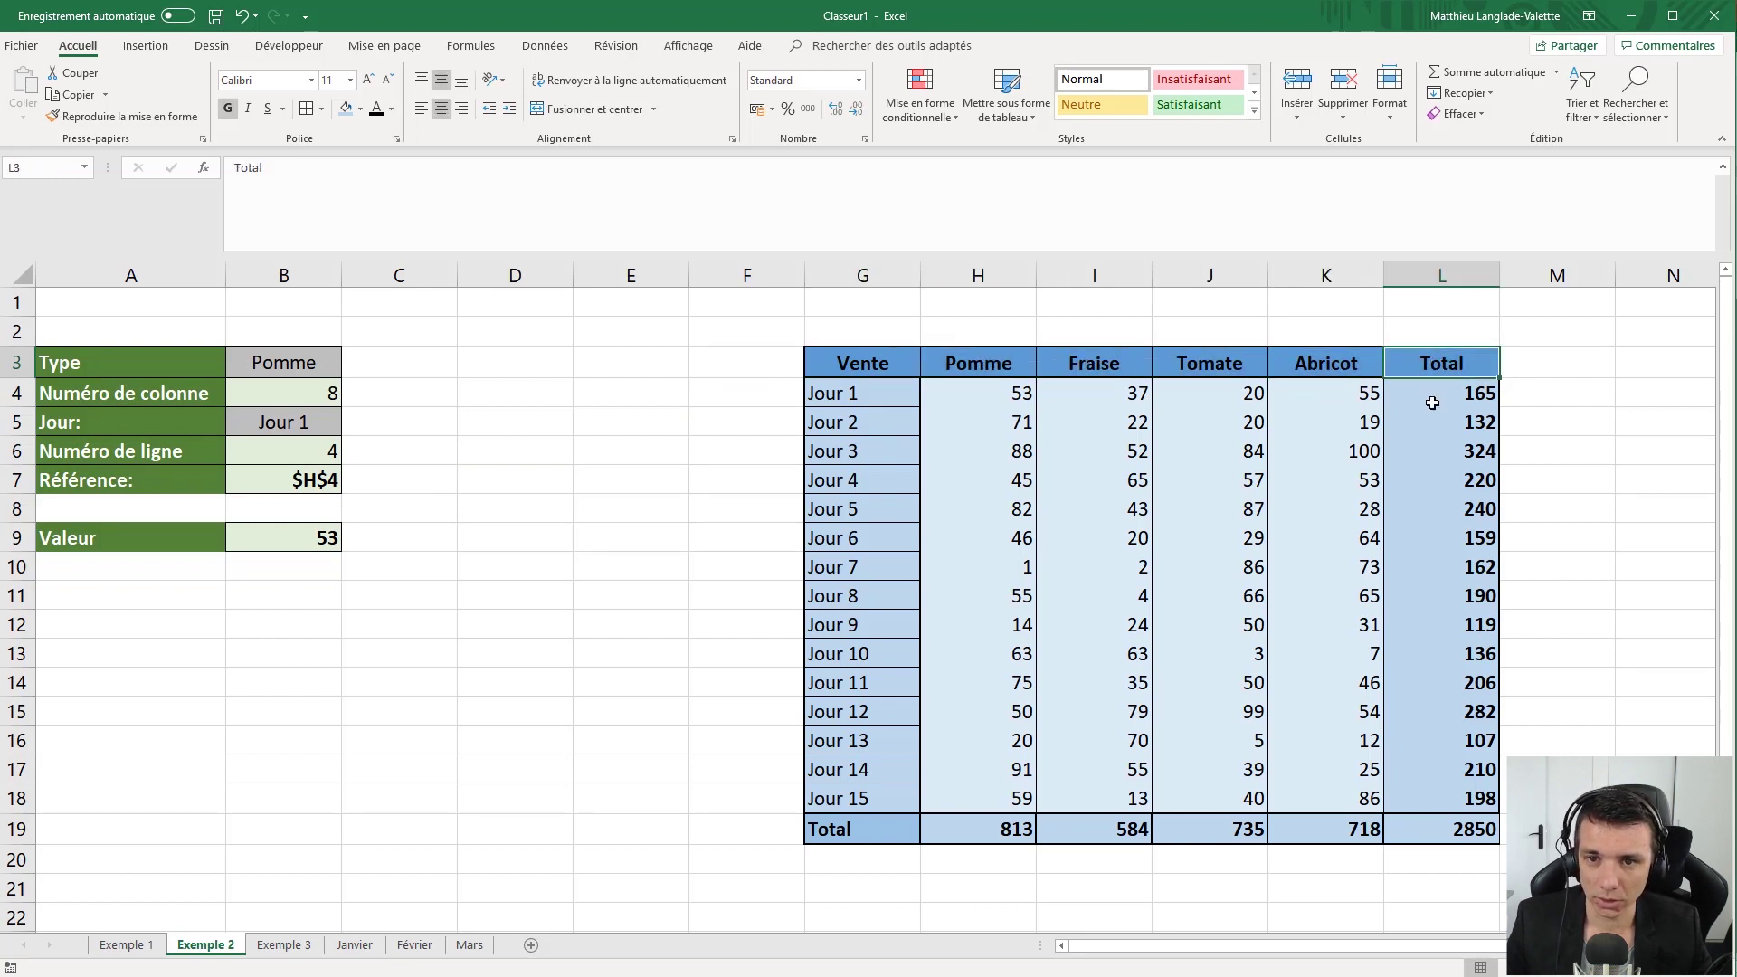
{"action": "left_click", "coordinate": [897, 818]}
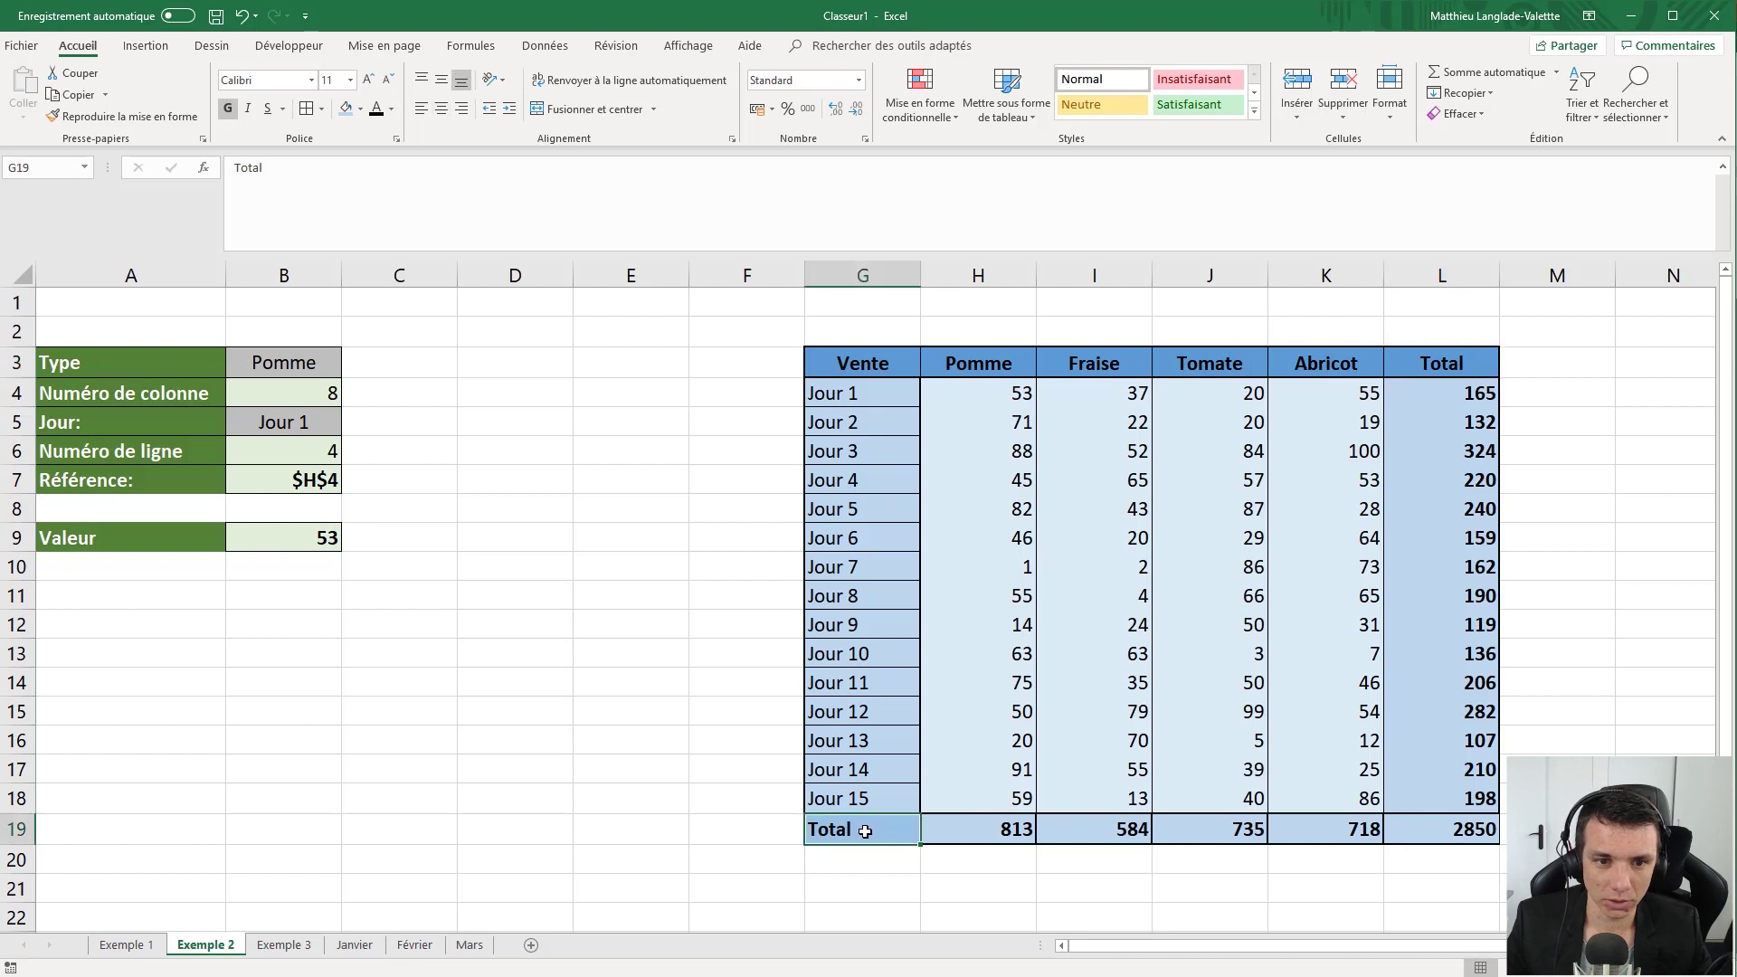
{"action": "left_click", "coordinate": [469, 455]}
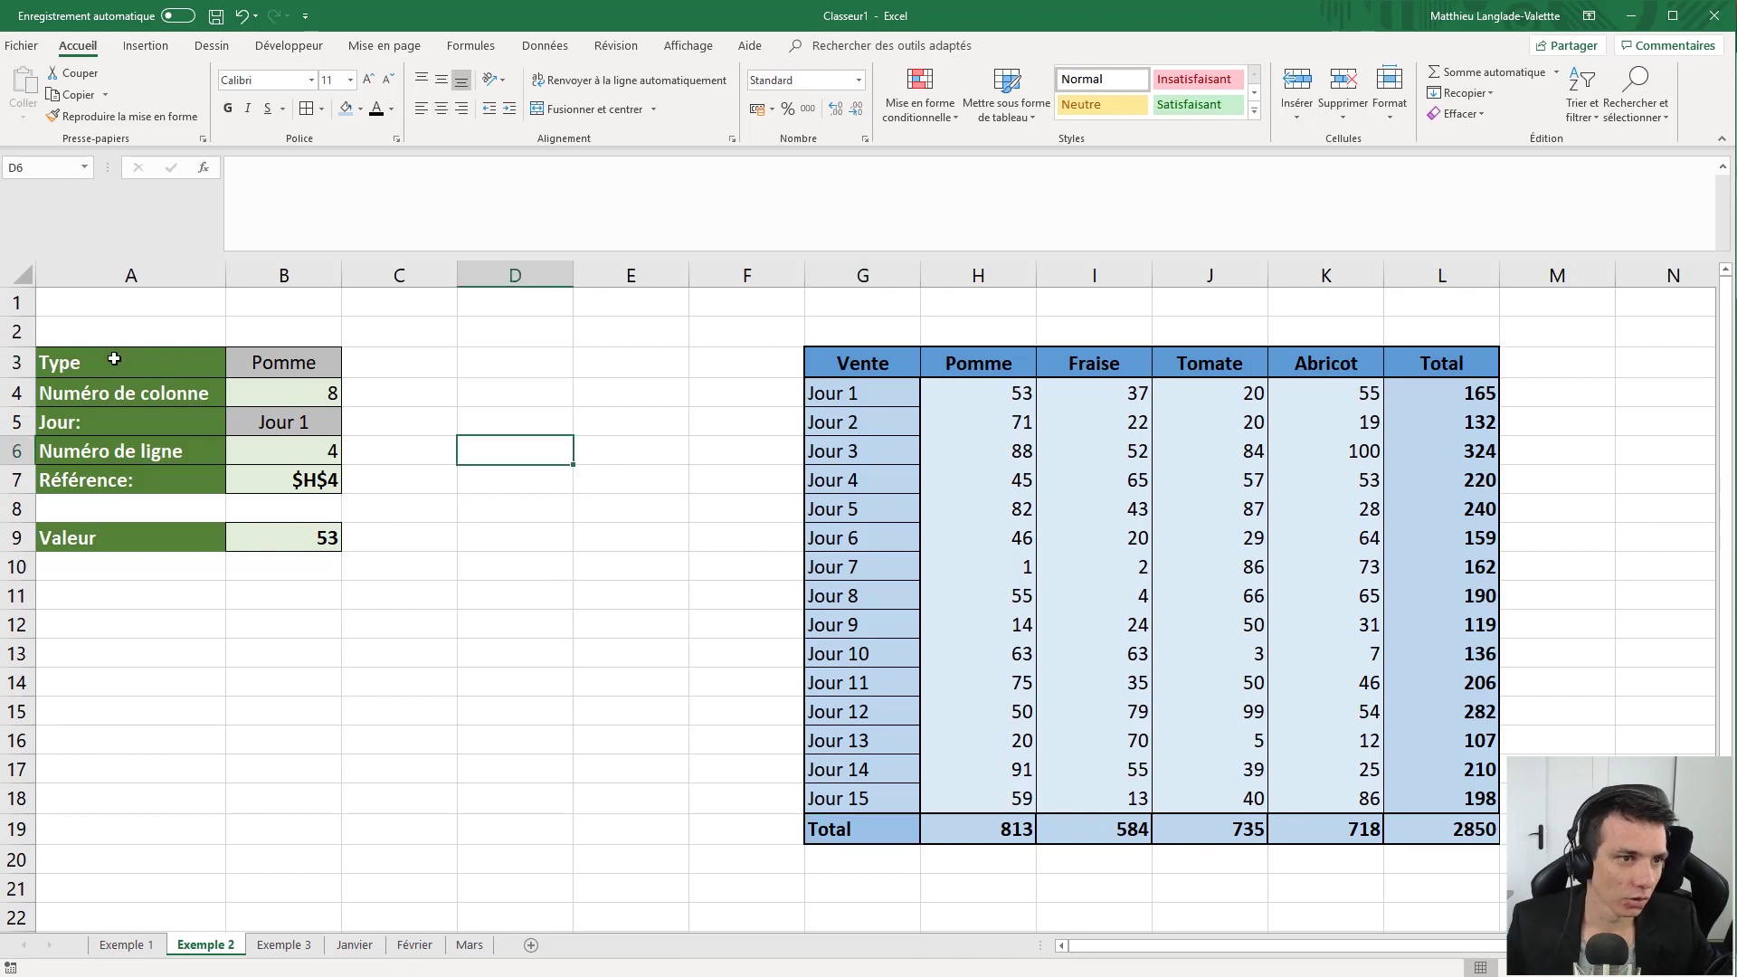
{"action": "left_click", "coordinate": [160, 359]}
Set Type in B3 to Fraise and check the column-number formula in B4.
{"action": "left_click", "coordinate": [258, 363]}
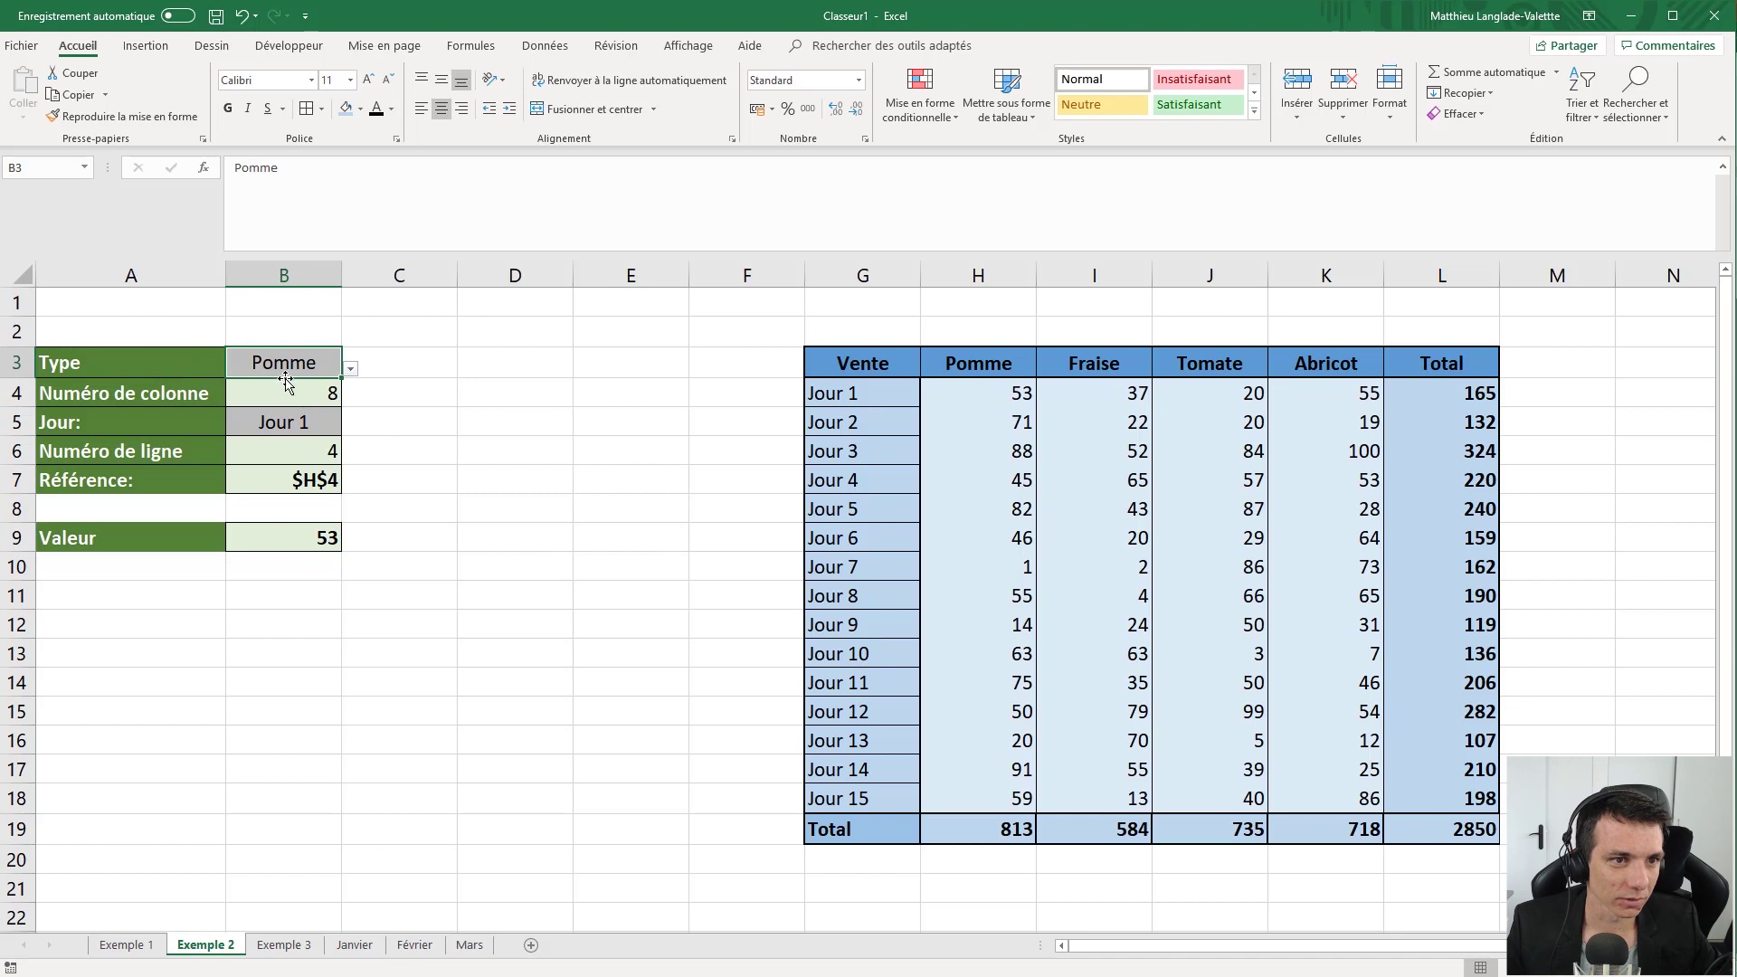
{"action": "left_click", "coordinate": [351, 370]}
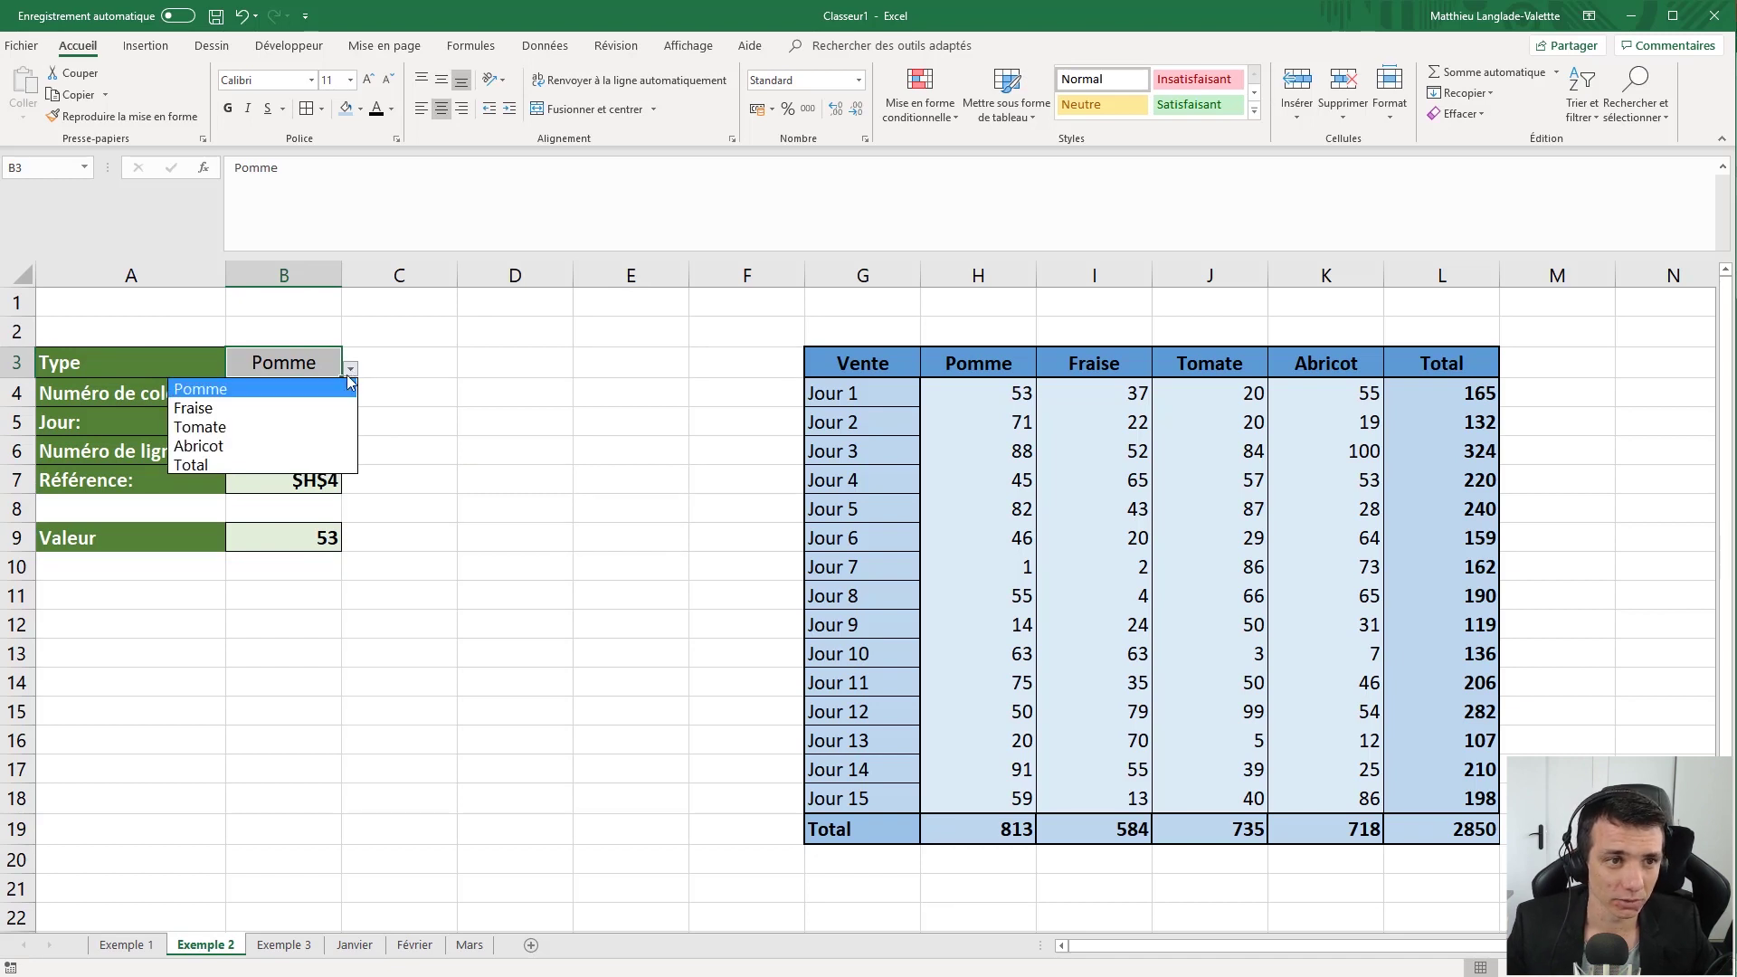
{"action": "left_click", "coordinate": [297, 413]}
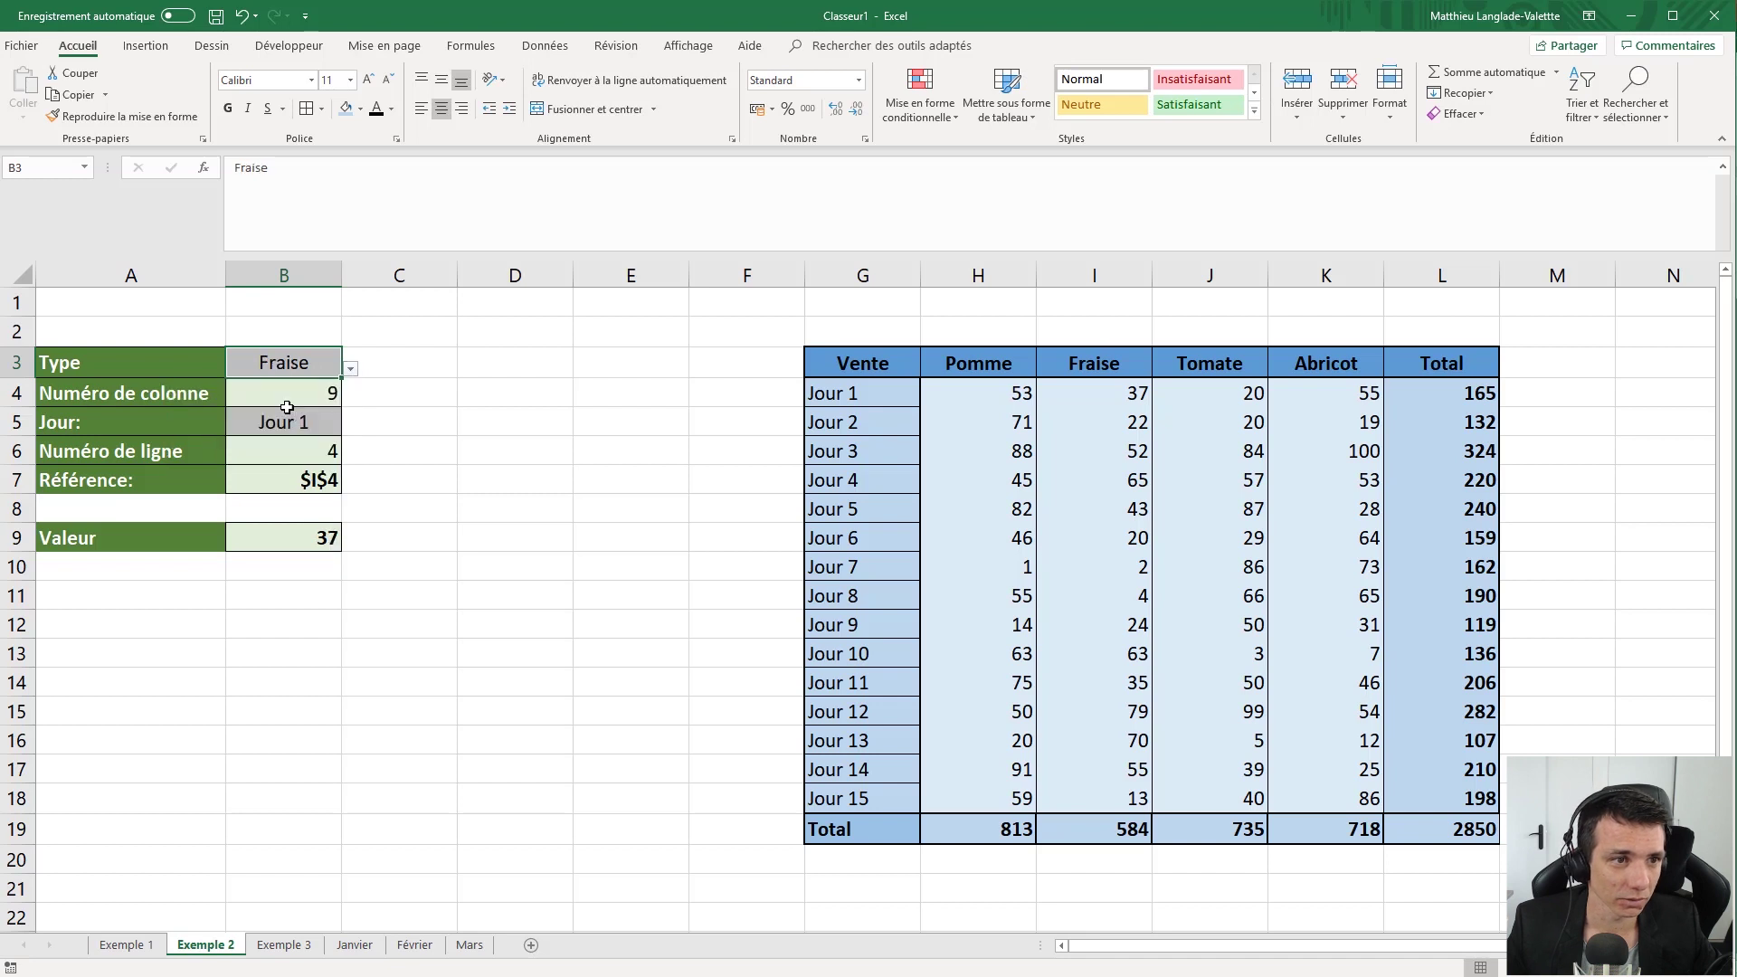
{"action": "left_click", "coordinate": [204, 394]}
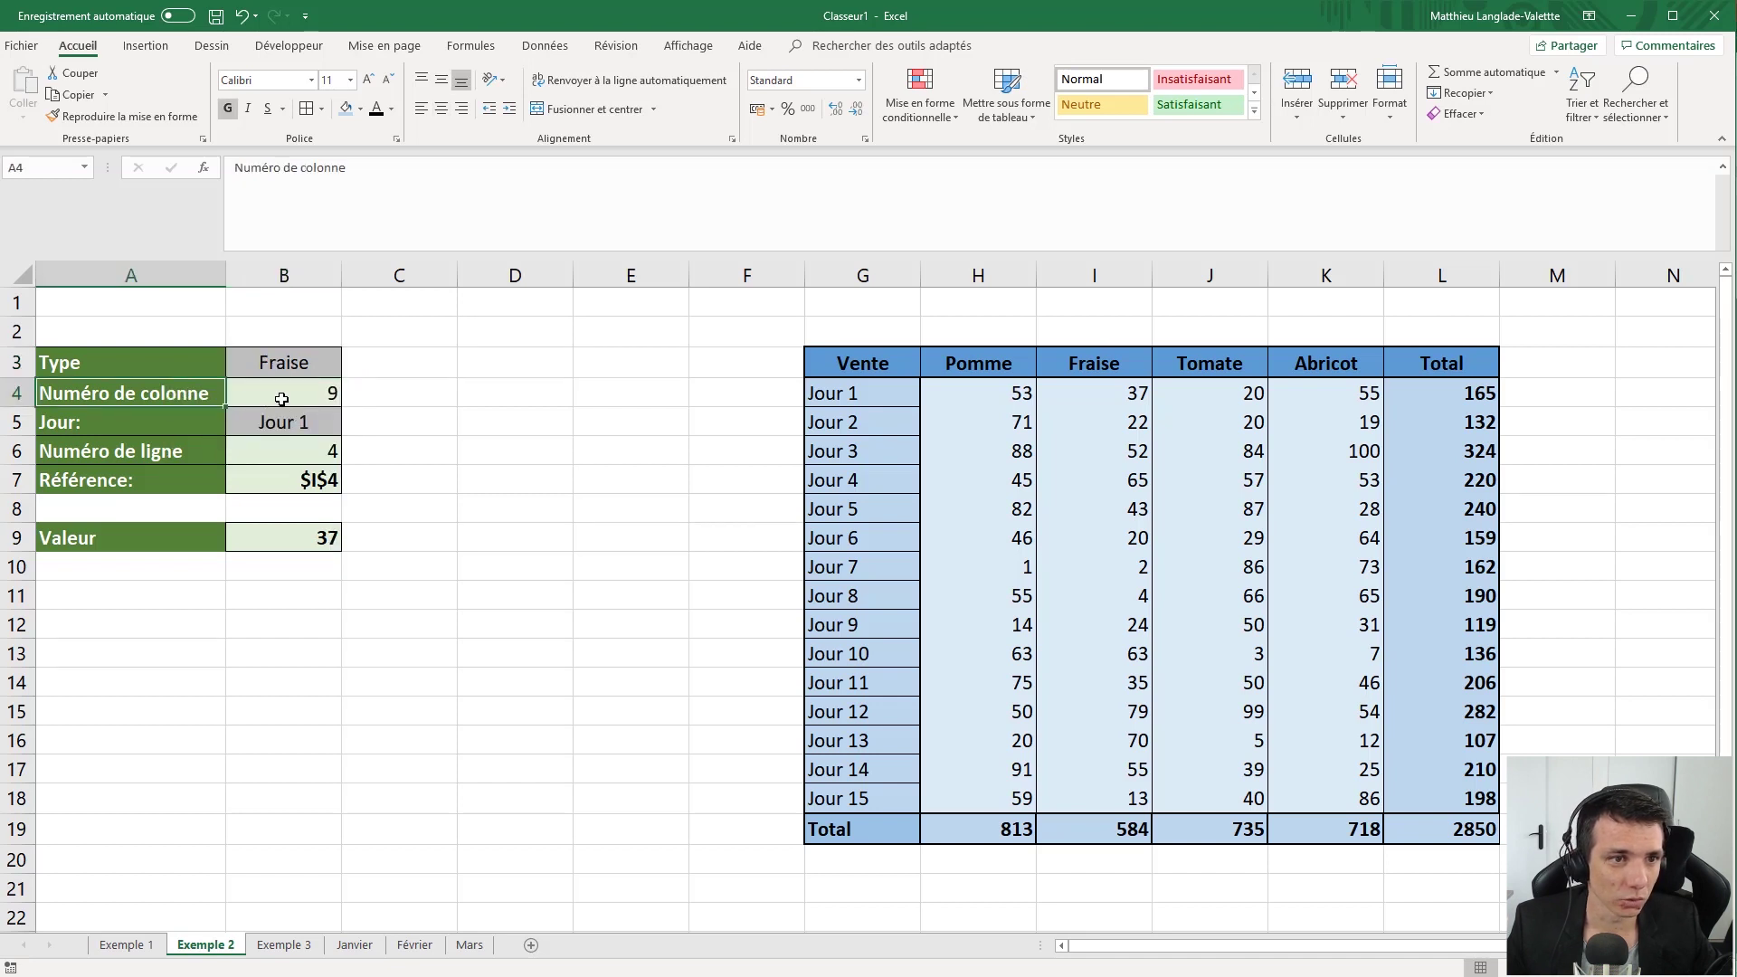
{"action": "left_click", "coordinate": [254, 400]}
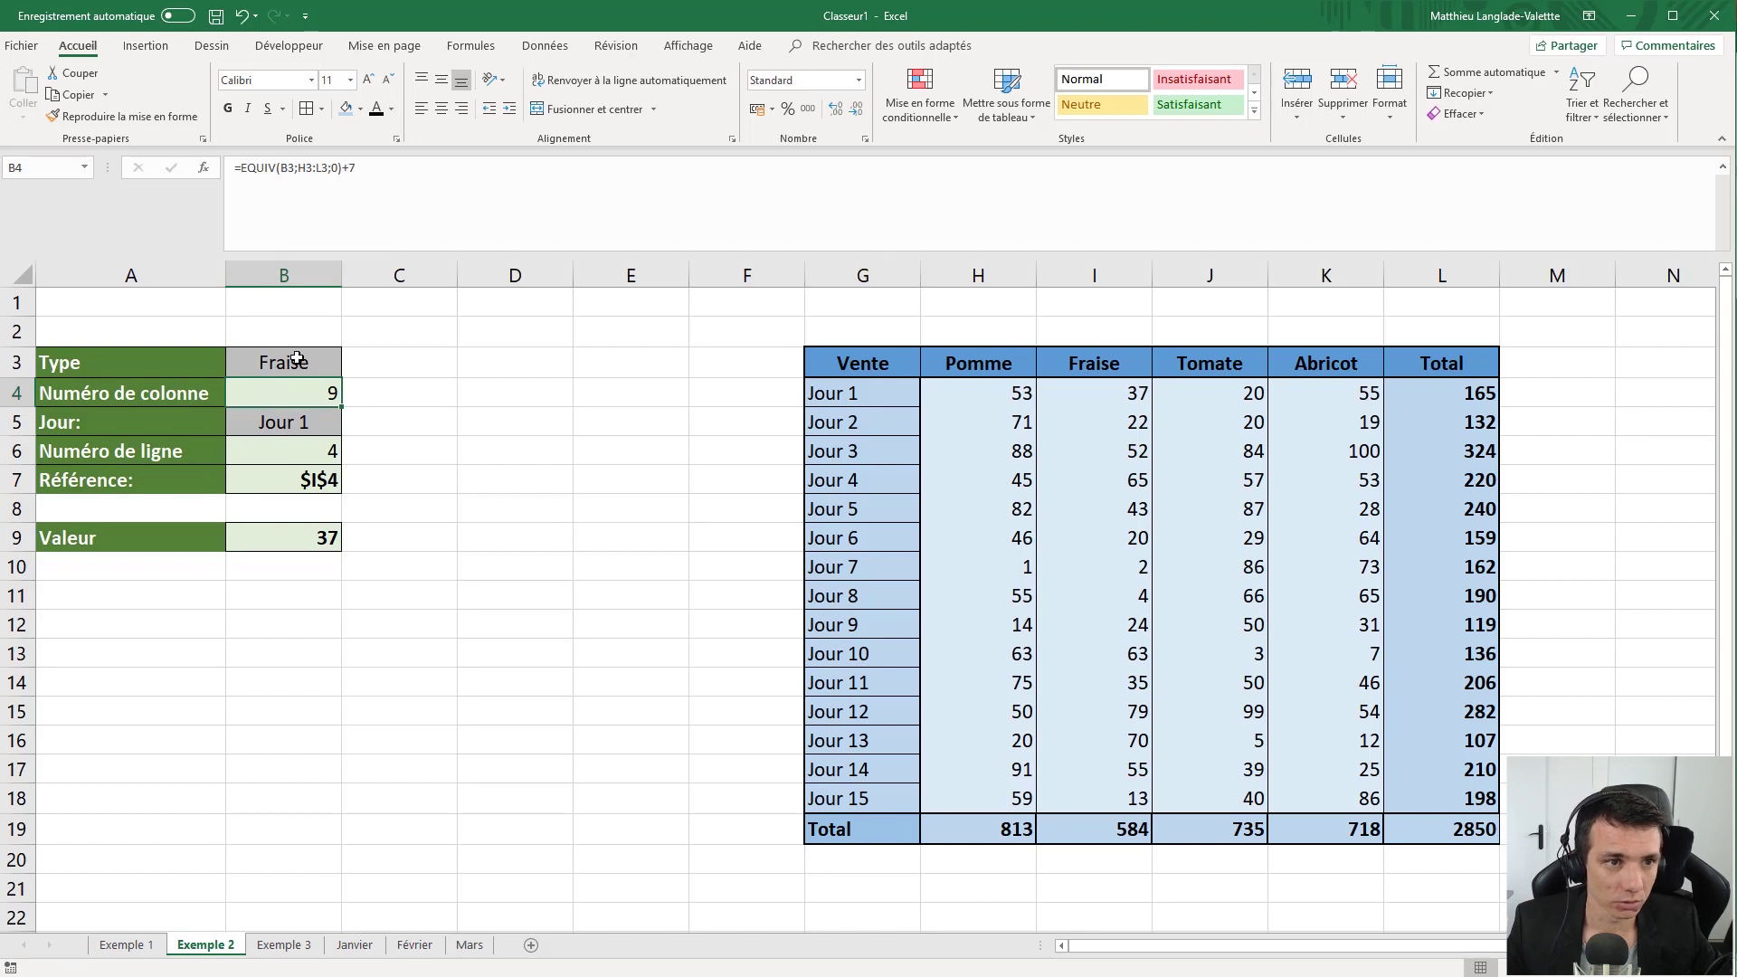
{"action": "left_click", "coordinate": [1118, 369]}
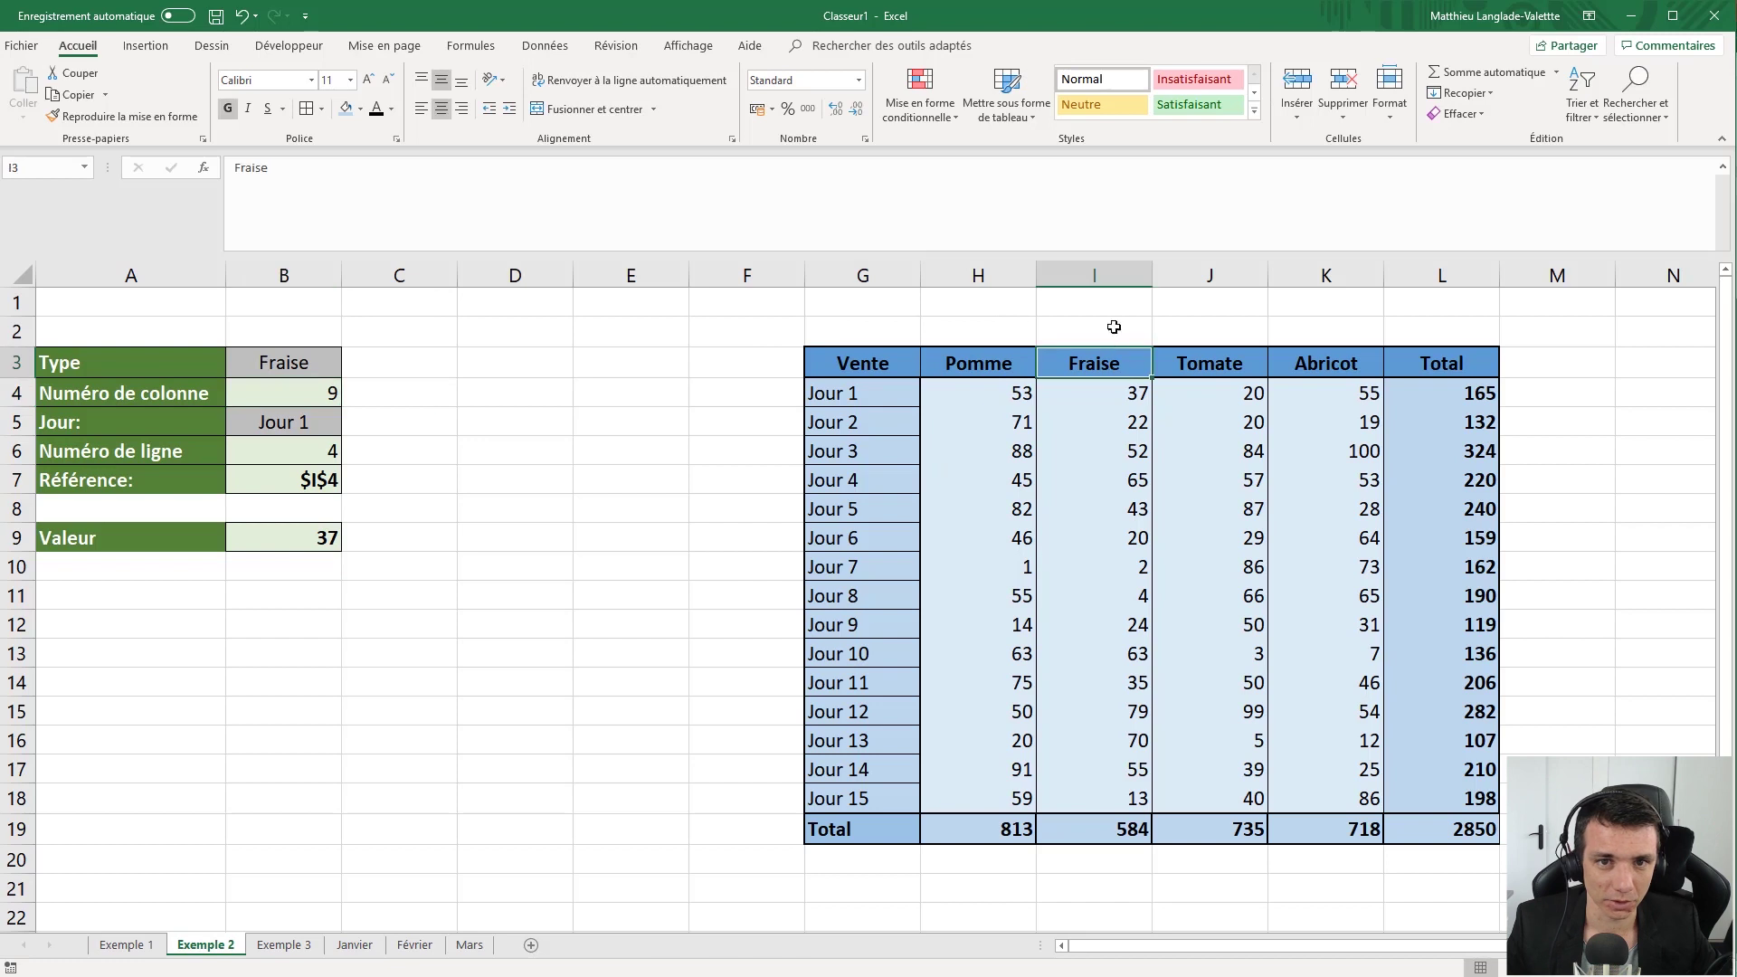
Switch Type back to Pomme, then to Total, matching the Total column header.
{"action": "left_click", "coordinate": [317, 367]}
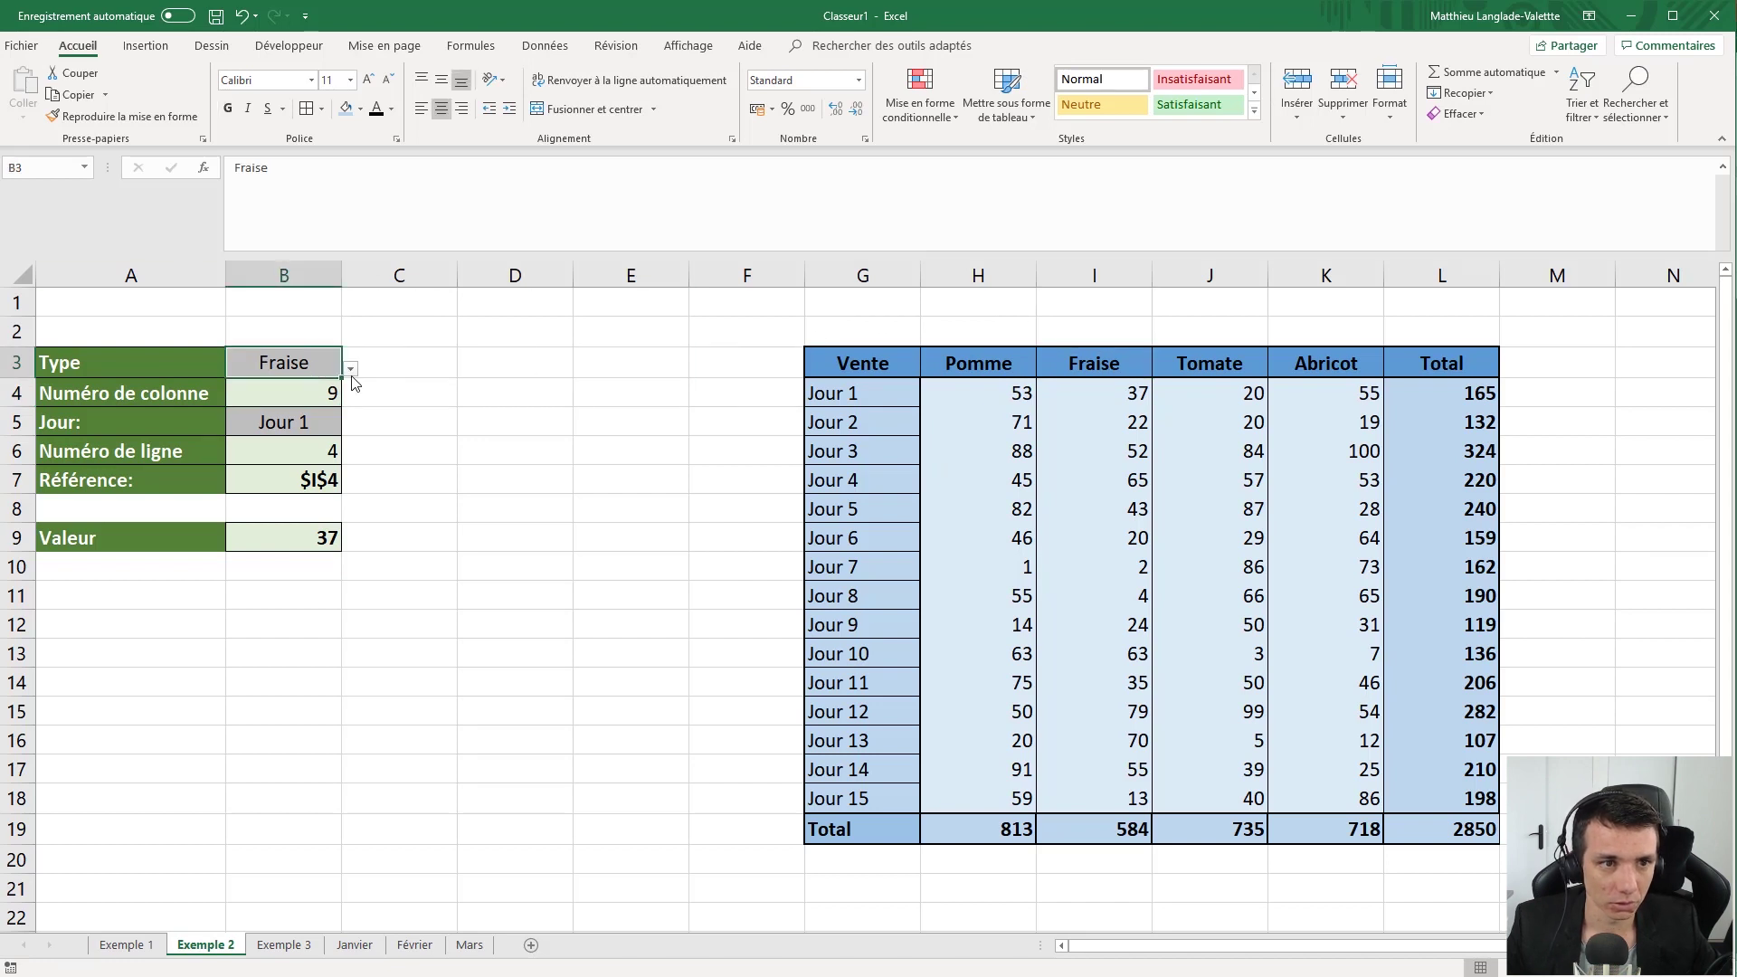
{"action": "left_click", "coordinate": [350, 369]}
{"action": "left_click", "coordinate": [201, 389]}
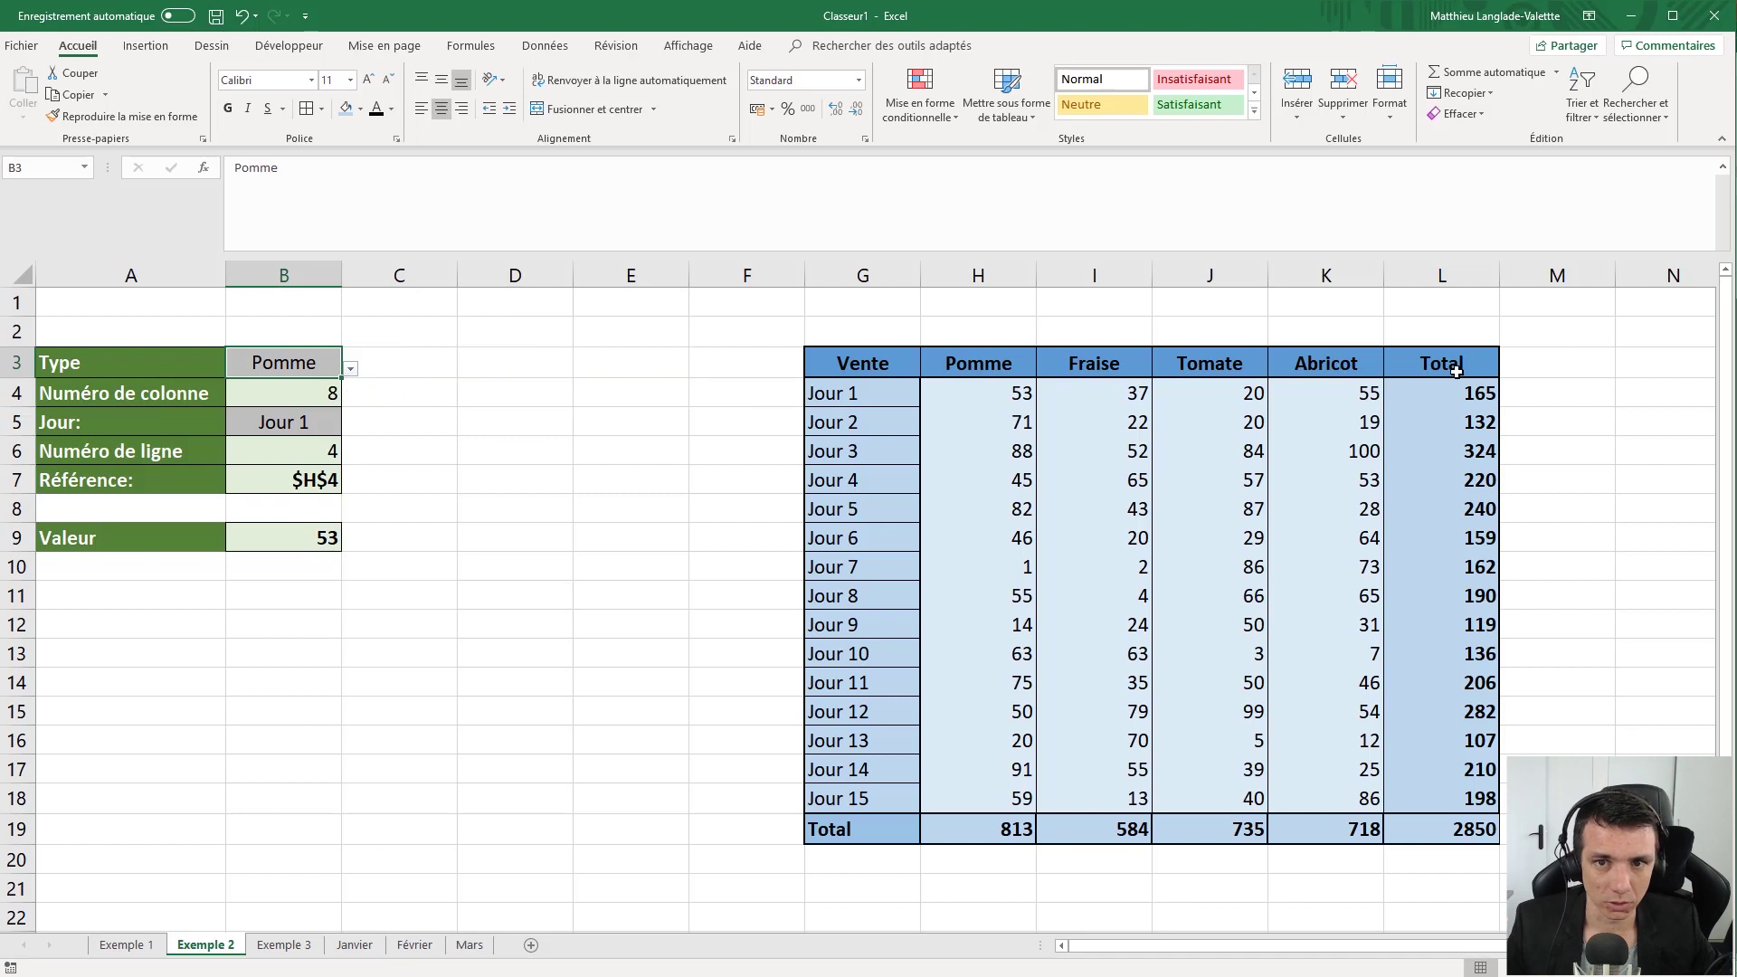
{"action": "left_click", "coordinate": [350, 369]}
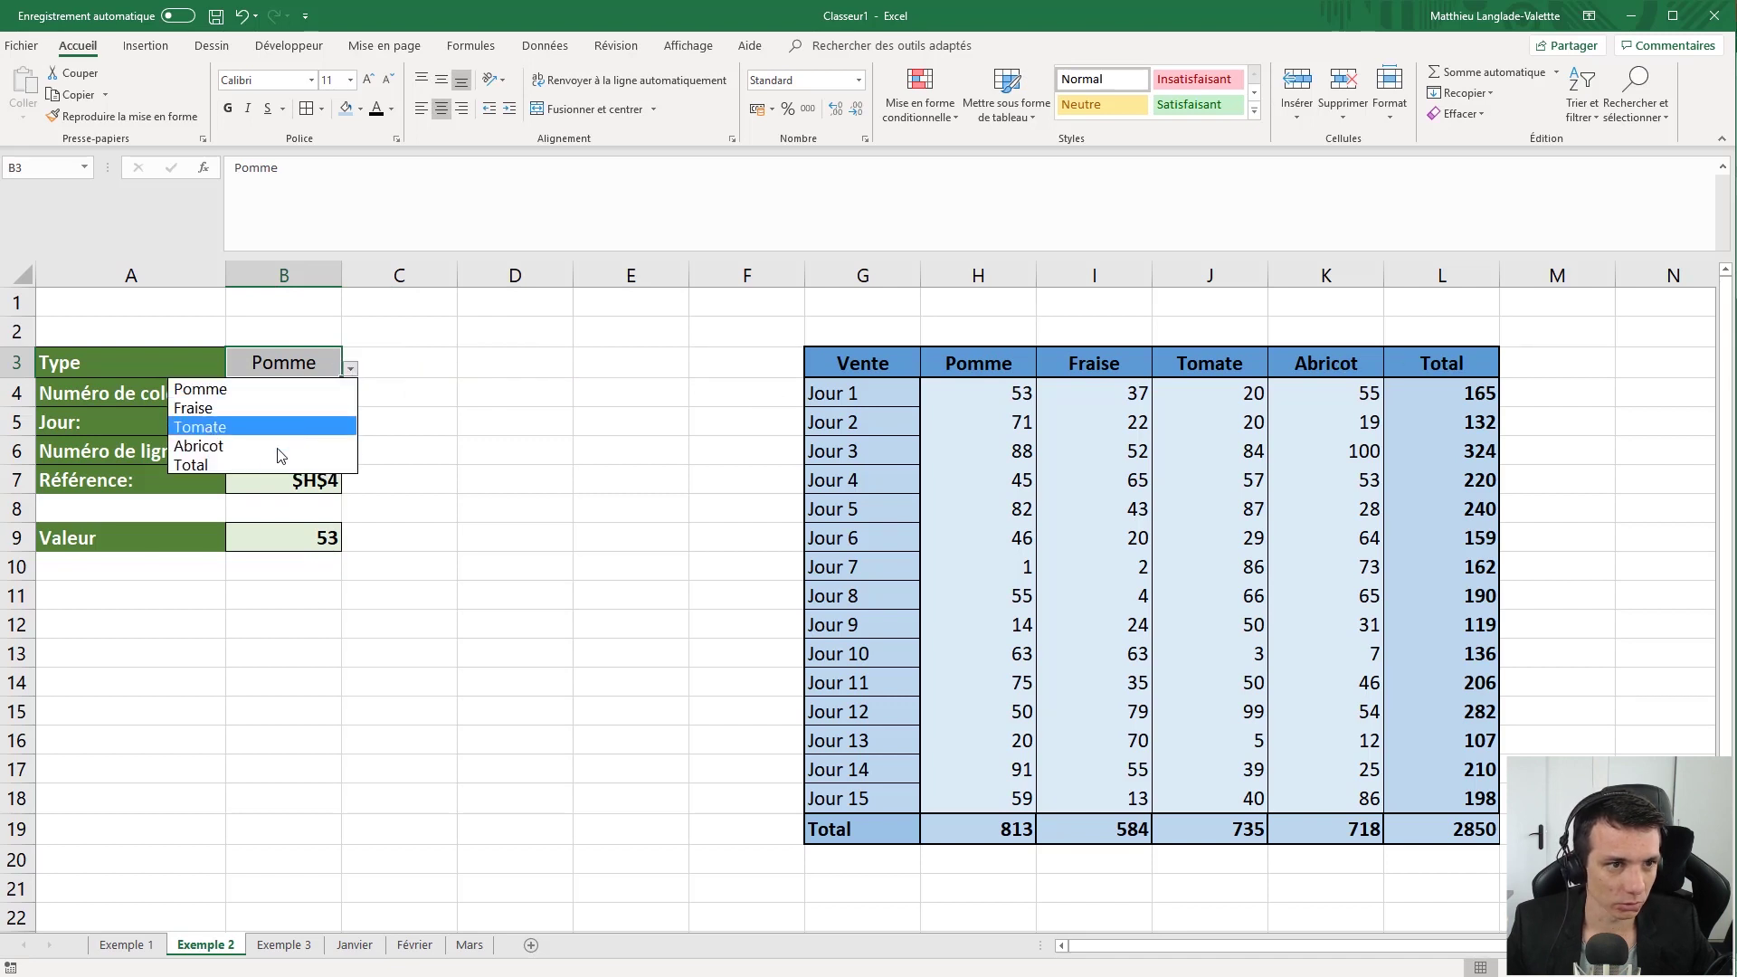
{"action": "left_click", "coordinate": [280, 464]}
{"action": "left_click", "coordinate": [313, 398]}
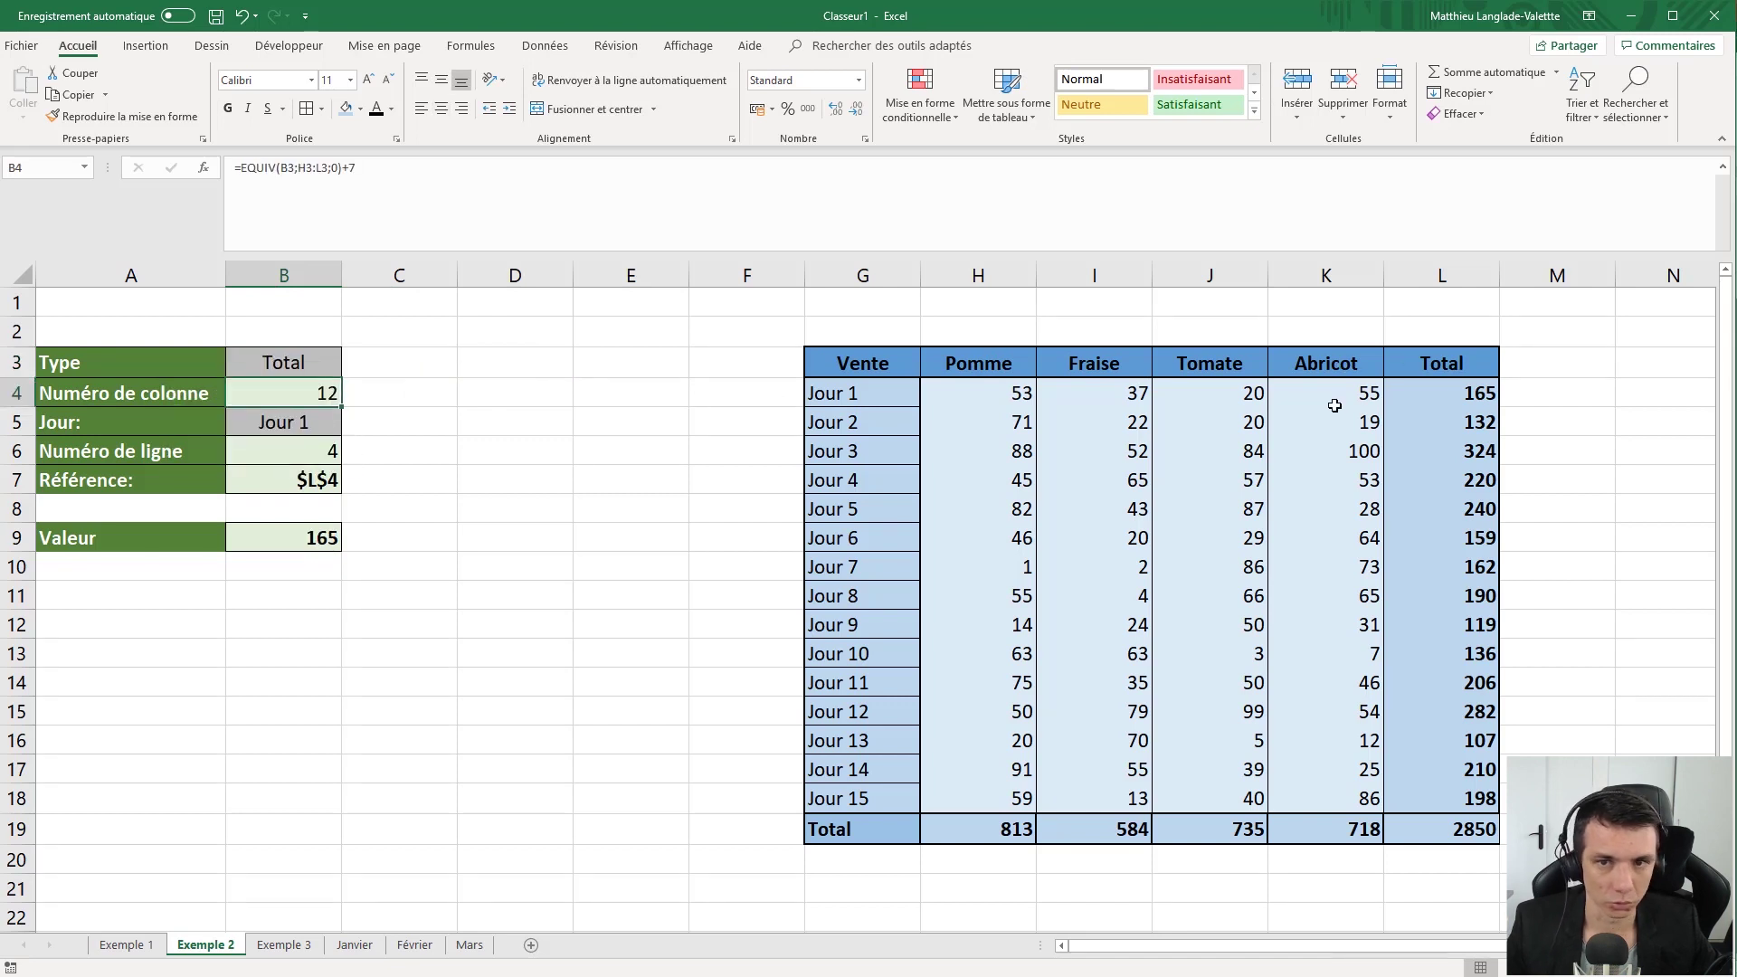
{"action": "left_click", "coordinate": [1427, 377]}
Set Jour in B5 to Total and review the row-number and Référence formulas.
{"action": "left_click", "coordinate": [279, 426]}
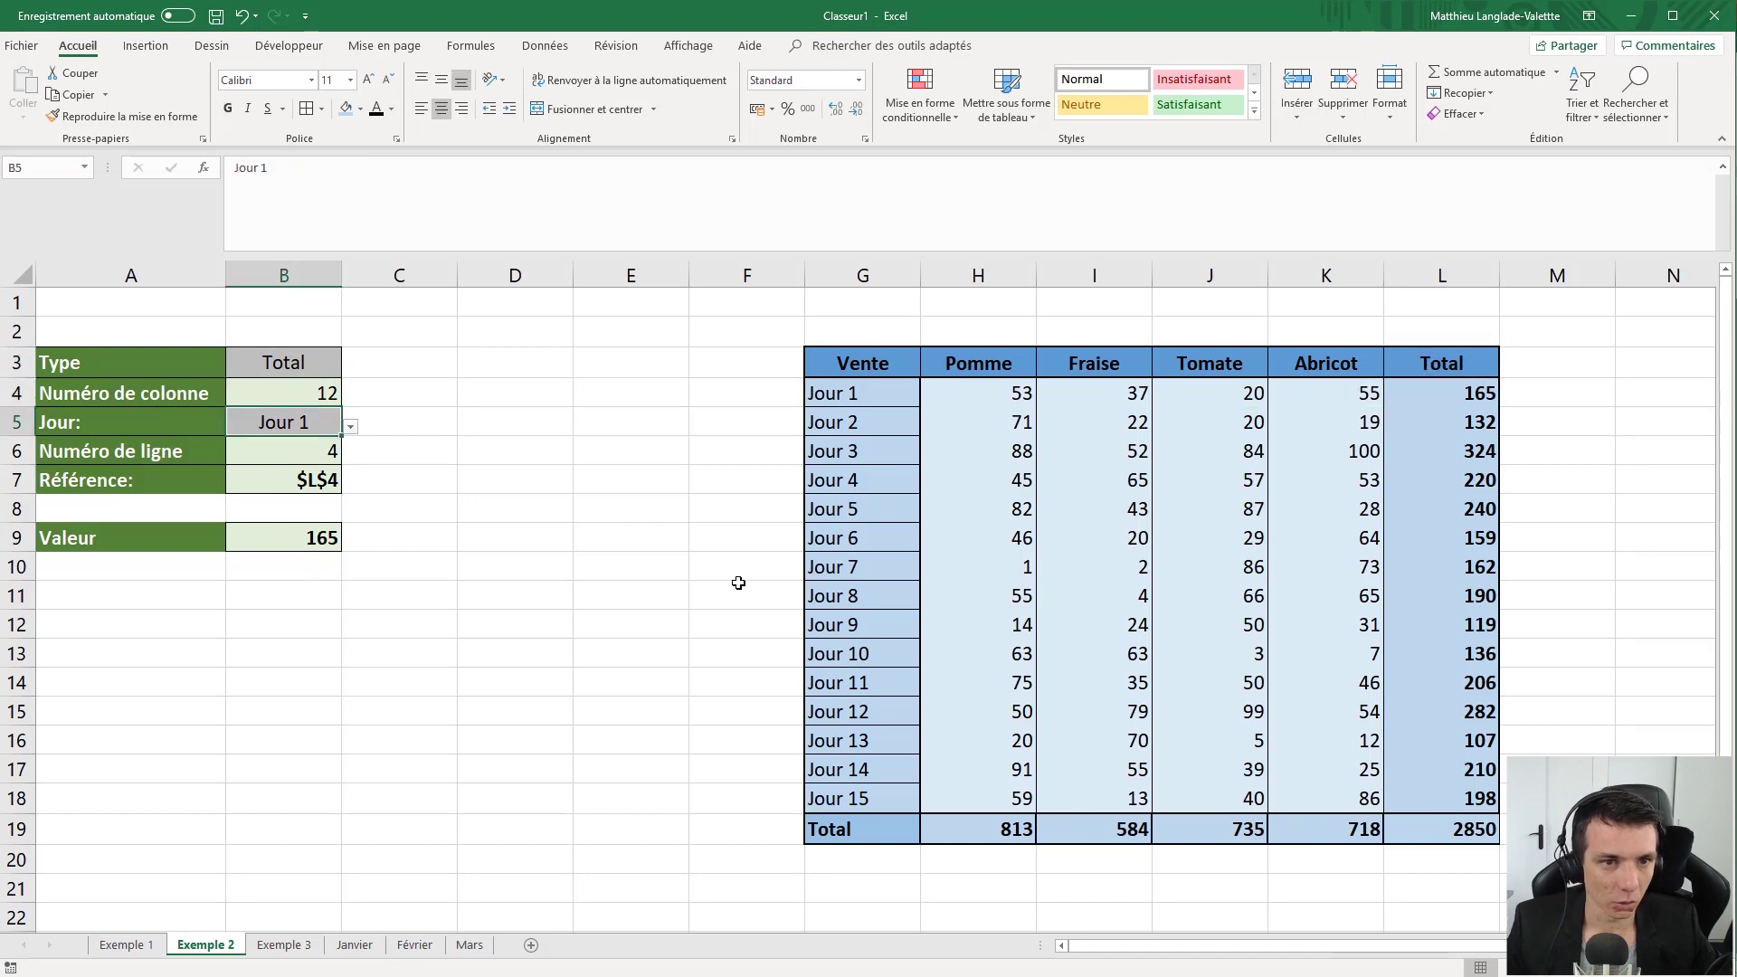
{"action": "left_click", "coordinate": [350, 426]}
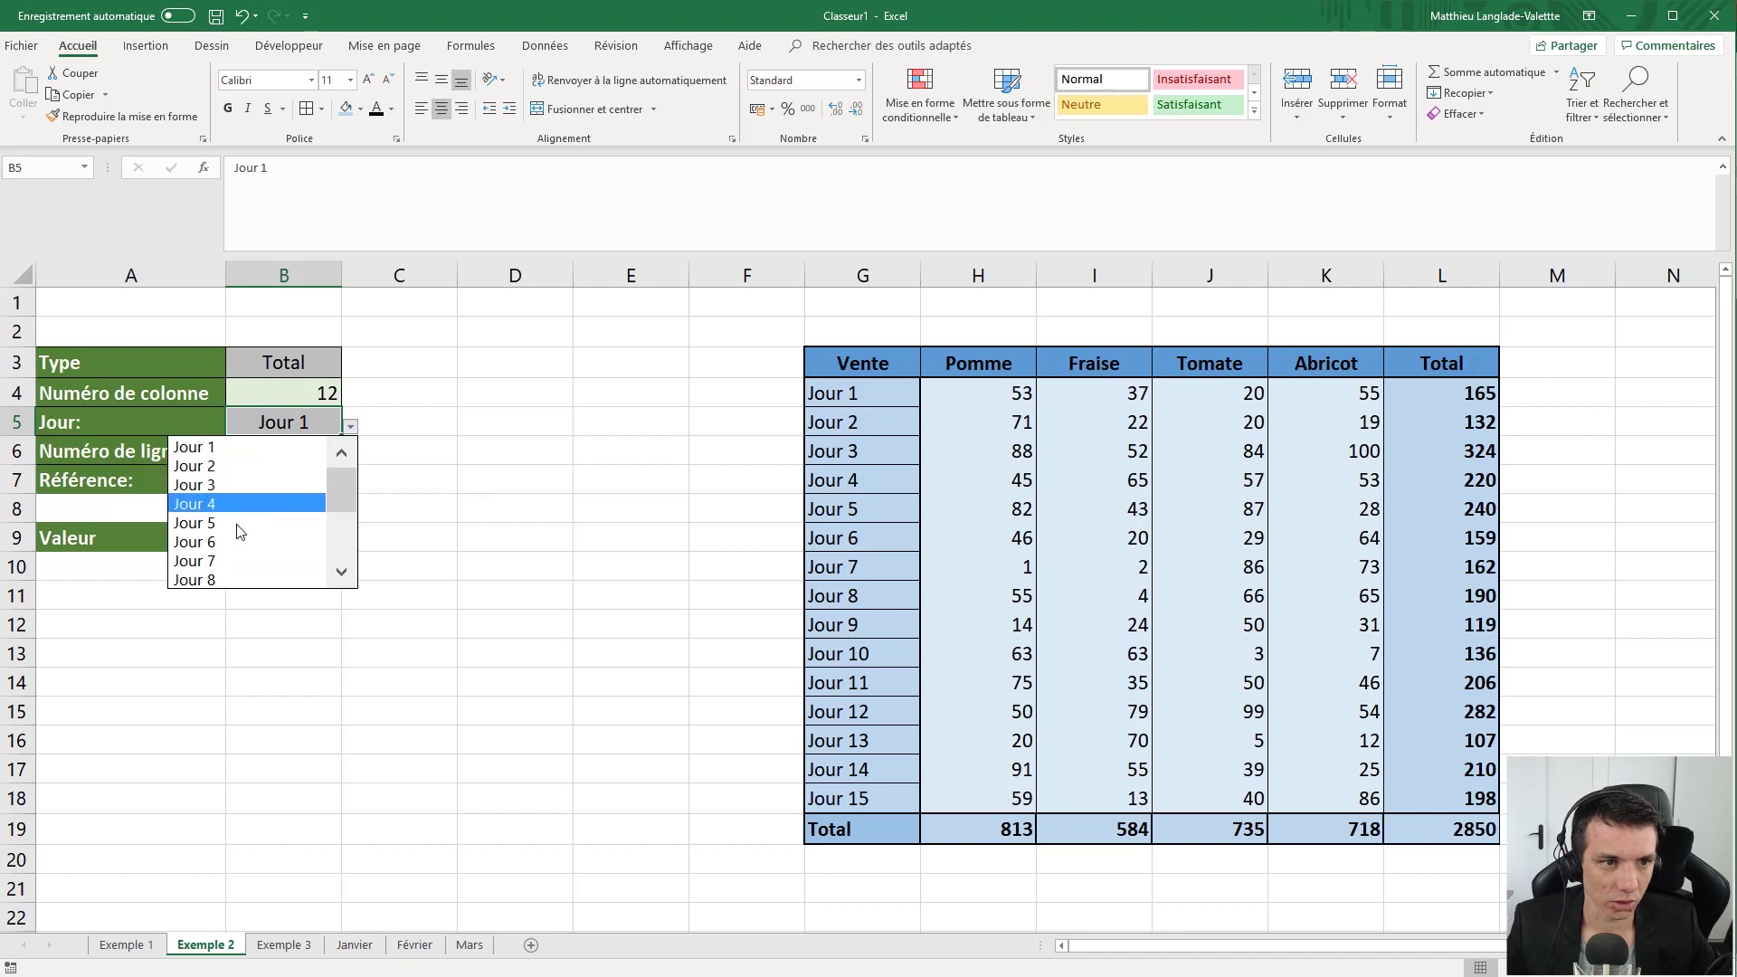
{"action": "left_click_drag", "start_coordinate": [345, 494], "coordinate": [342, 575]}
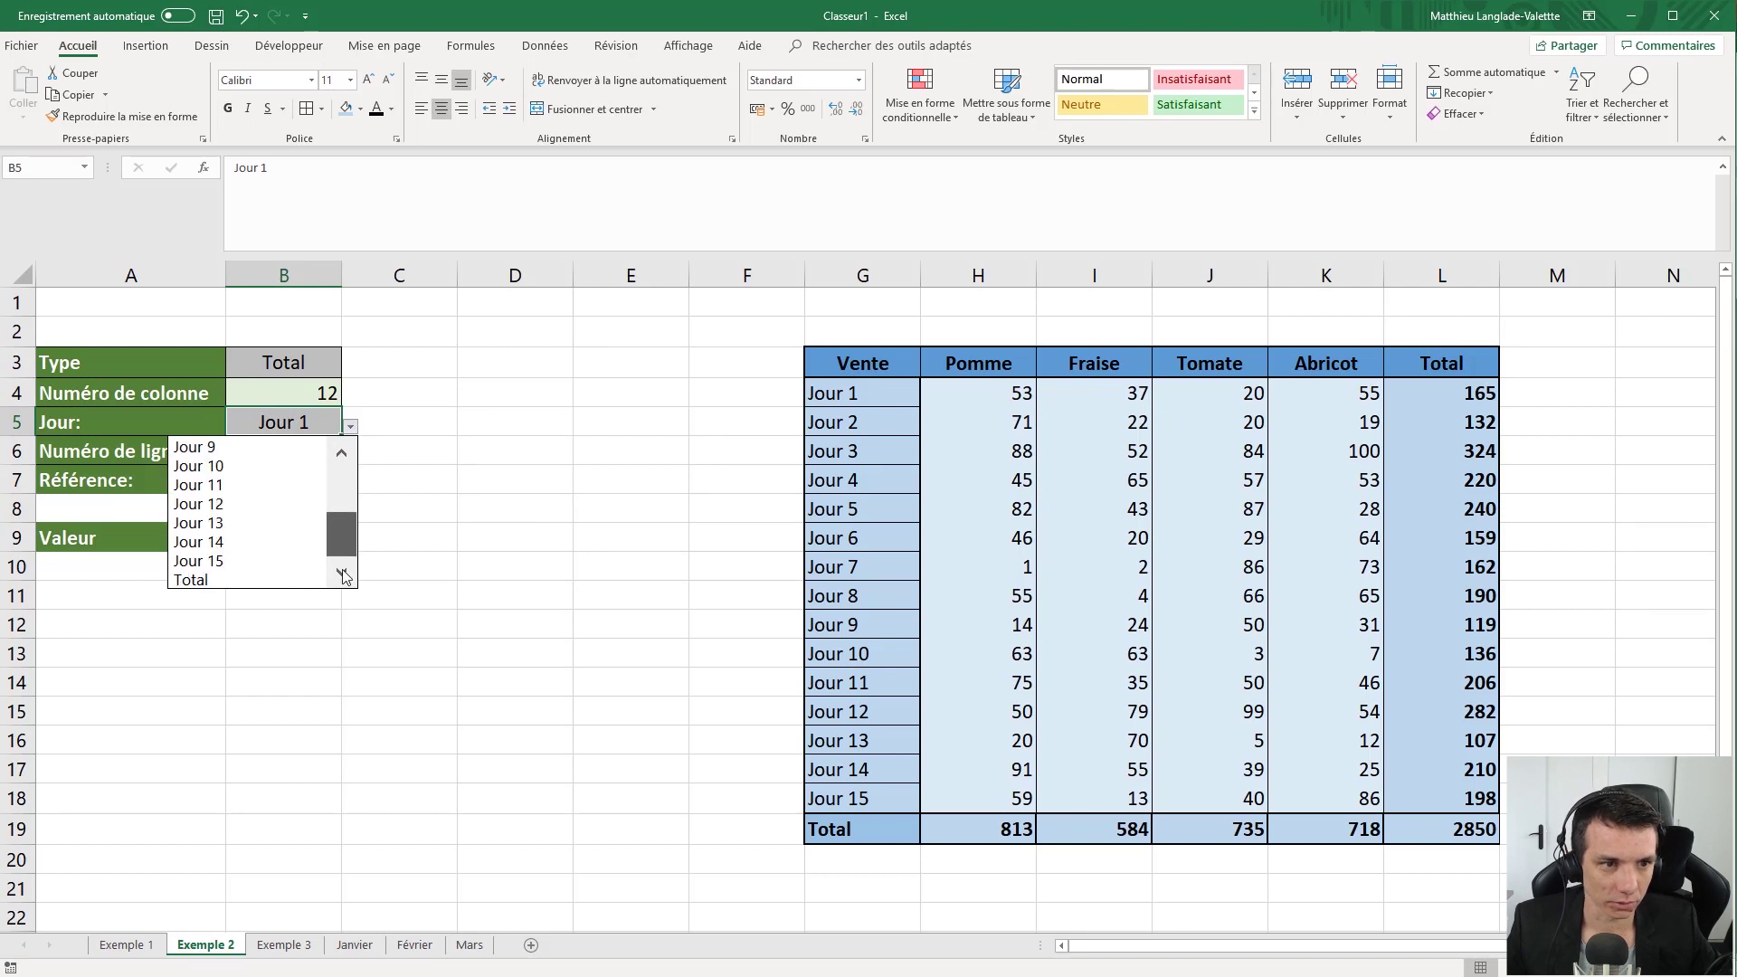
{"action": "left_click", "coordinate": [266, 572]}
{"action": "left_click", "coordinate": [304, 454]}
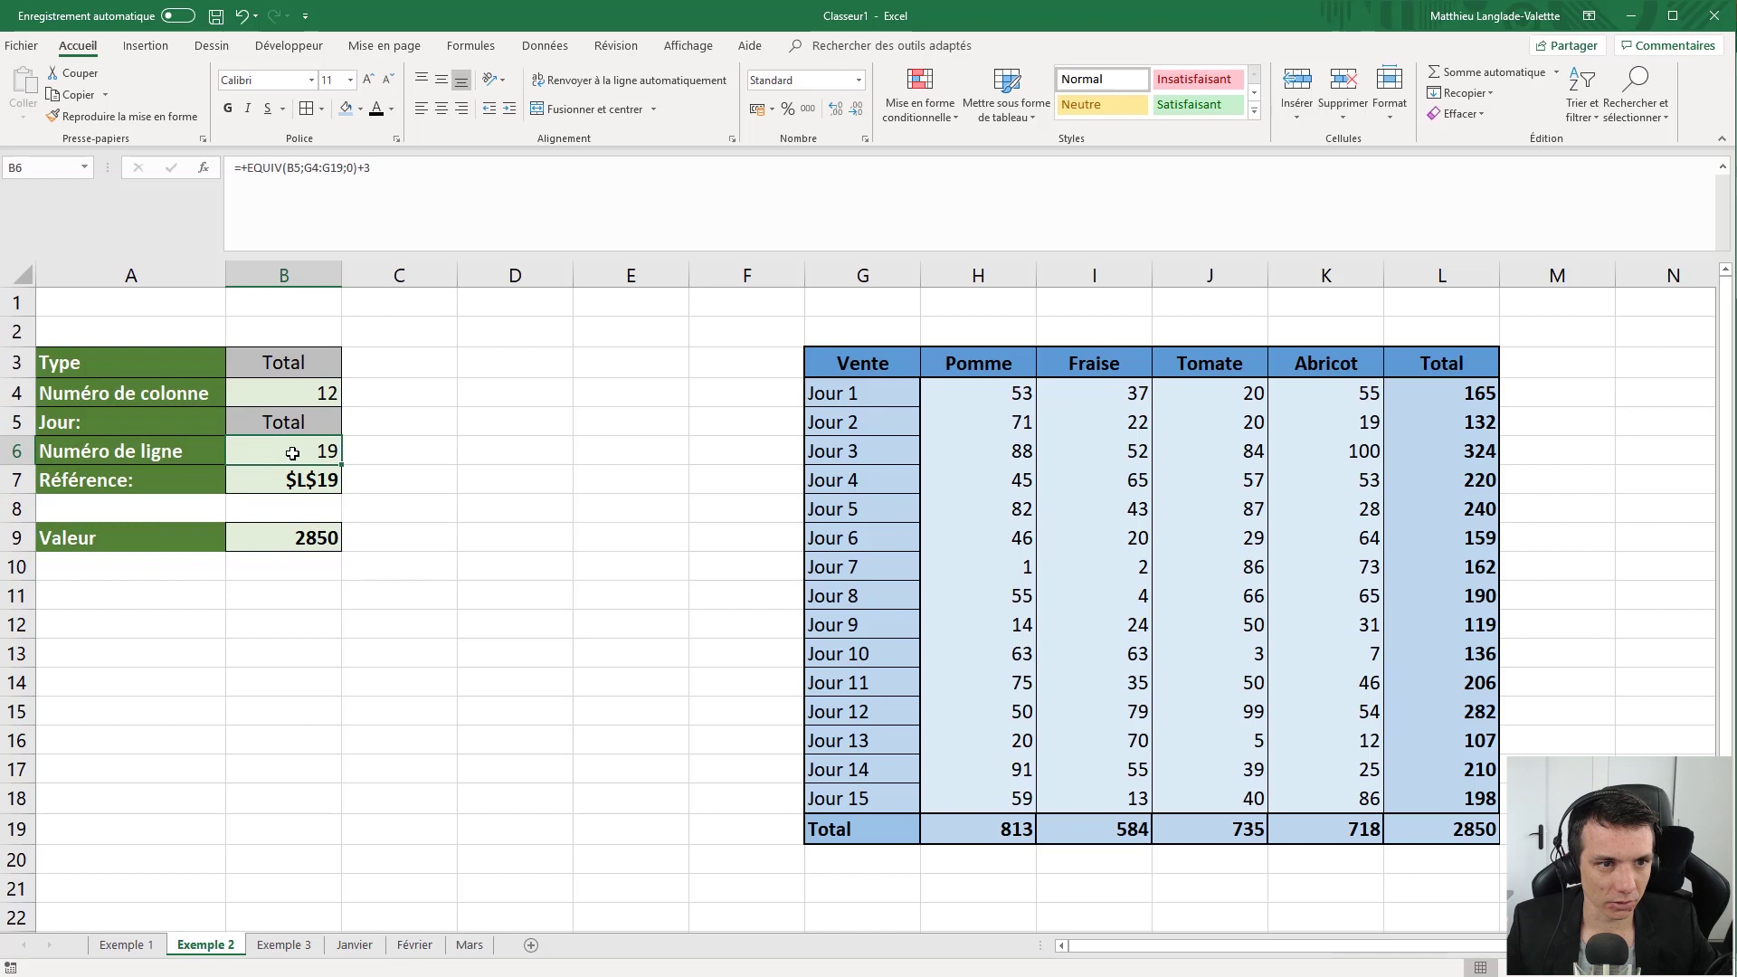
{"action": "left_click", "coordinate": [294, 479]}
{"action": "left_click", "coordinate": [144, 479]}
{"action": "left_click_drag", "start_coordinate": [232, 481], "coordinate": [286, 482]}
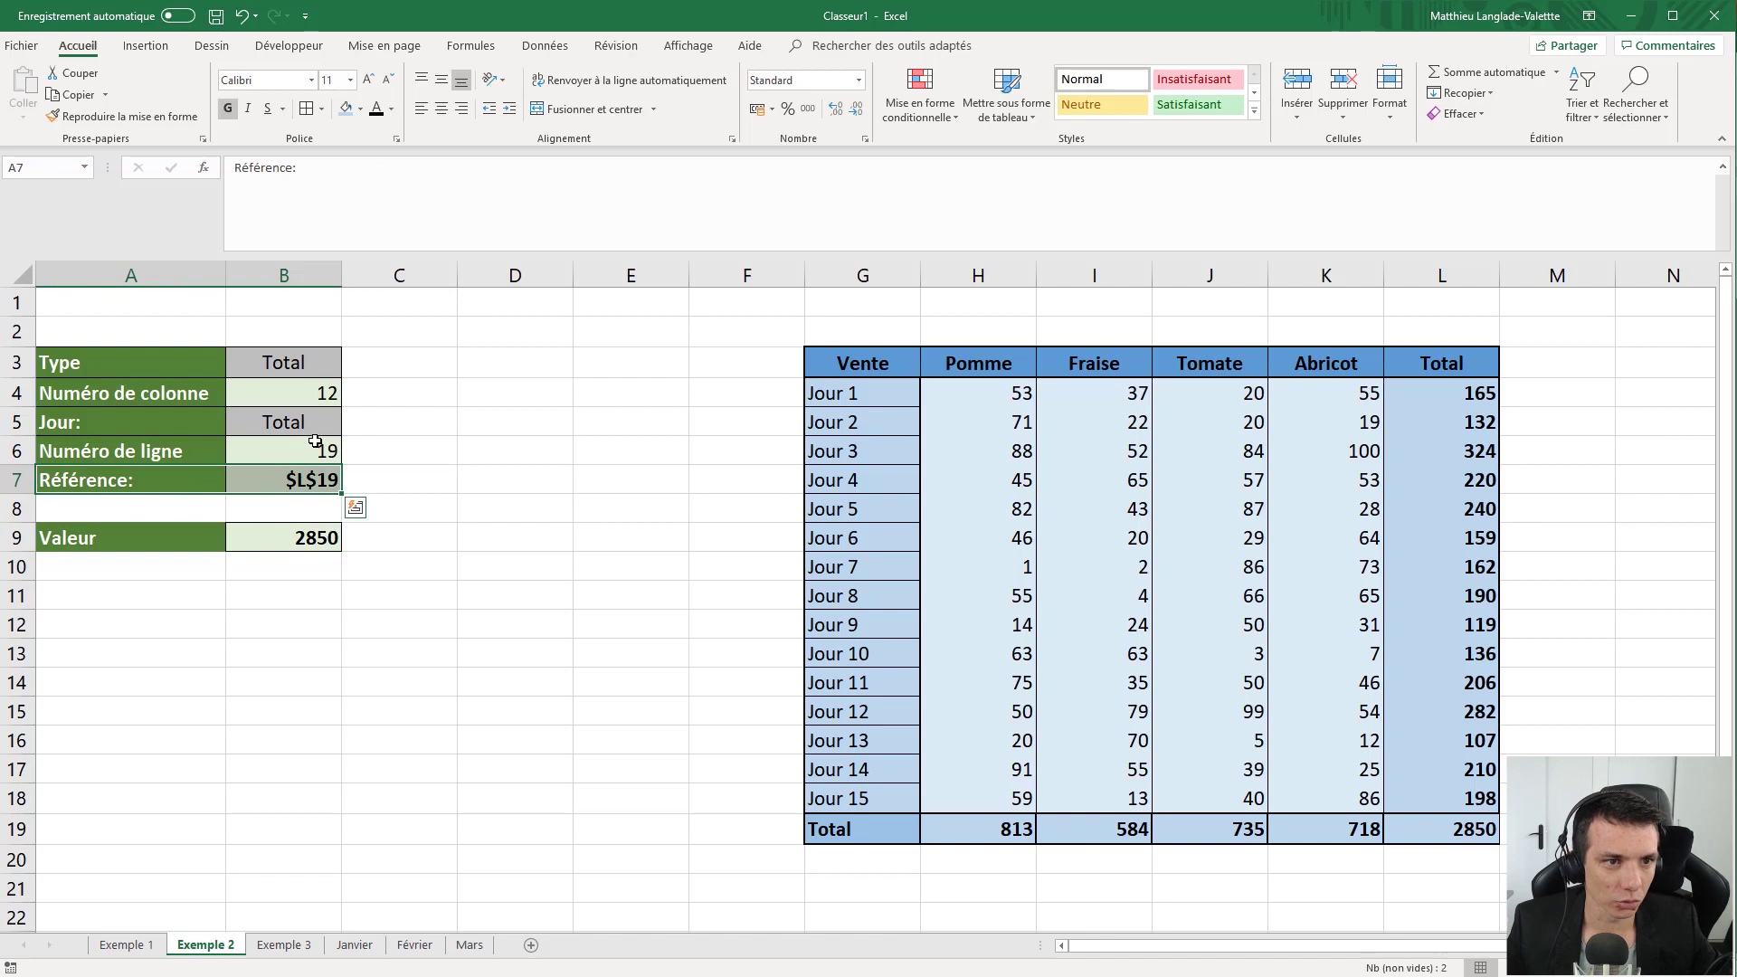
{"action": "left_click", "coordinate": [300, 482]}
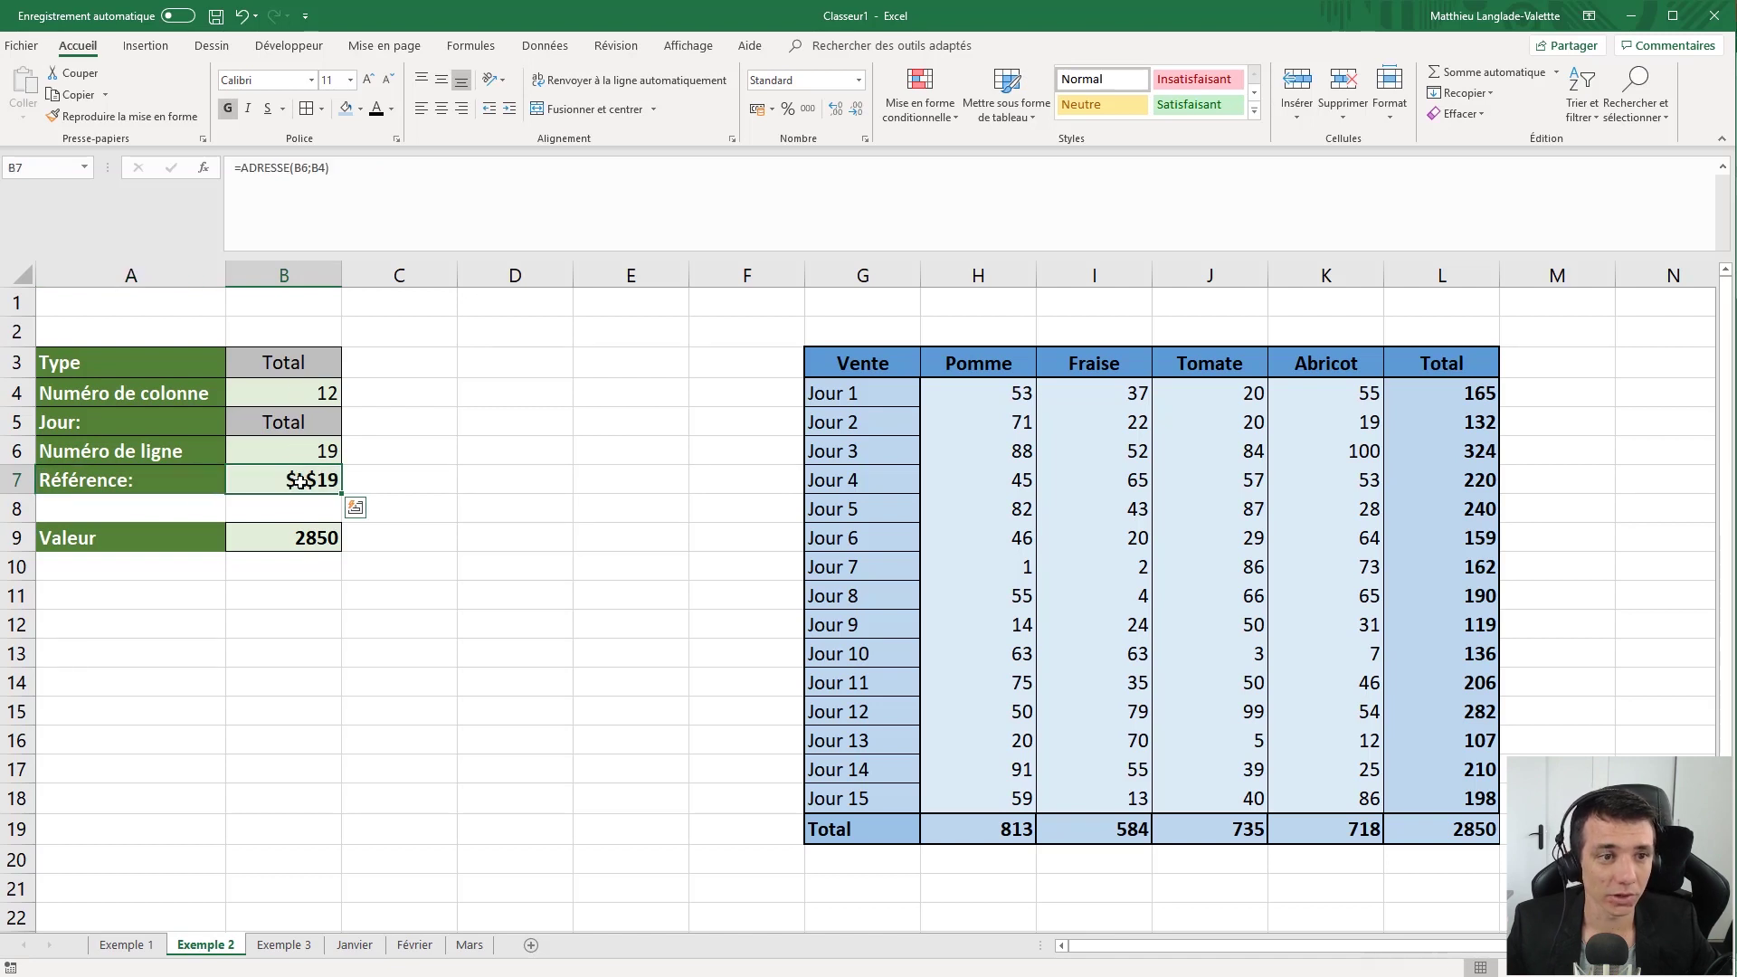
{"action": "left_click", "coordinate": [299, 172]}
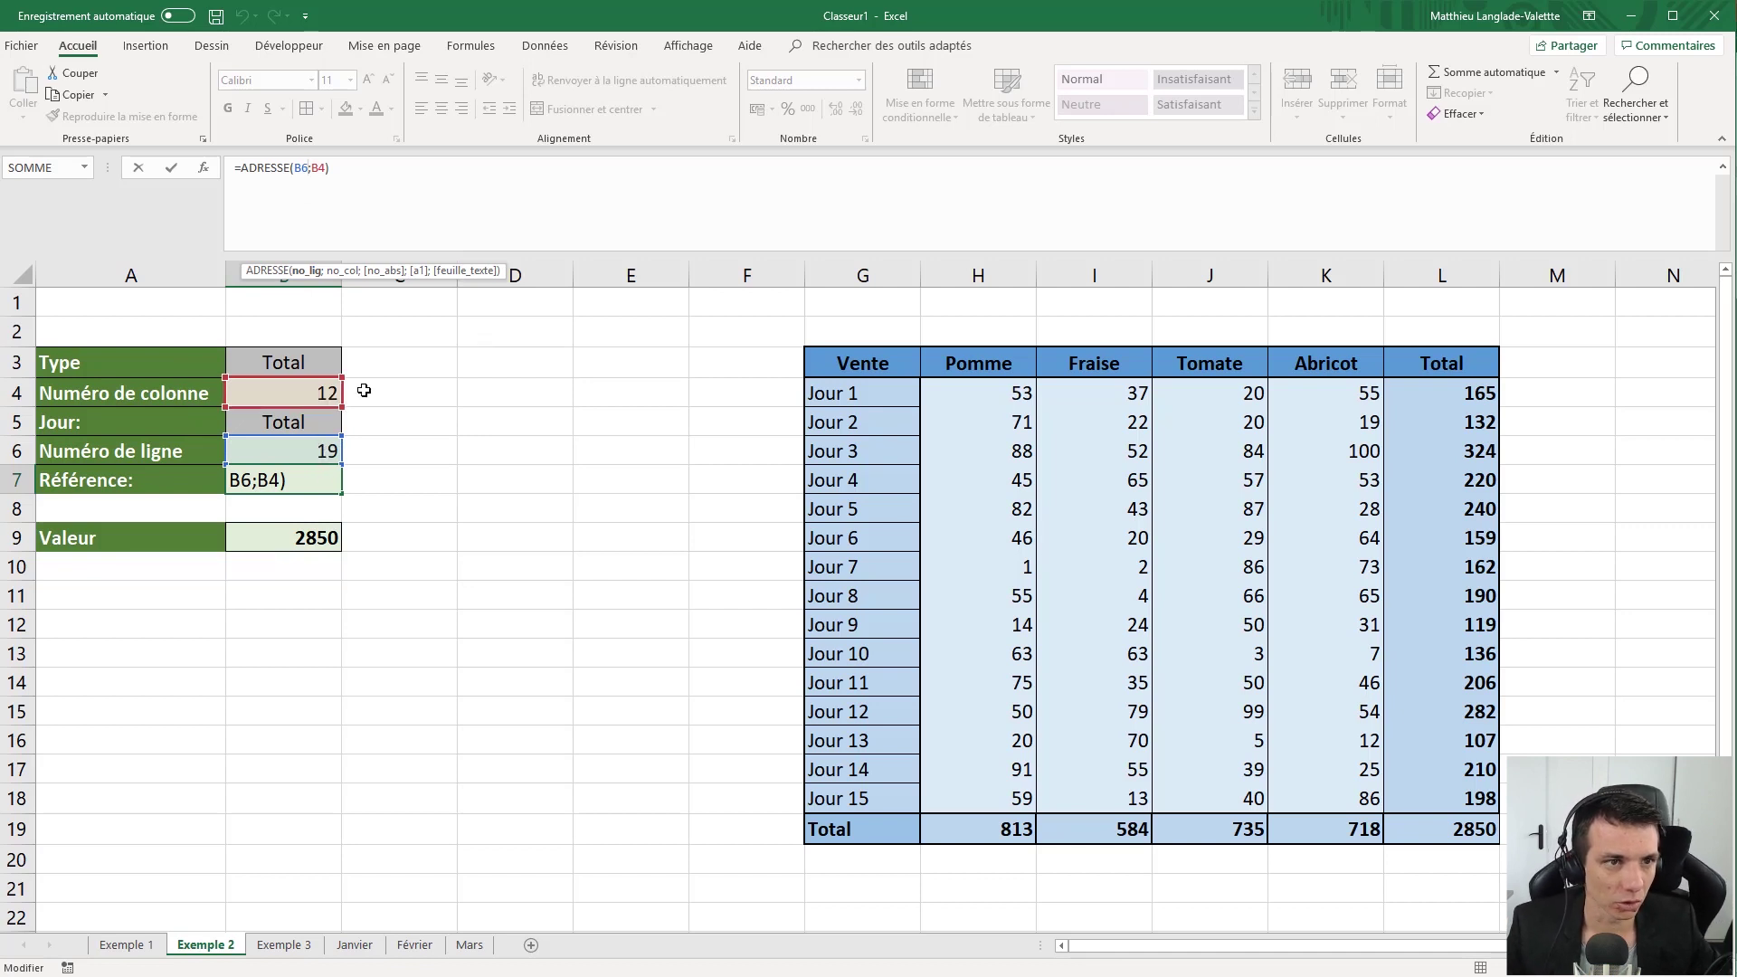
{"action": "key", "text": "Return"}
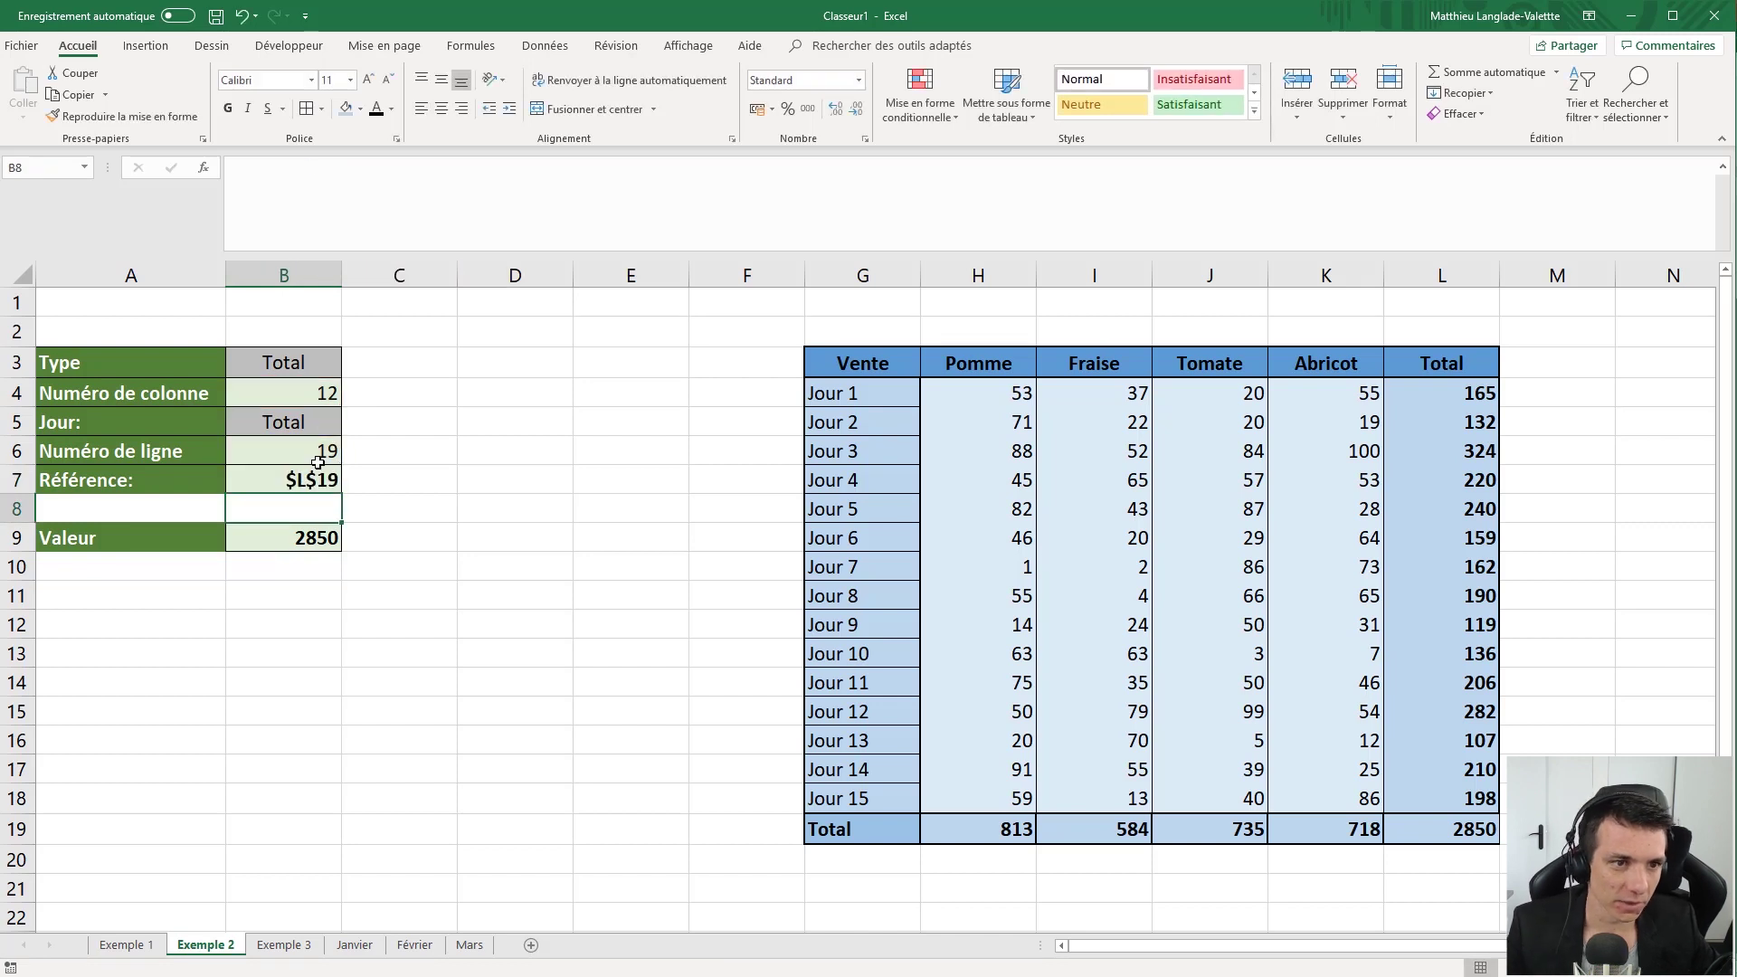
{"action": "left_click", "coordinate": [312, 481]}
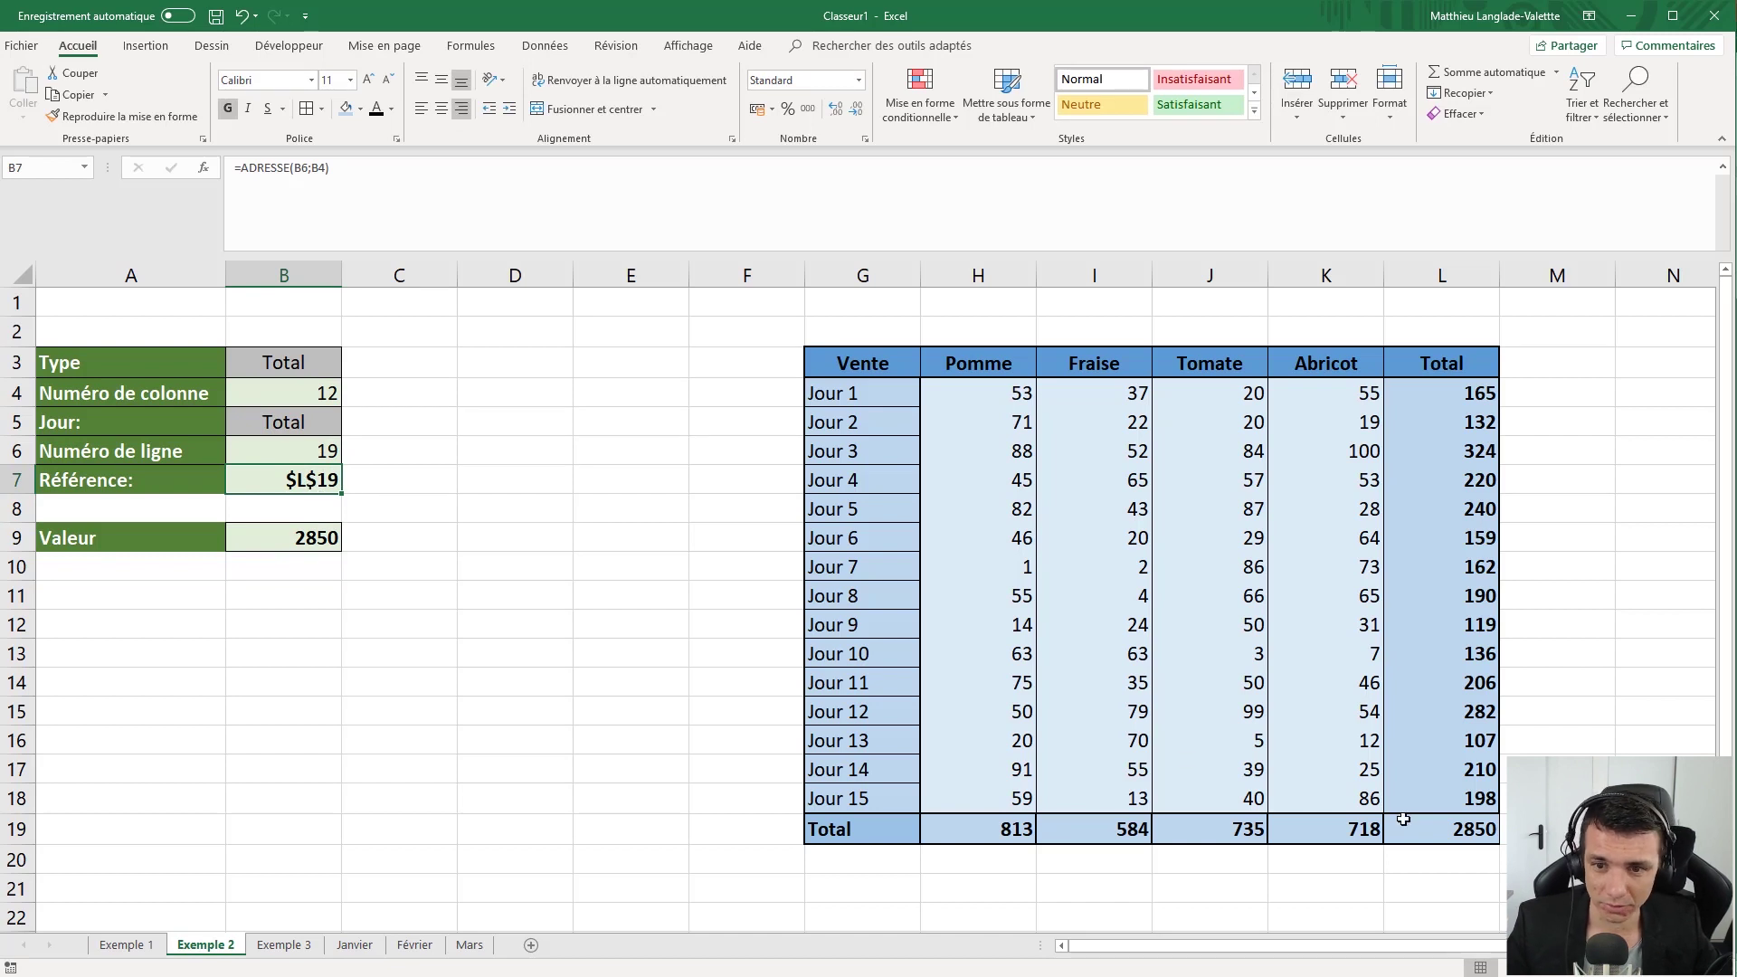
{"action": "left_click", "coordinate": [1445, 829]}
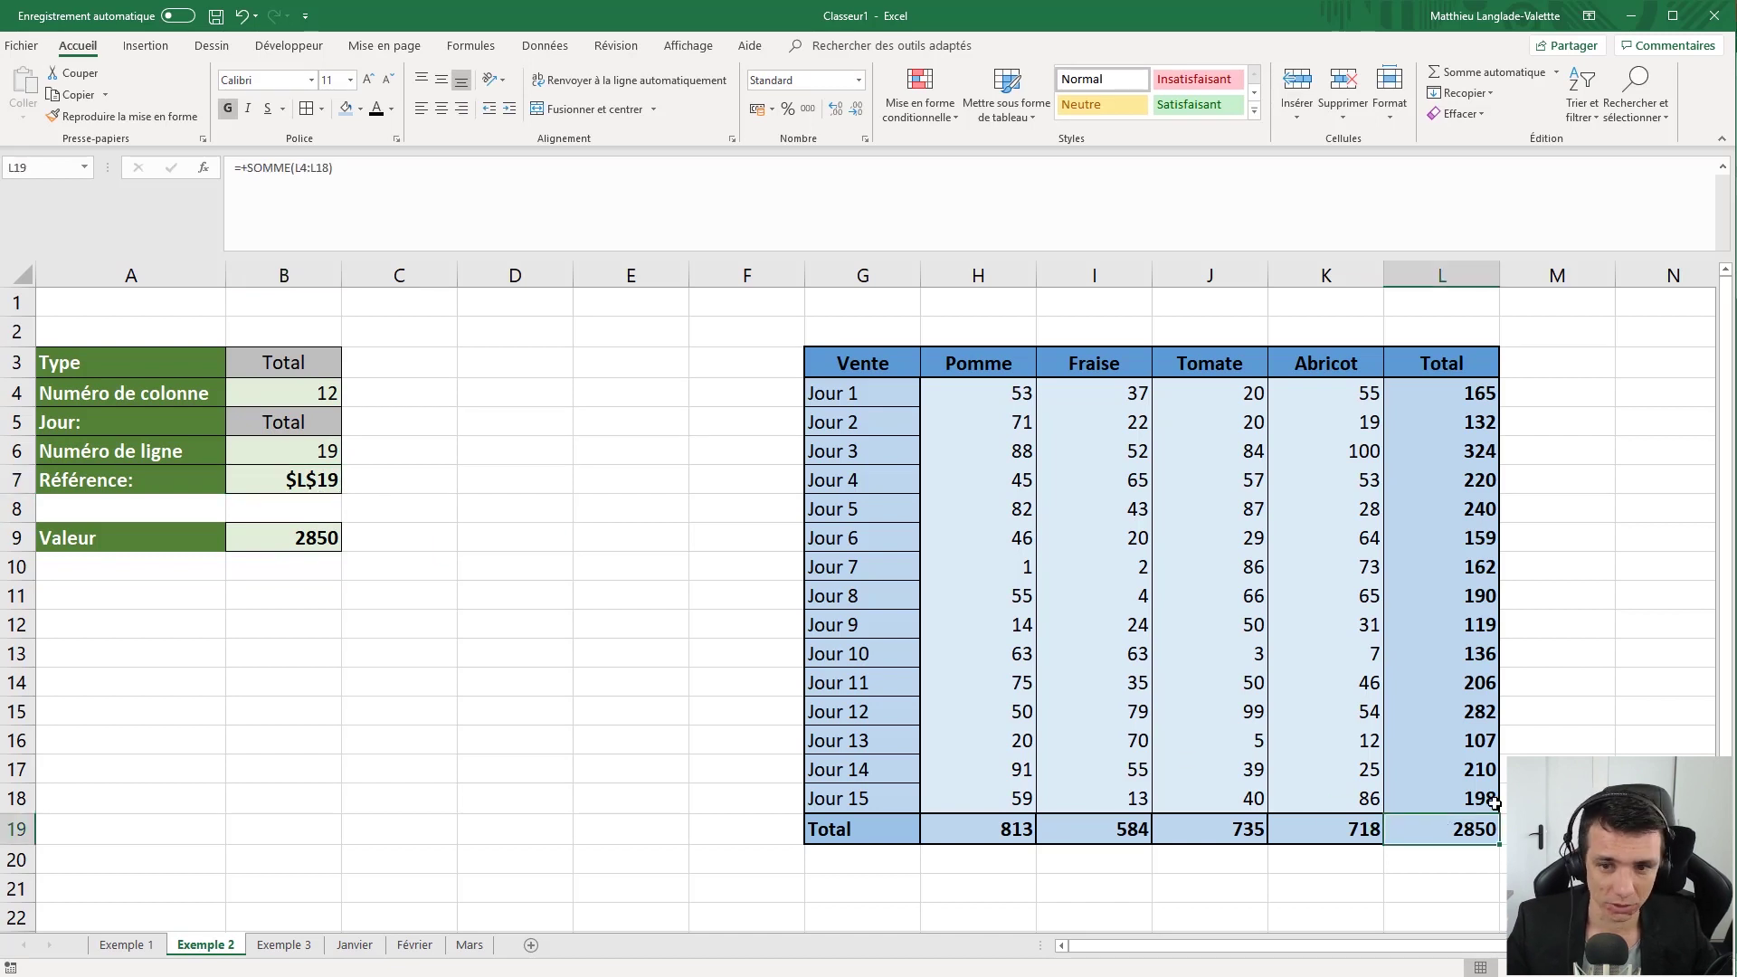
Strip B9's formula back to INDIRECT( for rewriting.
{"action": "left_click", "coordinate": [311, 535]}
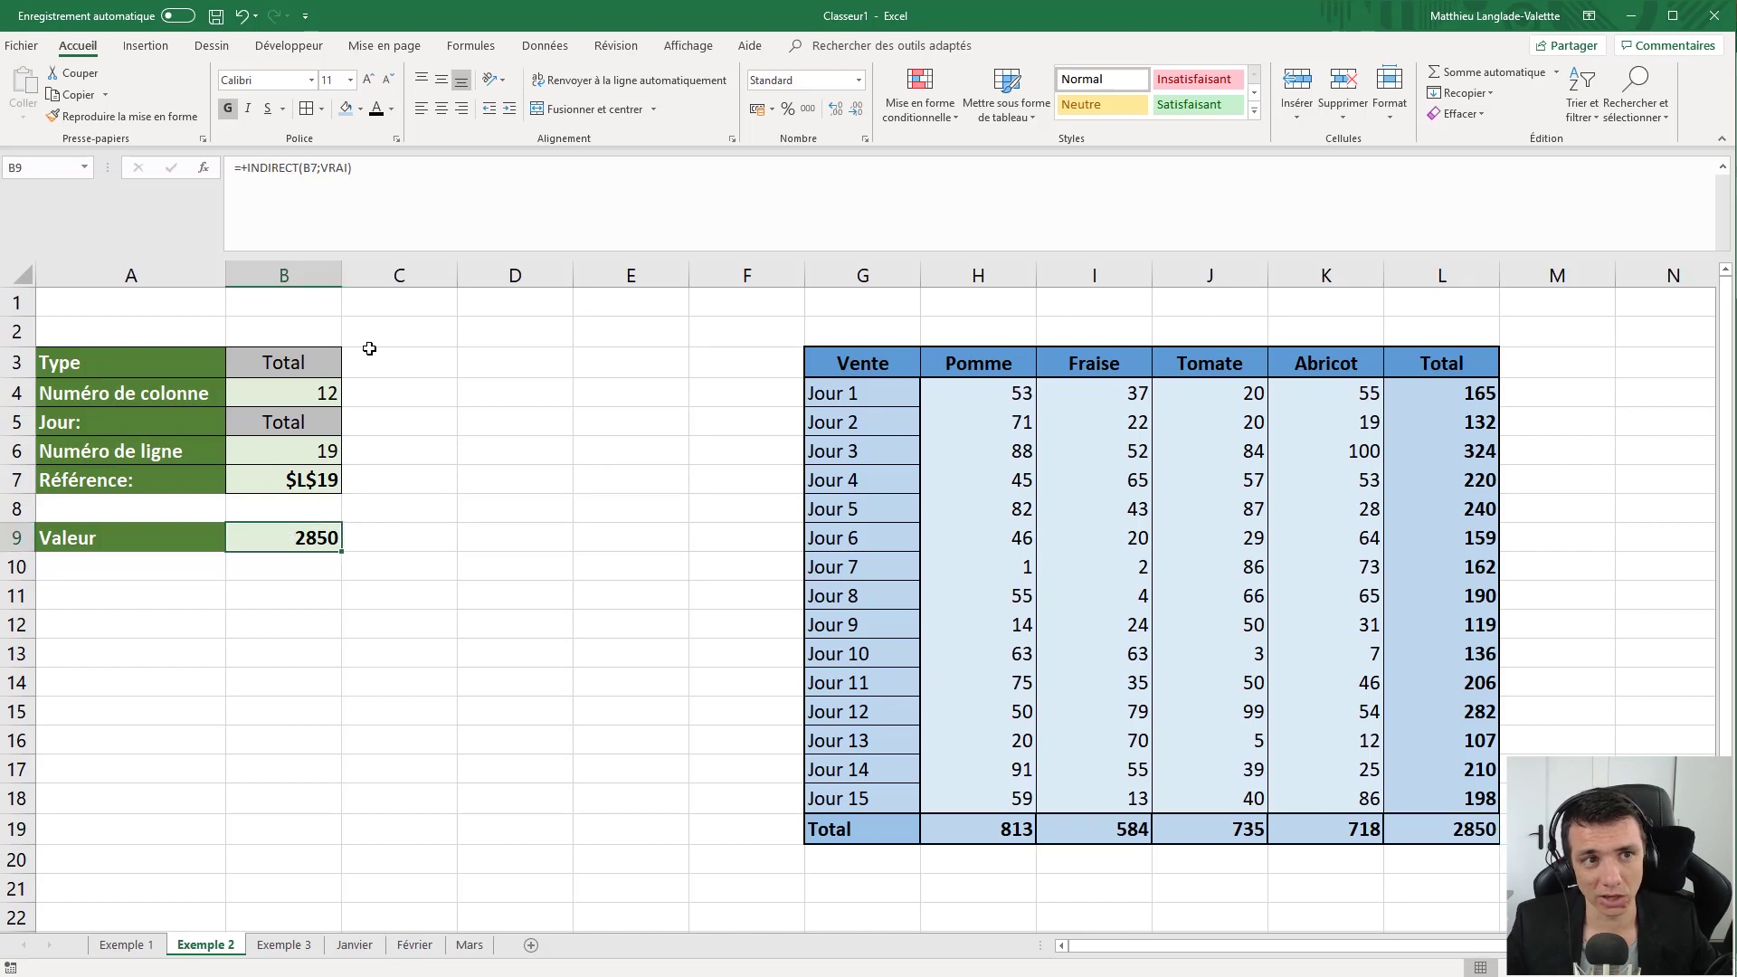
{"action": "left_click", "coordinate": [245, 168]}
{"action": "key", "text": "BackSpace"}
{"action": "left_click_drag", "start_coordinate": [297, 167], "coordinate": [352, 168]}
{"action": "key", "text": "Delete"}
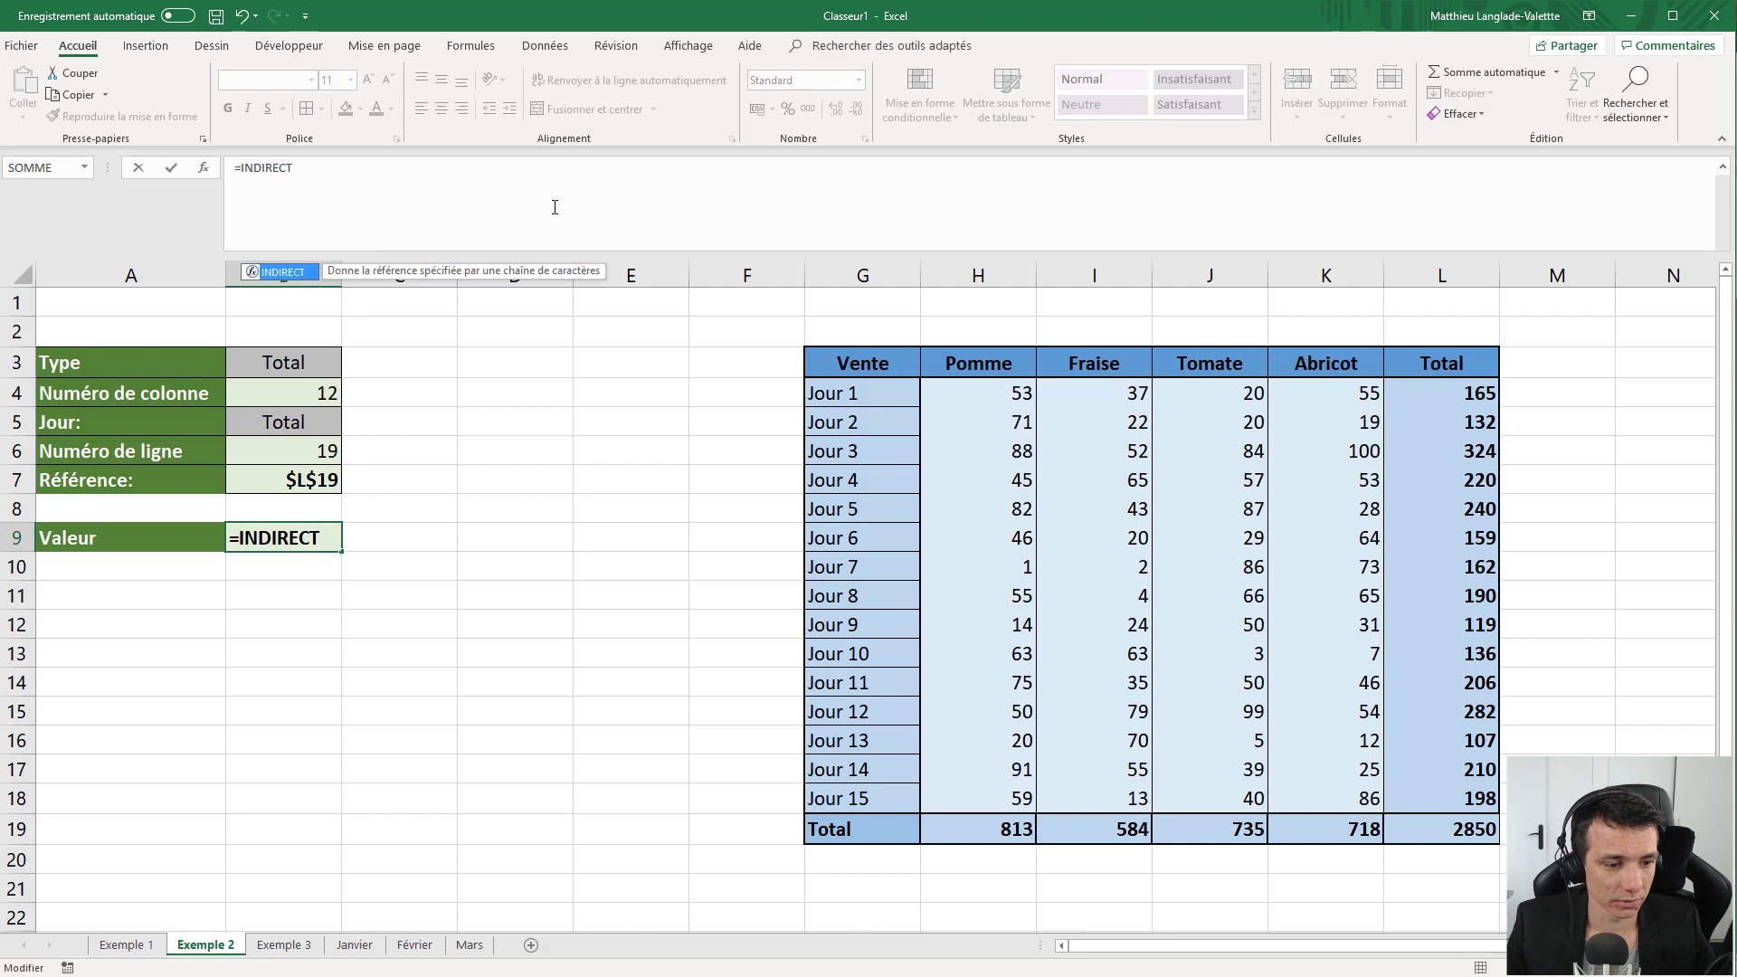
{"action": "type", "text": "5"}
{"action": "key", "text": "BackSpace"}
{"action": "type", "text": "("}
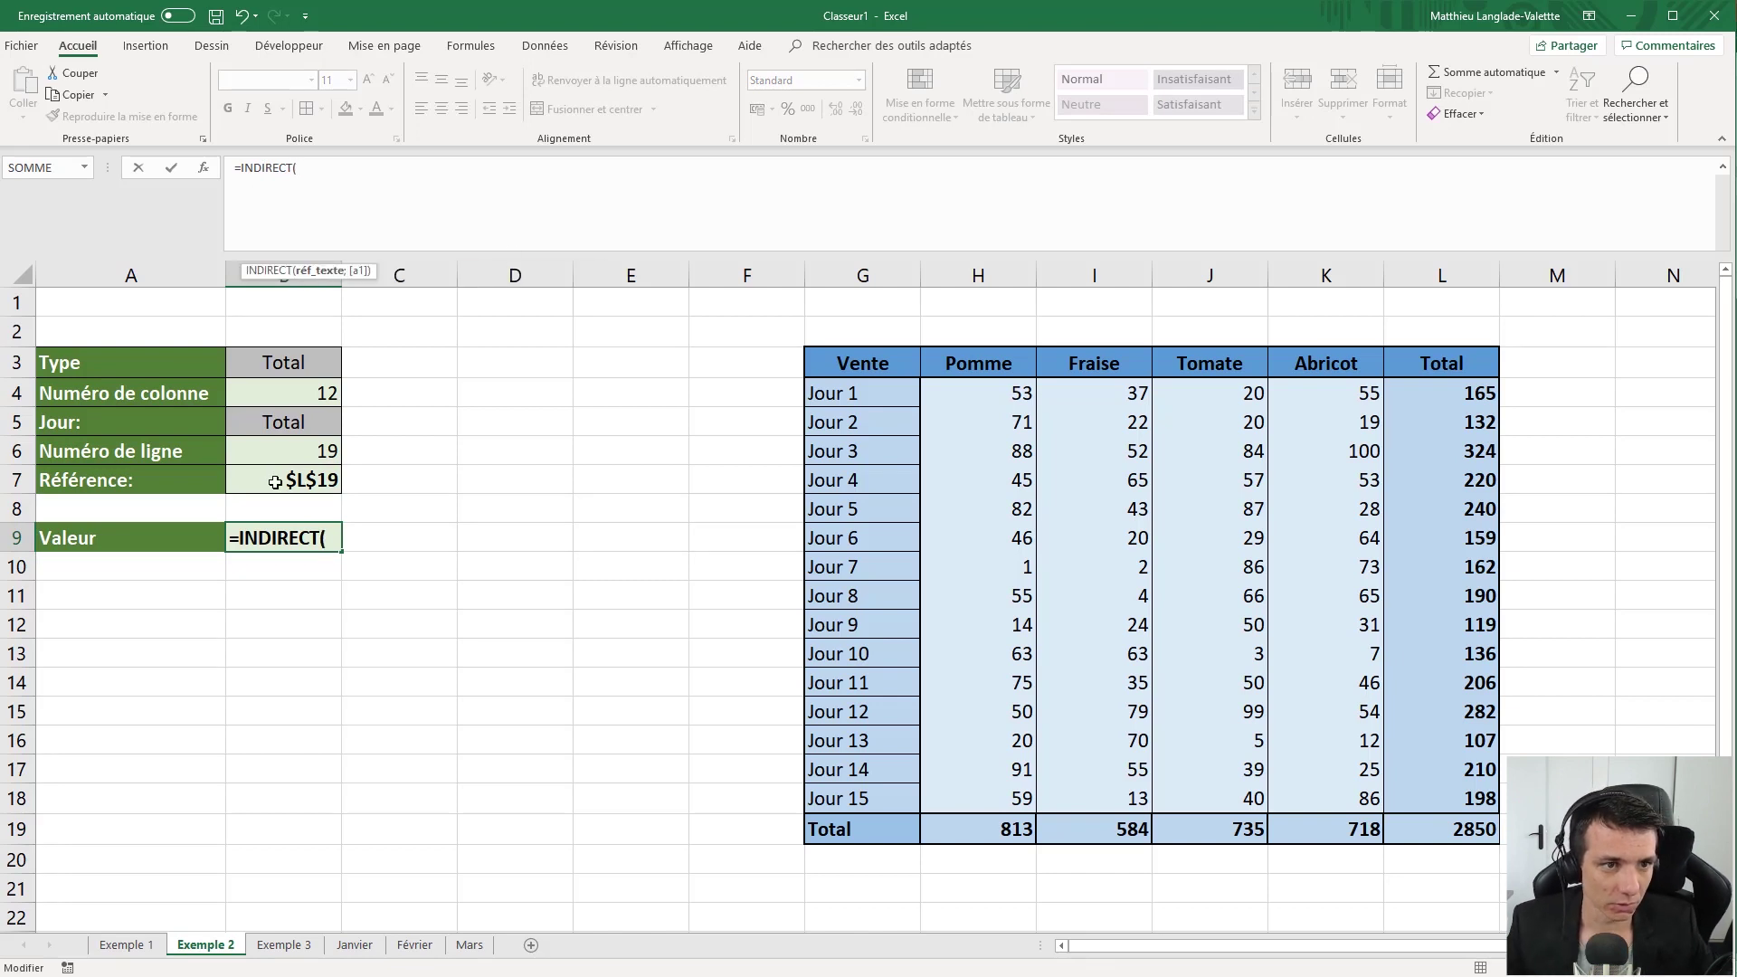
Finish B9 as =INDIRECT(B7;VRAI) returning 2850, and recheck B7's ADRESSE formula.
{"action": "left_click", "coordinate": [275, 482]}
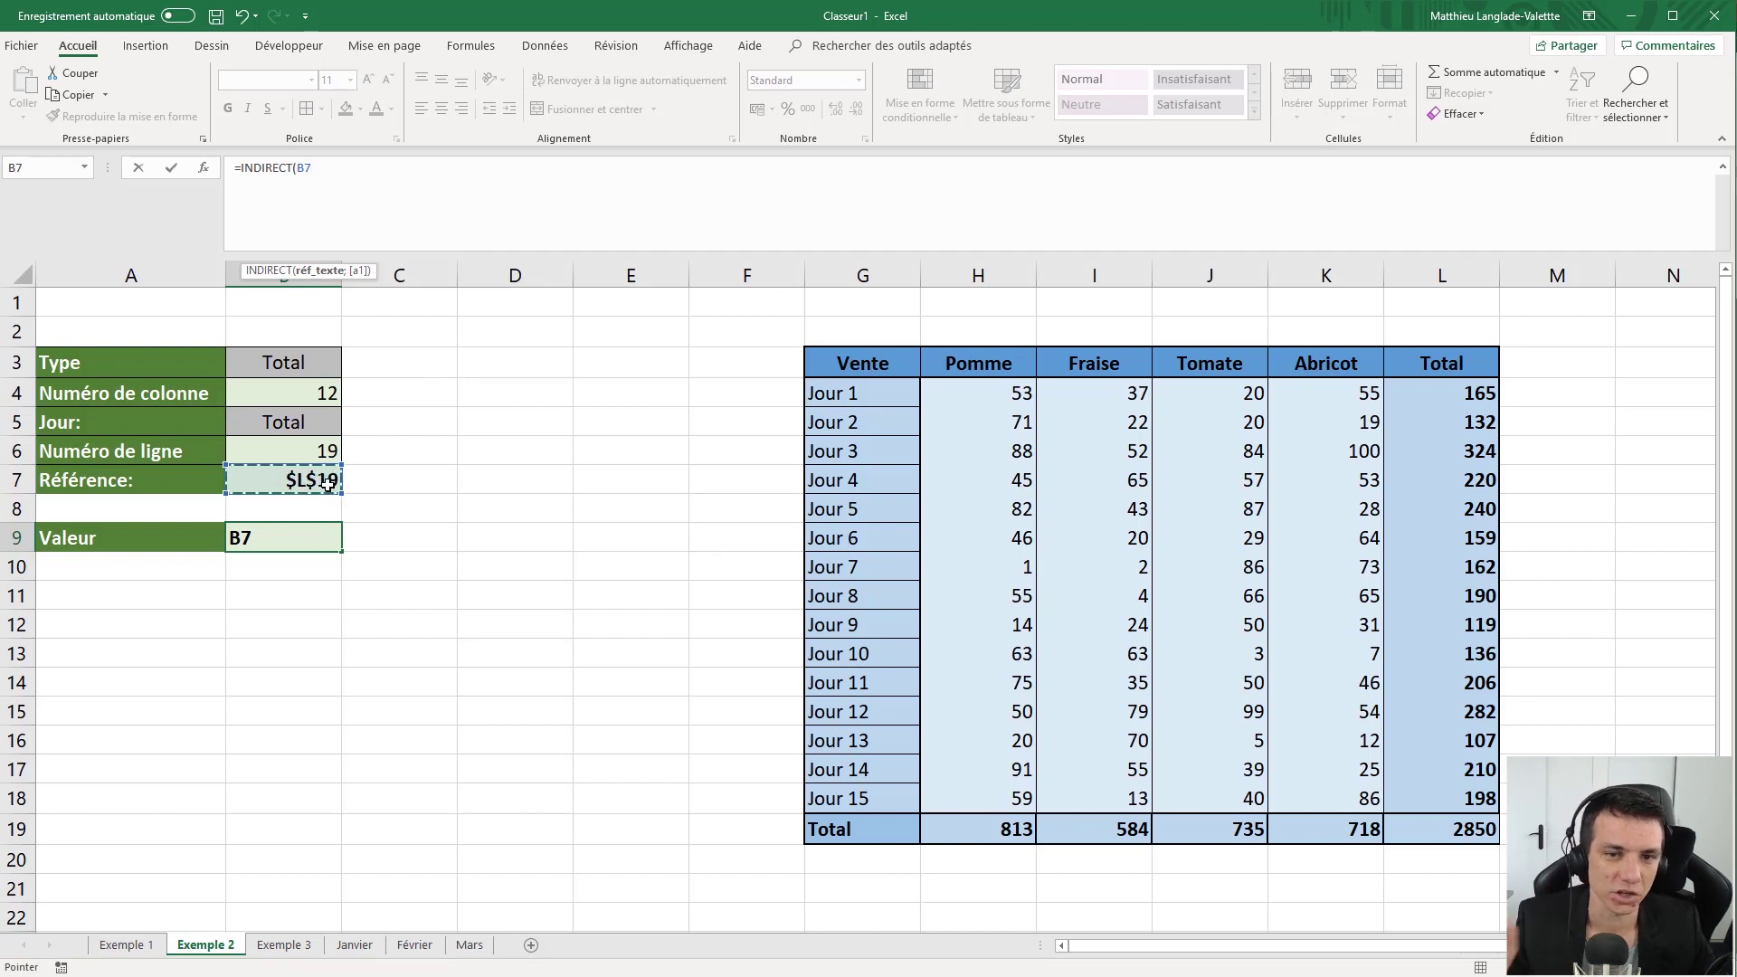
{"action": "type", "text": ";"}
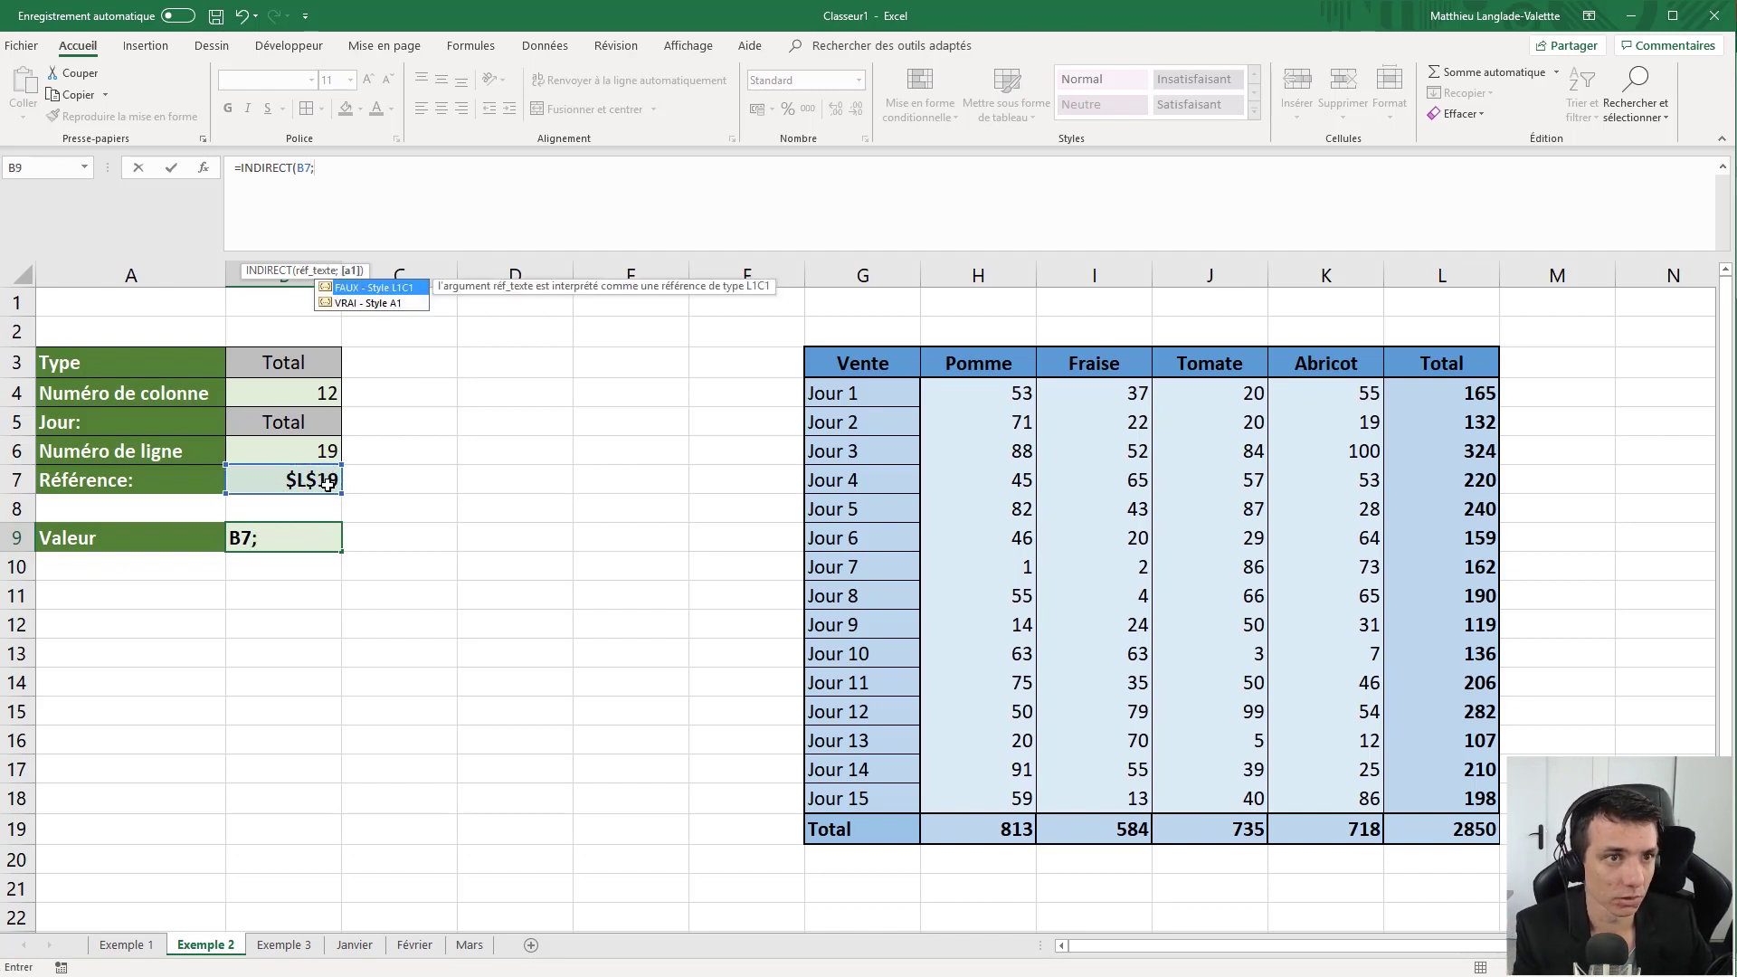
{"action": "key", "text": "Down"}
{"action": "key", "text": "Tab"}
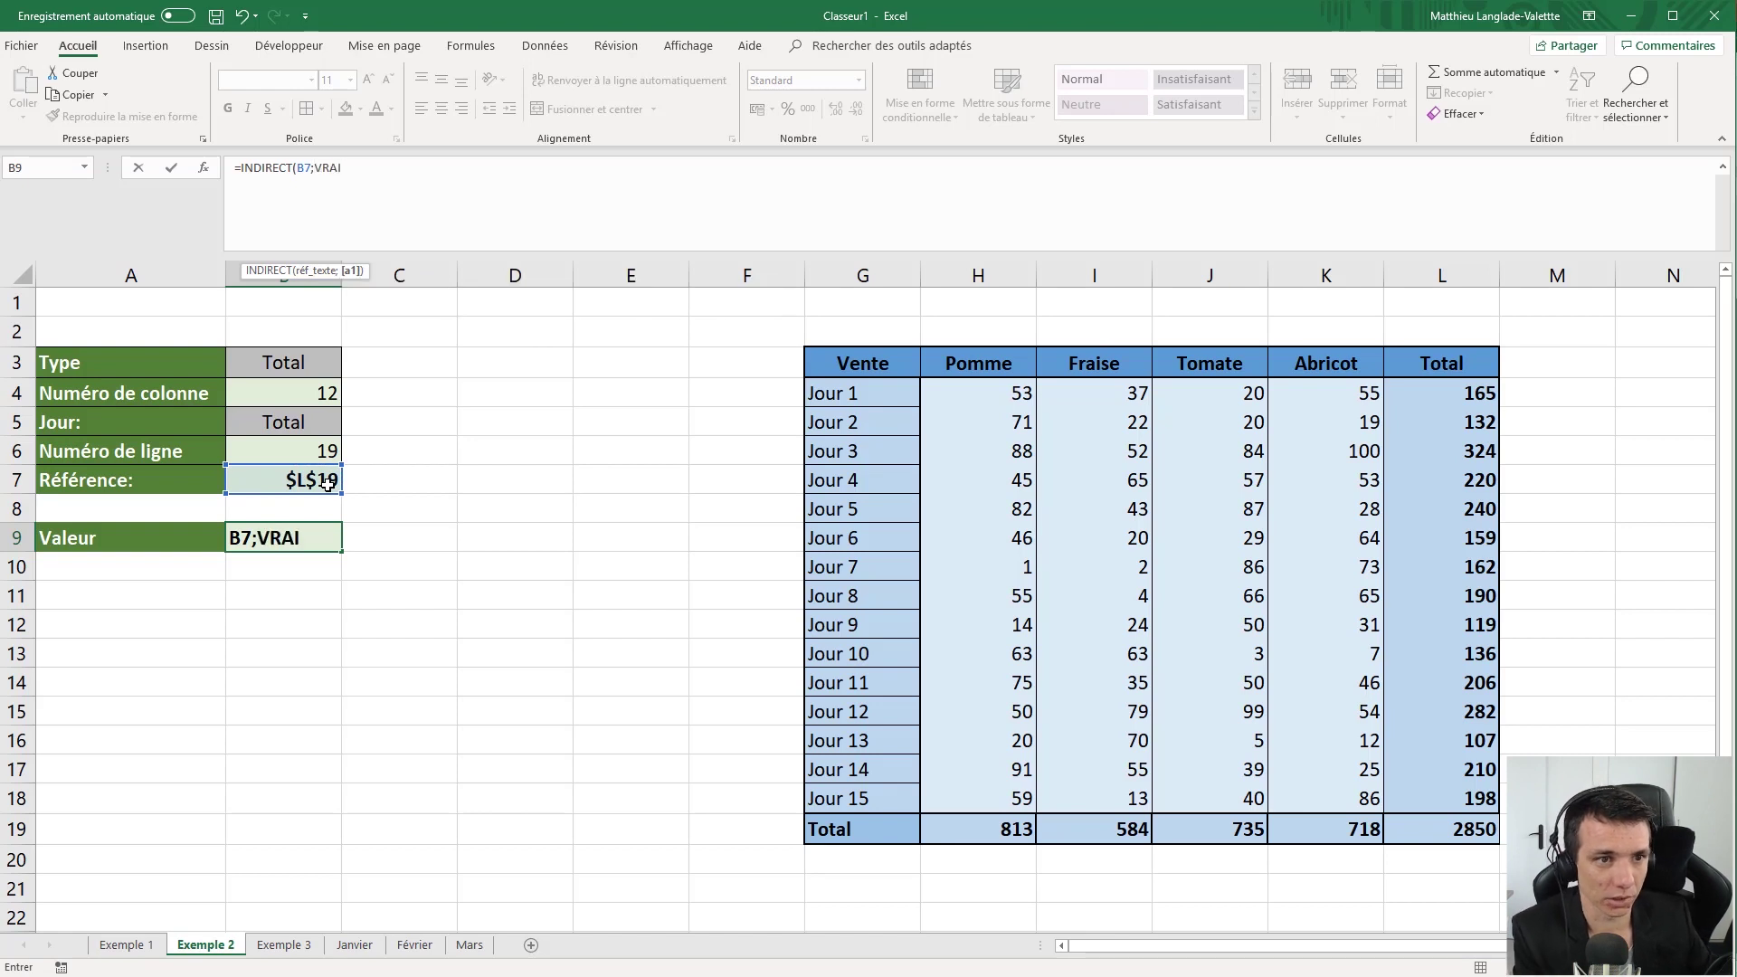
{"action": "type", "text": ")"}
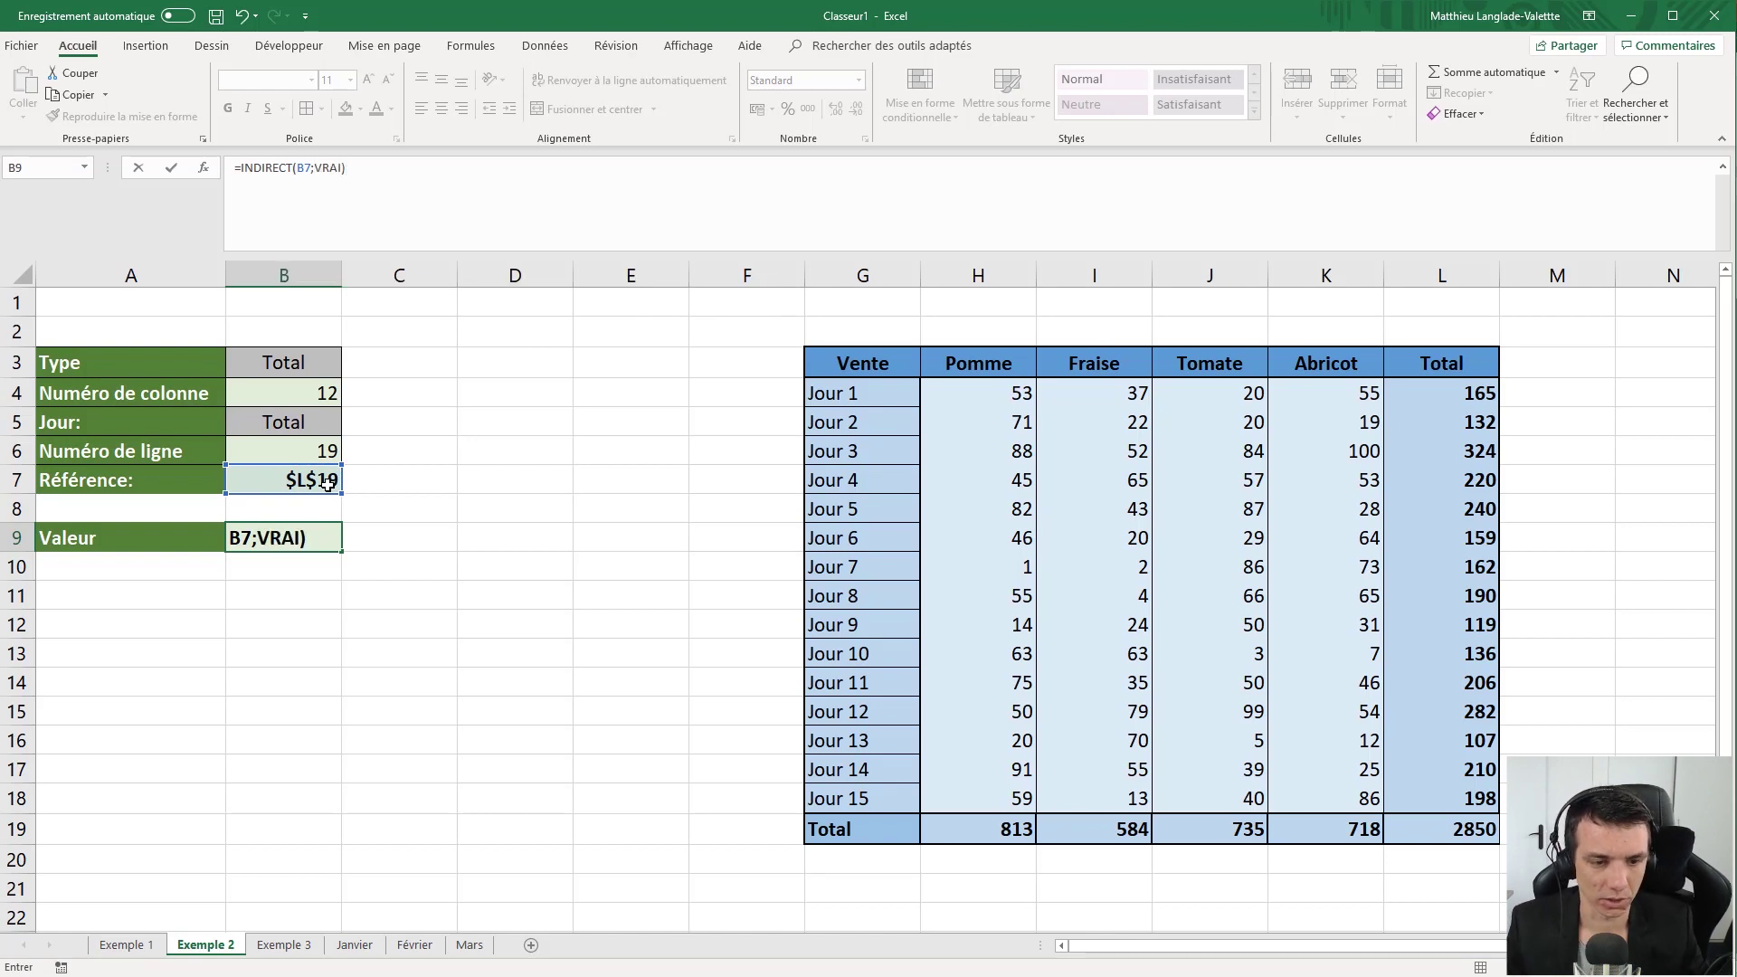
{"action": "key", "text": "Return"}
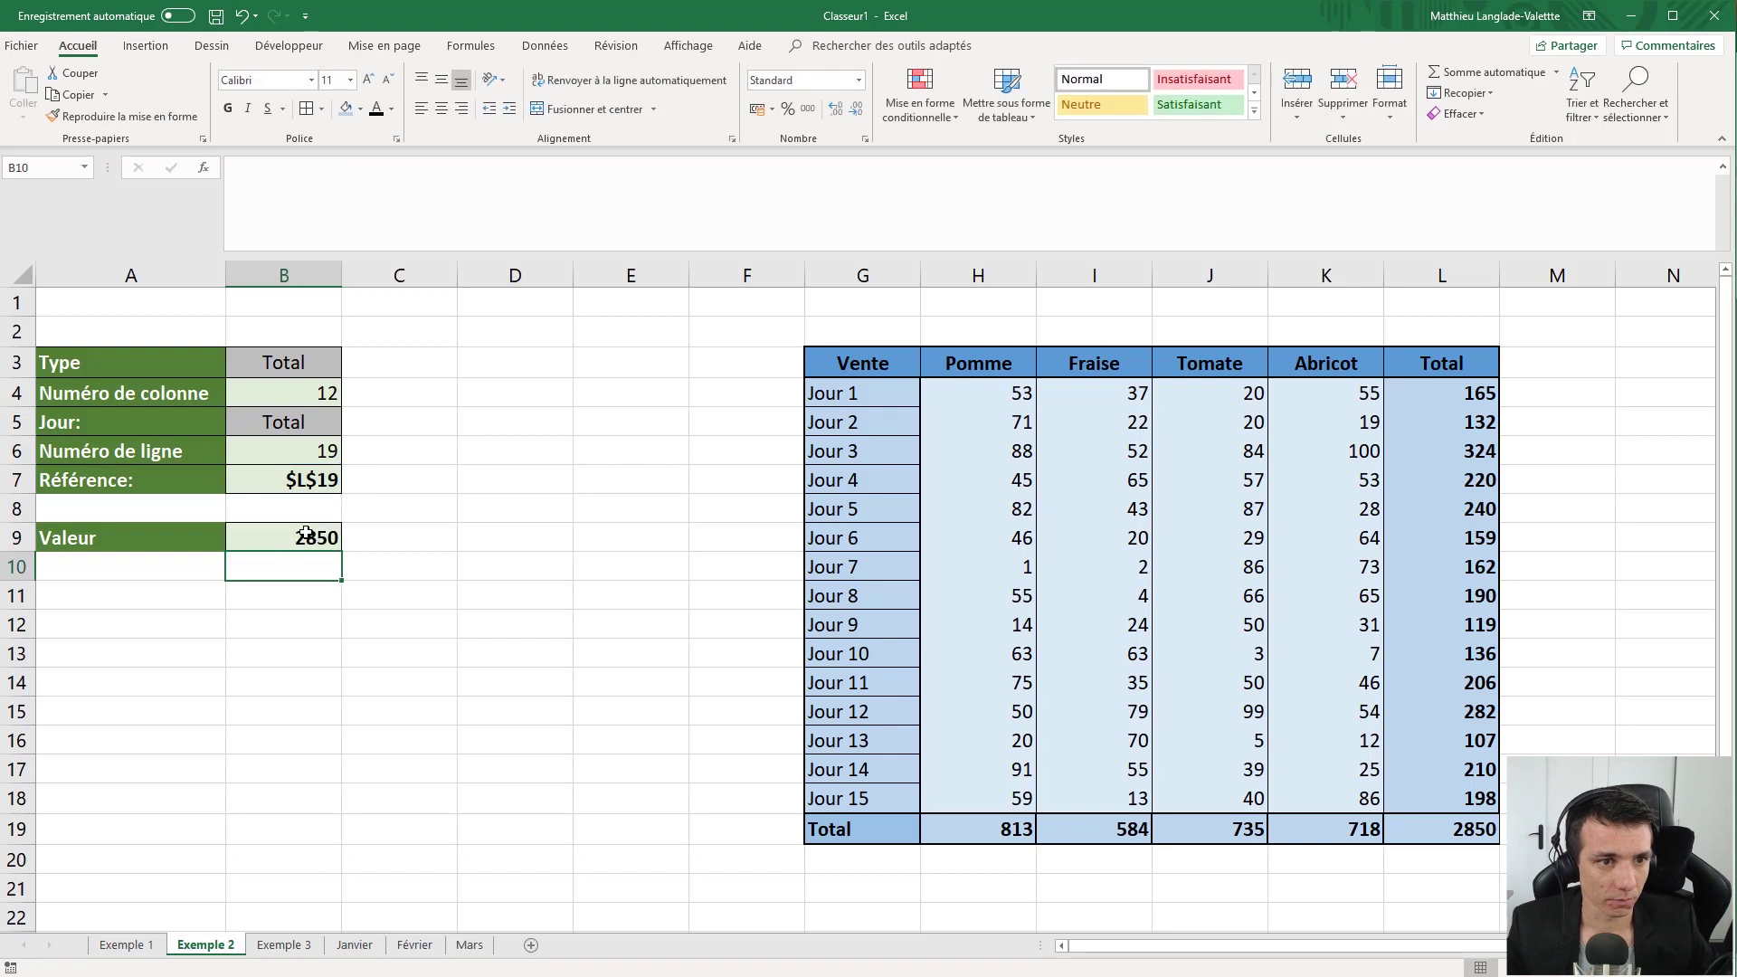
{"action": "left_click", "coordinate": [323, 537]}
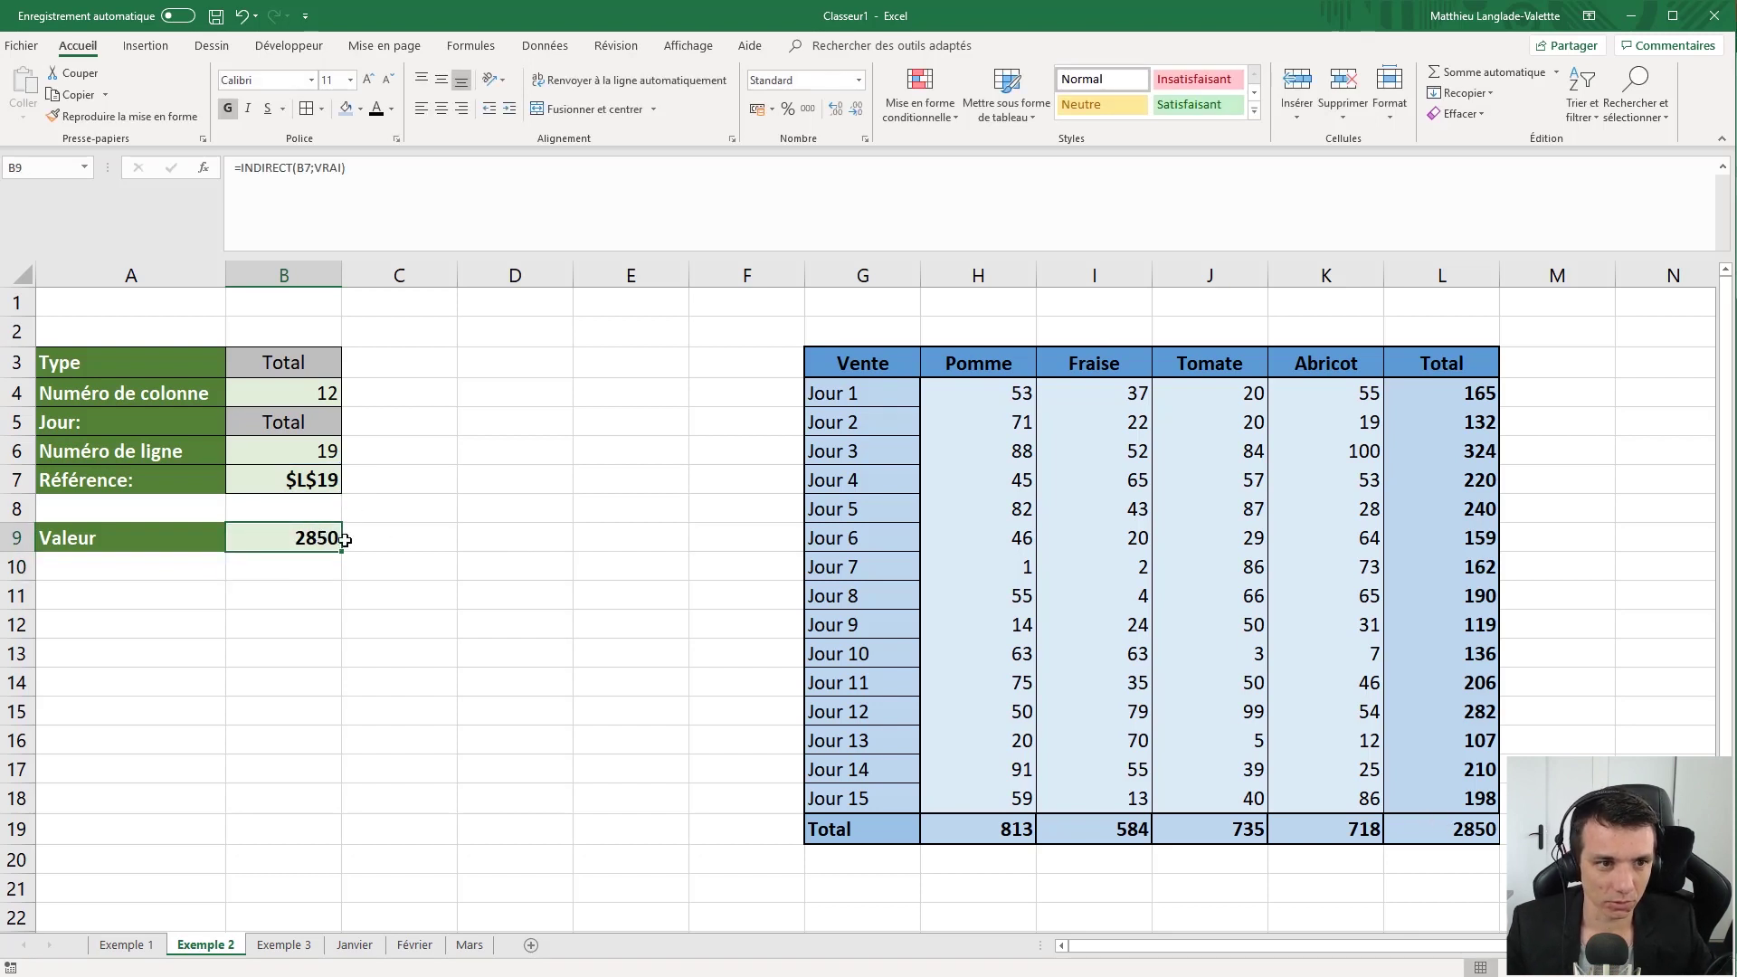
{"action": "left_click", "coordinate": [325, 484]}
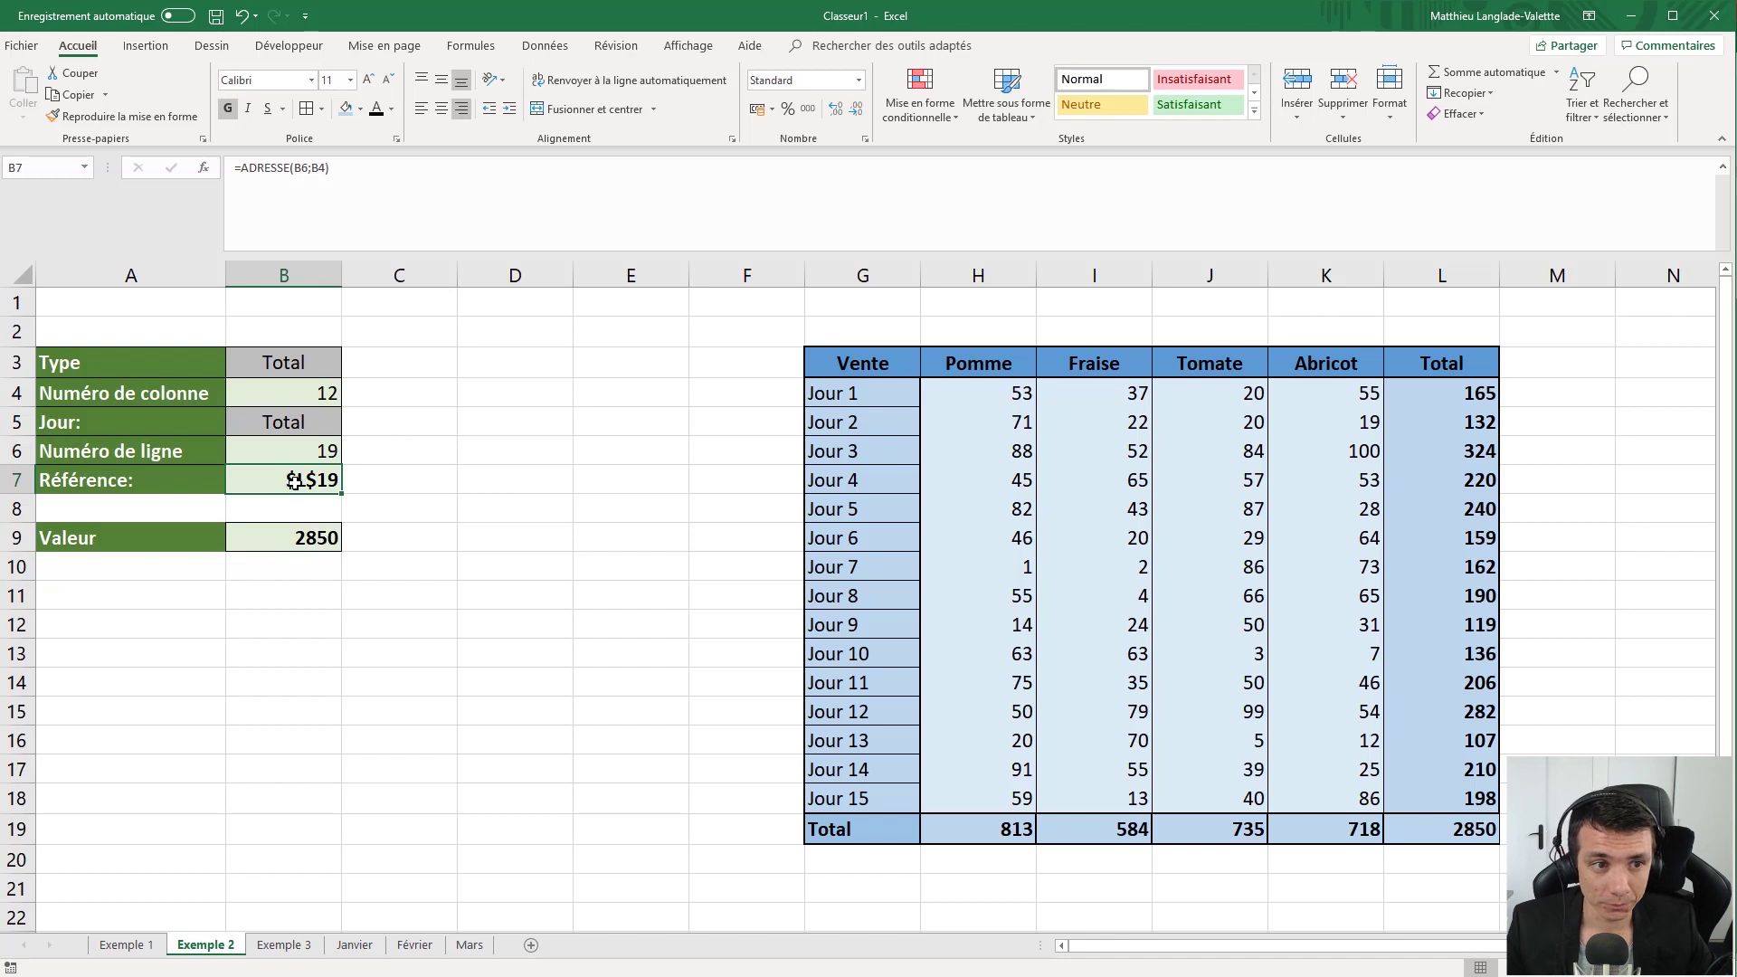
Set Jour in B5 to Jour 11 and review the formulas returning 206 from $L$14.
{"action": "left_click", "coordinate": [293, 427]}
{"action": "left_click", "coordinate": [351, 429]}
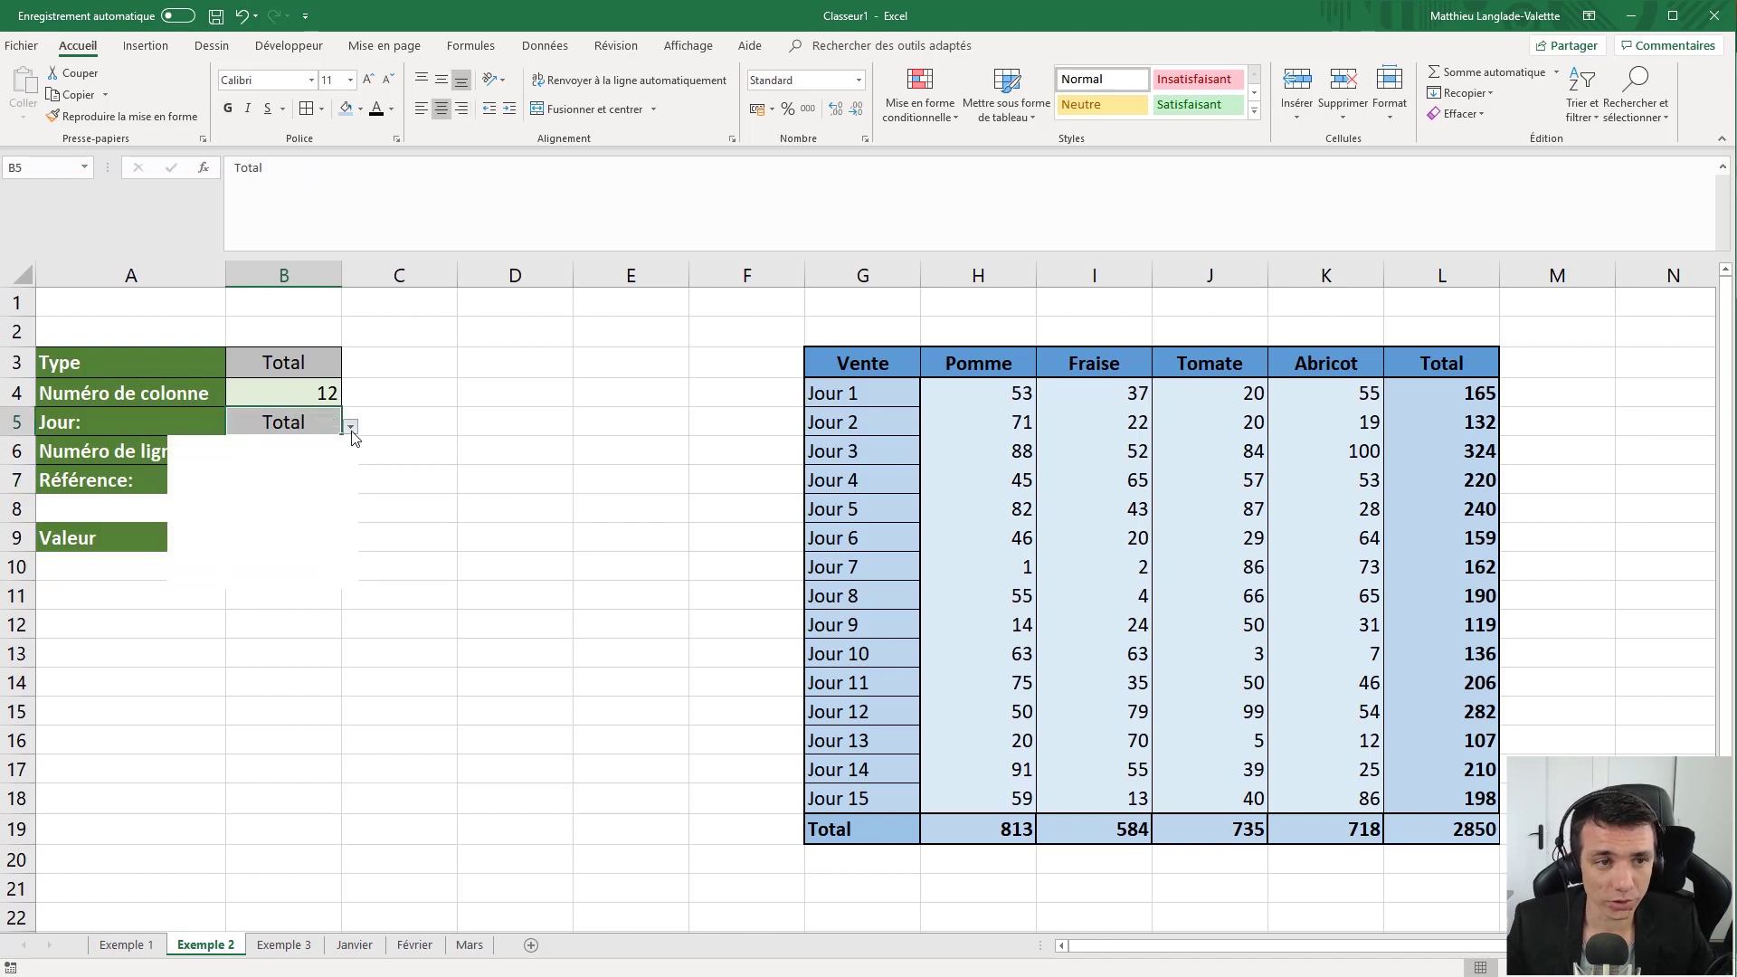
{"action": "left_click", "coordinate": [297, 493]}
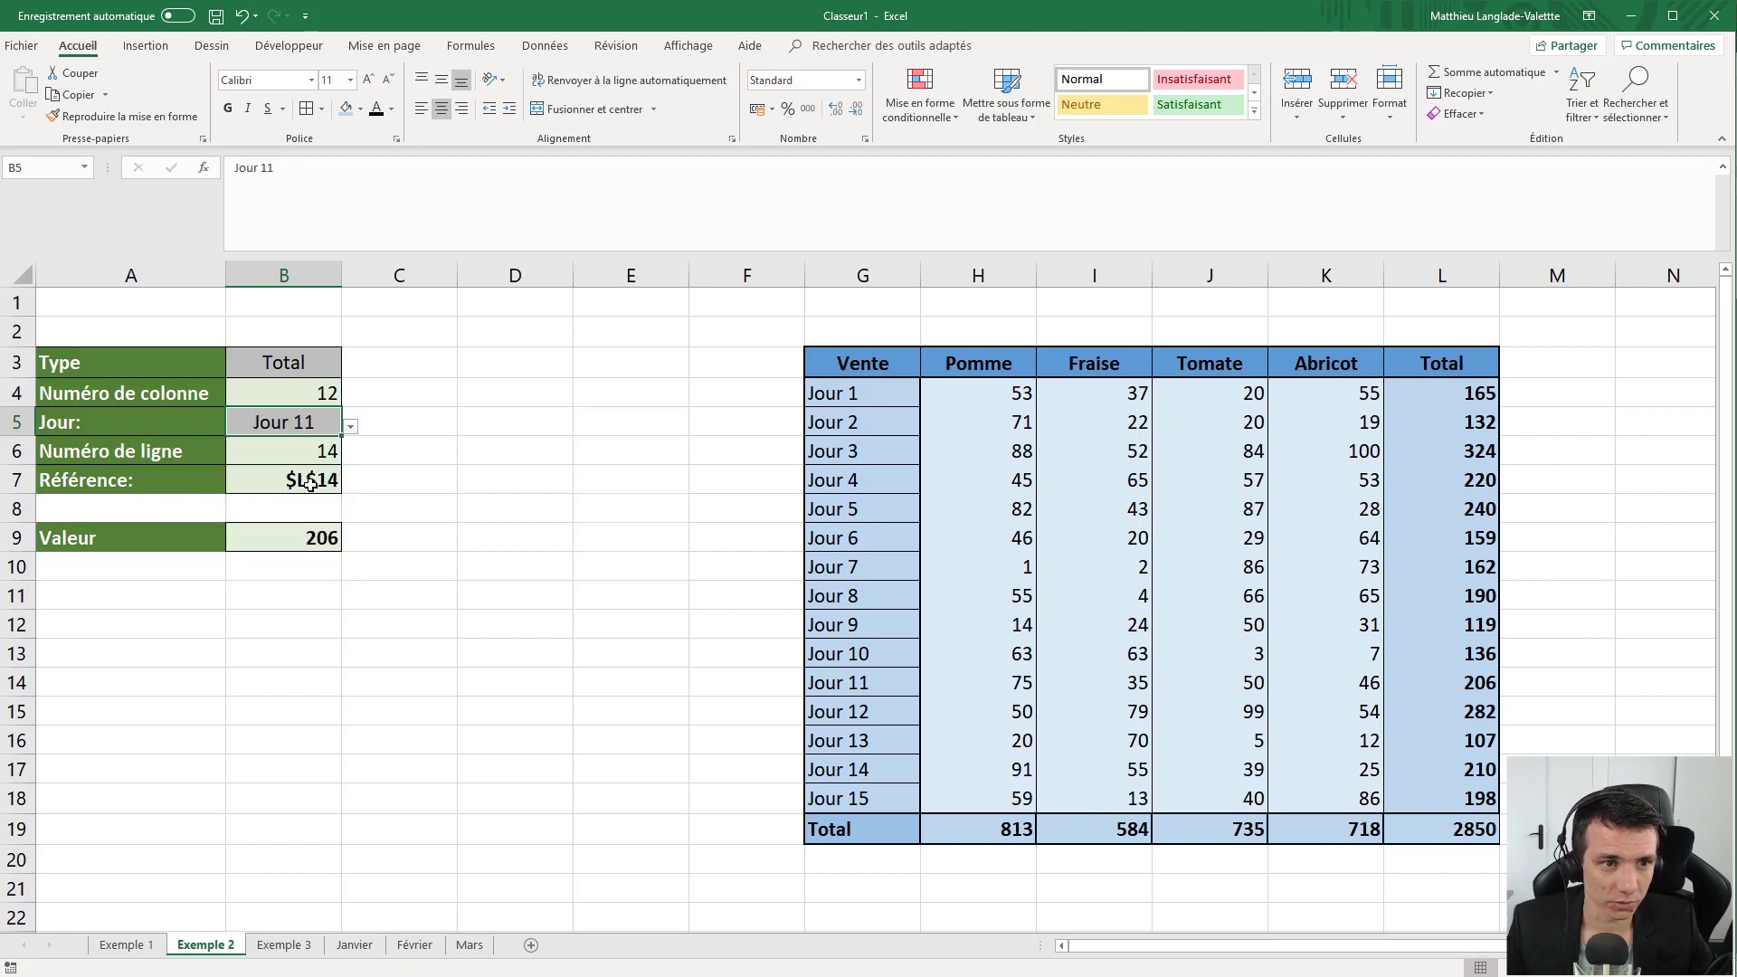
{"action": "left_click", "coordinate": [304, 540]}
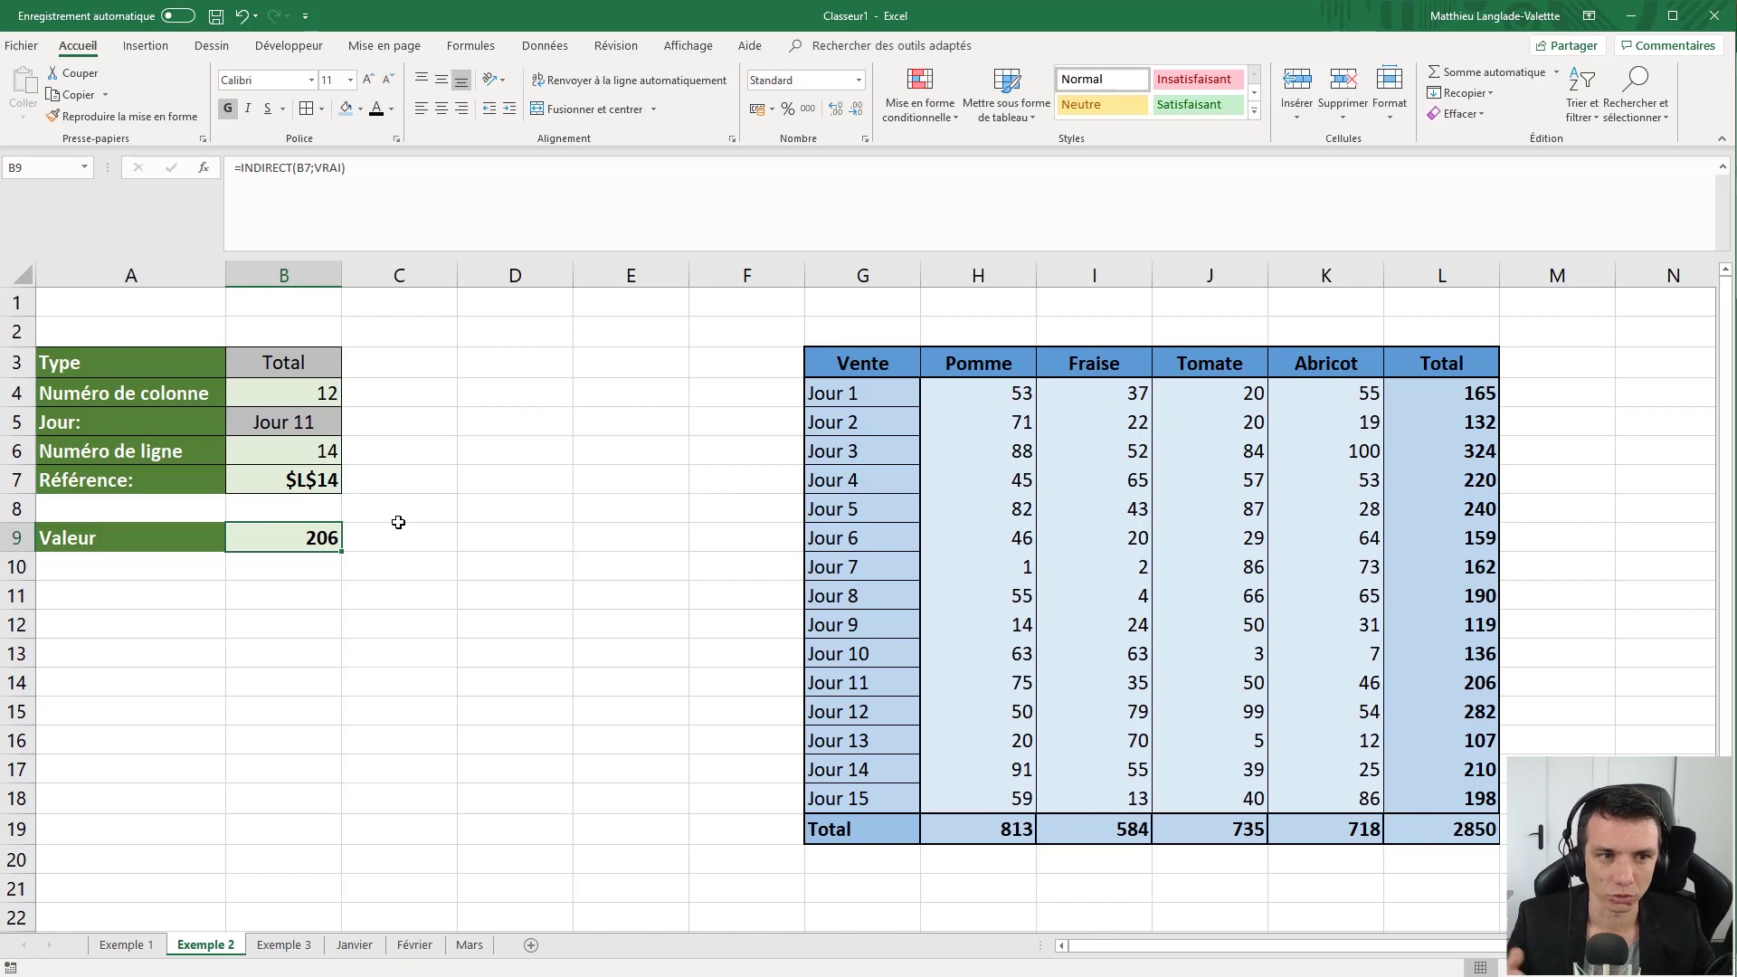
{"action": "left_click", "coordinate": [303, 481]}
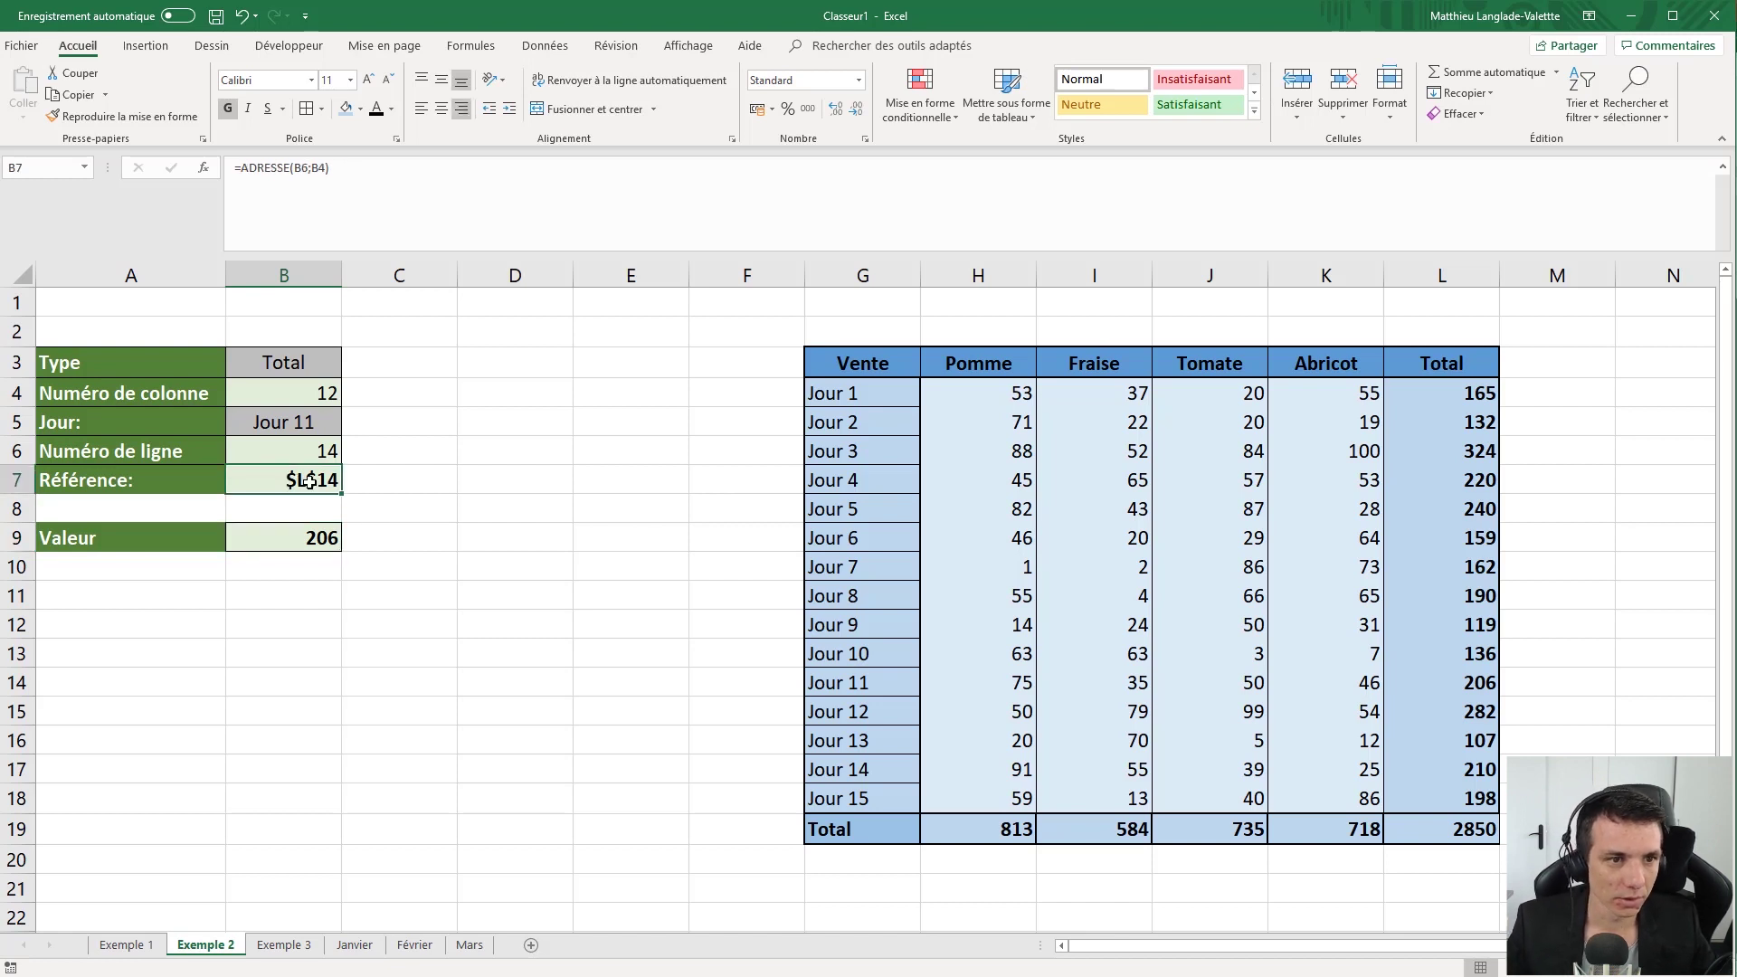
{"action": "left_click", "coordinate": [296, 448]}
{"action": "left_click", "coordinate": [285, 531]}
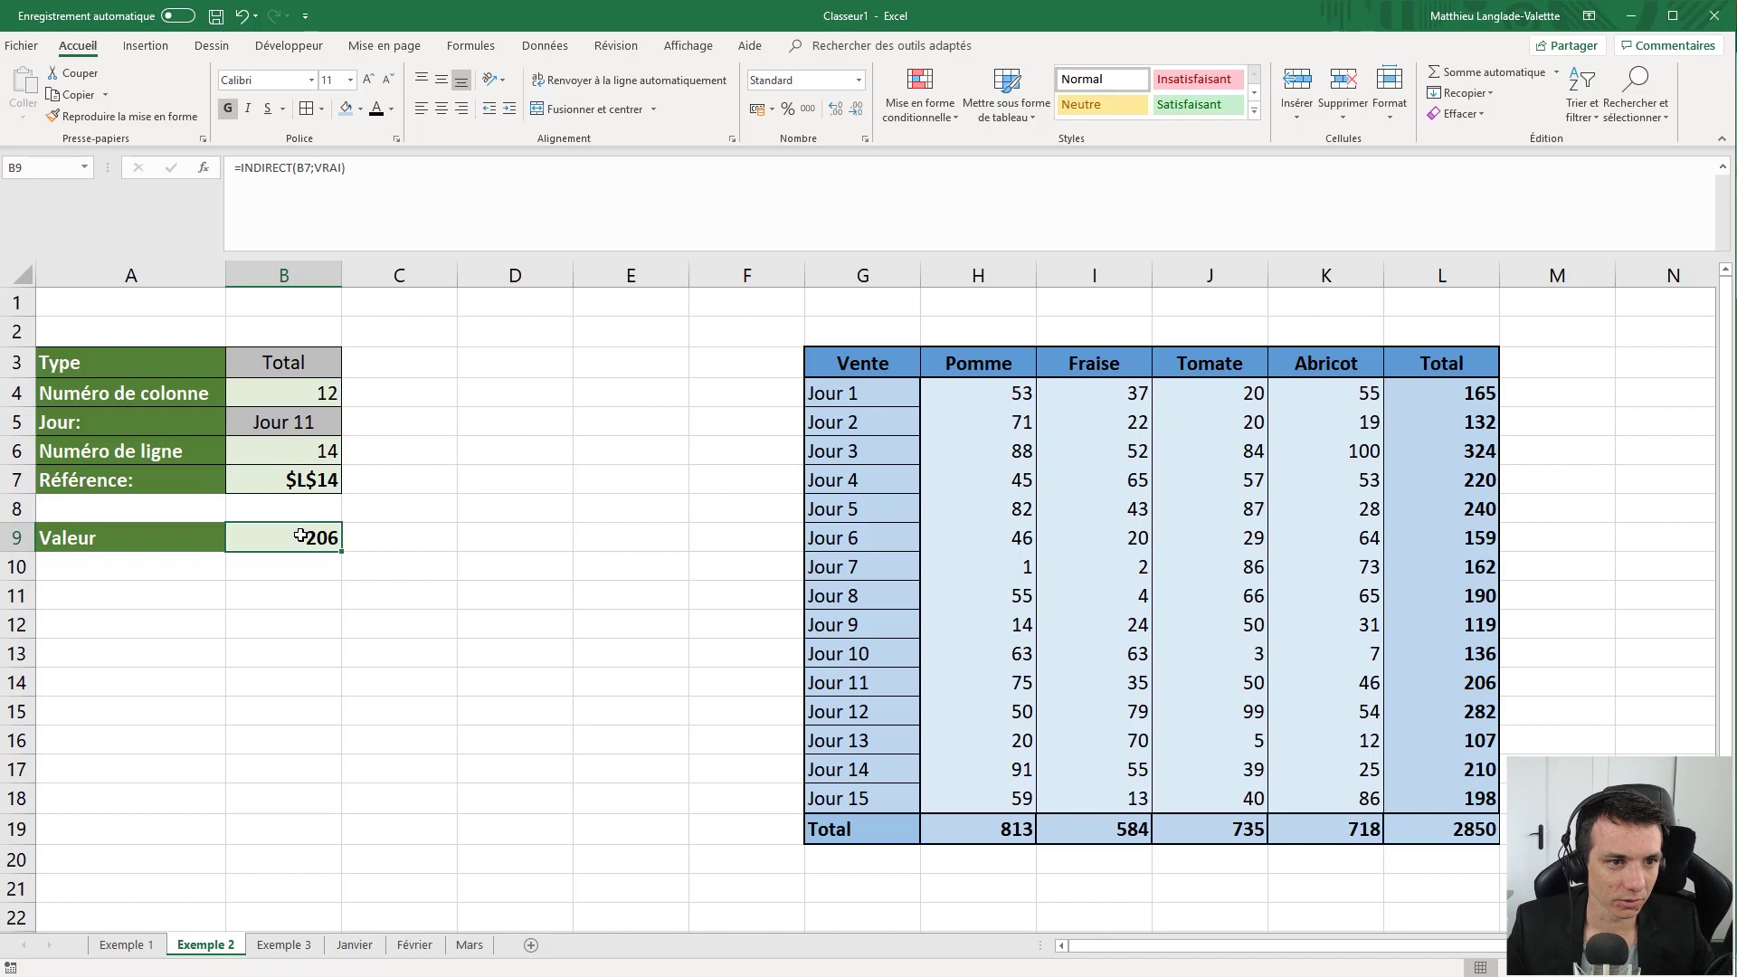
Re-commit B9's =INDIRECT(B7;VRAI) formula and switch to the Exemple 3 sheet.
{"action": "left_click", "coordinate": [362, 195]}
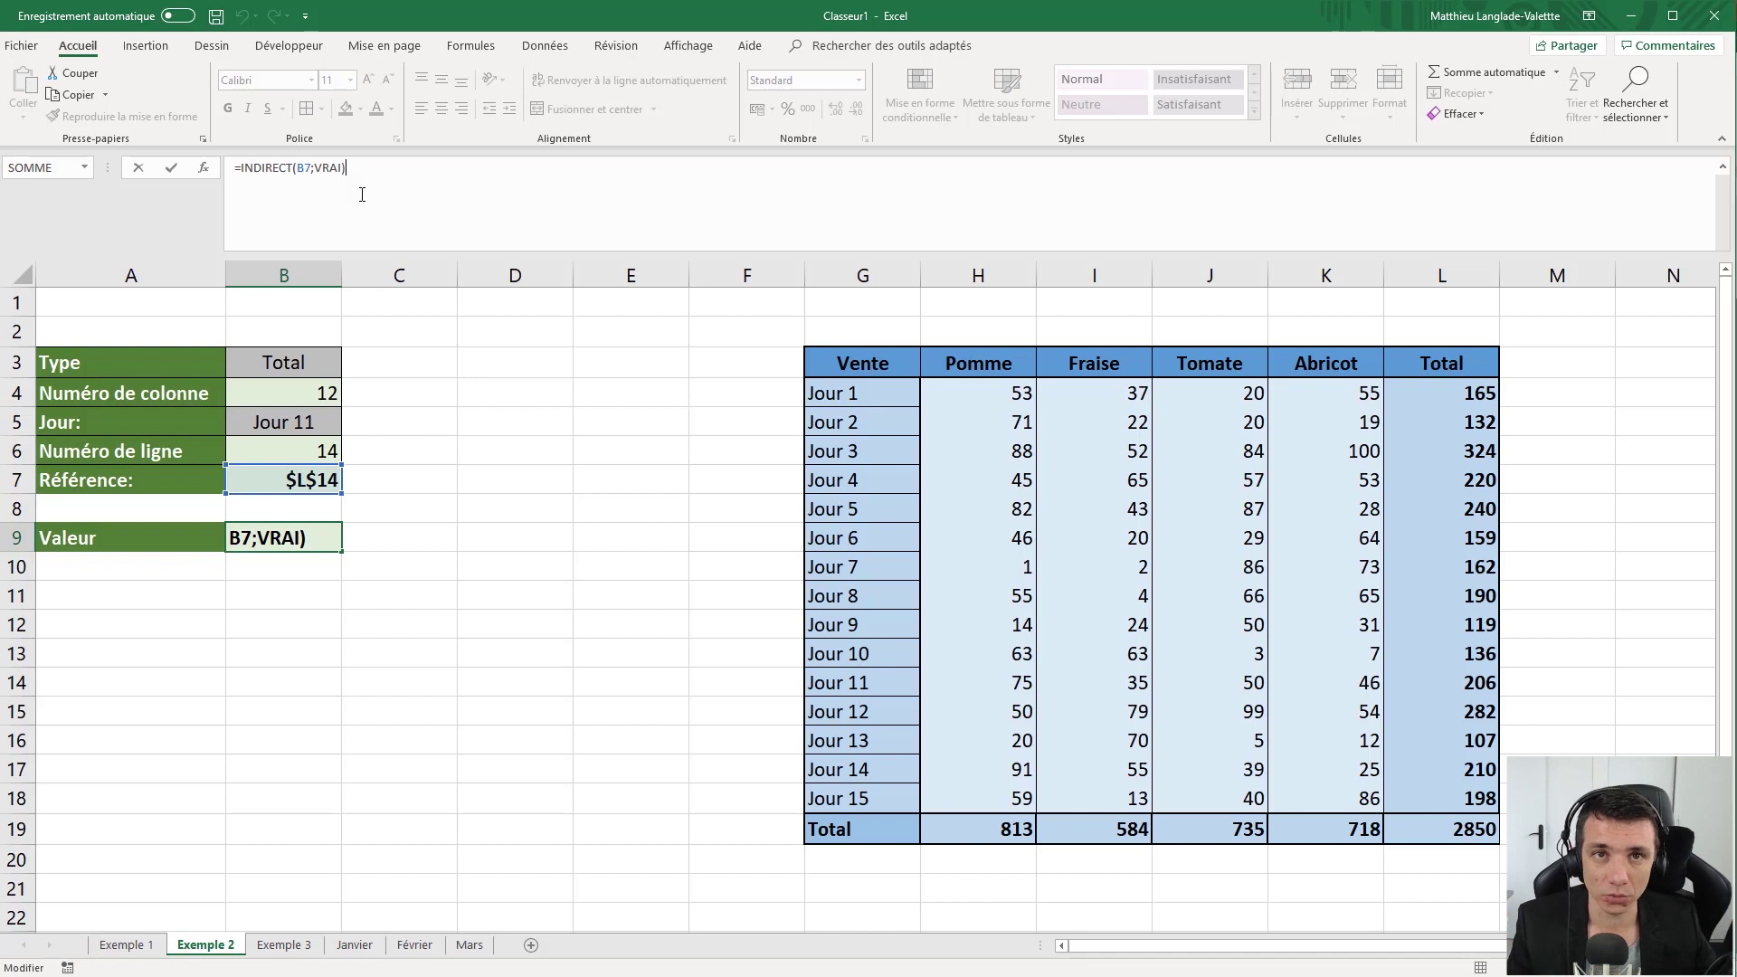
{"action": "key", "text": "Return"}
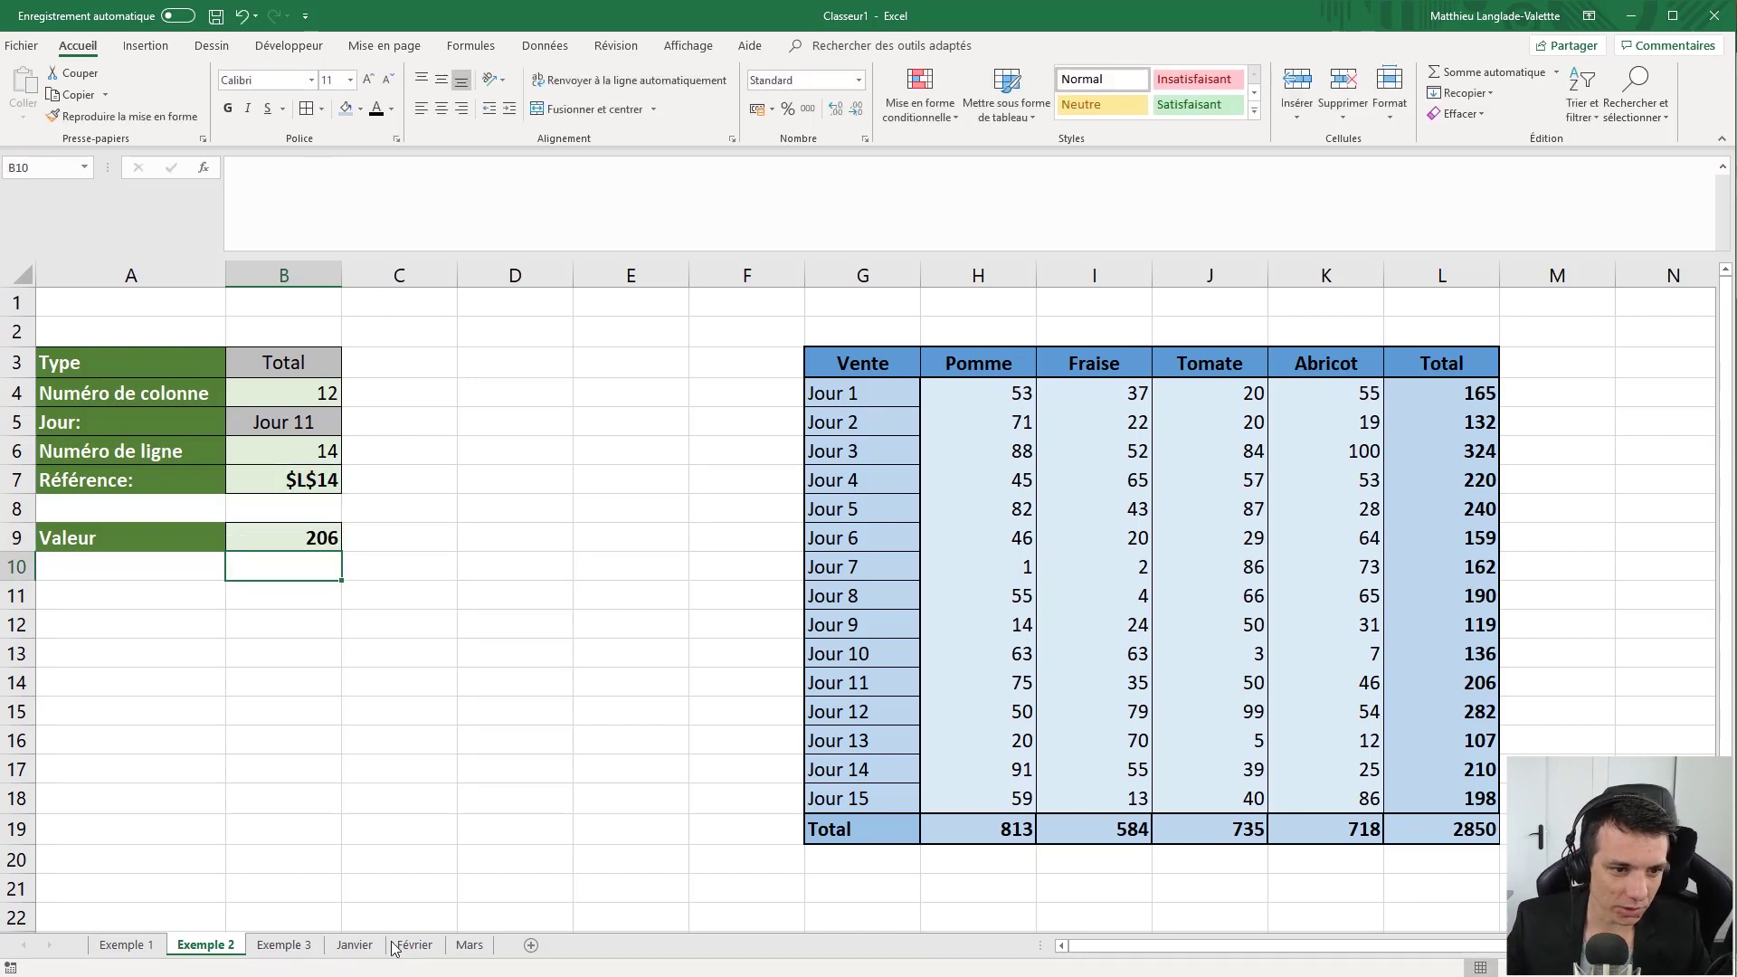
{"action": "left_click", "coordinate": [299, 946]}
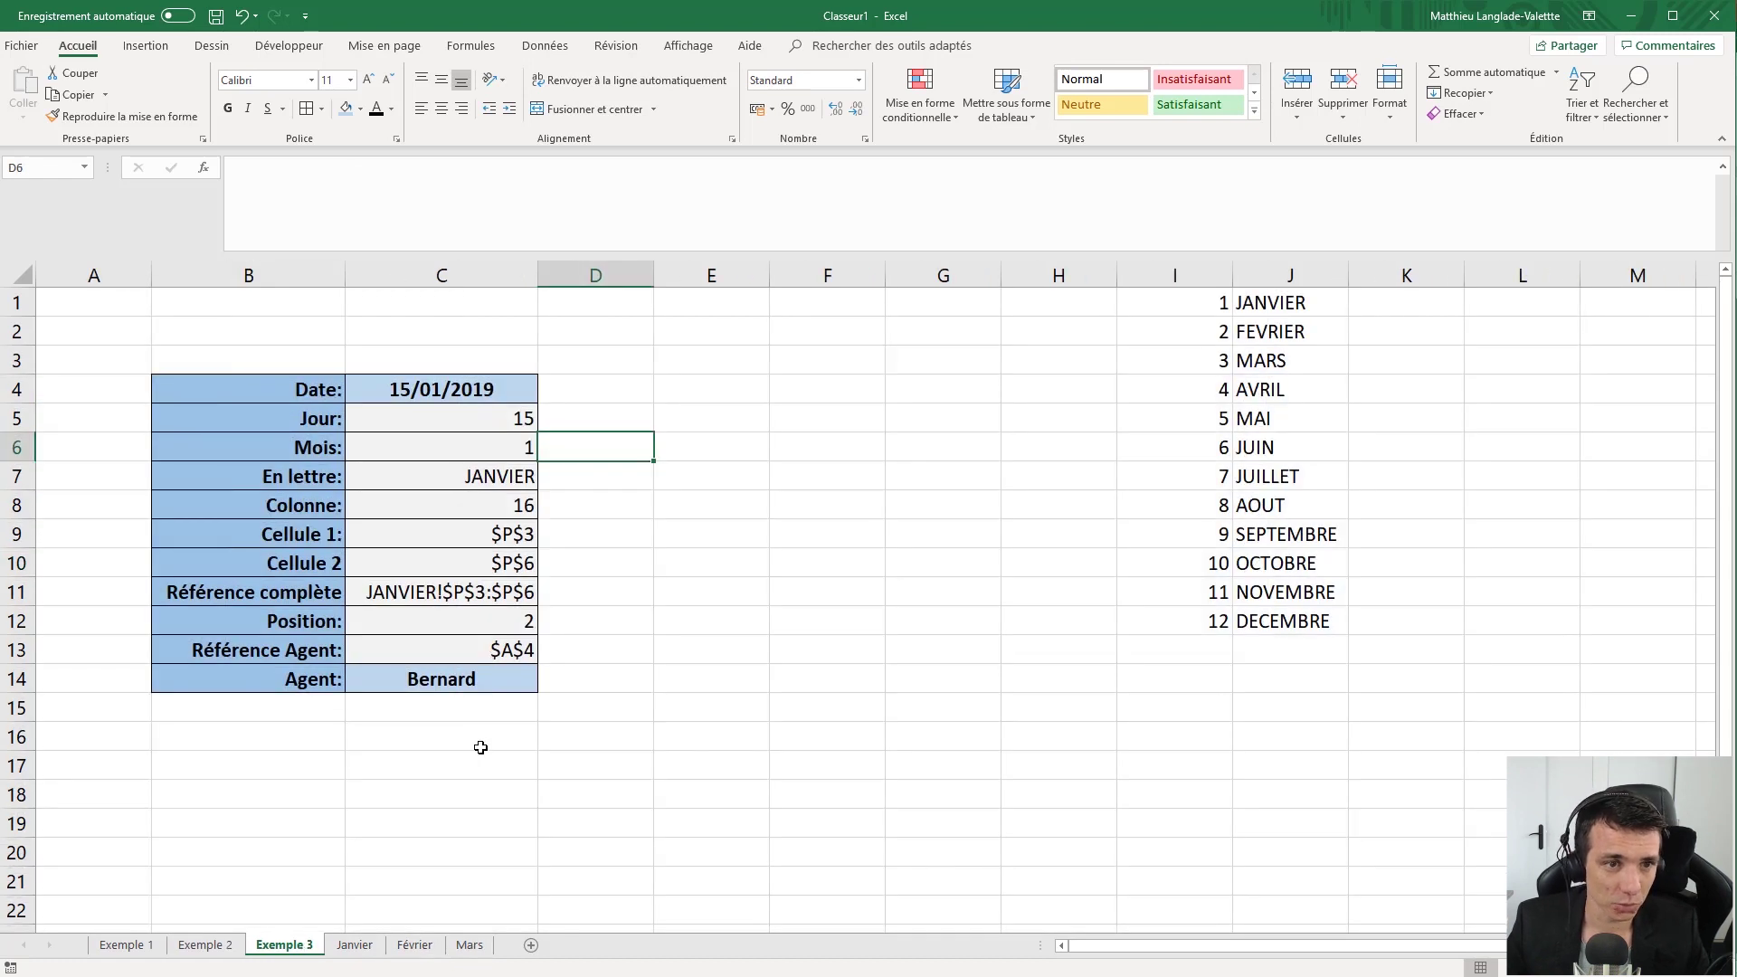
{"action": "left_click", "coordinate": [480, 748]}
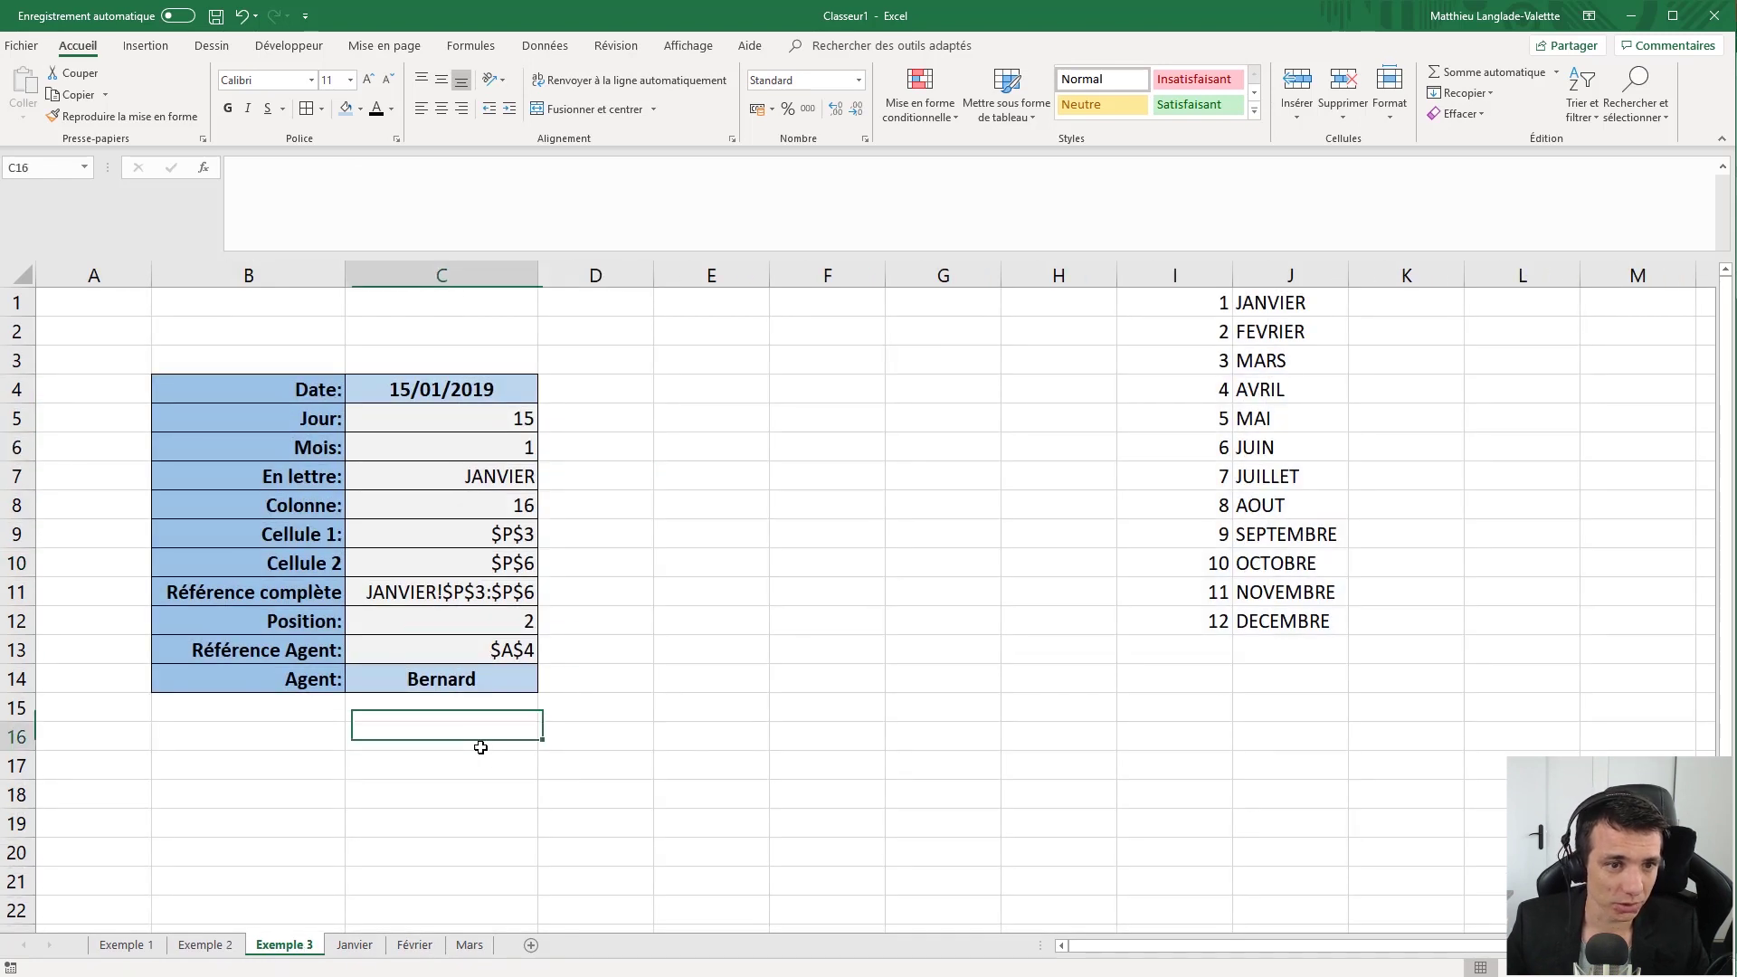
Open the Janvier sheet and select the agent names Antoine to Damien.
{"action": "left_click", "coordinate": [346, 950]}
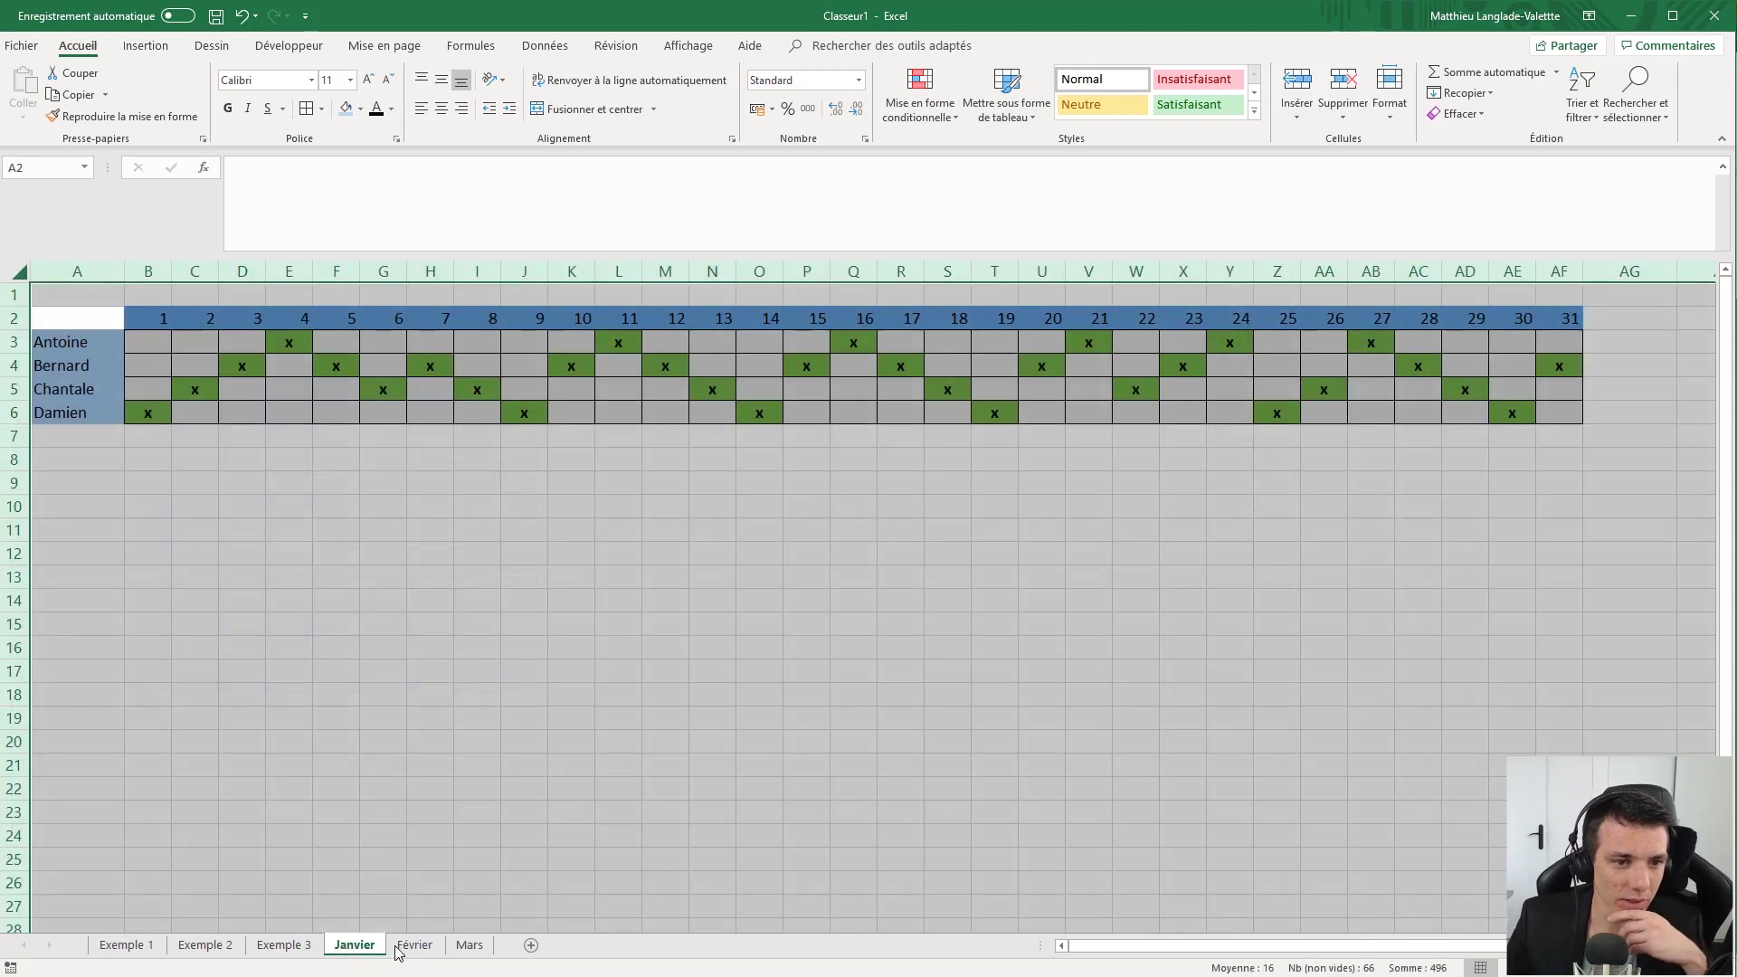
{"action": "left_click", "coordinate": [403, 785]}
{"action": "left_click", "coordinate": [414, 504]}
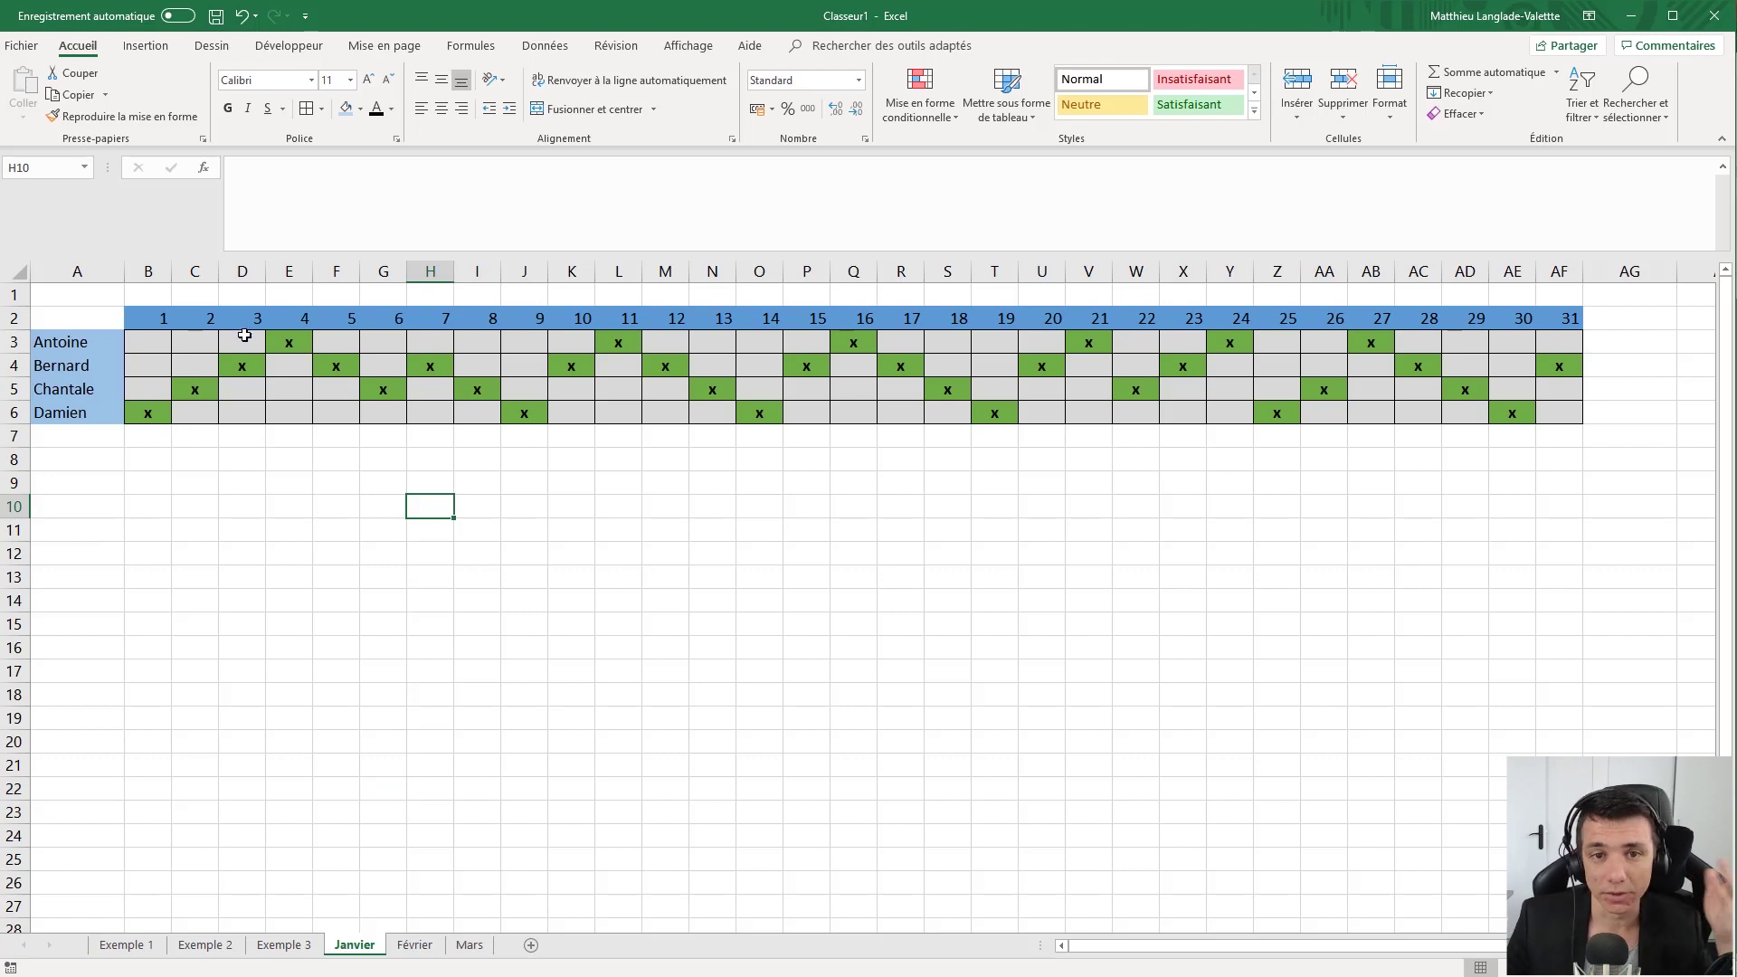
{"action": "left_click_drag", "start_coordinate": [65, 341], "coordinate": [91, 414]}
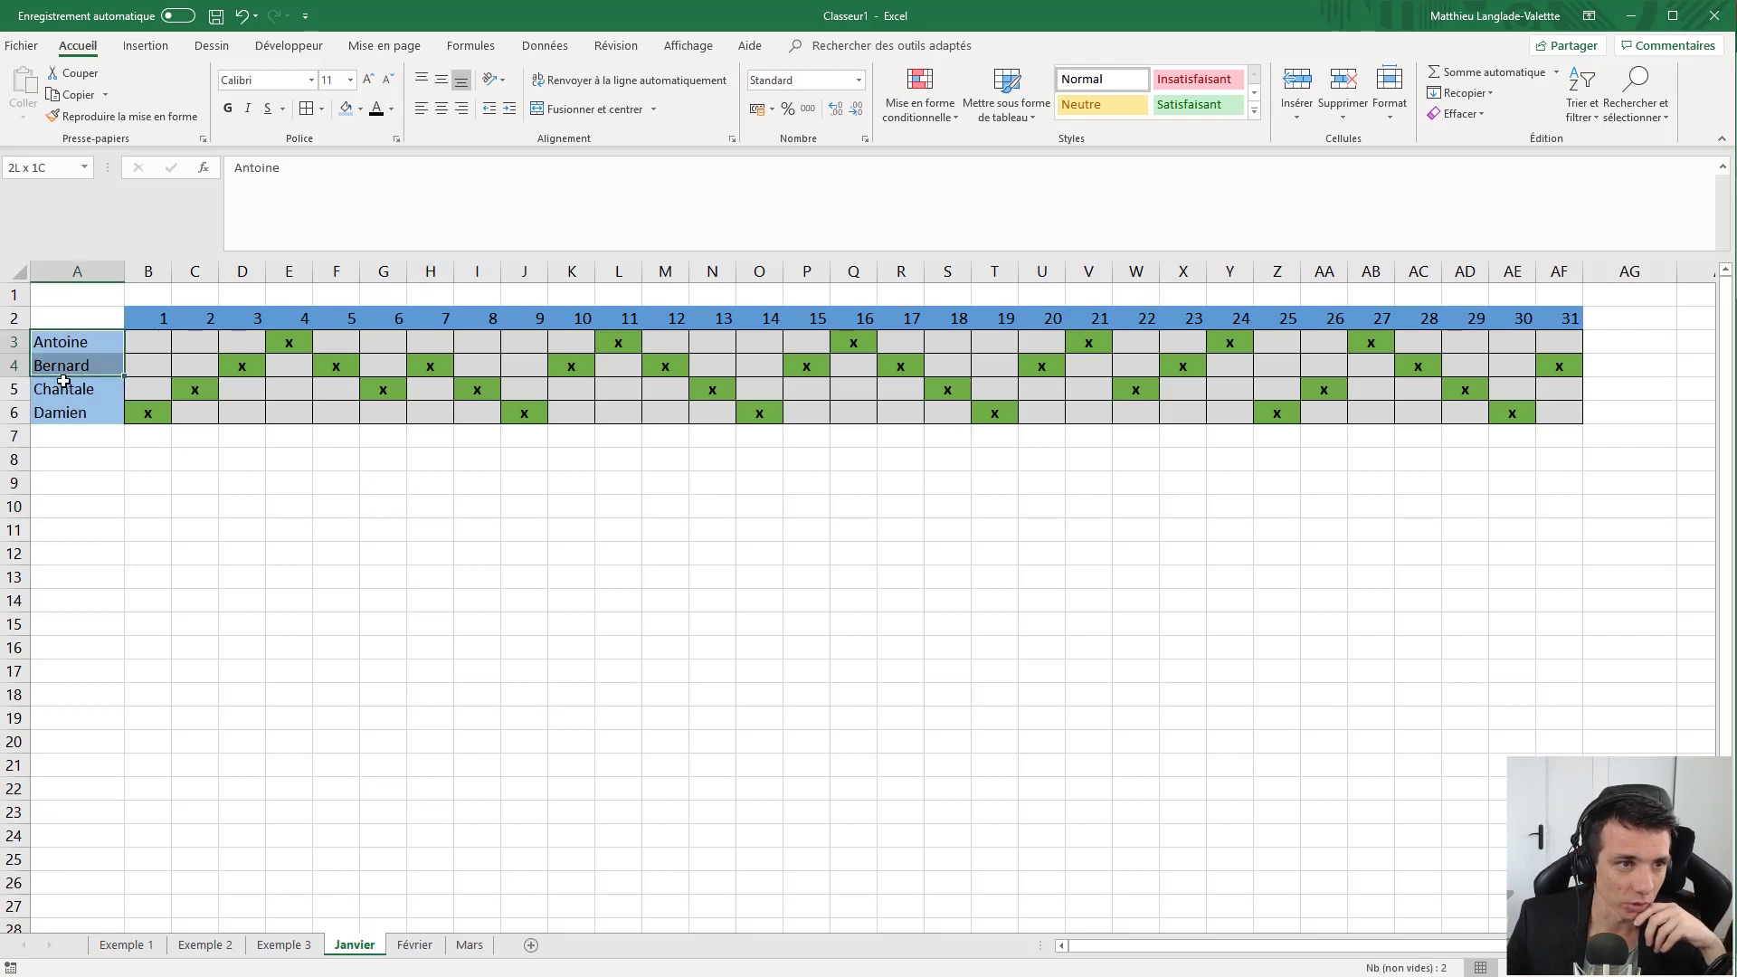
{"action": "left_click", "coordinate": [143, 342]}
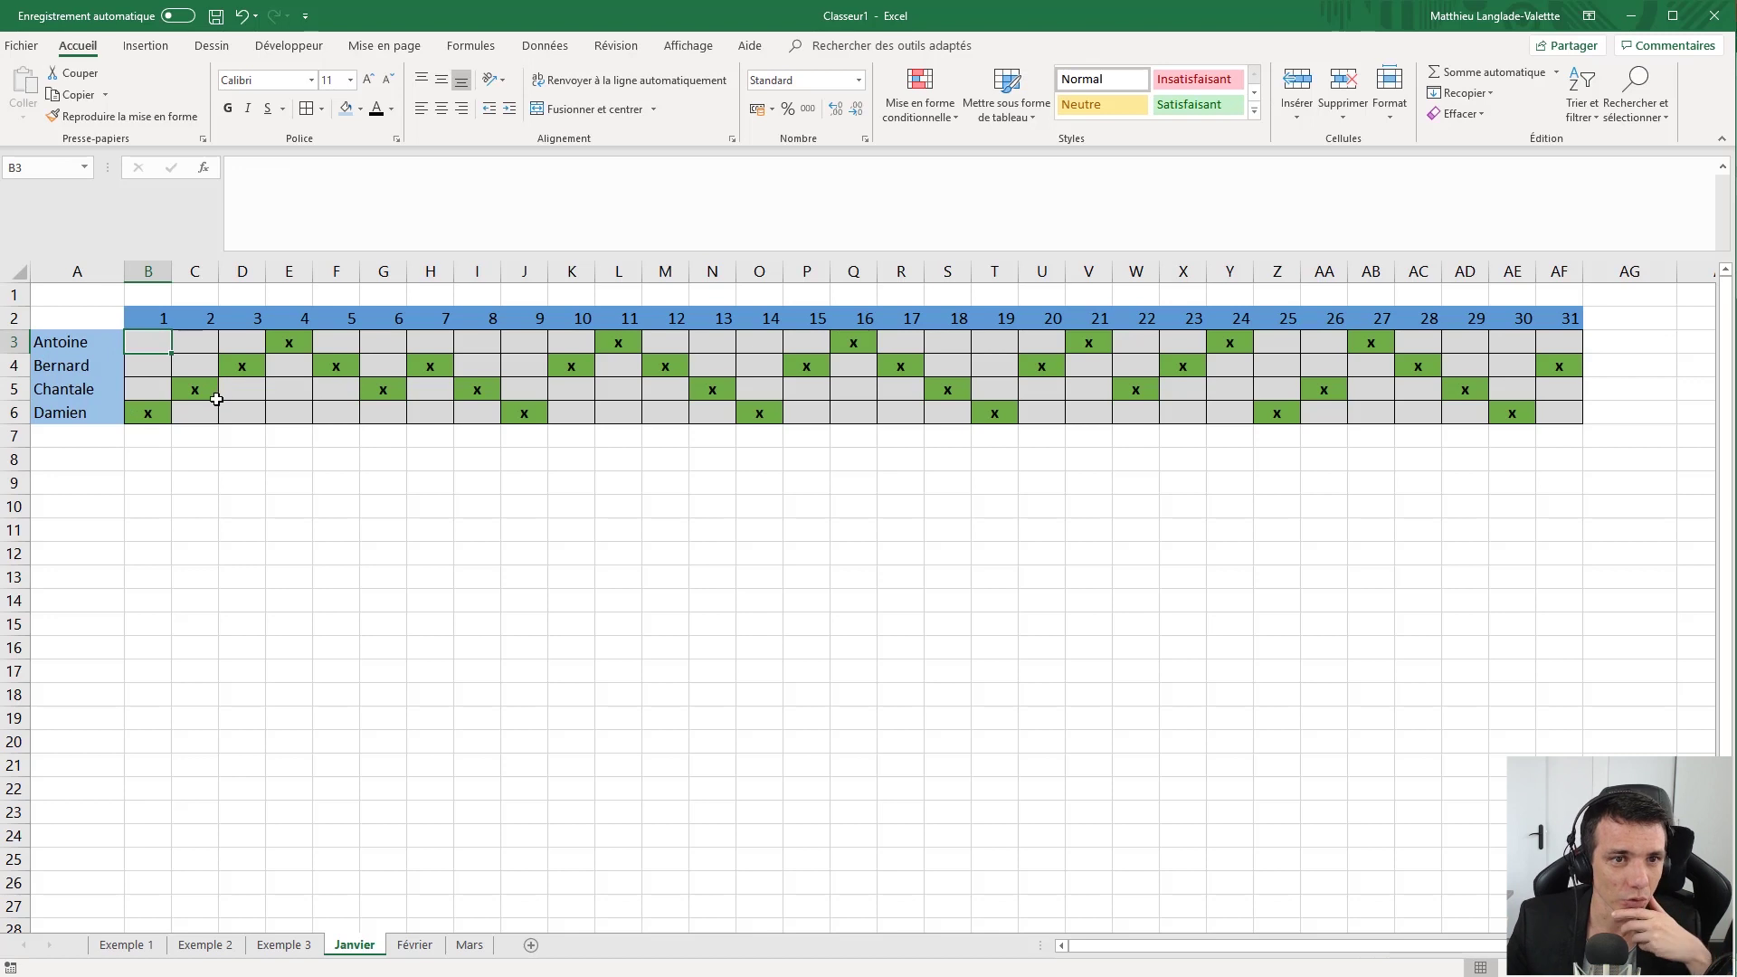
Confirm Bernard's x under day 15 in column P, then return to Exemple 3.
{"action": "left_click", "coordinate": [788, 322]}
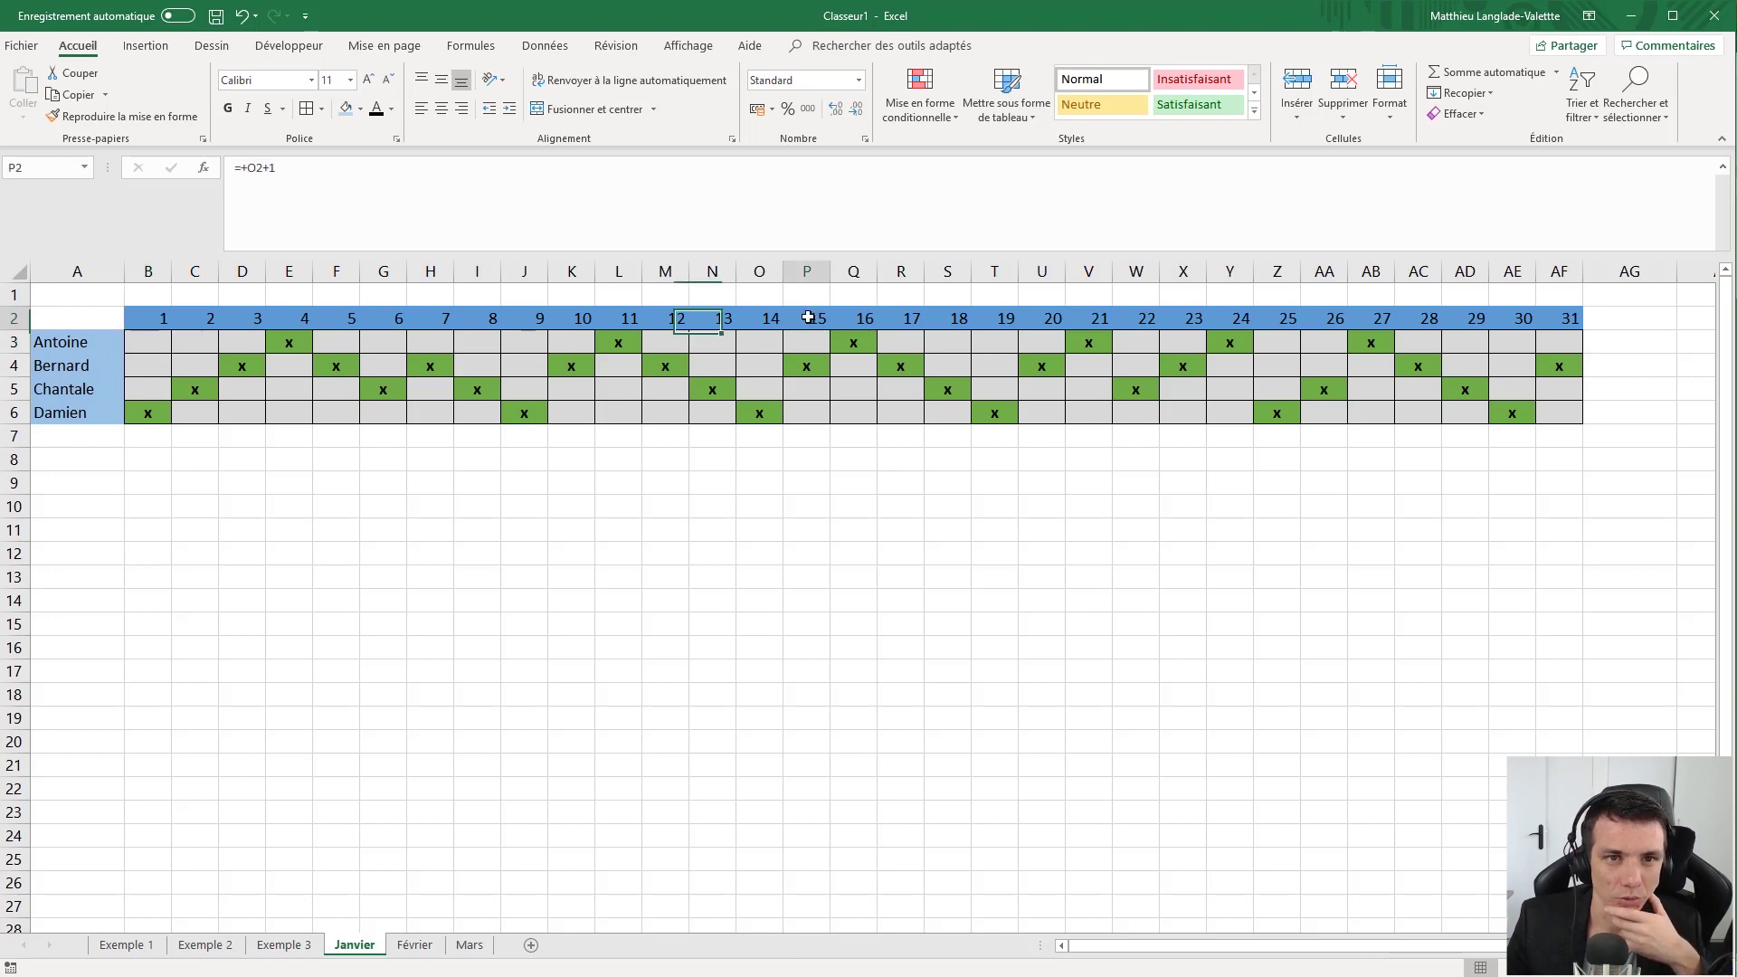
{"action": "left_click", "coordinate": [810, 372]}
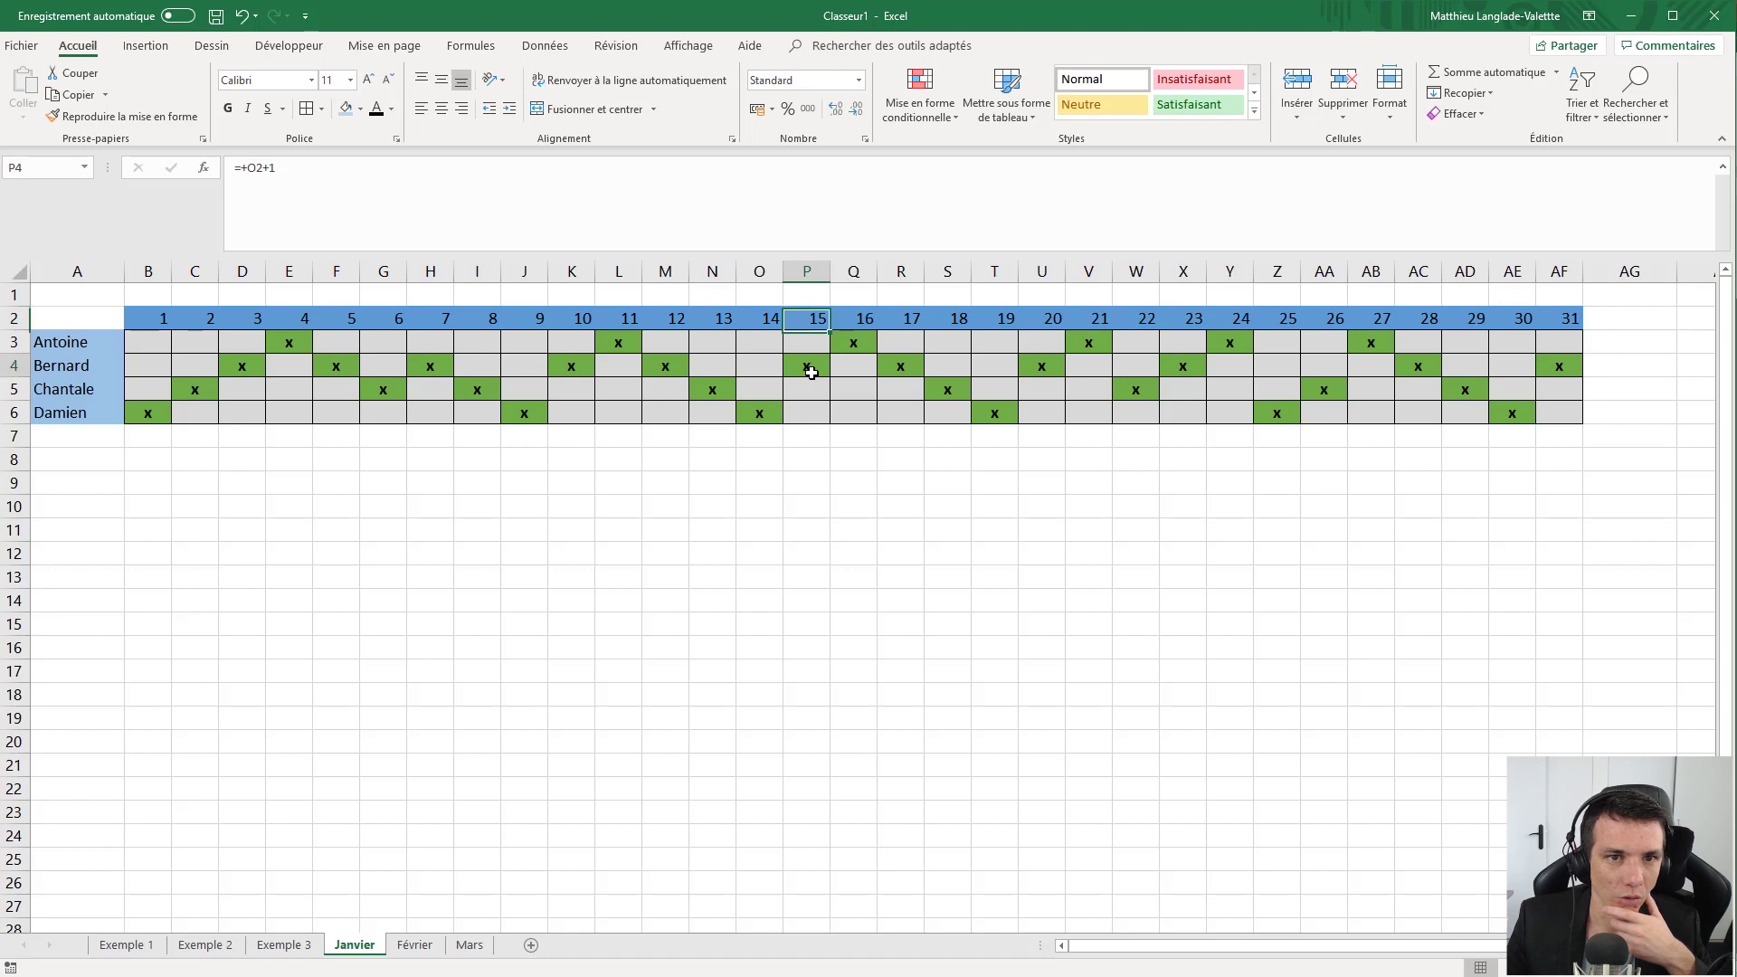
{"action": "left_click", "coordinate": [67, 373]}
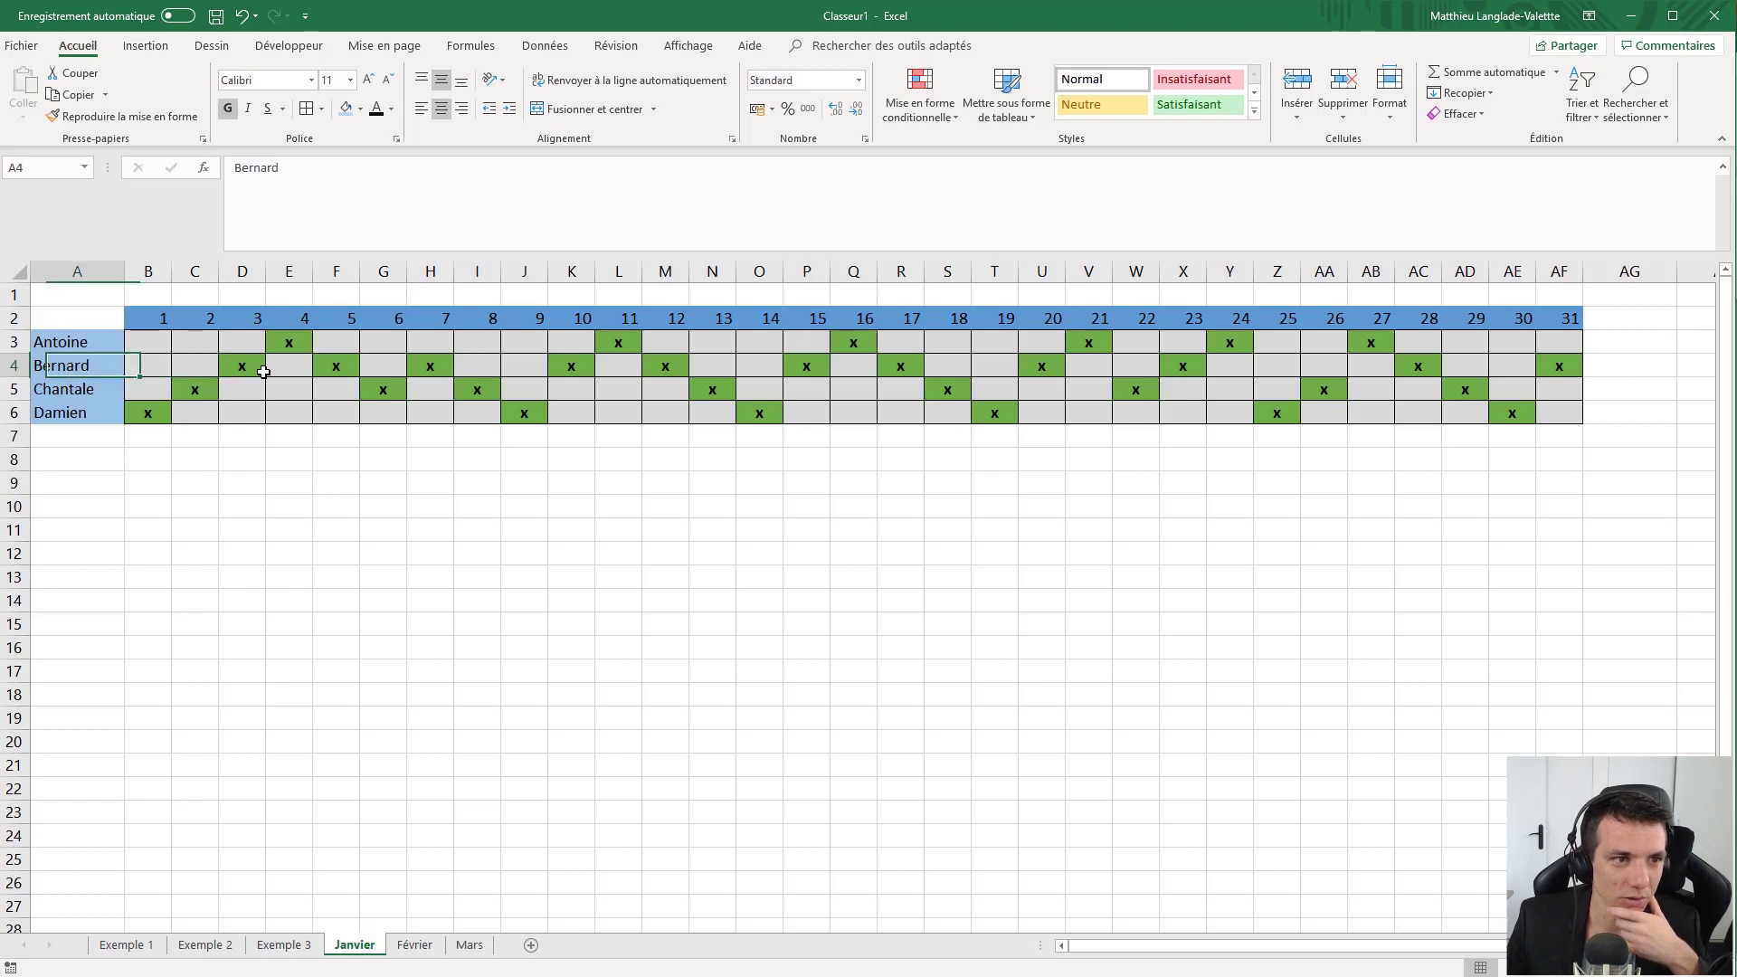
{"action": "left_click", "coordinate": [802, 362]}
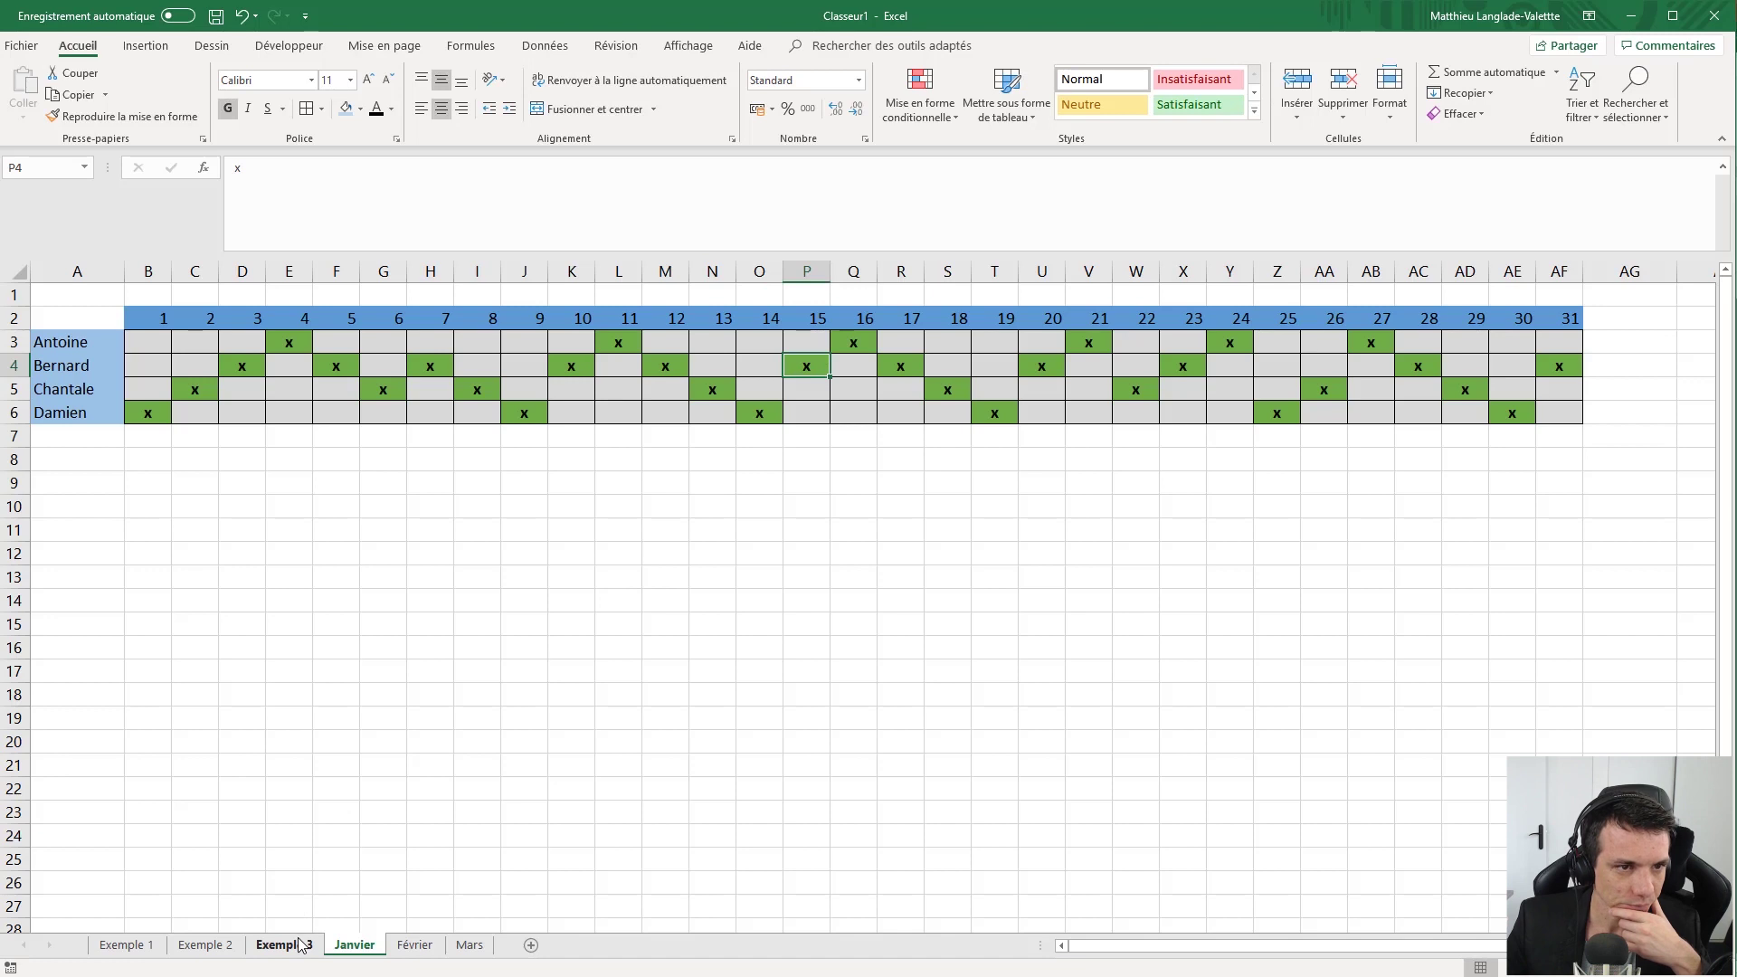
{"action": "left_click", "coordinate": [284, 944]}
{"action": "left_click", "coordinate": [476, 426]}
Review the date 15/01/2019 and the day, month and month-name formulas in C5:C7.
{"action": "left_click", "coordinate": [474, 389]}
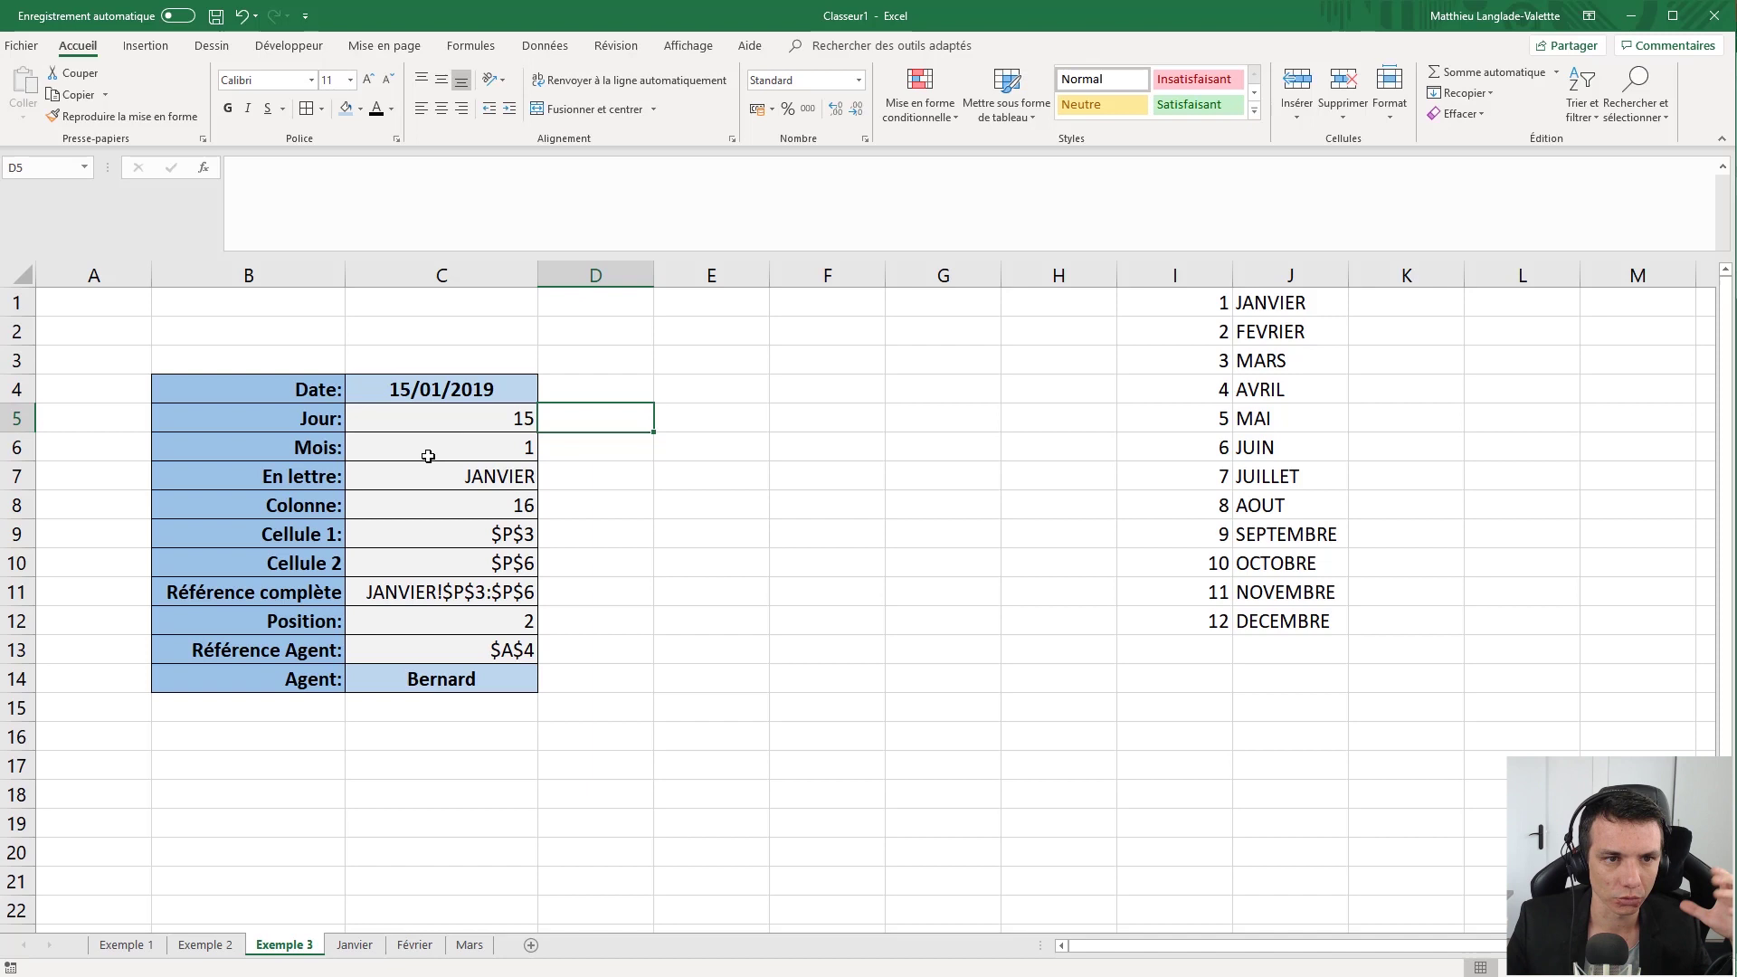
{"action": "left_click", "coordinate": [331, 415]}
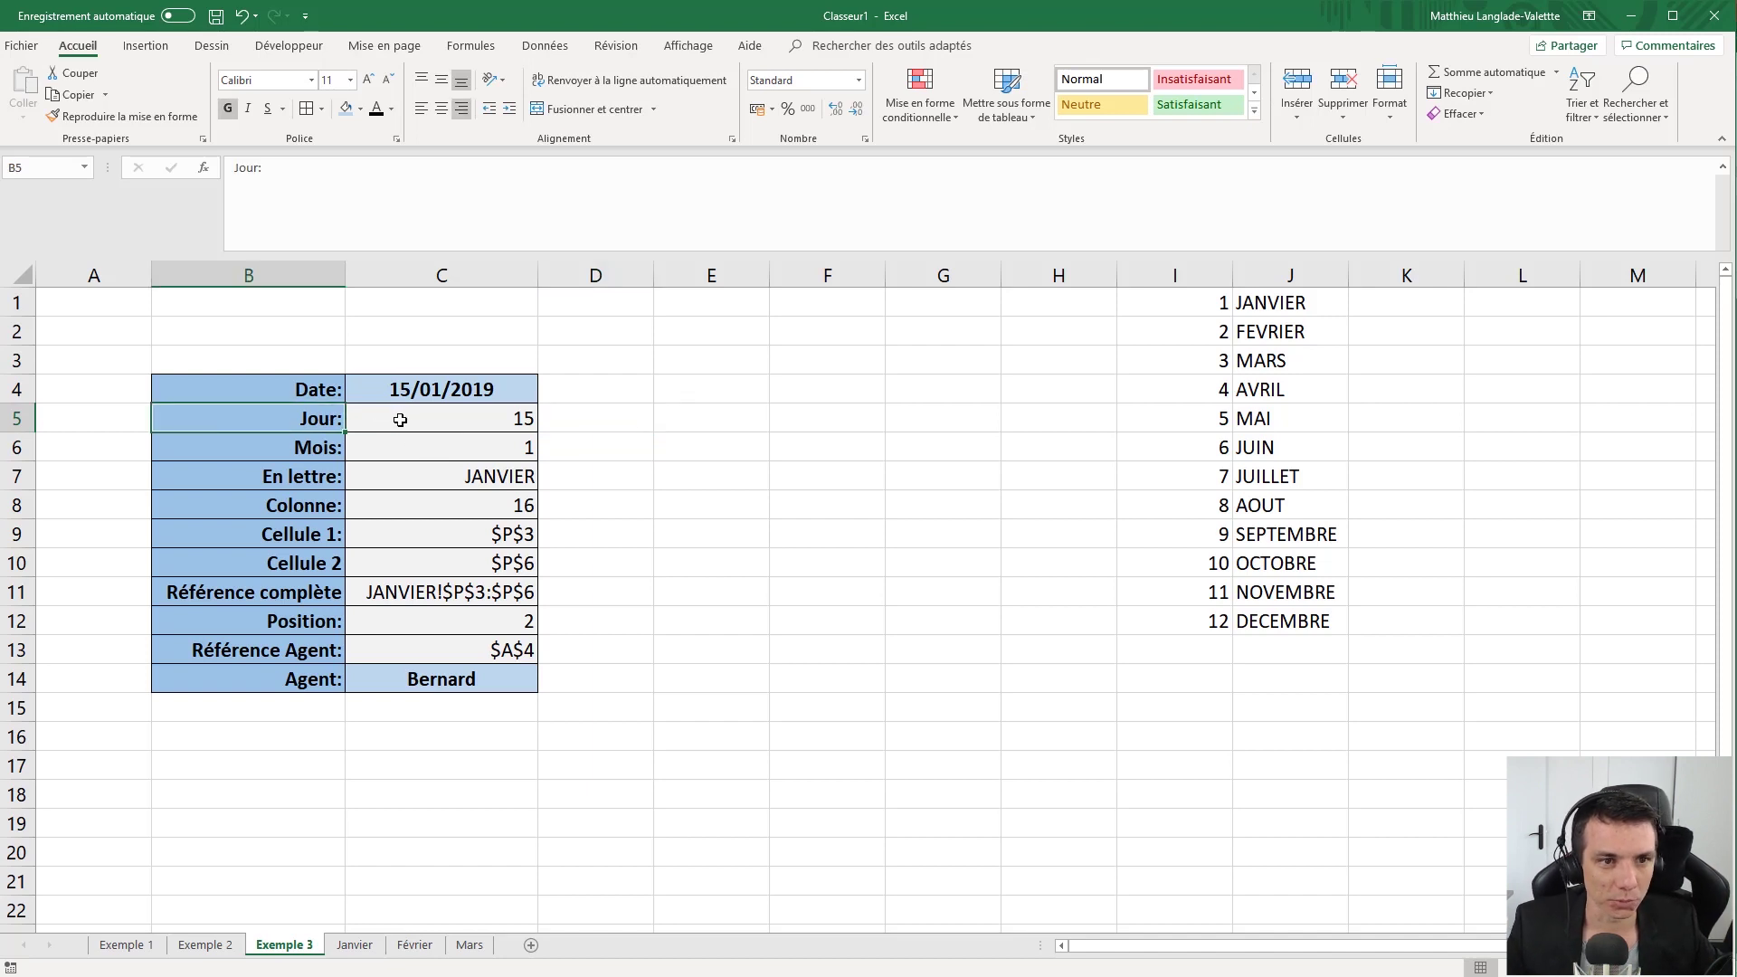
{"action": "left_click", "coordinate": [401, 420]}
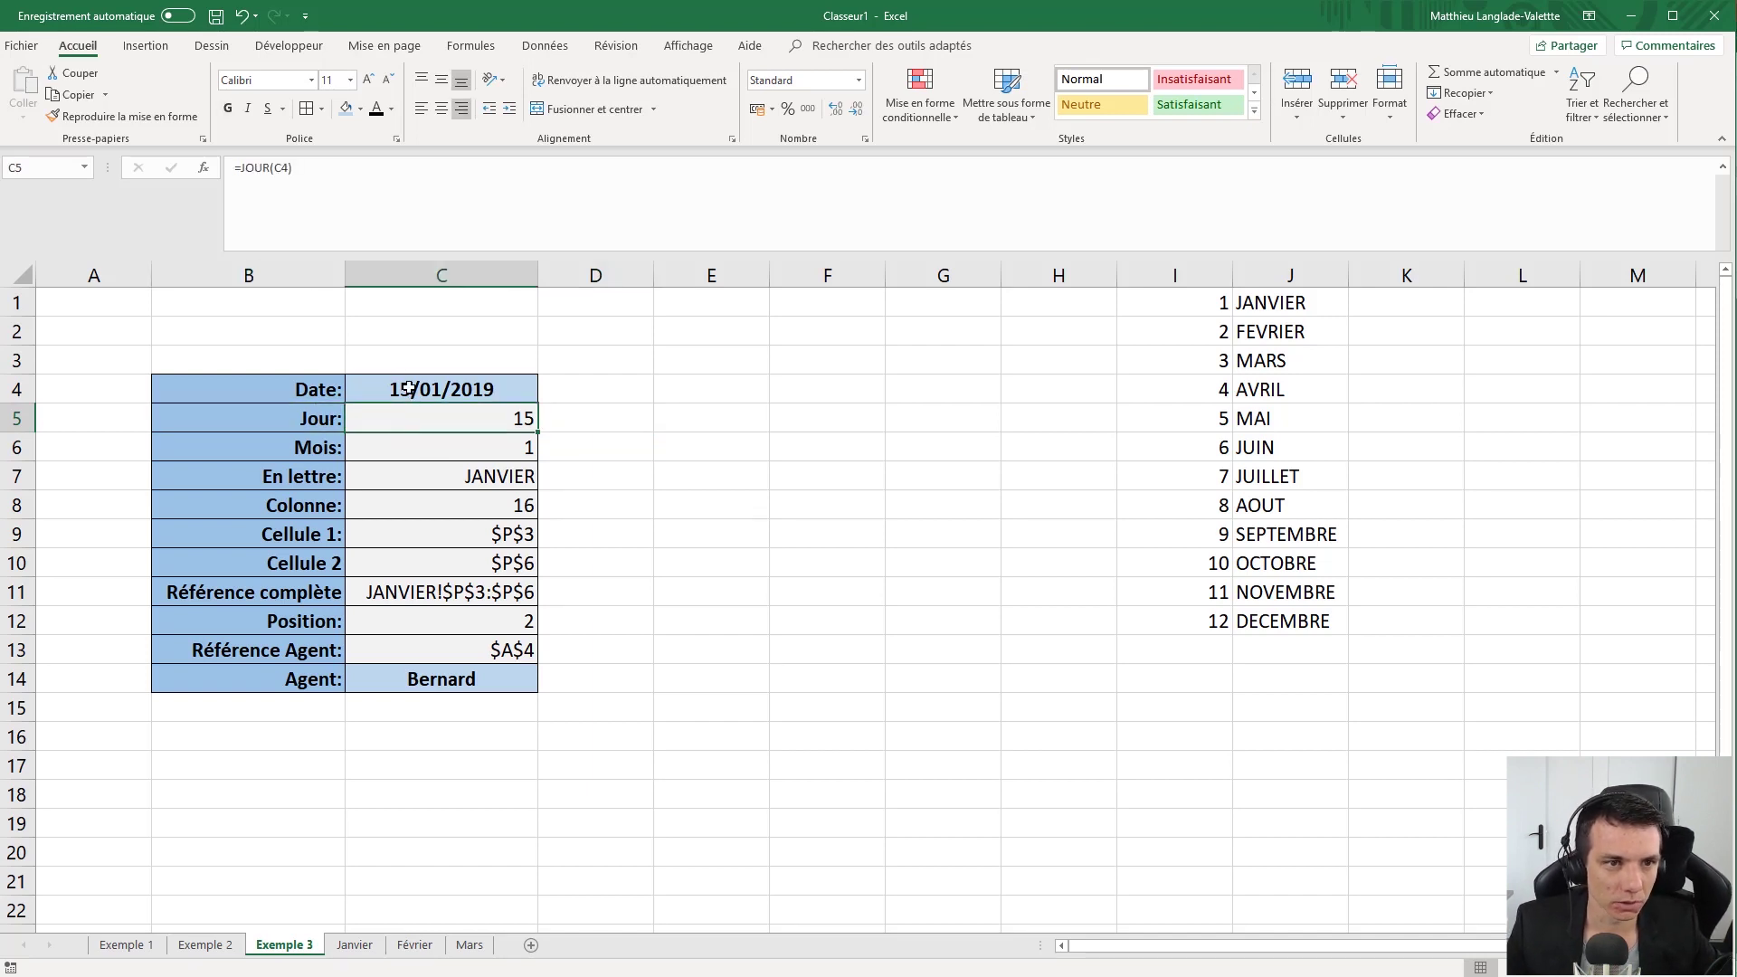
{"action": "left_click", "coordinate": [433, 449]}
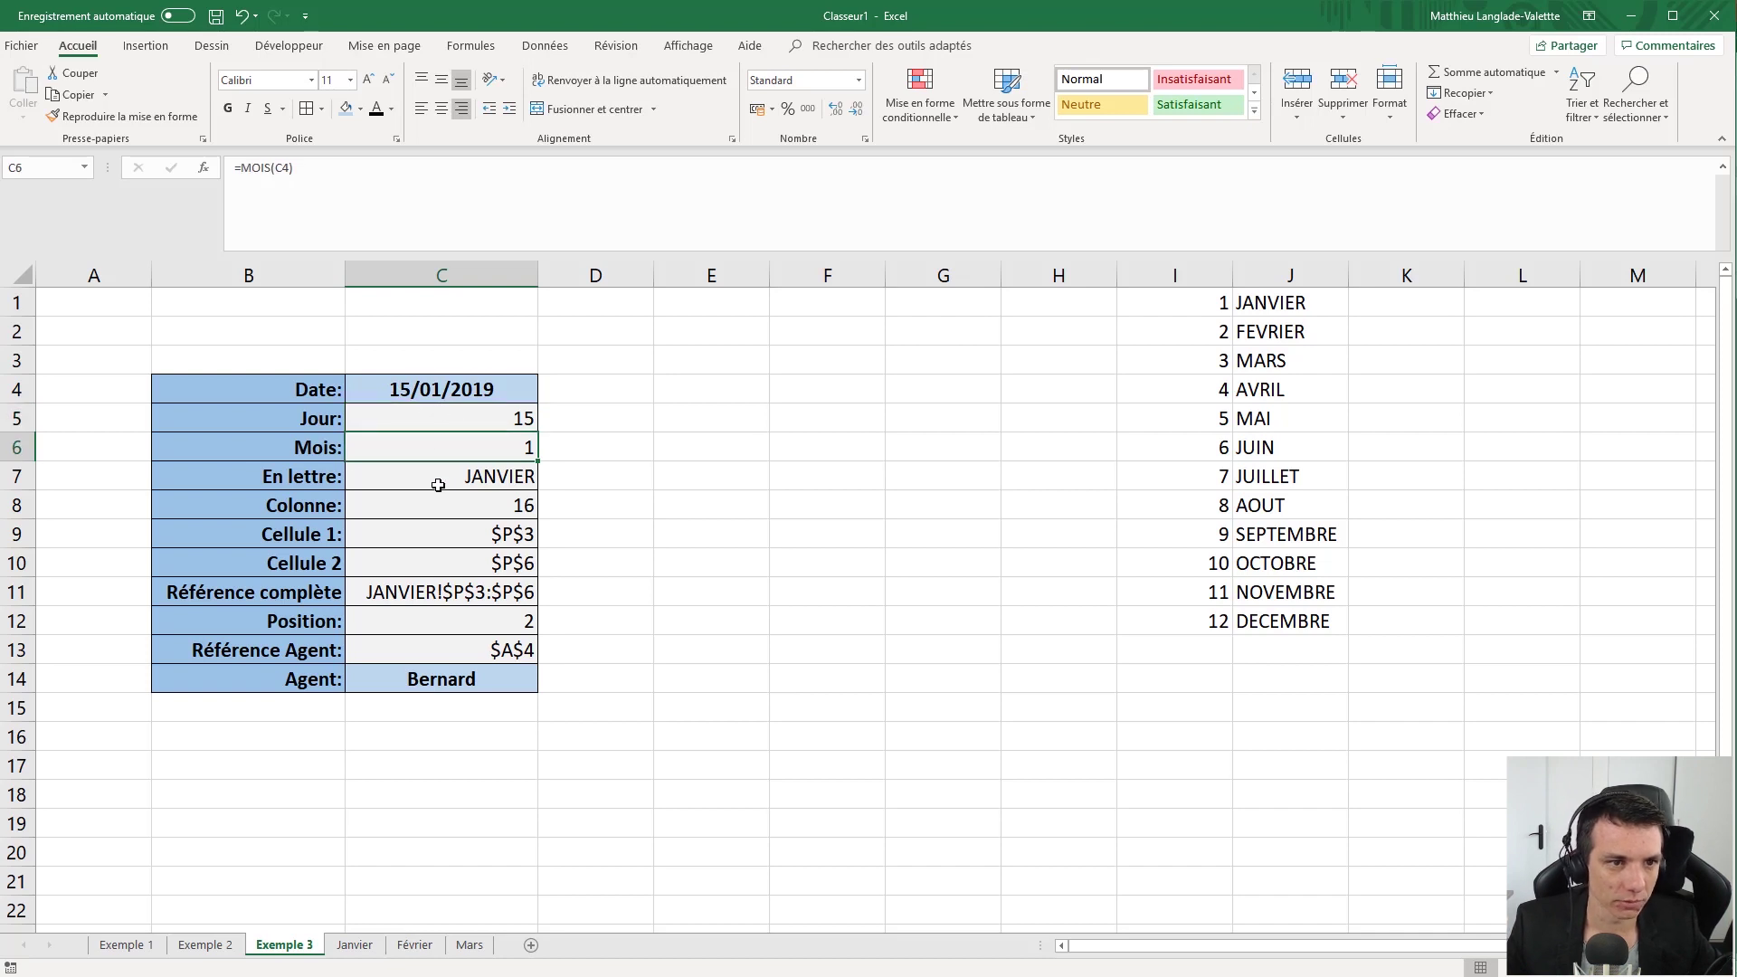
{"action": "left_click", "coordinate": [441, 480]}
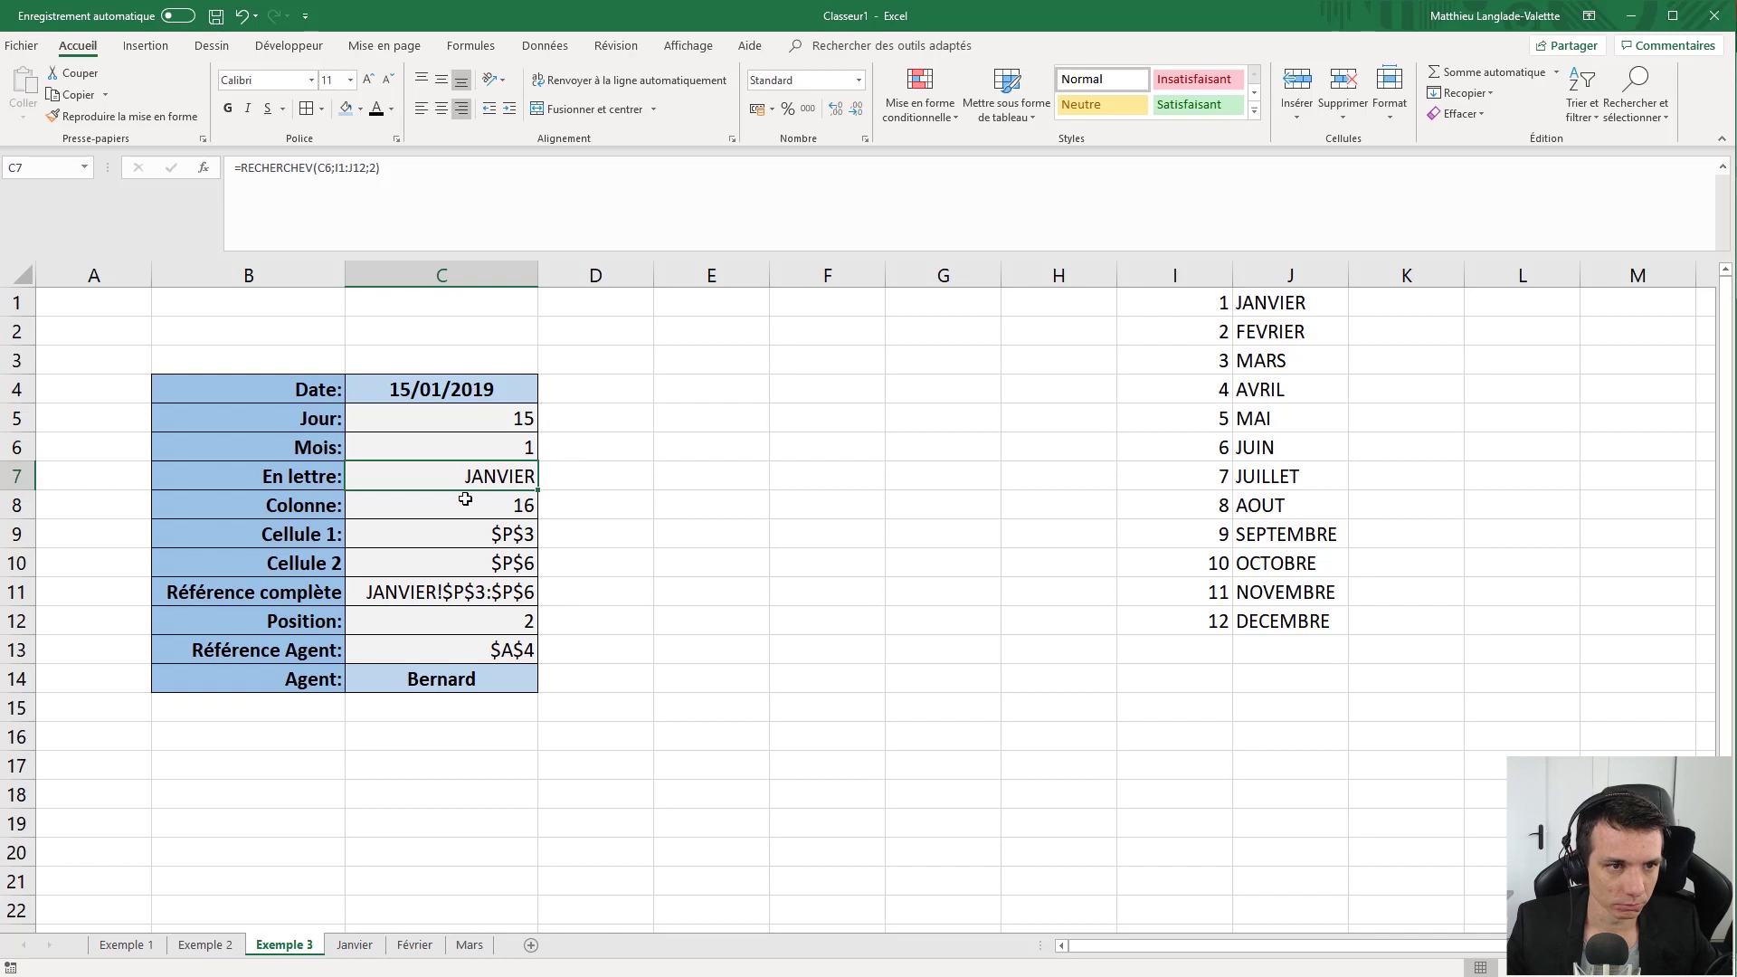
Re-commit C7 and the C8 column formula showing 16, then open the Janvier sheet.
{"action": "left_click", "coordinate": [458, 208]}
{"action": "key", "text": "Return"}
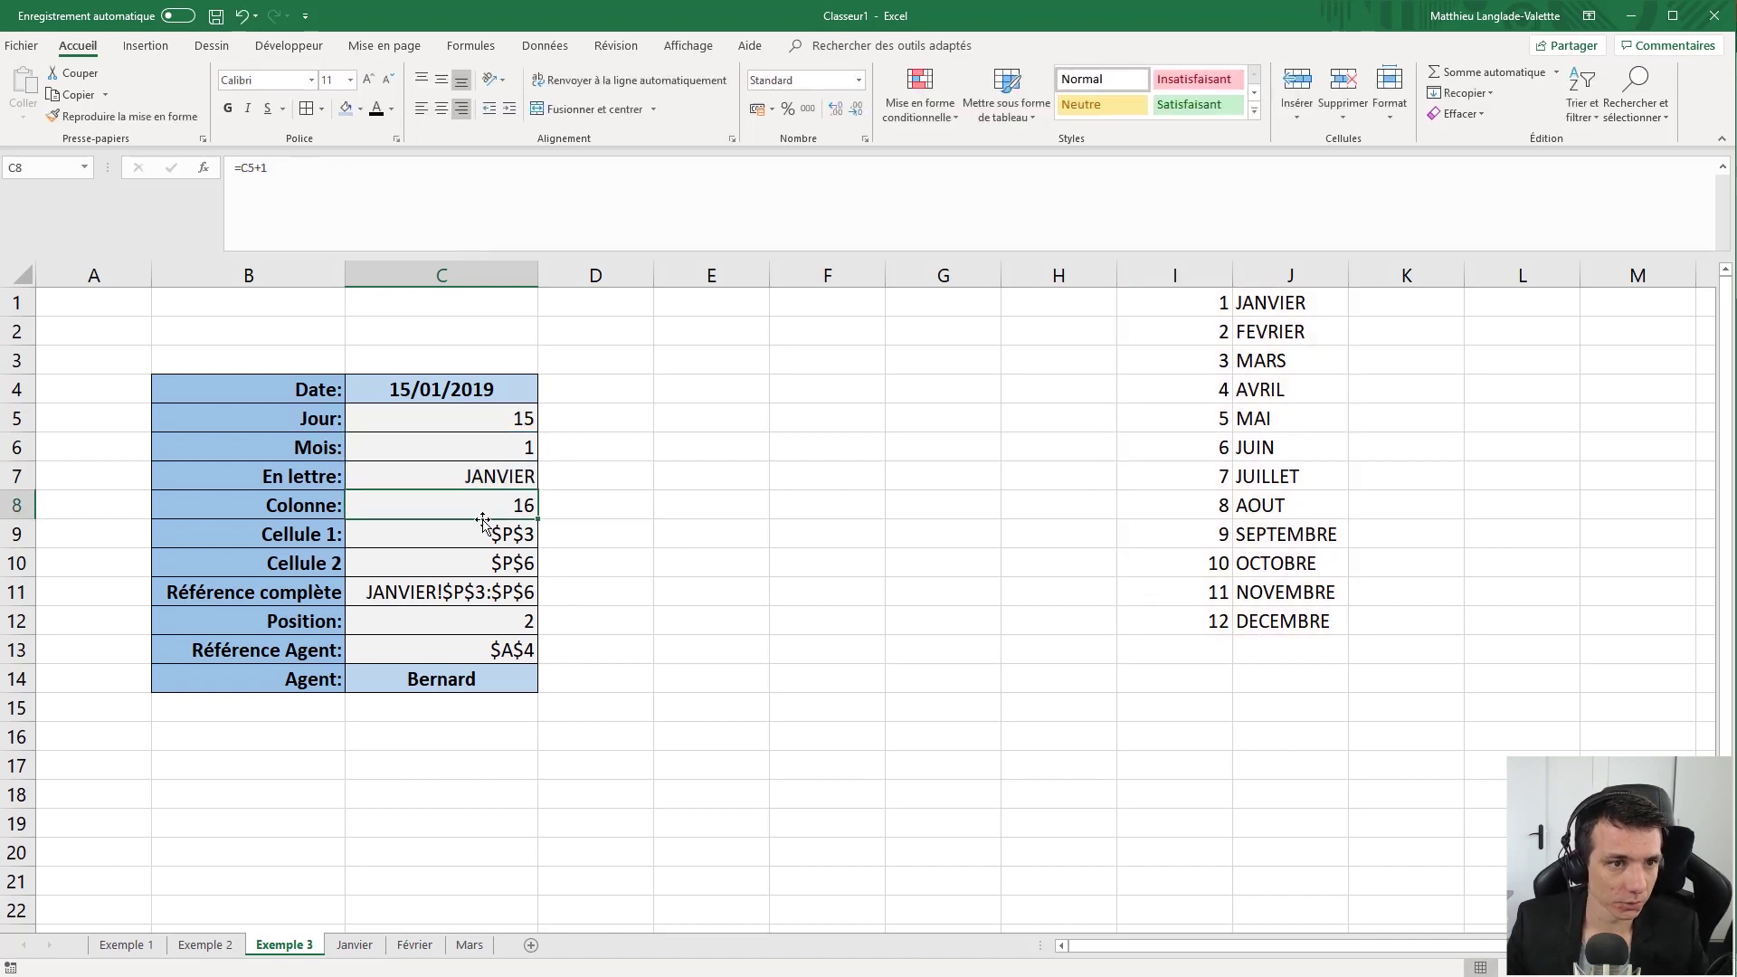
{"action": "left_click", "coordinate": [368, 182]}
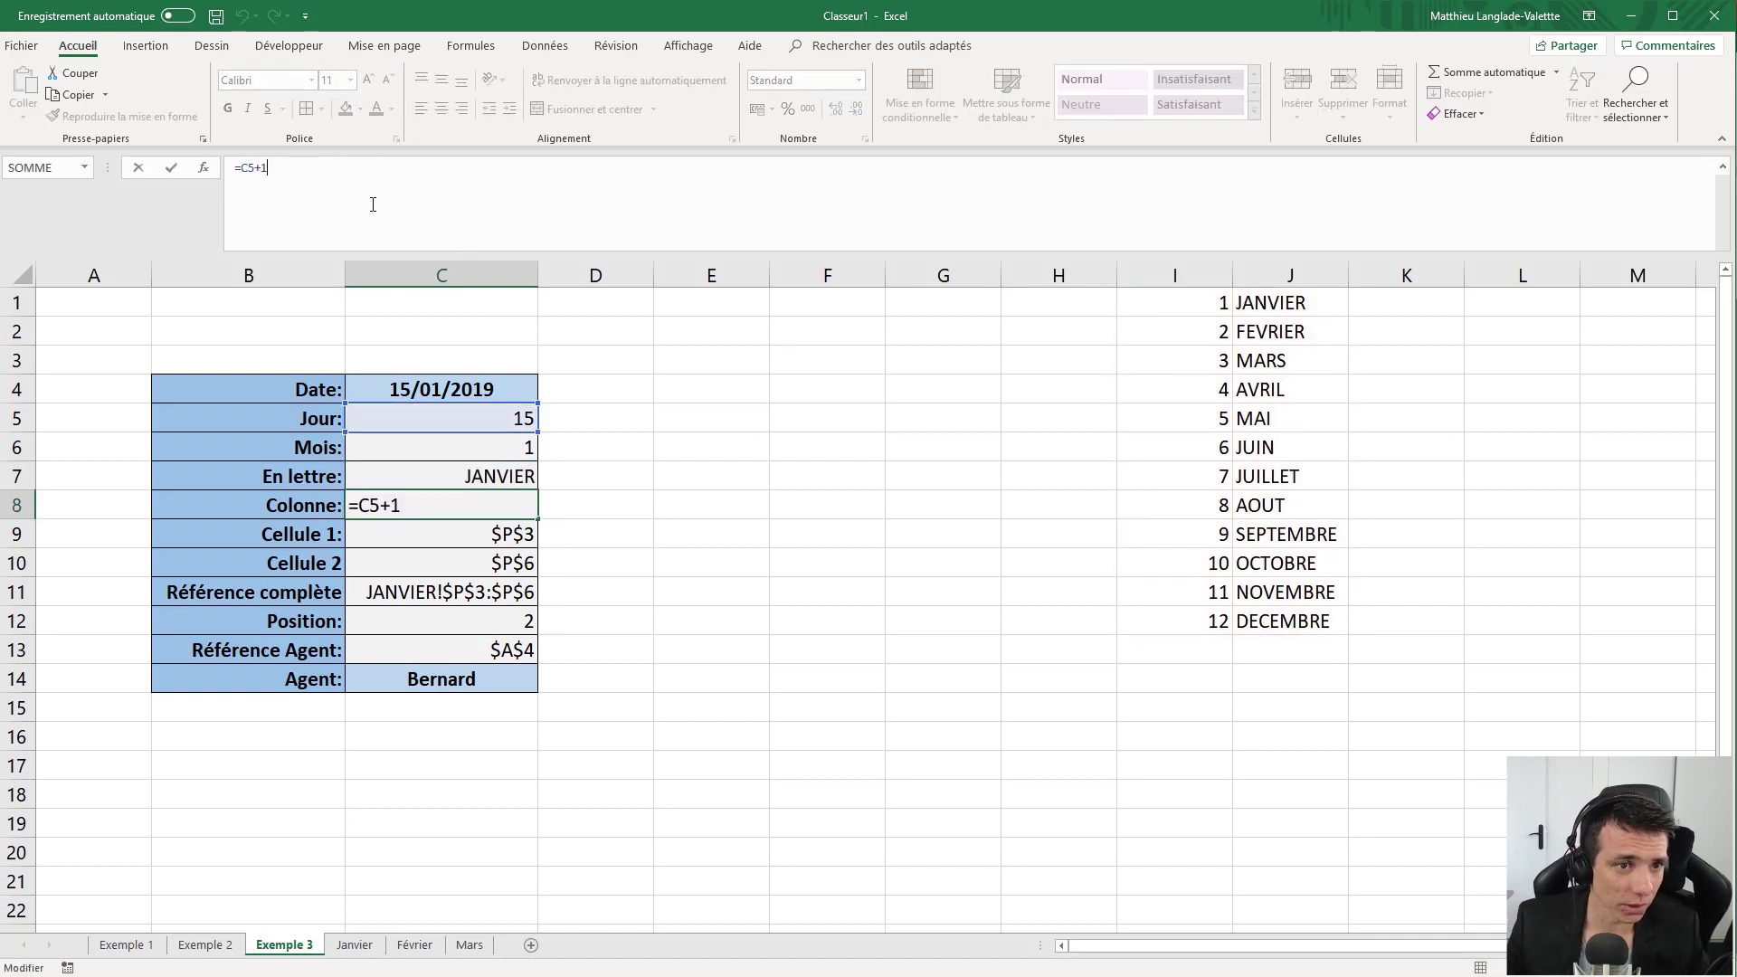
{"action": "key", "text": "Return"}
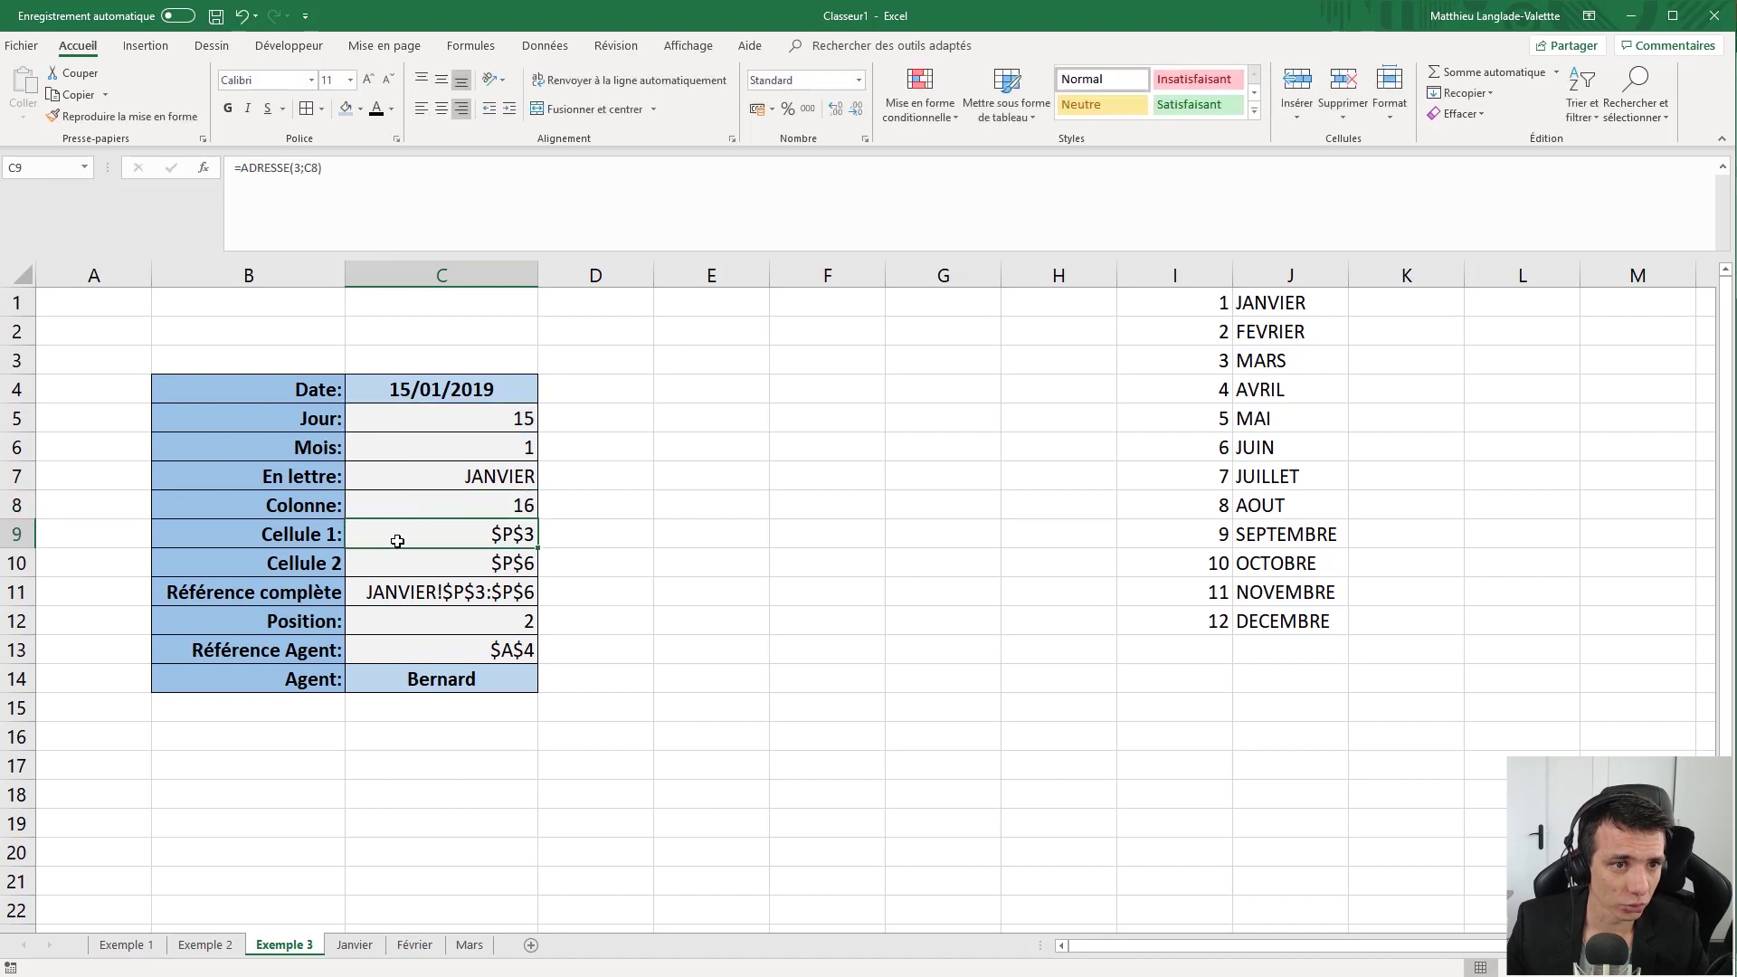
{"action": "left_click", "coordinate": [461, 419]}
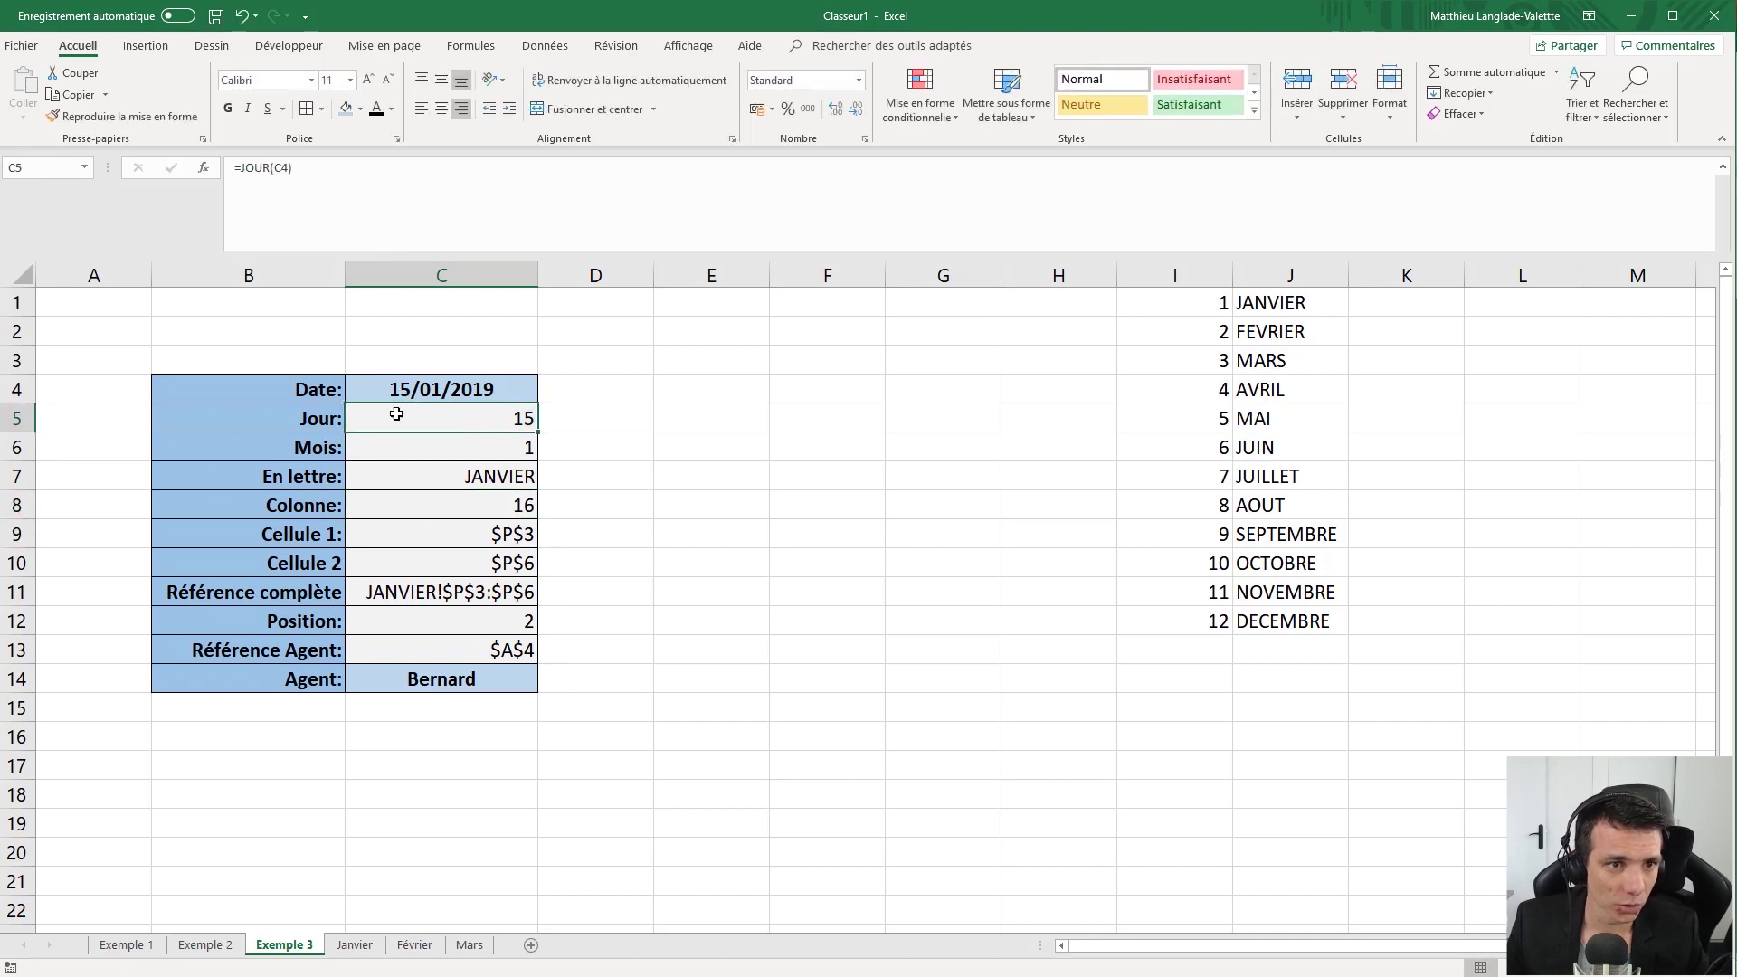
{"action": "left_click", "coordinate": [354, 944]}
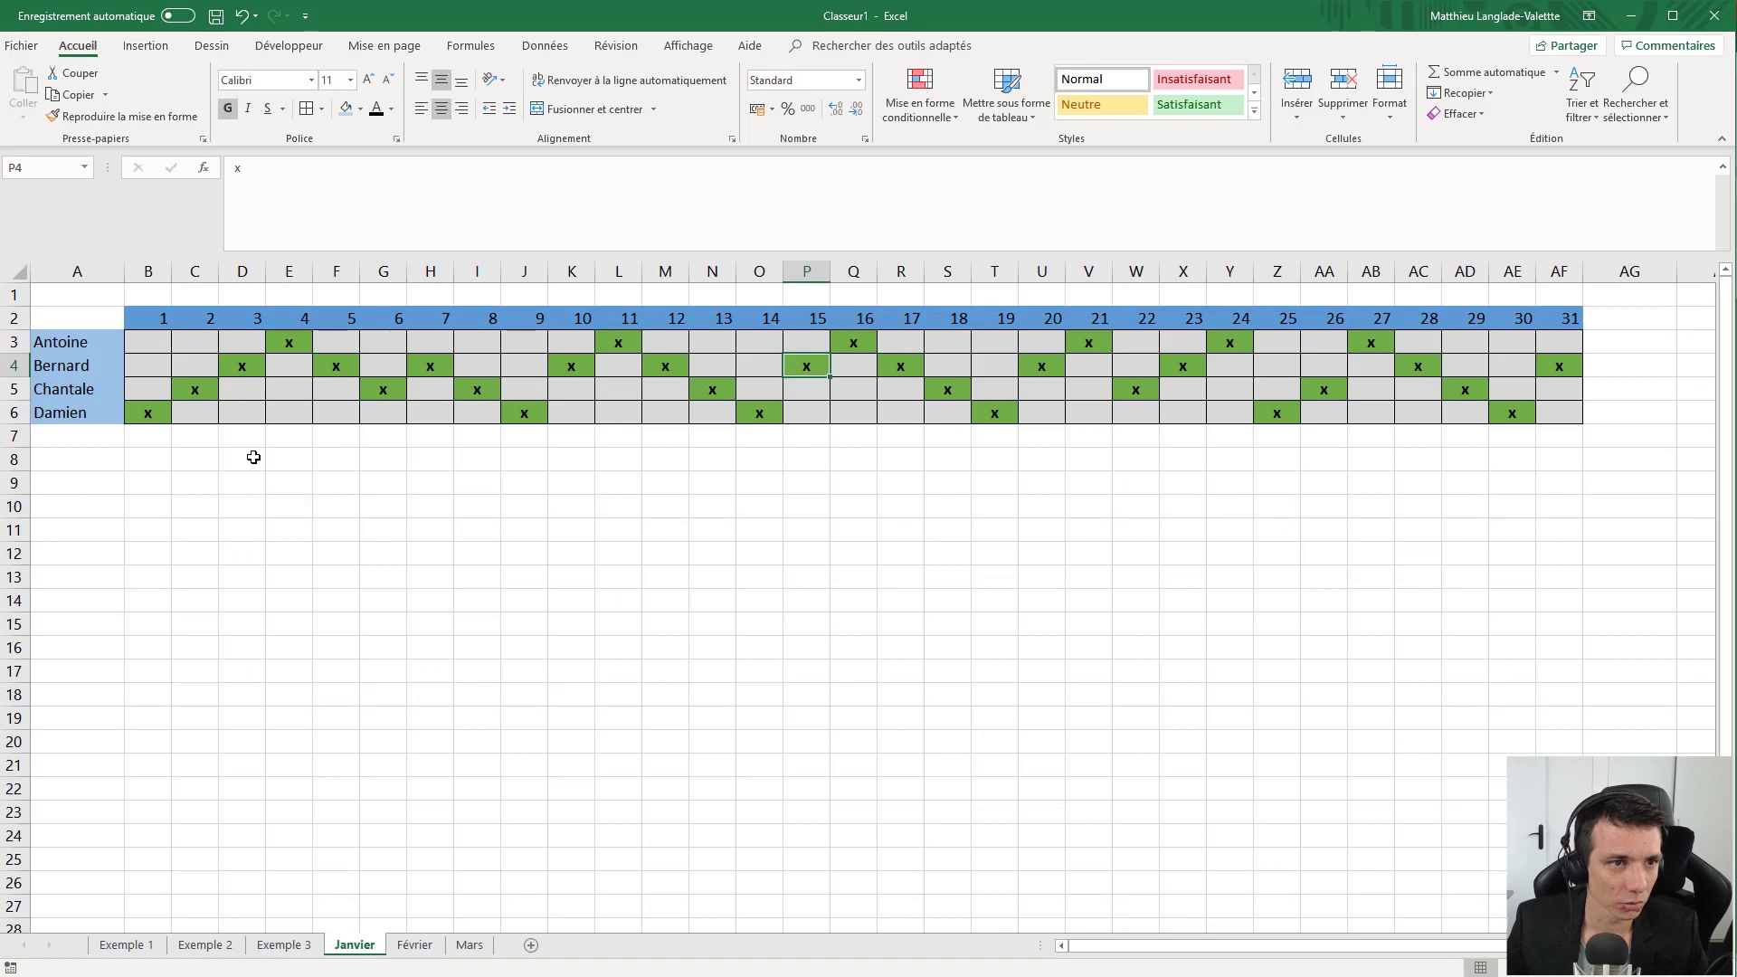
{"action": "left_click", "coordinate": [814, 318]}
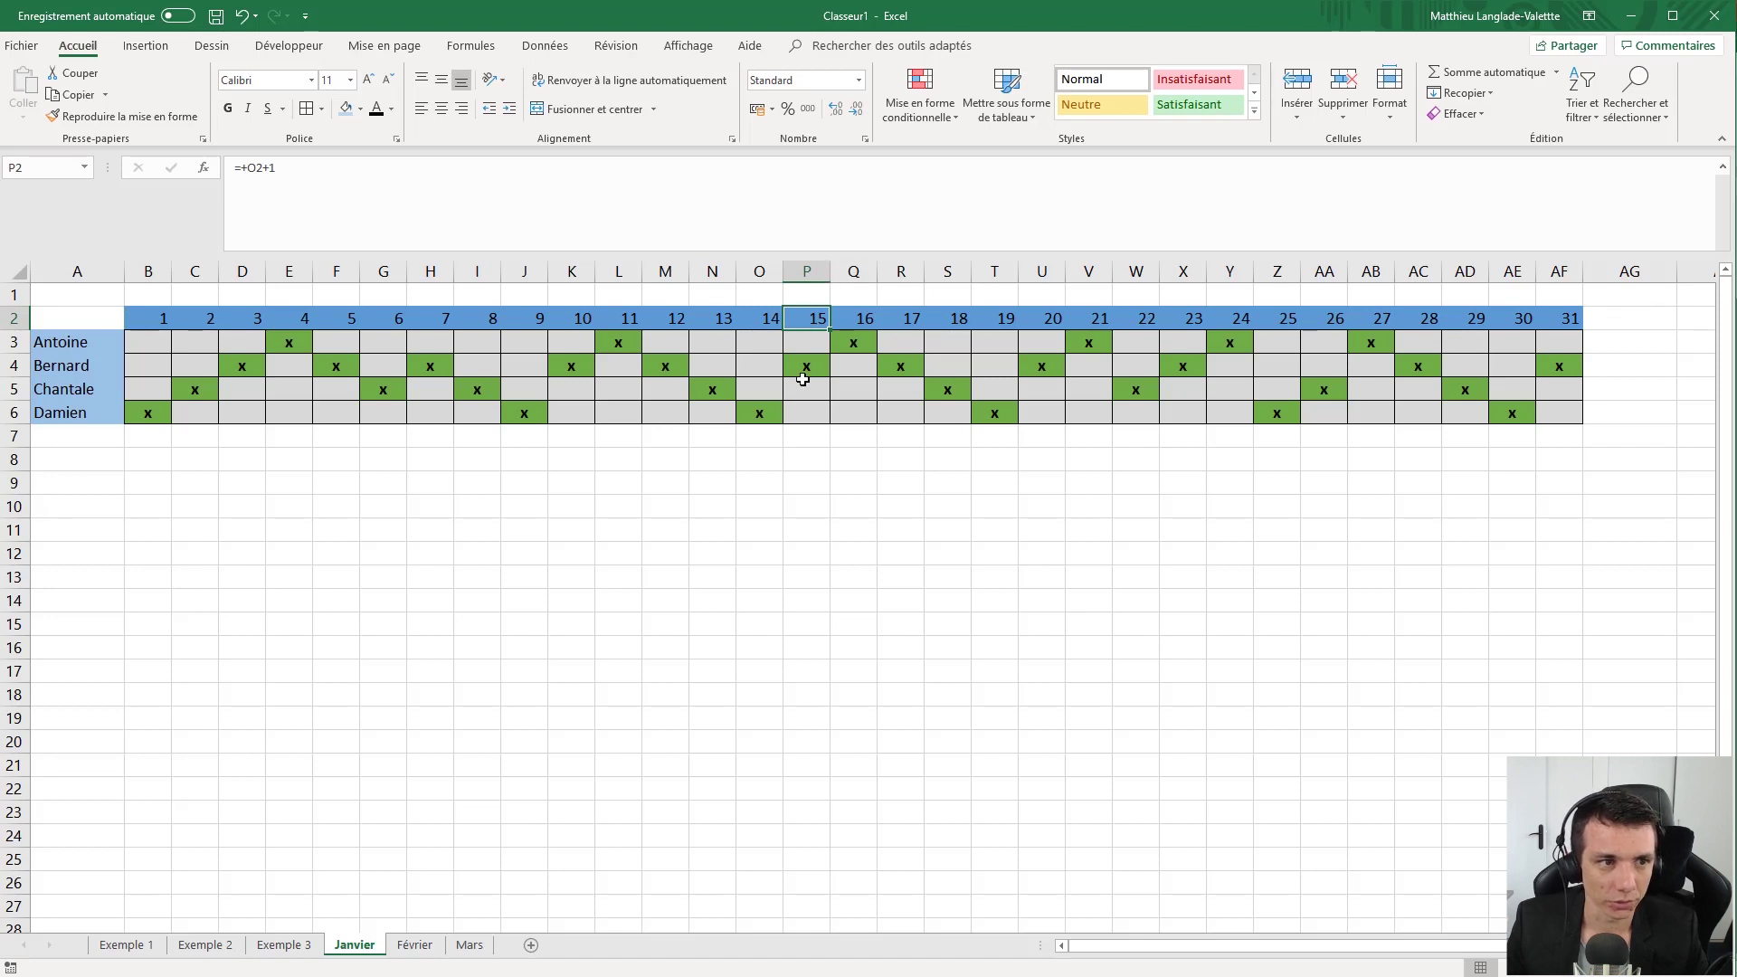
{"action": "left_click", "coordinate": [288, 946]}
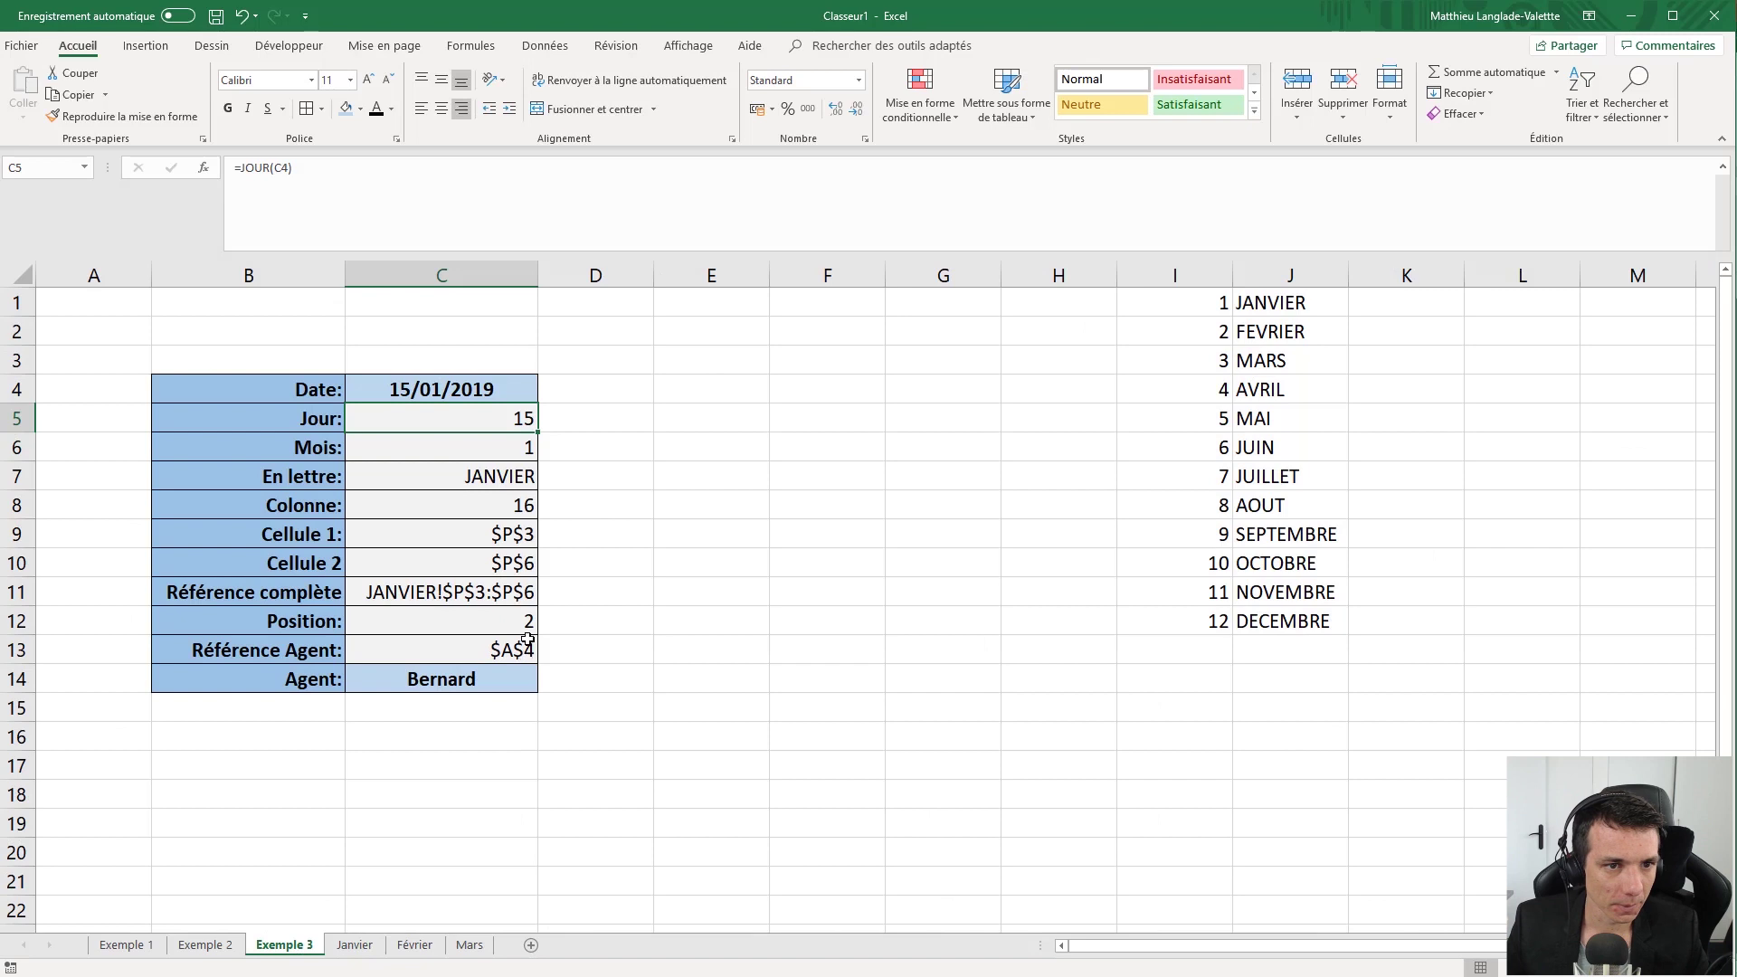
{"action": "left_click", "coordinate": [515, 505]}
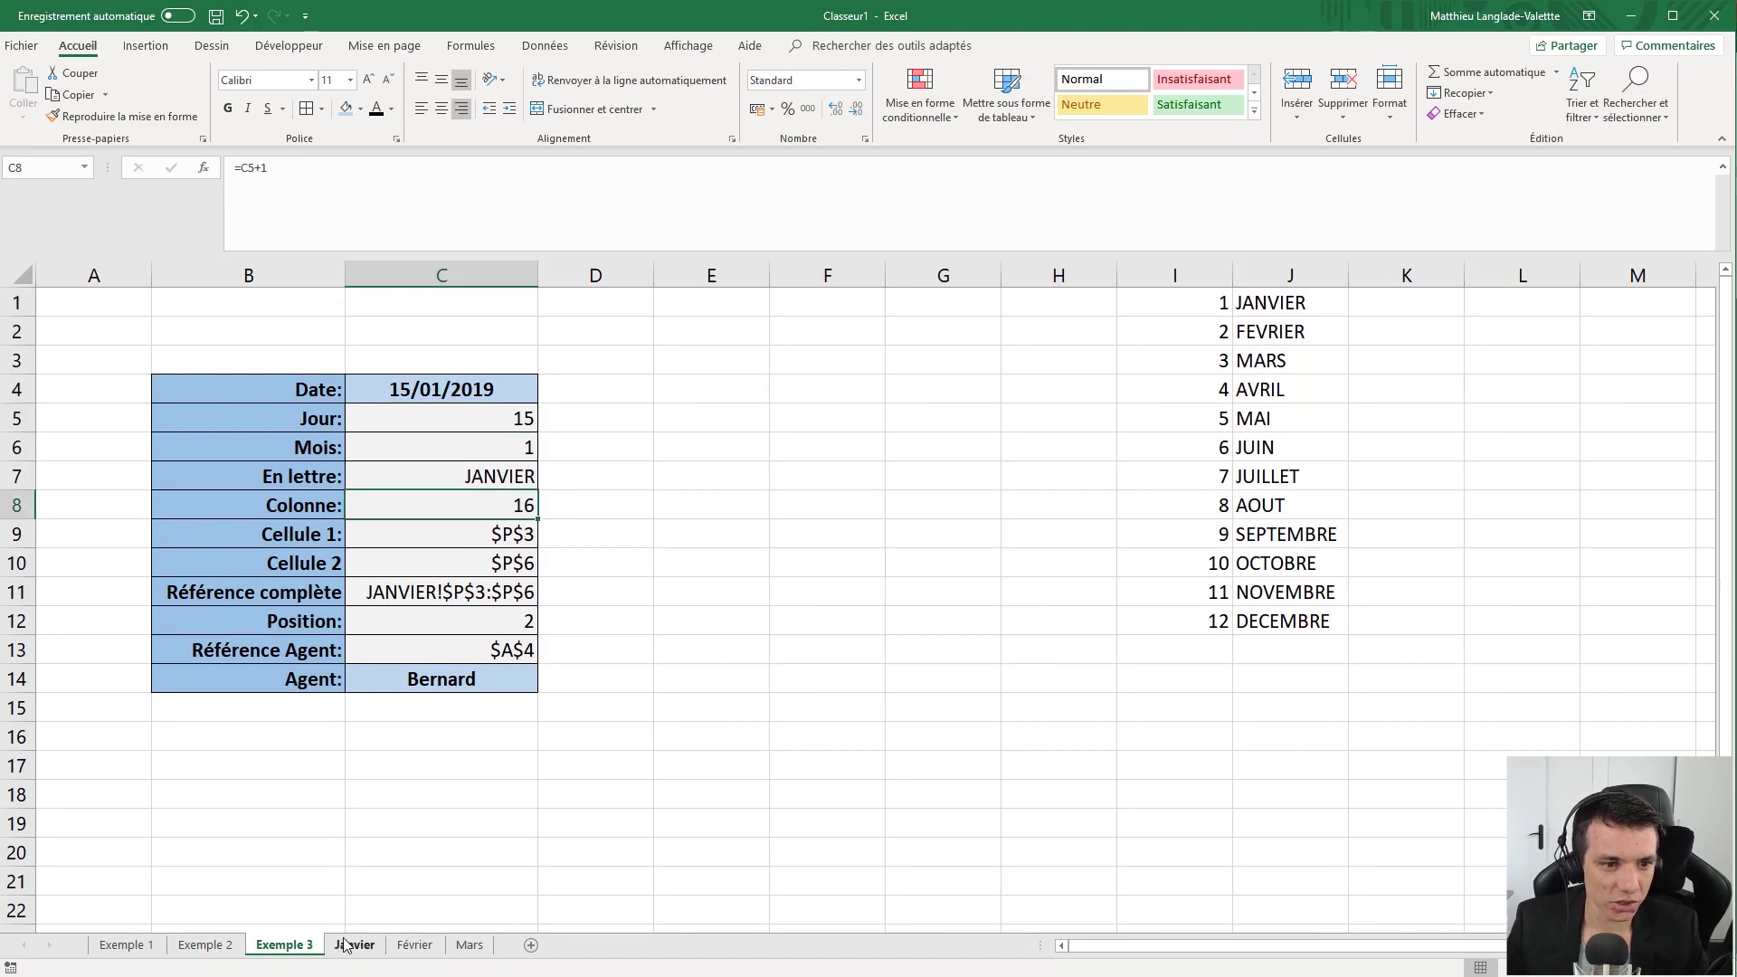
{"action": "left_click", "coordinate": [333, 534]}
{"action": "left_click", "coordinate": [323, 564]}
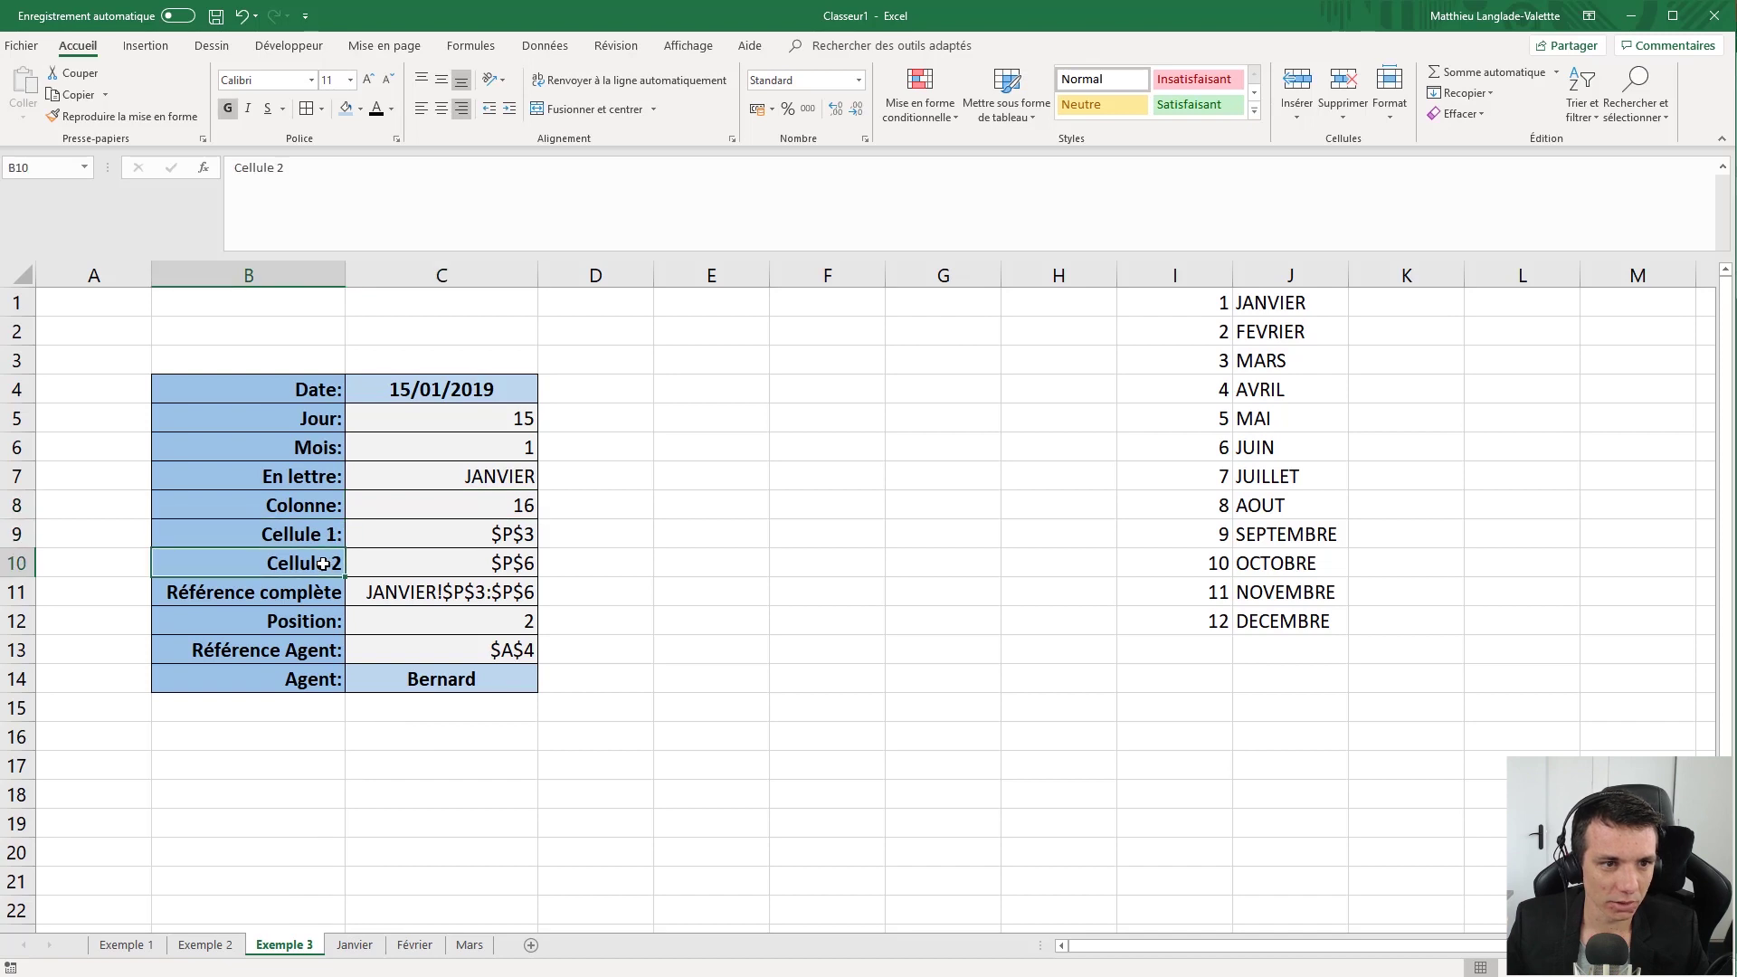
{"action": "left_click", "coordinate": [353, 943]}
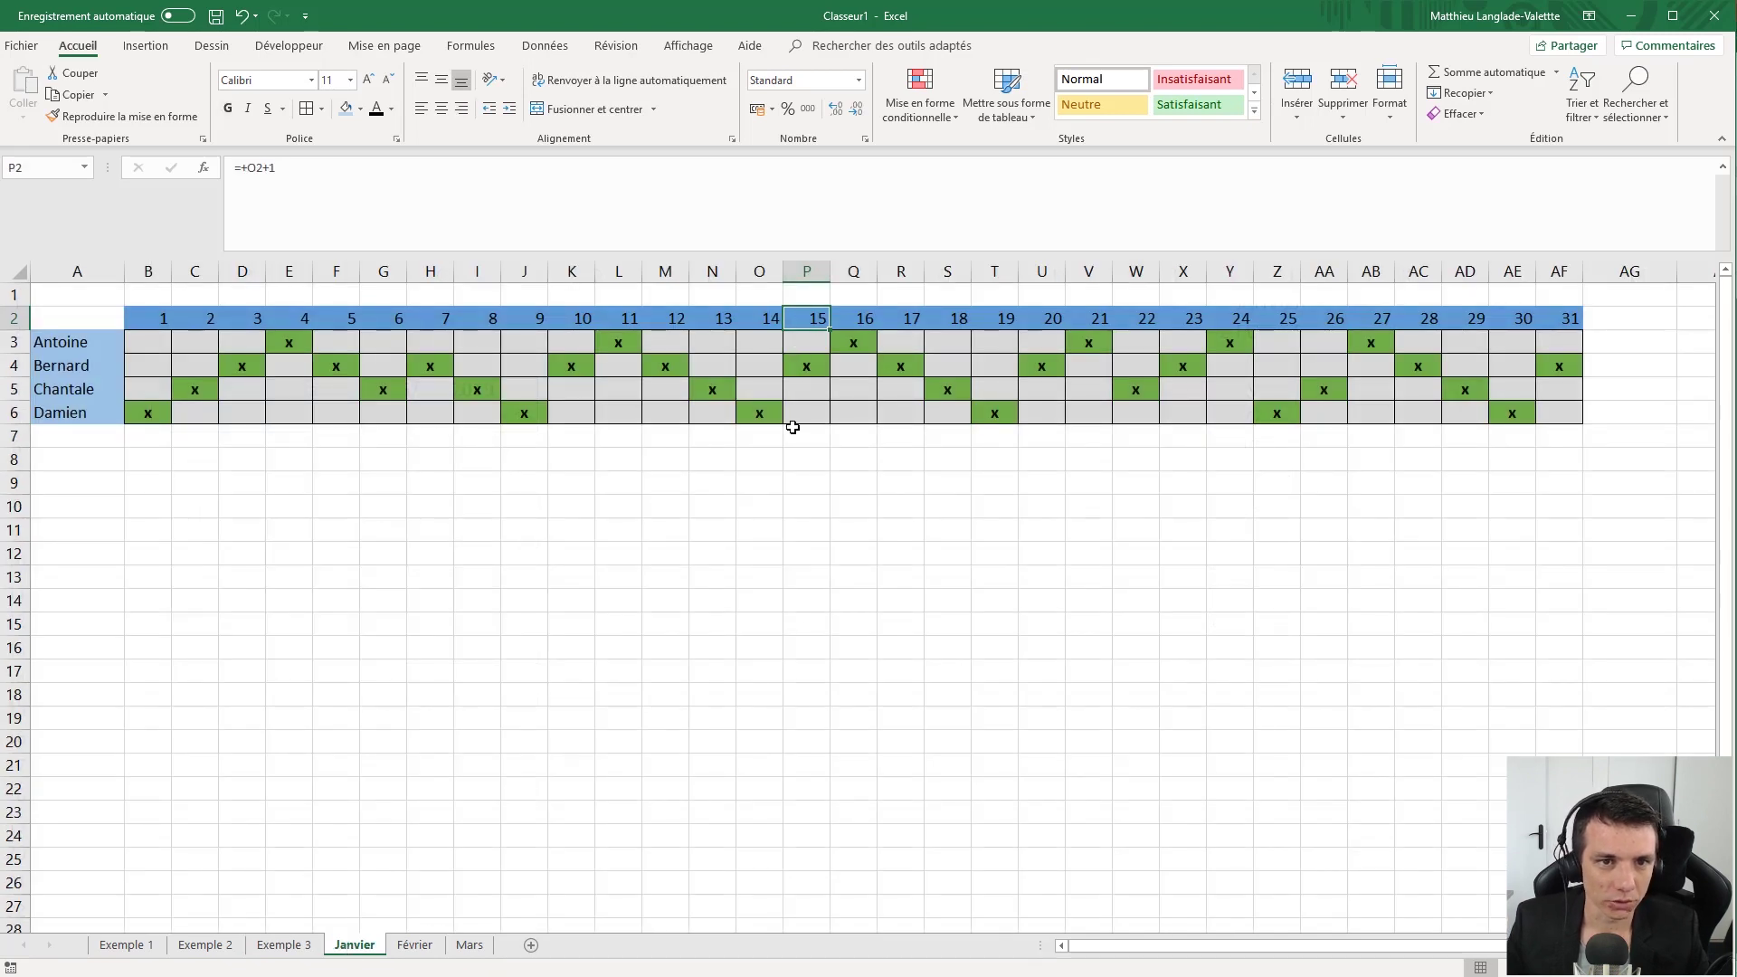
{"action": "left_click_drag", "start_coordinate": [803, 344], "coordinate": [809, 421]}
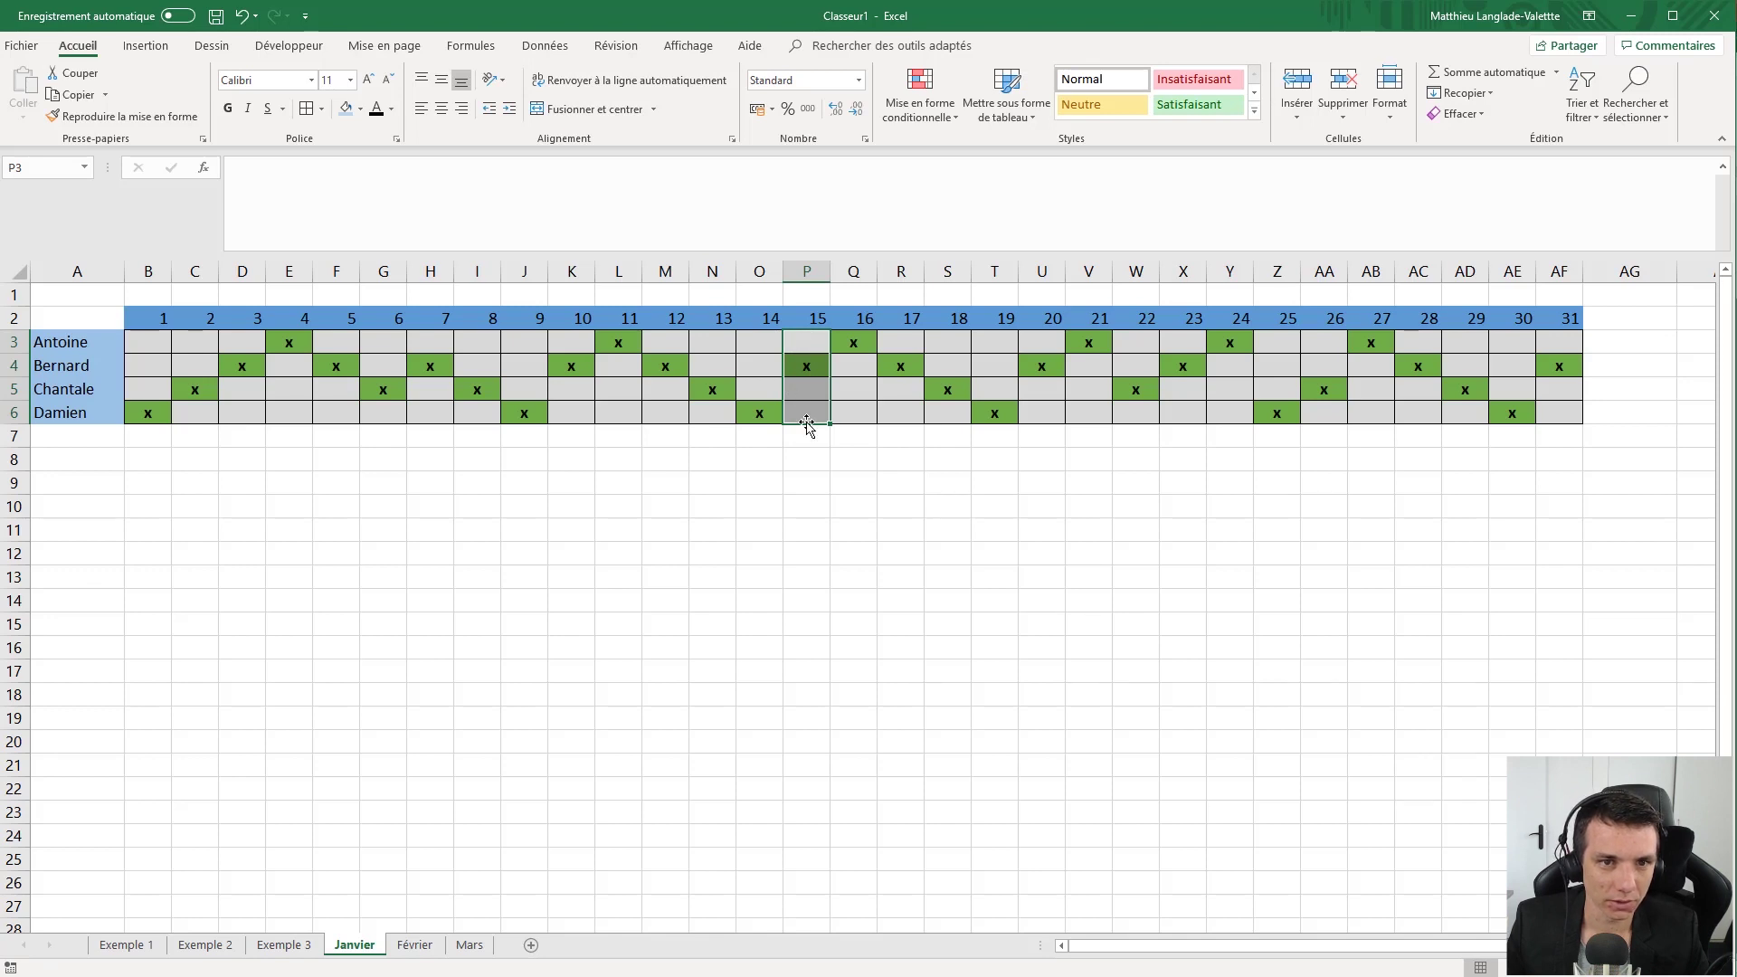
{"action": "left_click", "coordinate": [306, 944]}
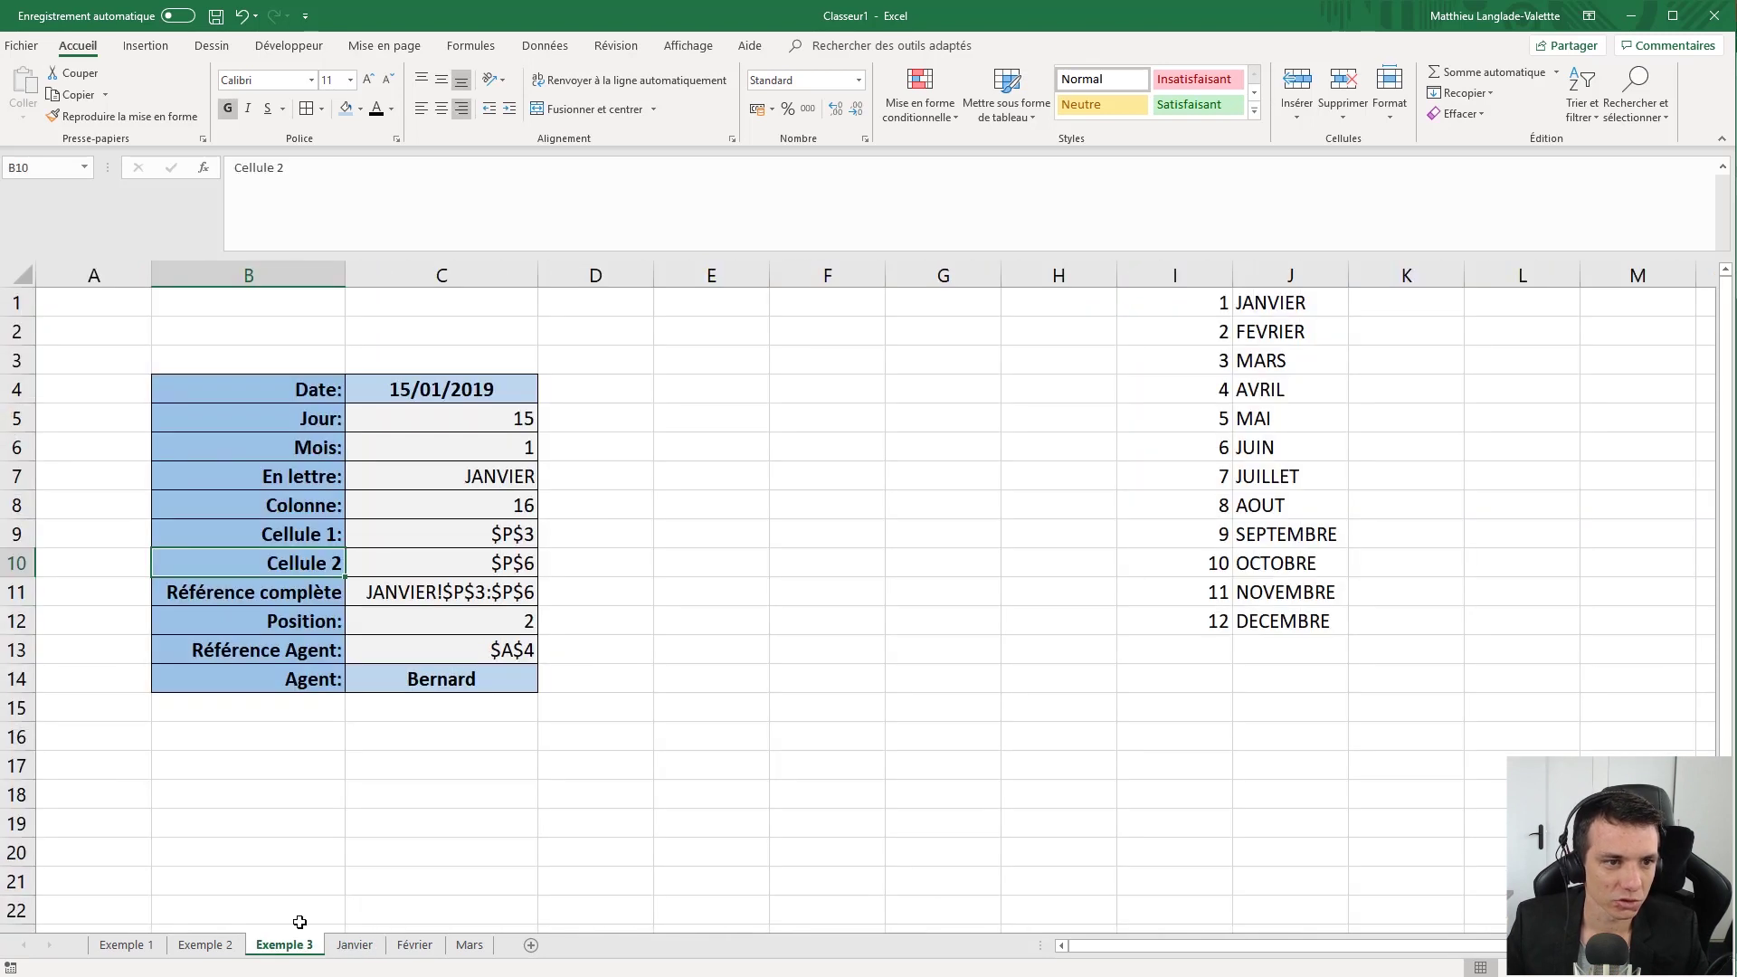
{"action": "left_click", "coordinate": [503, 529]}
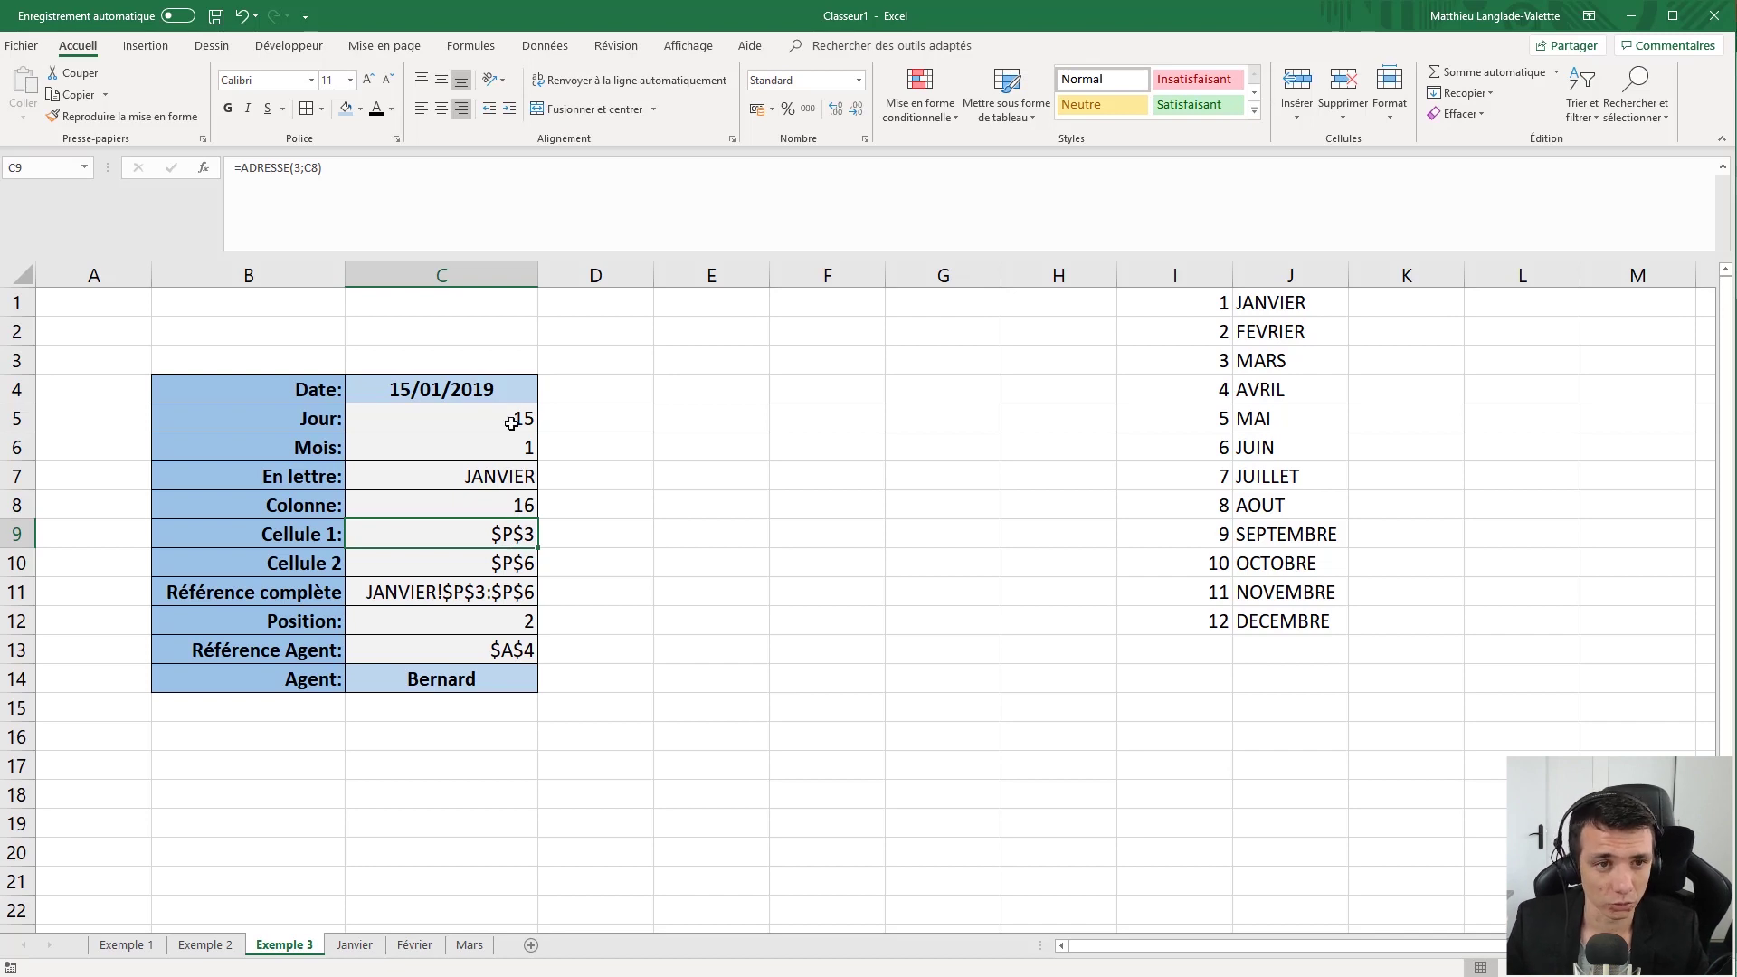
{"action": "left_click", "coordinate": [500, 572]}
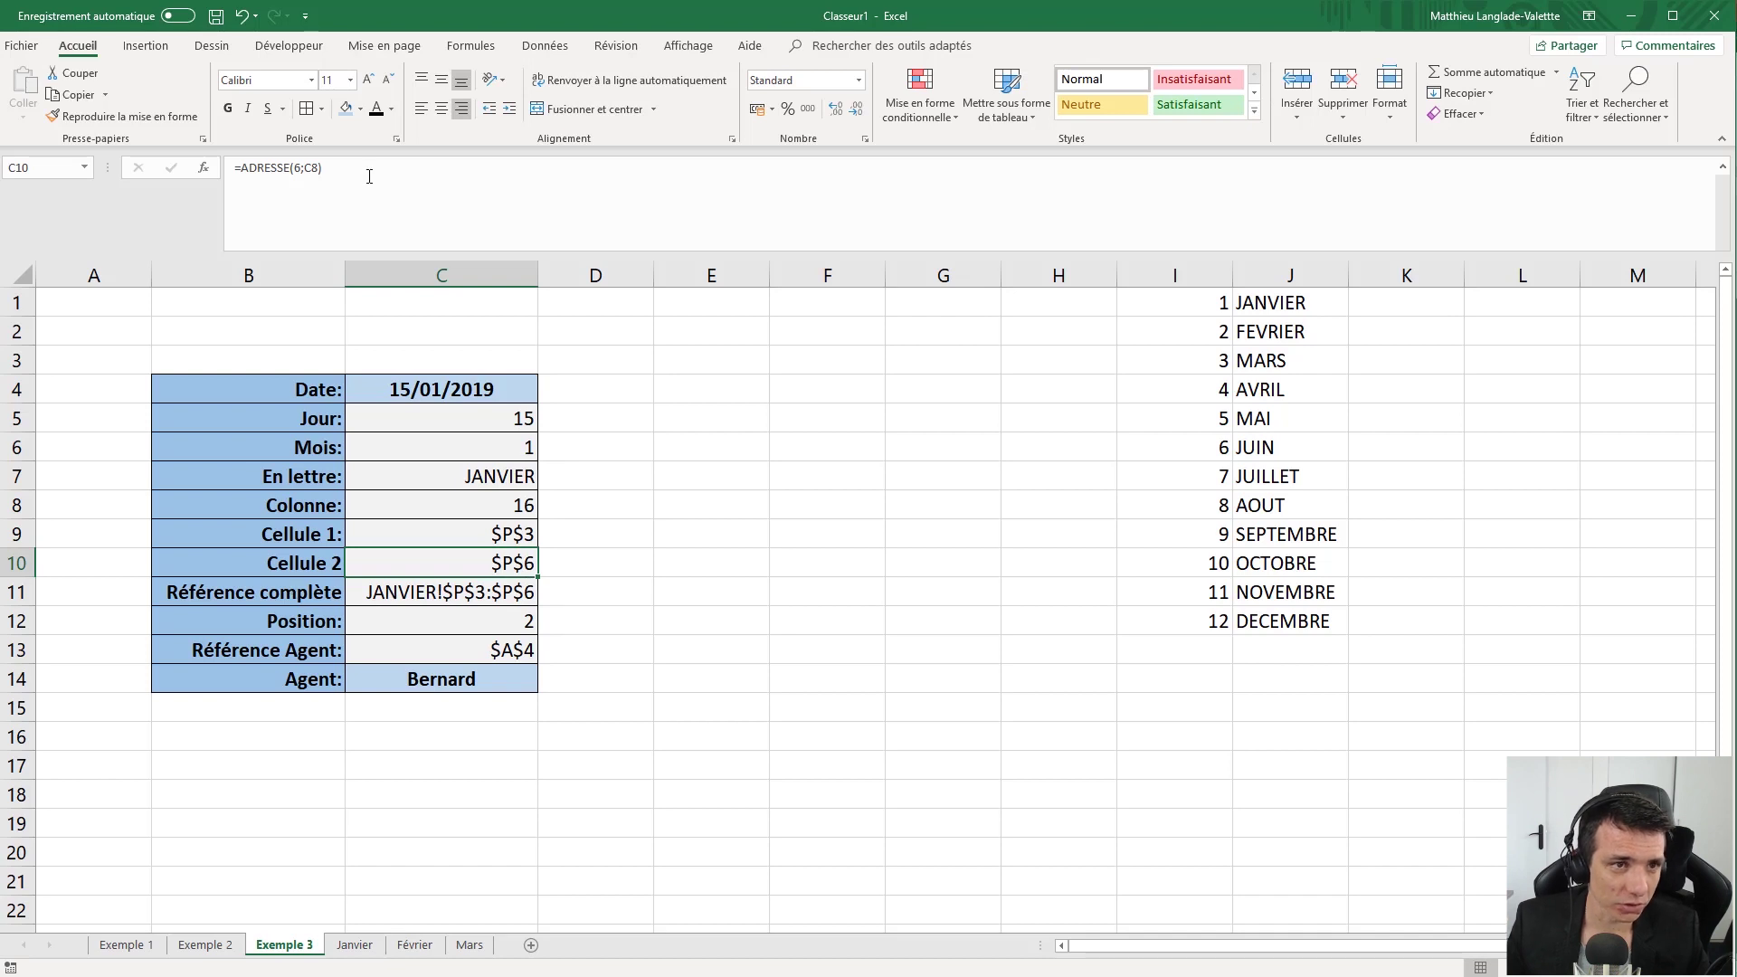
{"action": "left_click", "coordinate": [339, 180]}
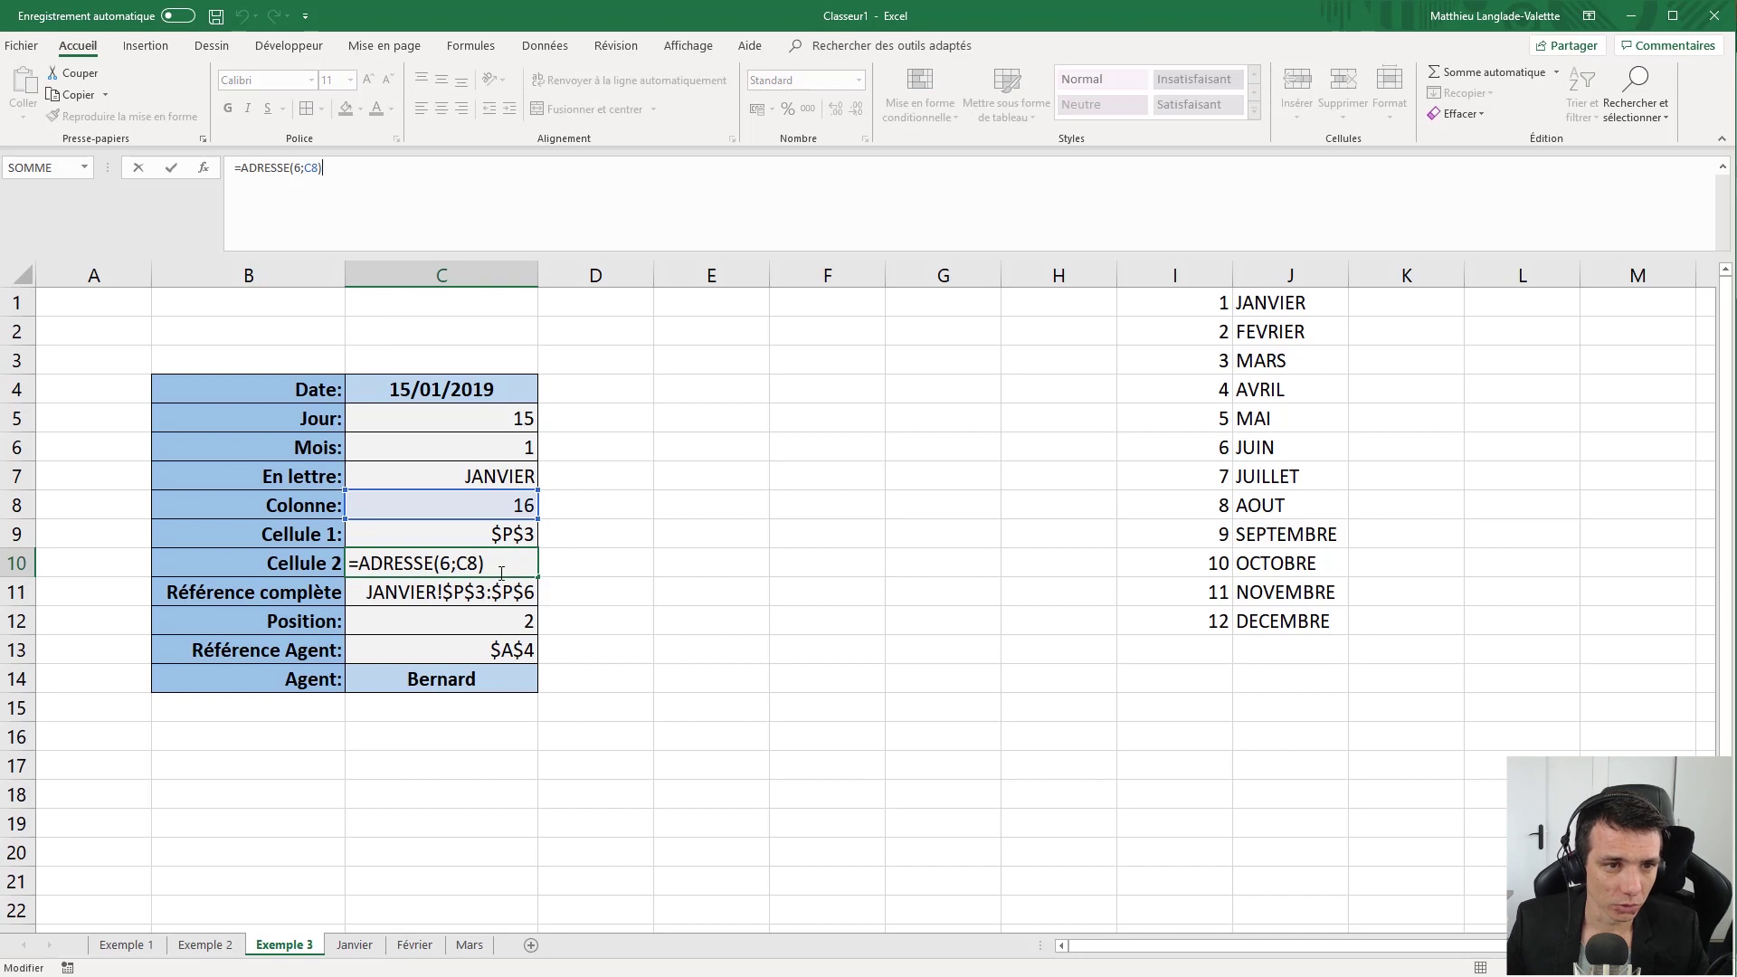
{"action": "left_click", "coordinate": [522, 563]}
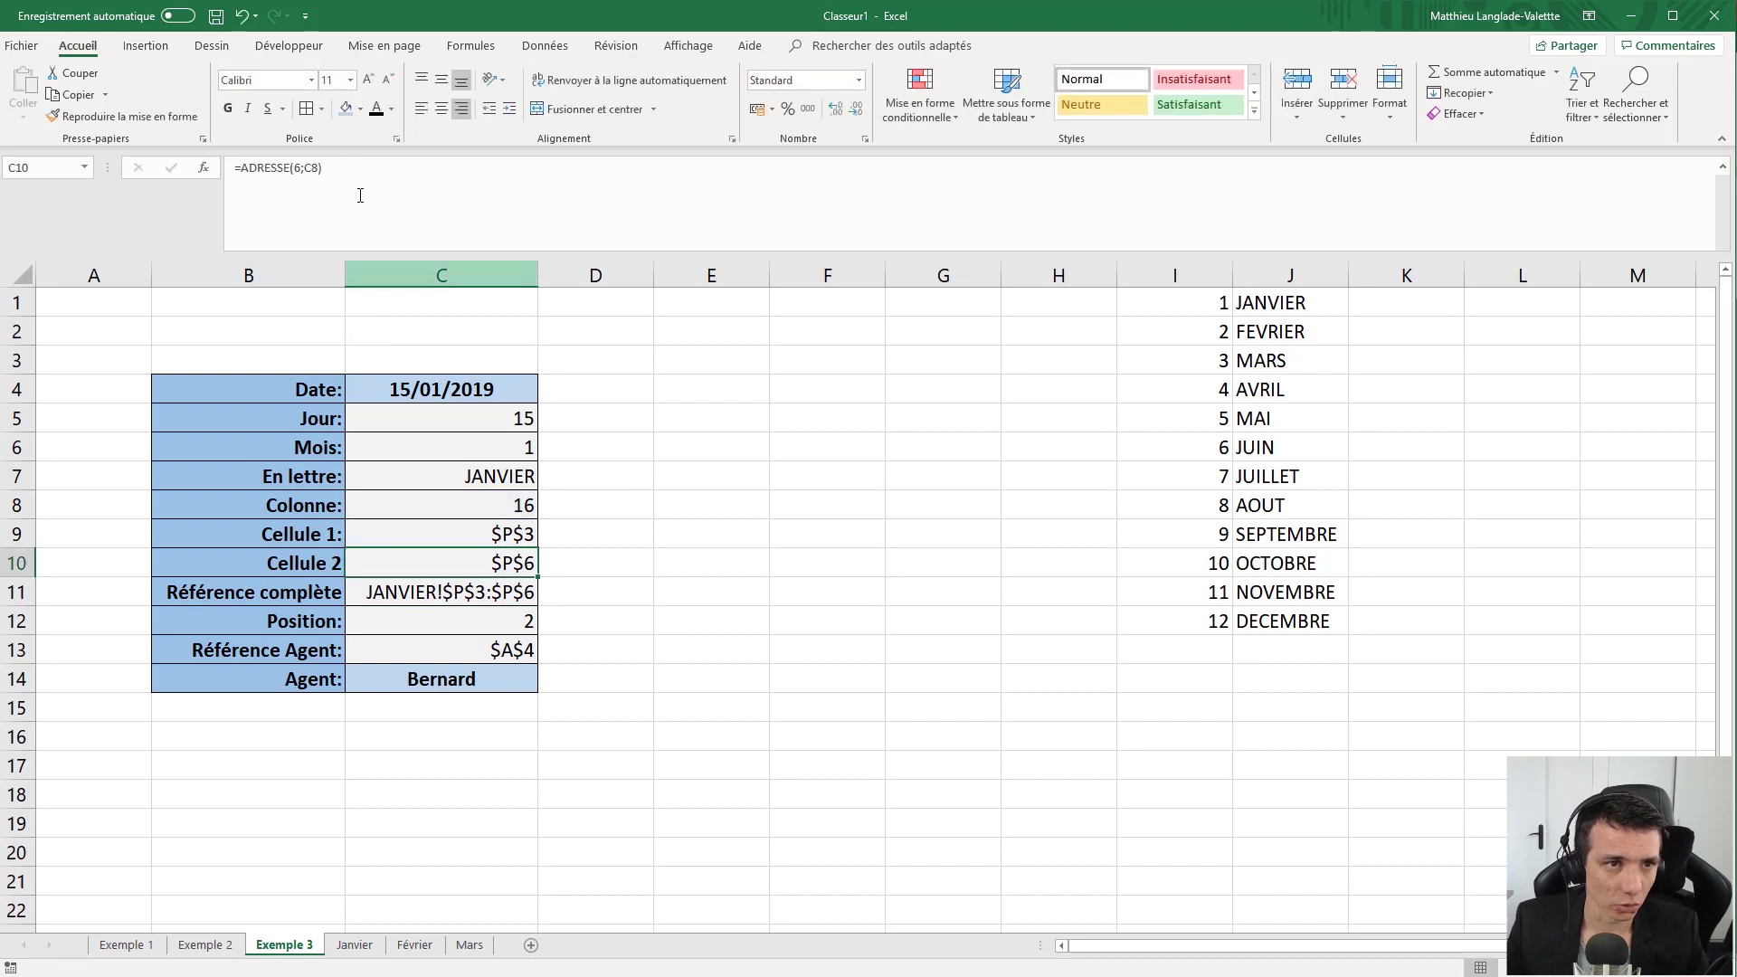
{"action": "left_click", "coordinate": [294, 168]}
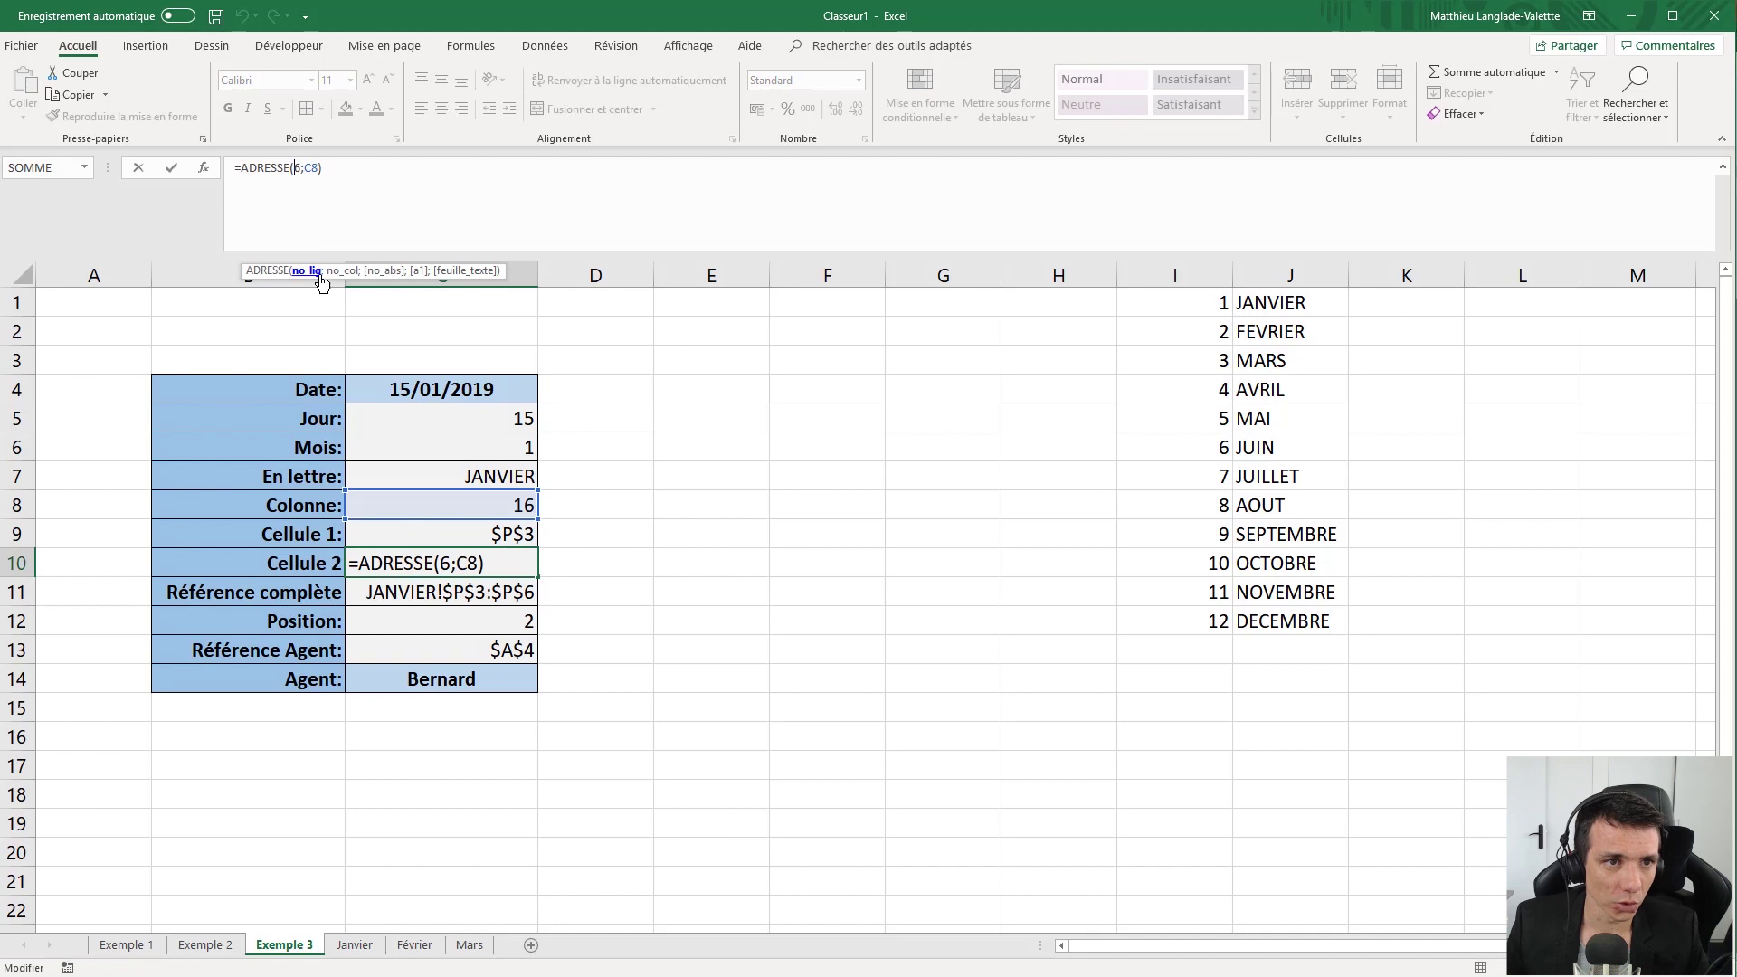
{"action": "left_click", "coordinate": [312, 170]}
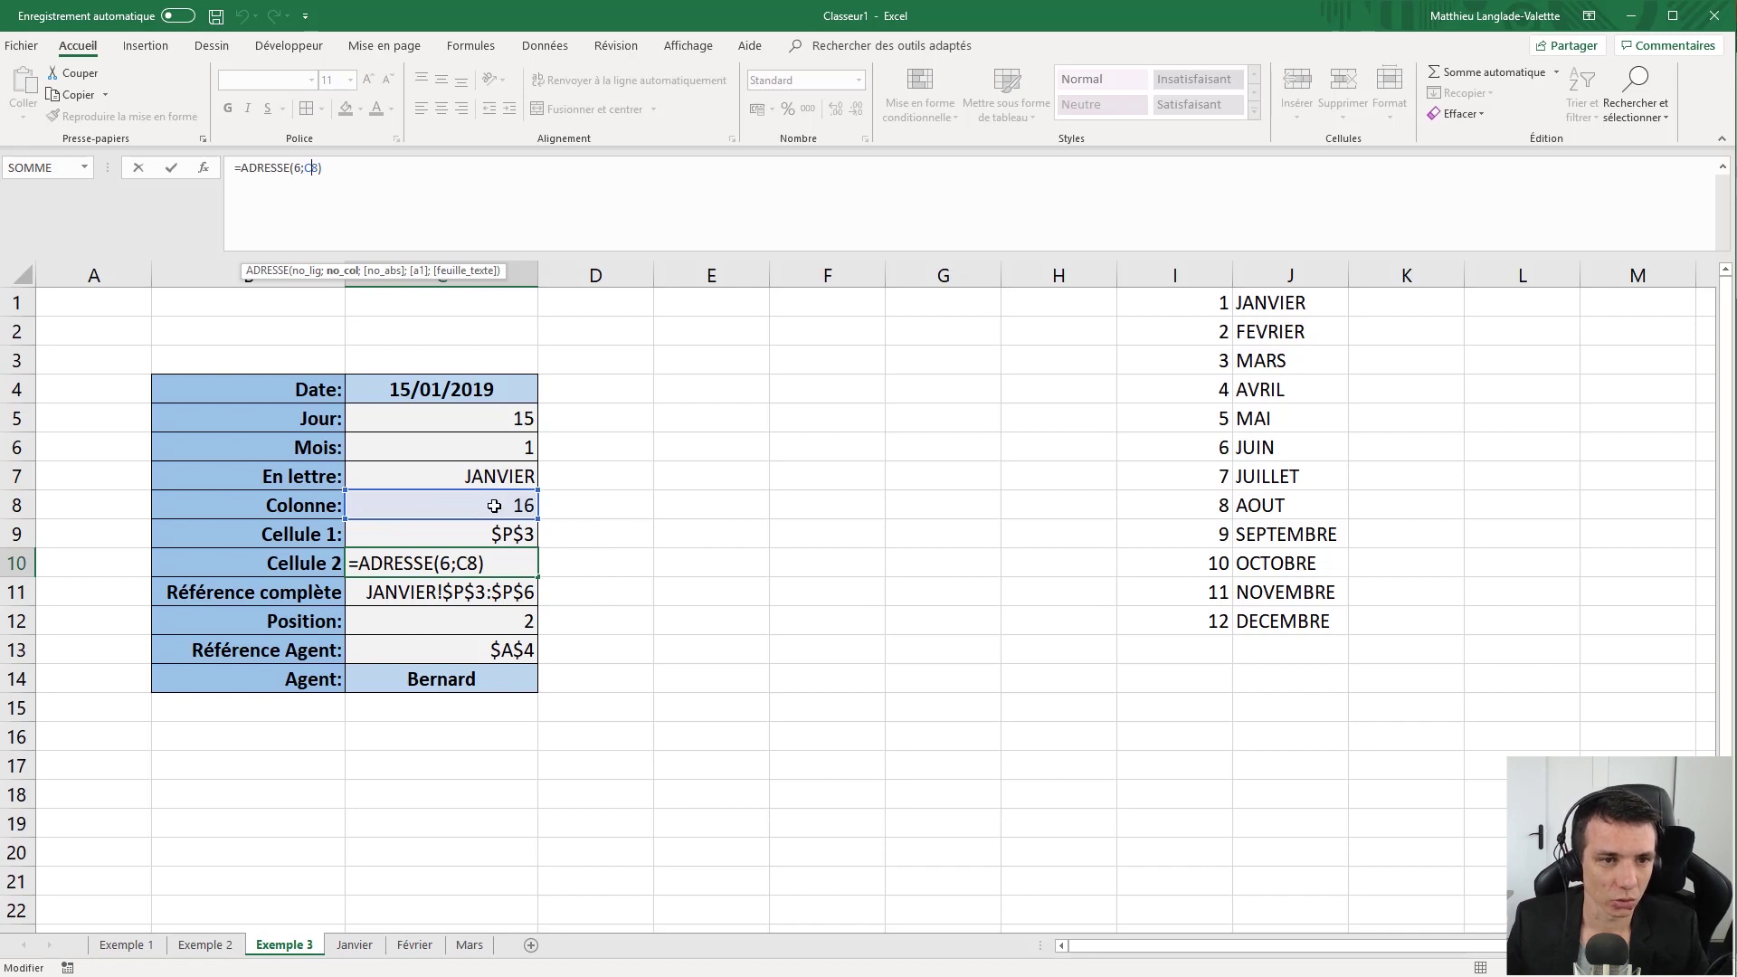
{"action": "key", "text": "Return"}
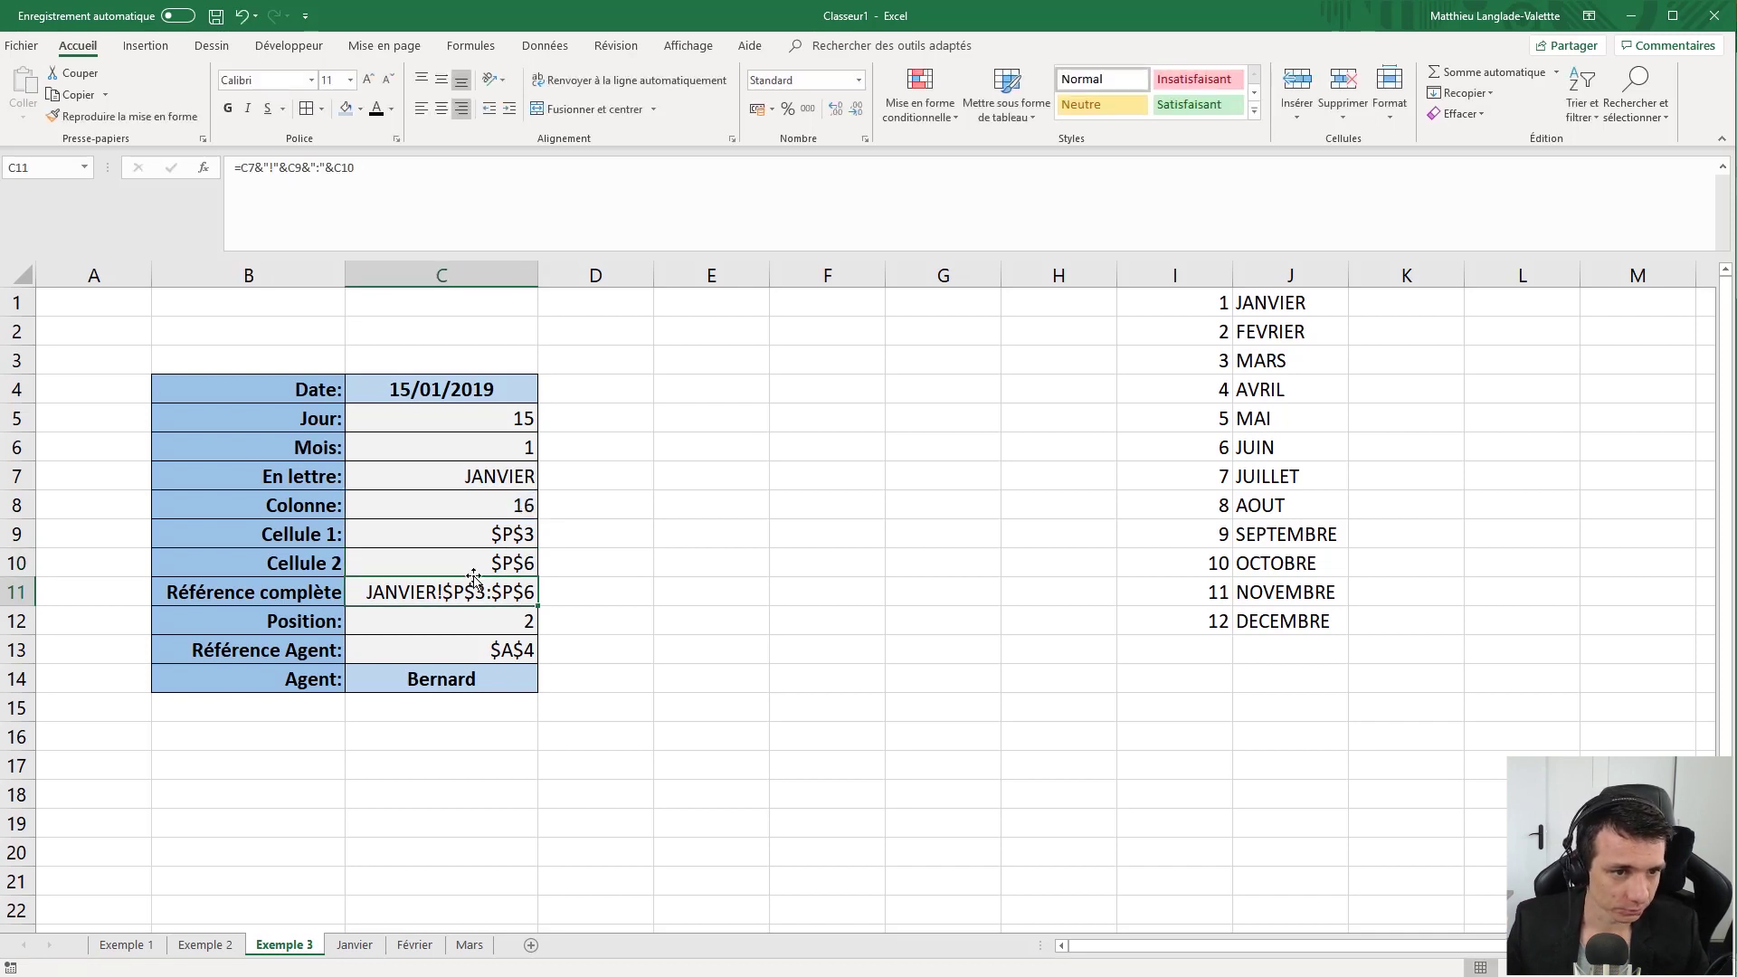
Walk through C11's =C7&"!"&C9&":"&C10 formula parts, confirm it unchanged, then open Janvier.
{"action": "left_click", "coordinate": [291, 172]}
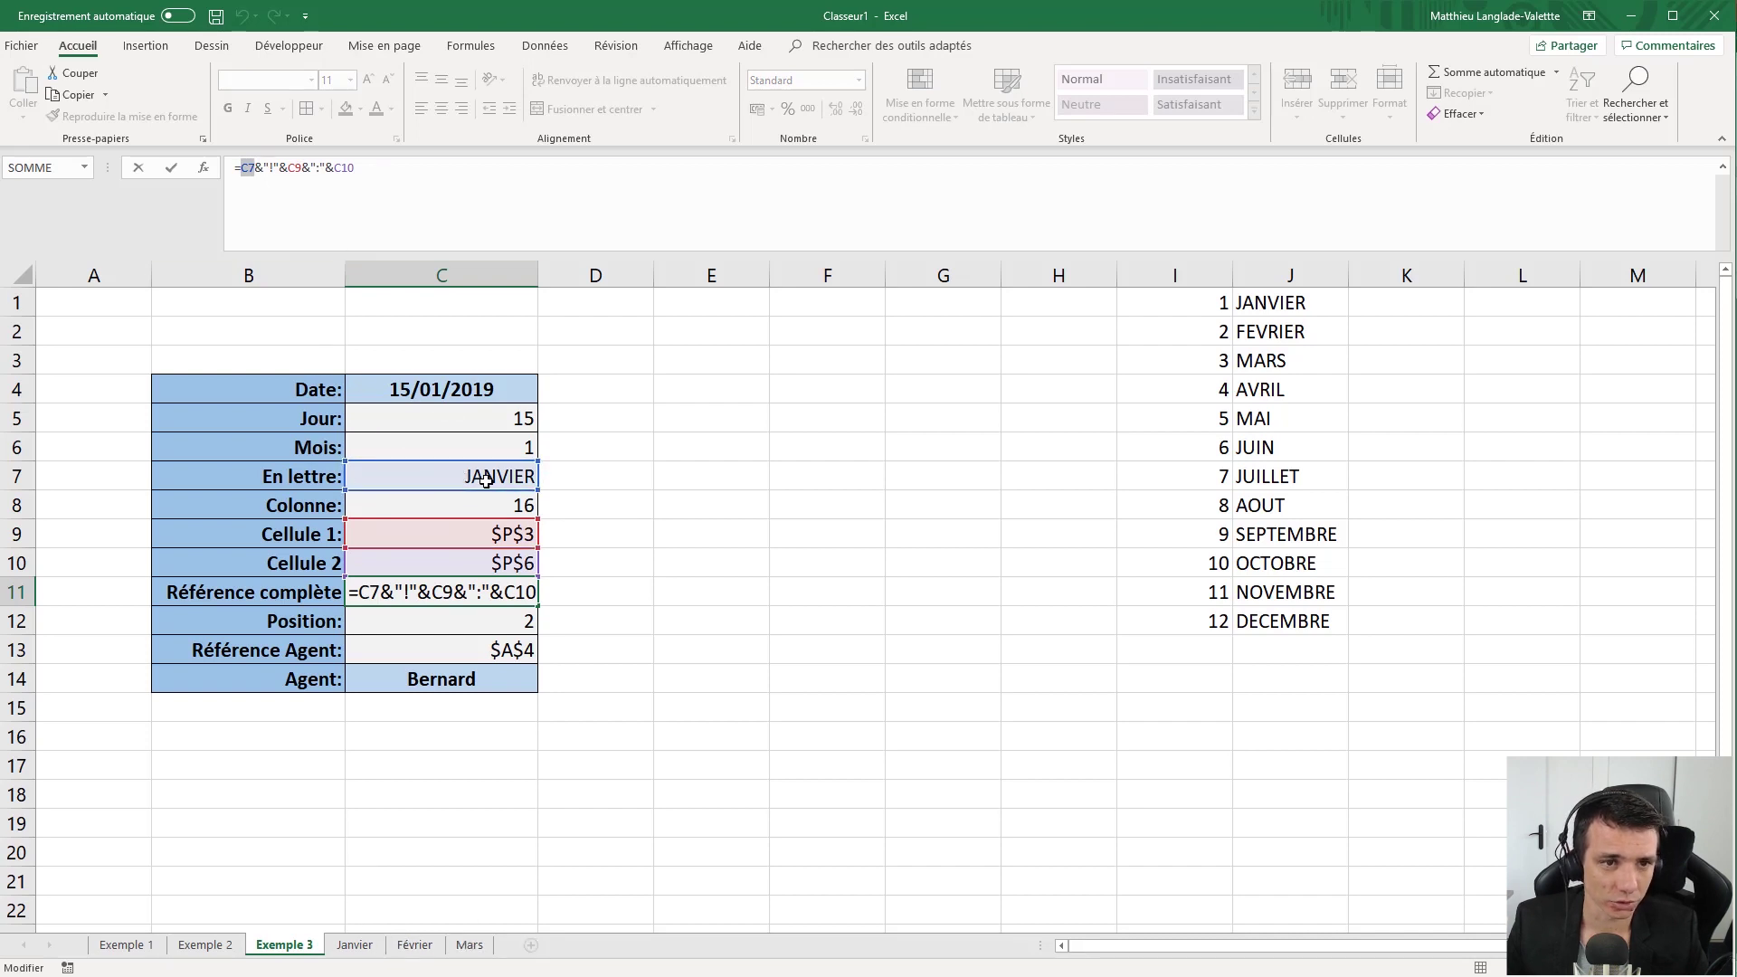
{"action": "left_click", "coordinate": [270, 171]}
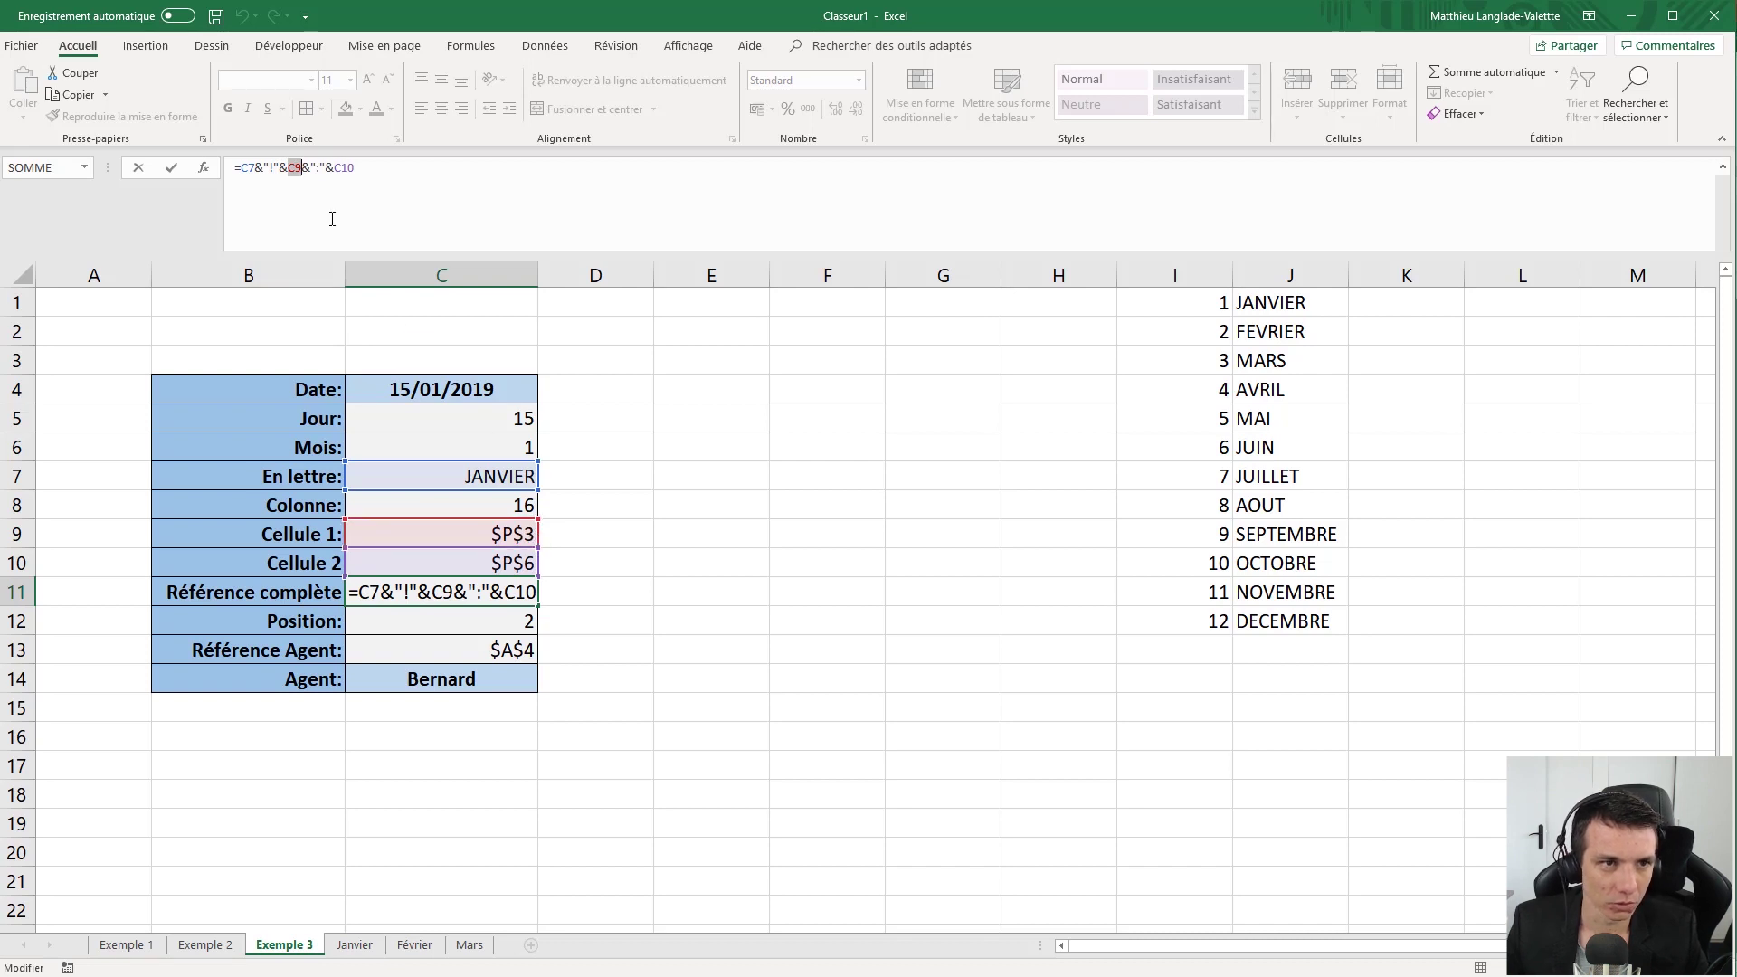
{"action": "left_click_drag", "start_coordinate": [302, 172], "coordinate": [328, 171]}
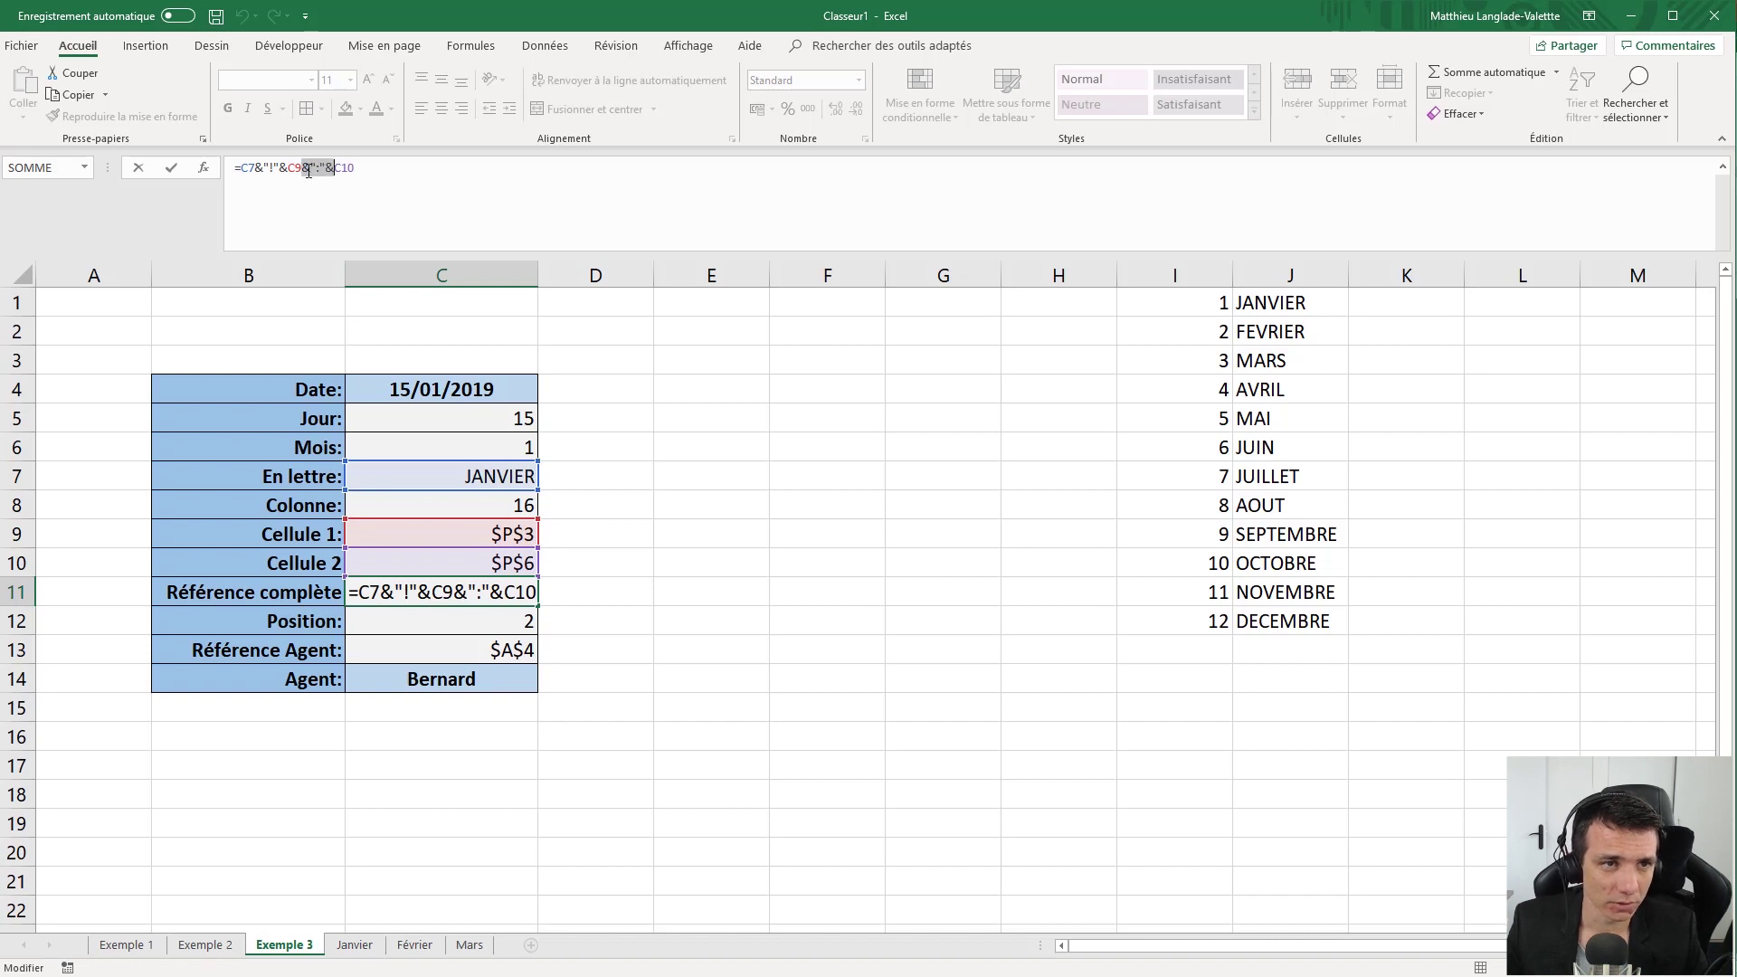
{"action": "left_click_drag", "start_coordinate": [320, 168], "coordinate": [331, 178]}
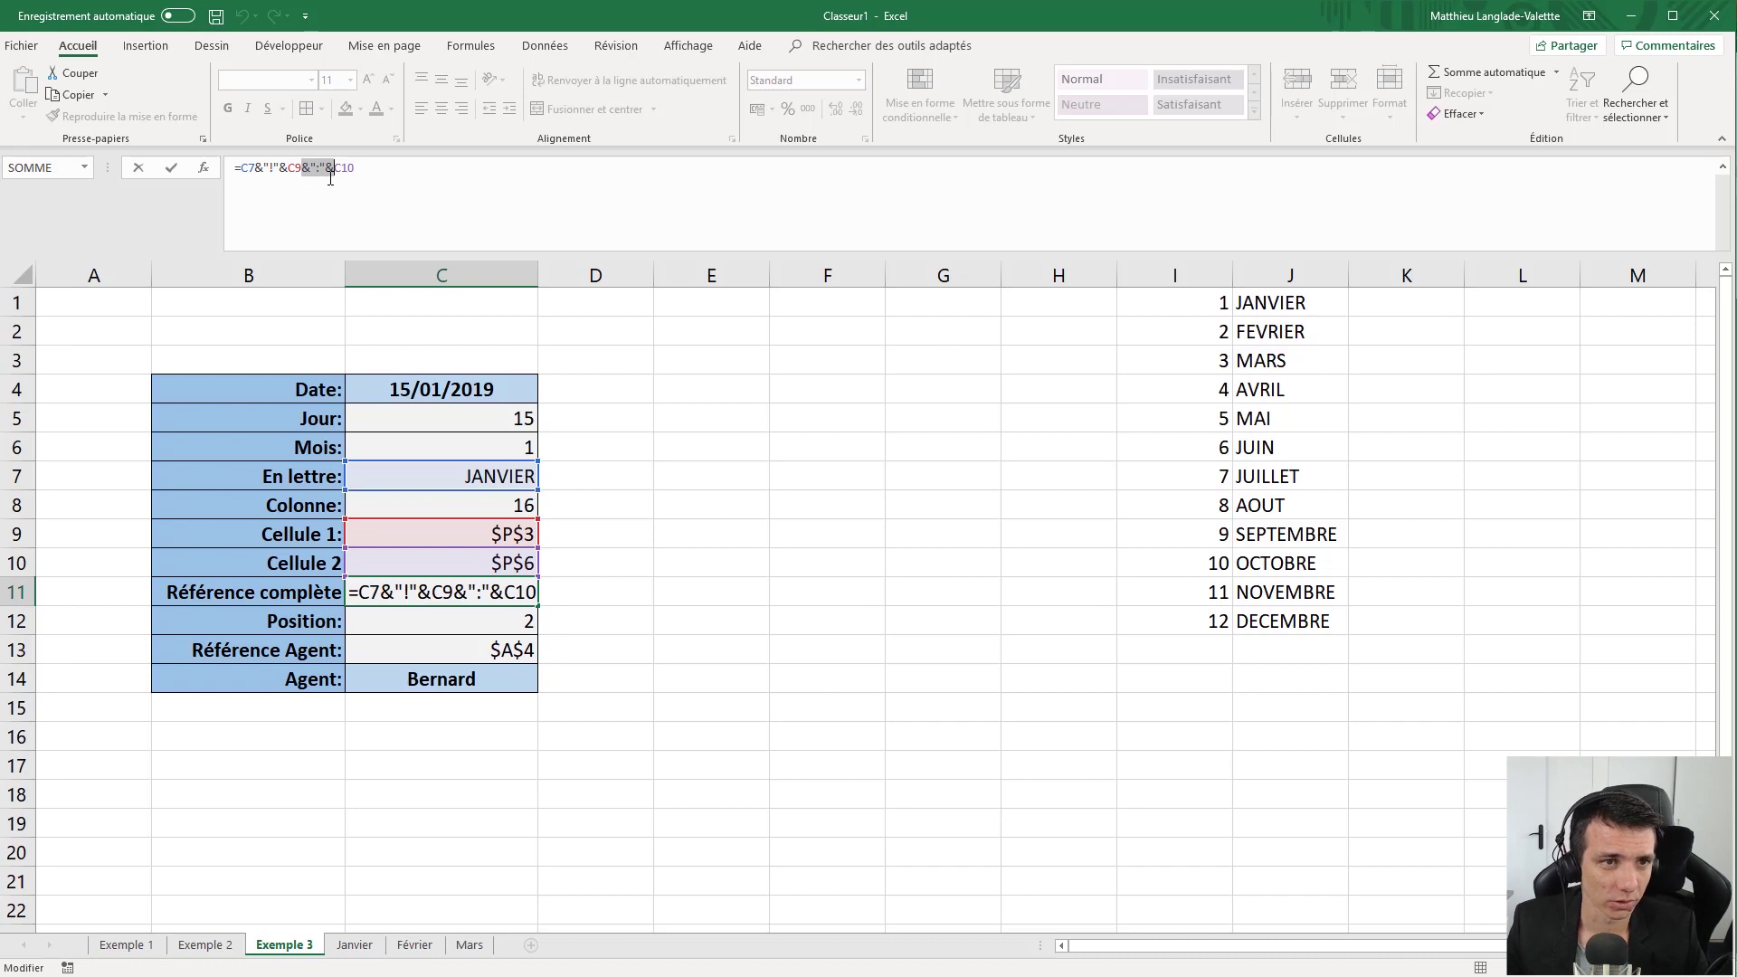
{"action": "left_click_drag", "start_coordinate": [333, 172], "coordinate": [359, 171]}
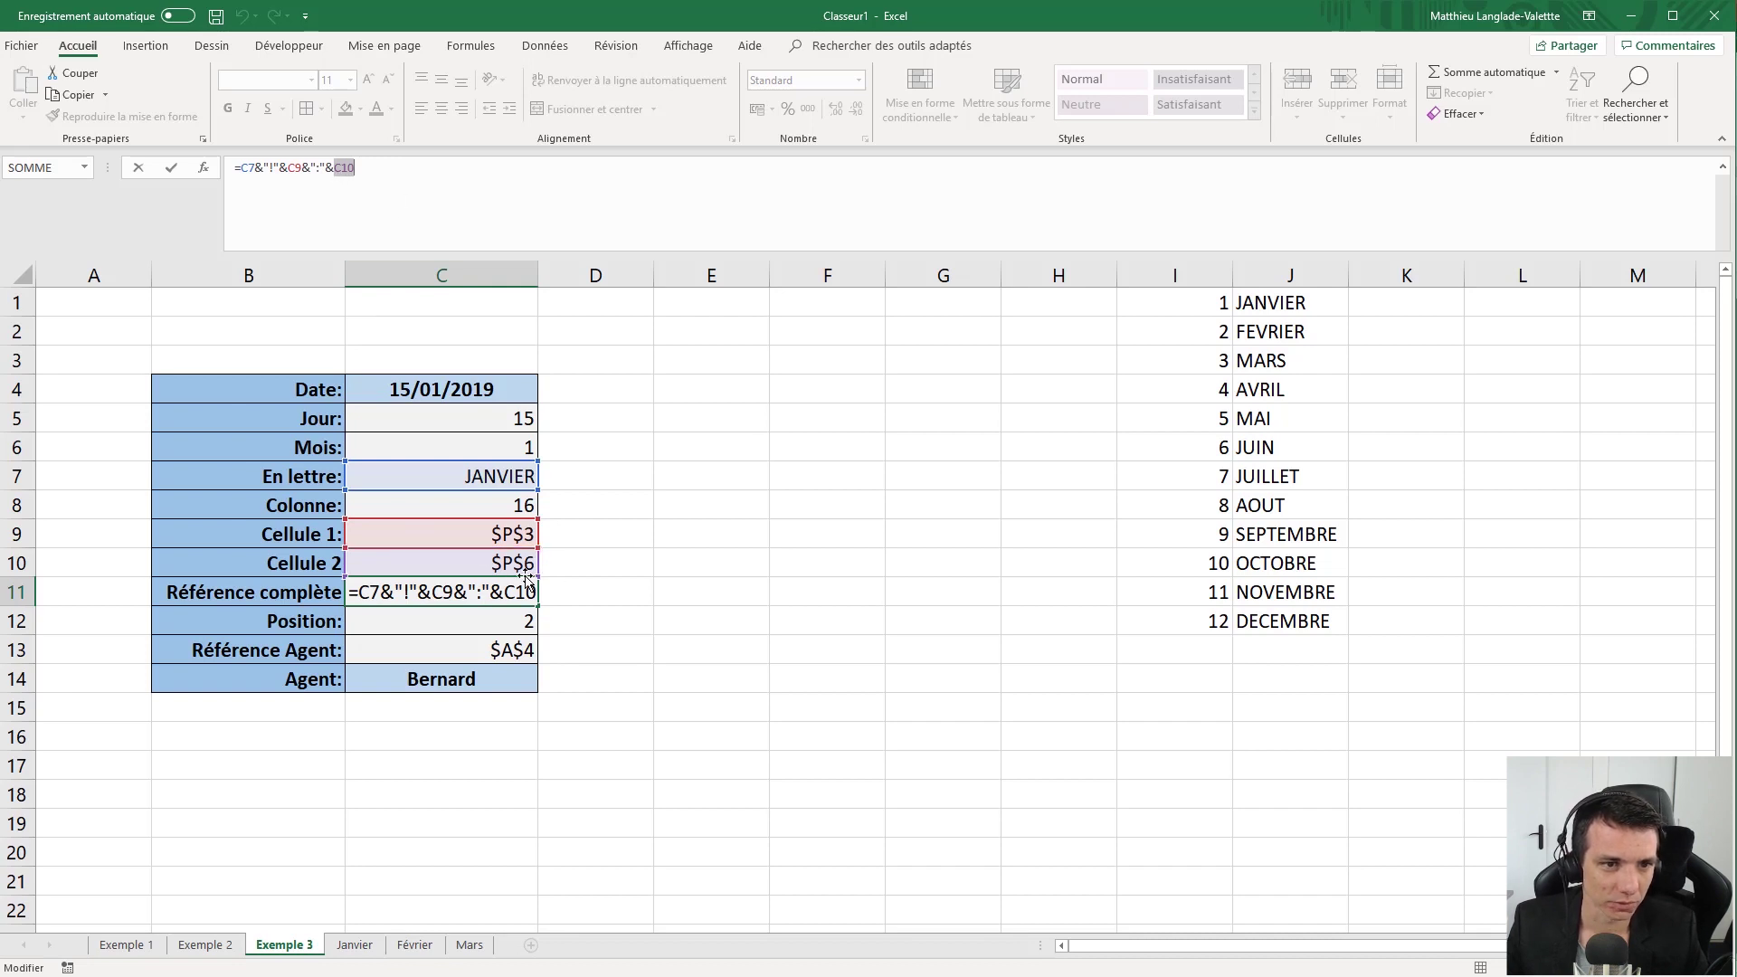
{"action": "key", "text": "Return"}
{"action": "left_click", "coordinate": [389, 582]}
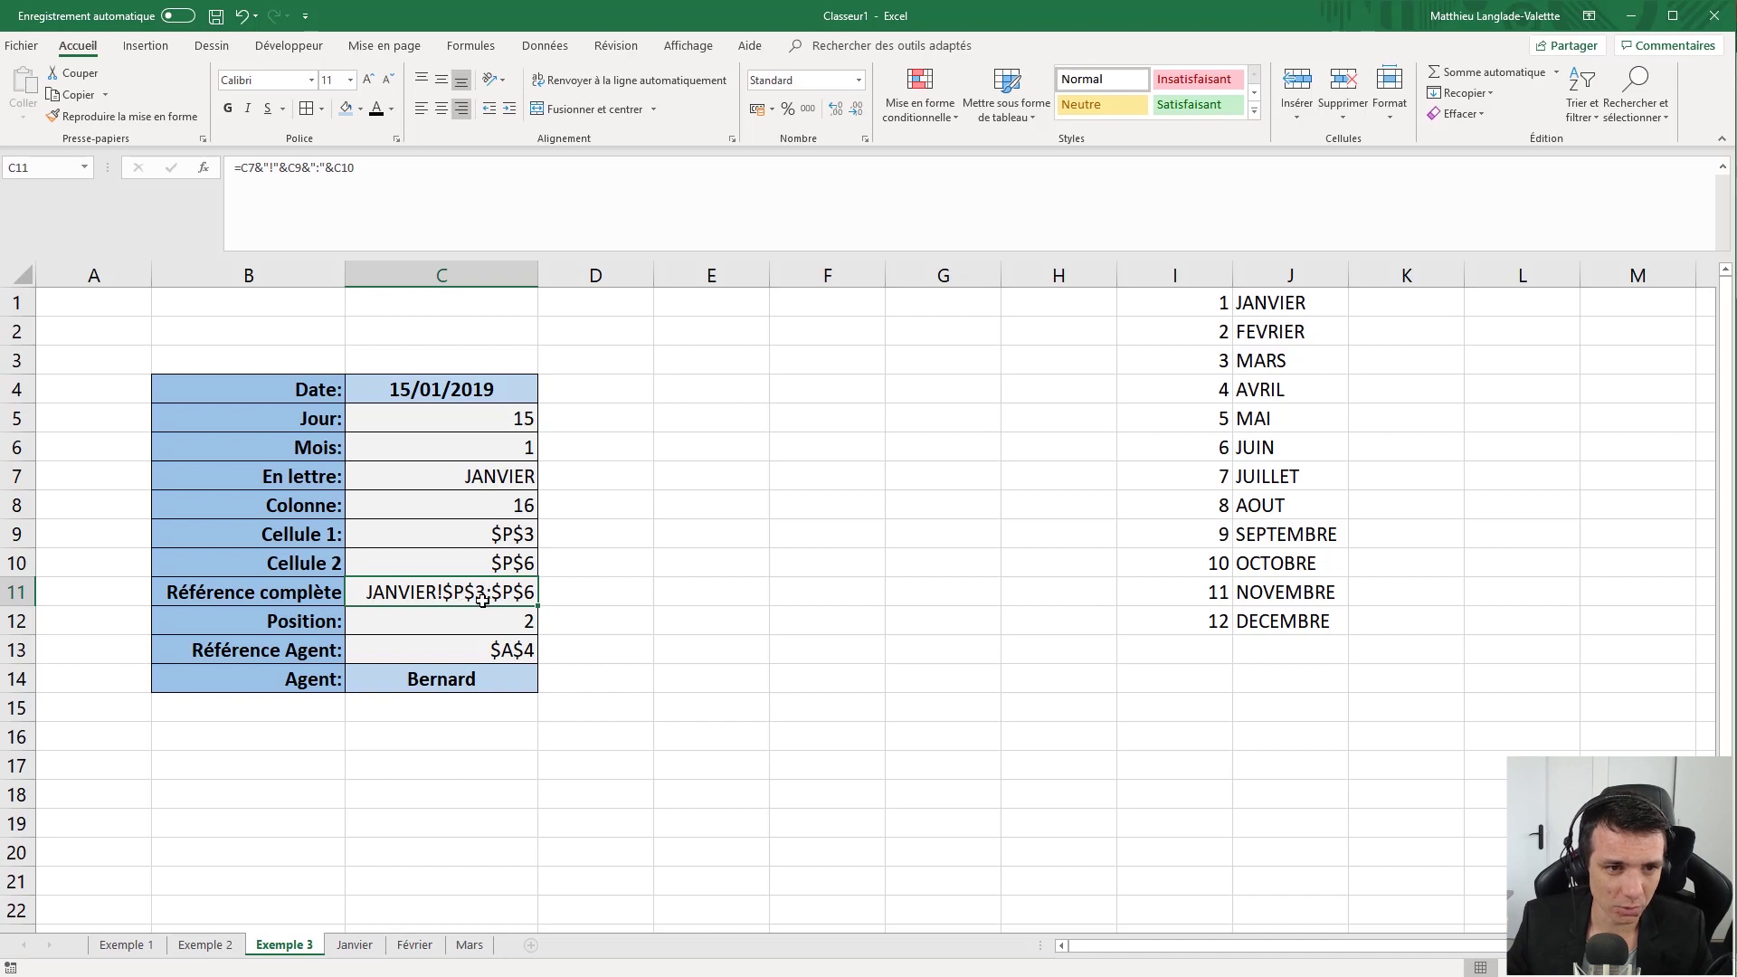
{"action": "left_click", "coordinate": [354, 944]}
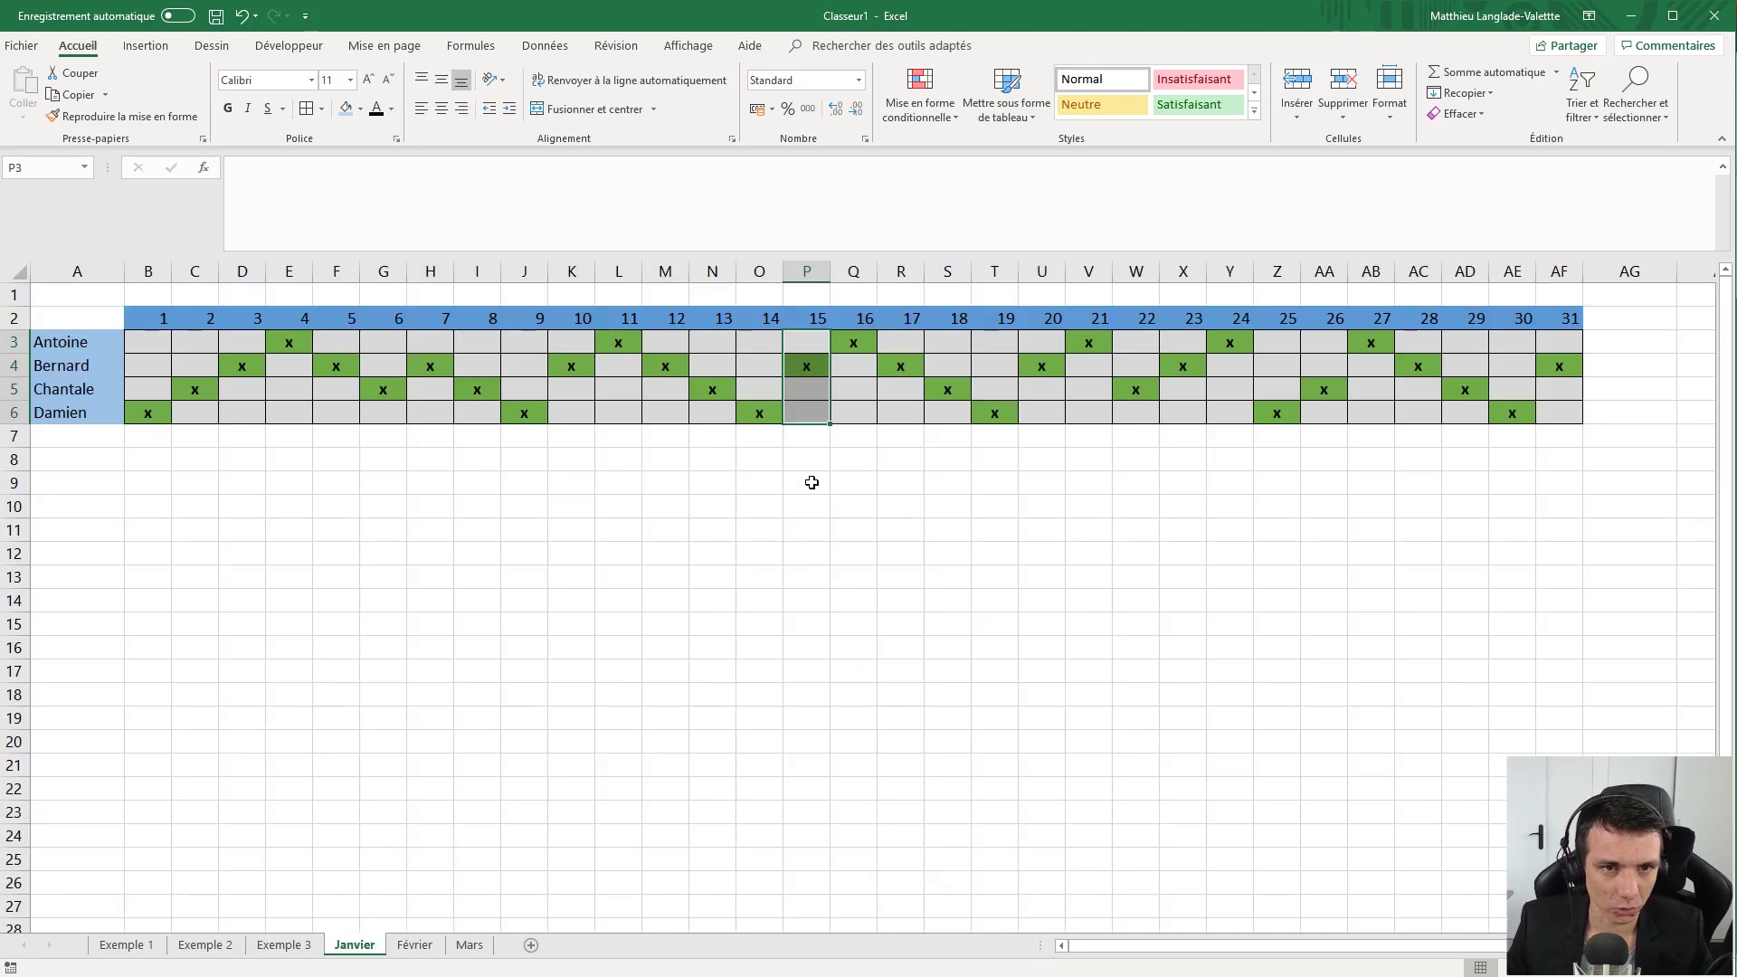
Check Janvier's day-15 cells P3:P6, then go back to the Exemple 3 sheet.
{"action": "left_click", "coordinate": [805, 344]}
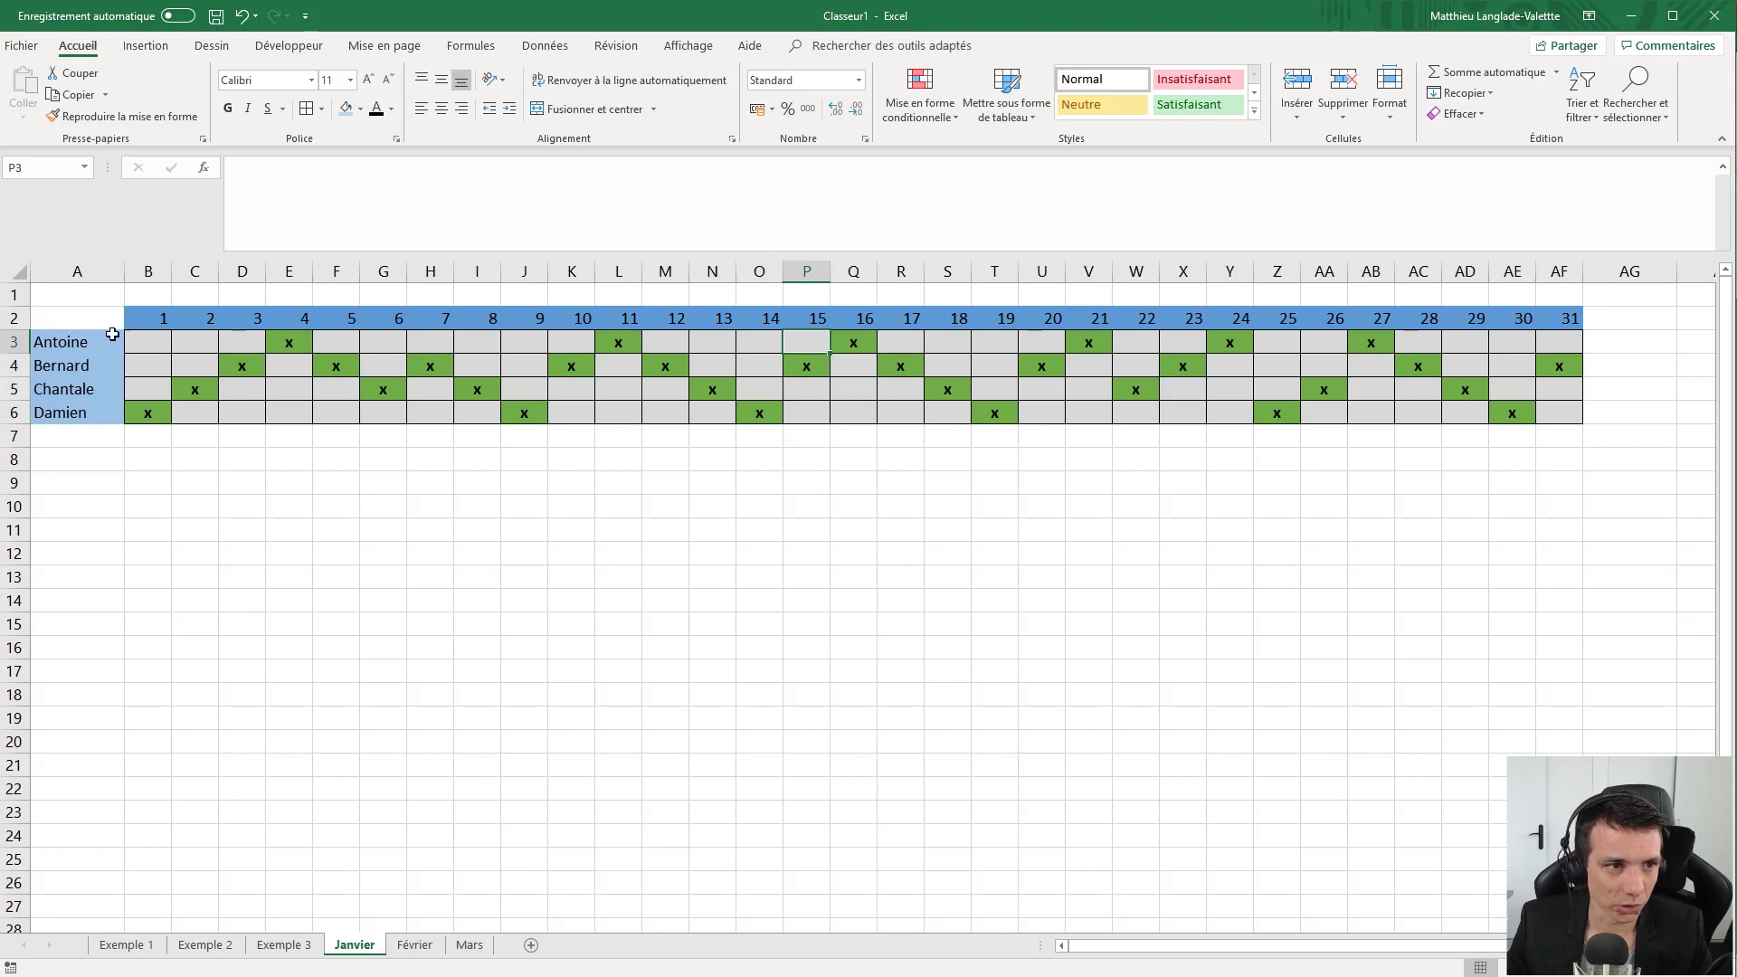
{"action": "left_click", "coordinate": [812, 416], "text": "shift"}
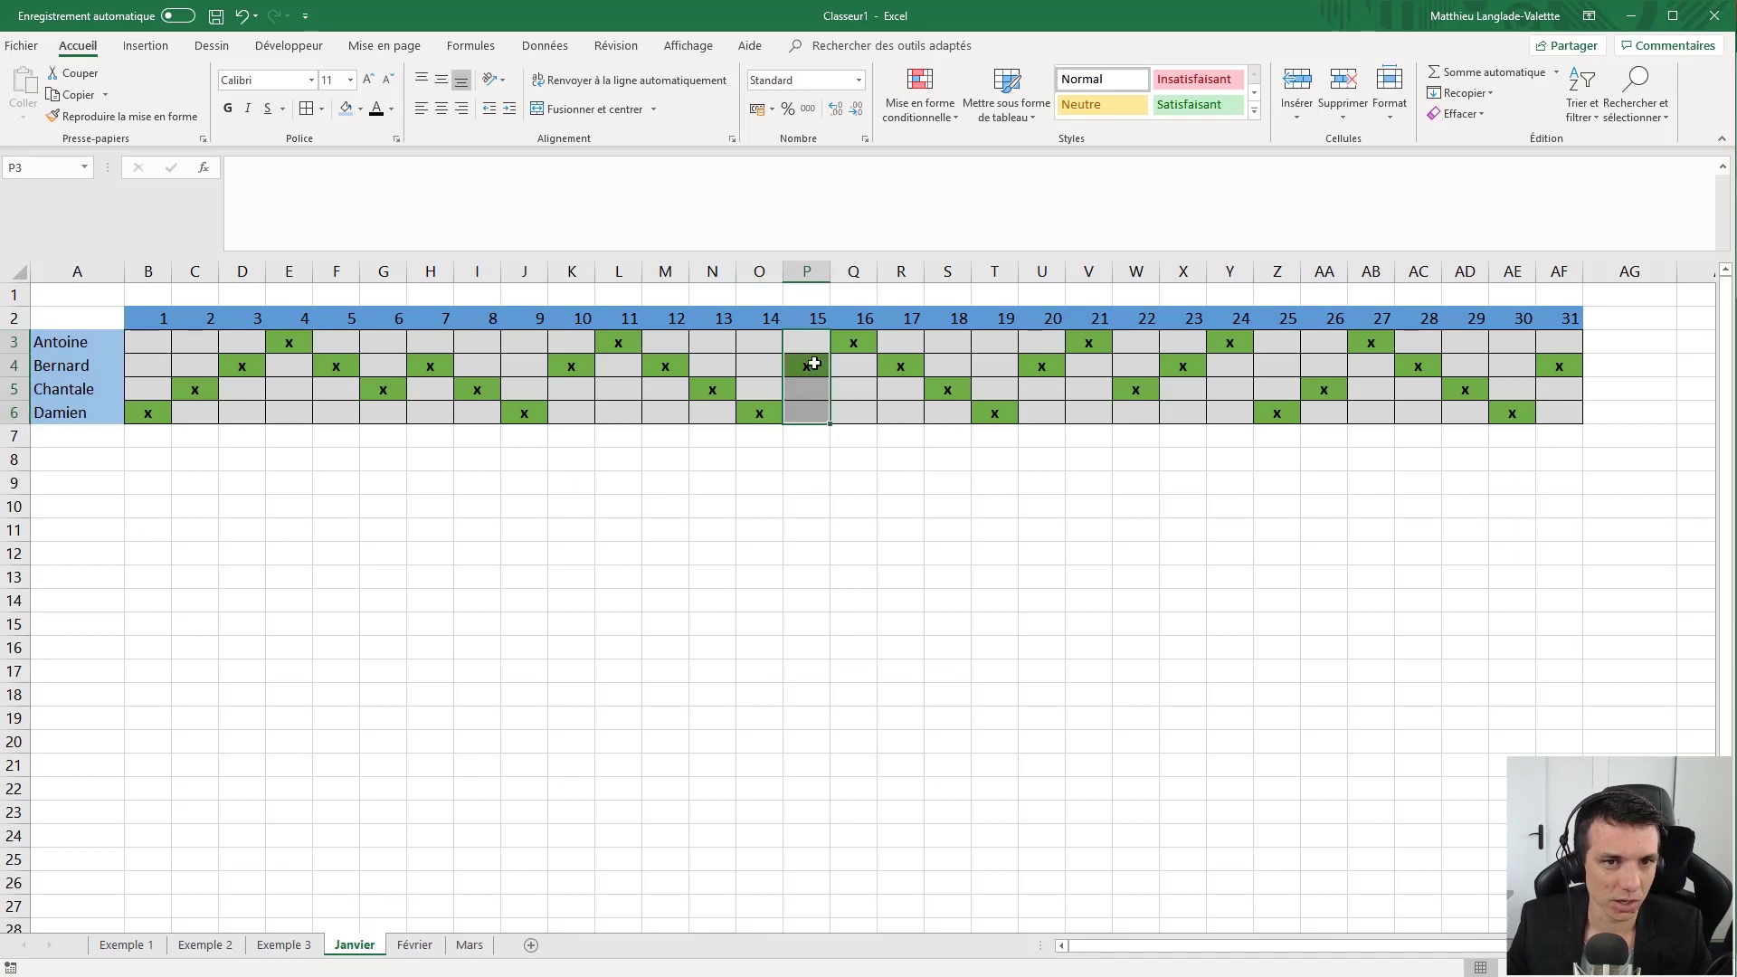
{"action": "left_click", "coordinate": [284, 944]}
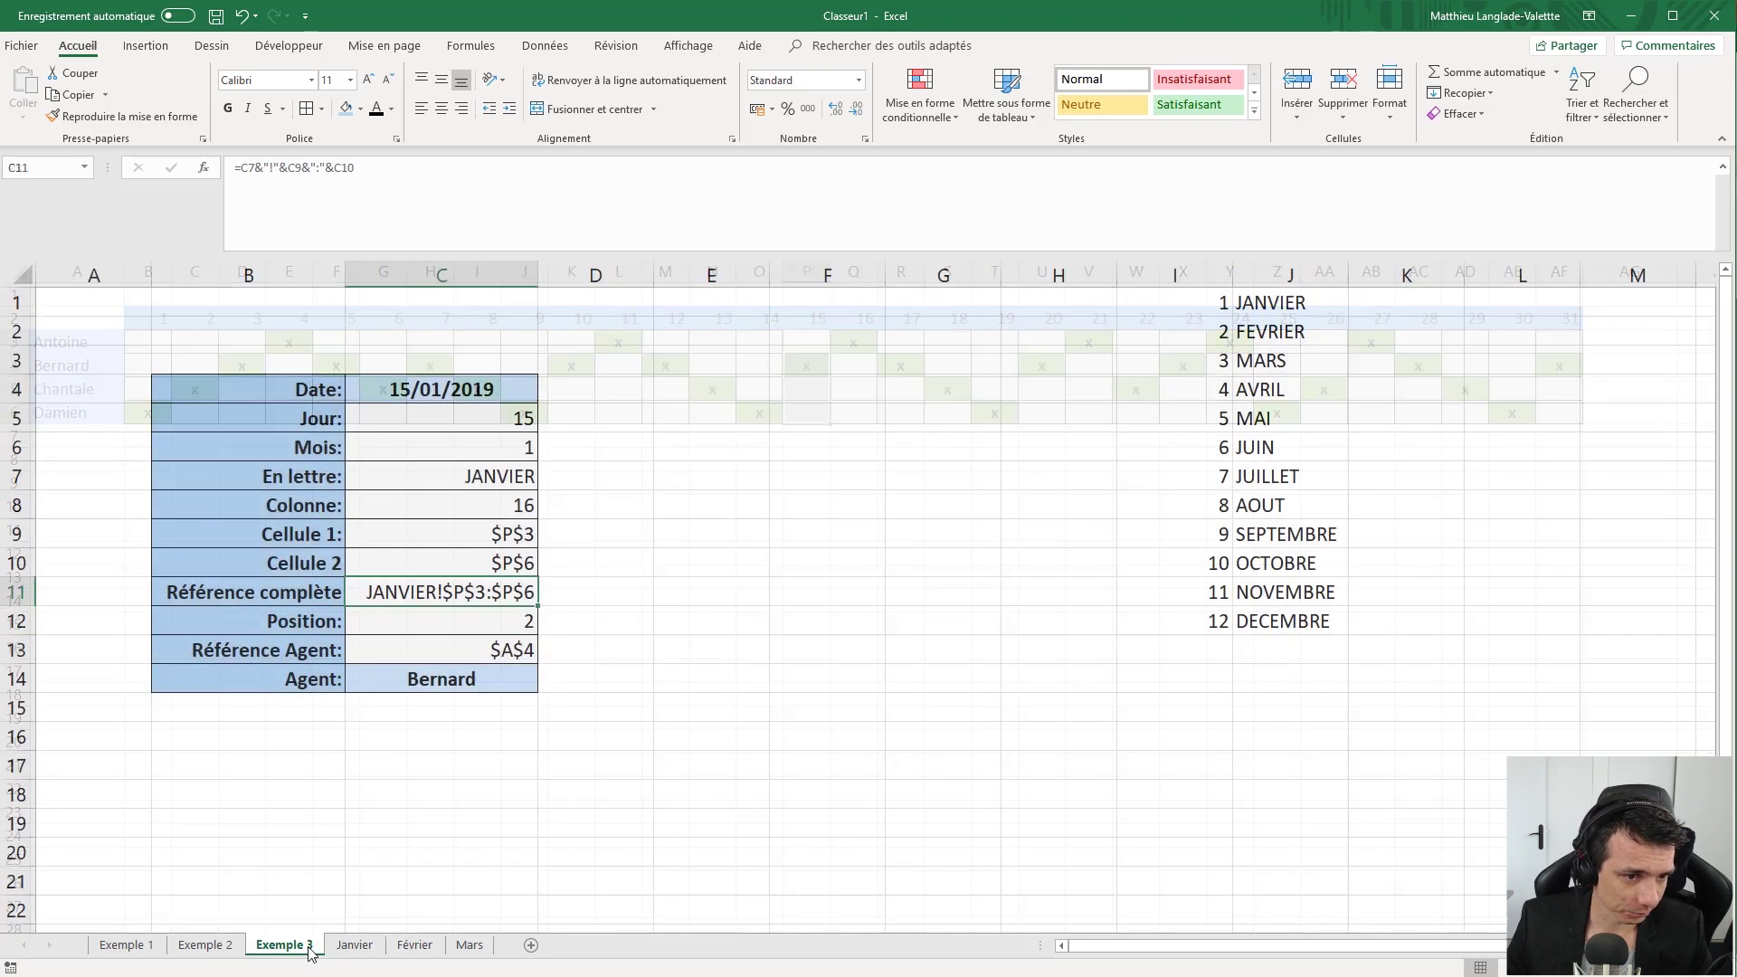
{"action": "left_click", "coordinate": [465, 623]}
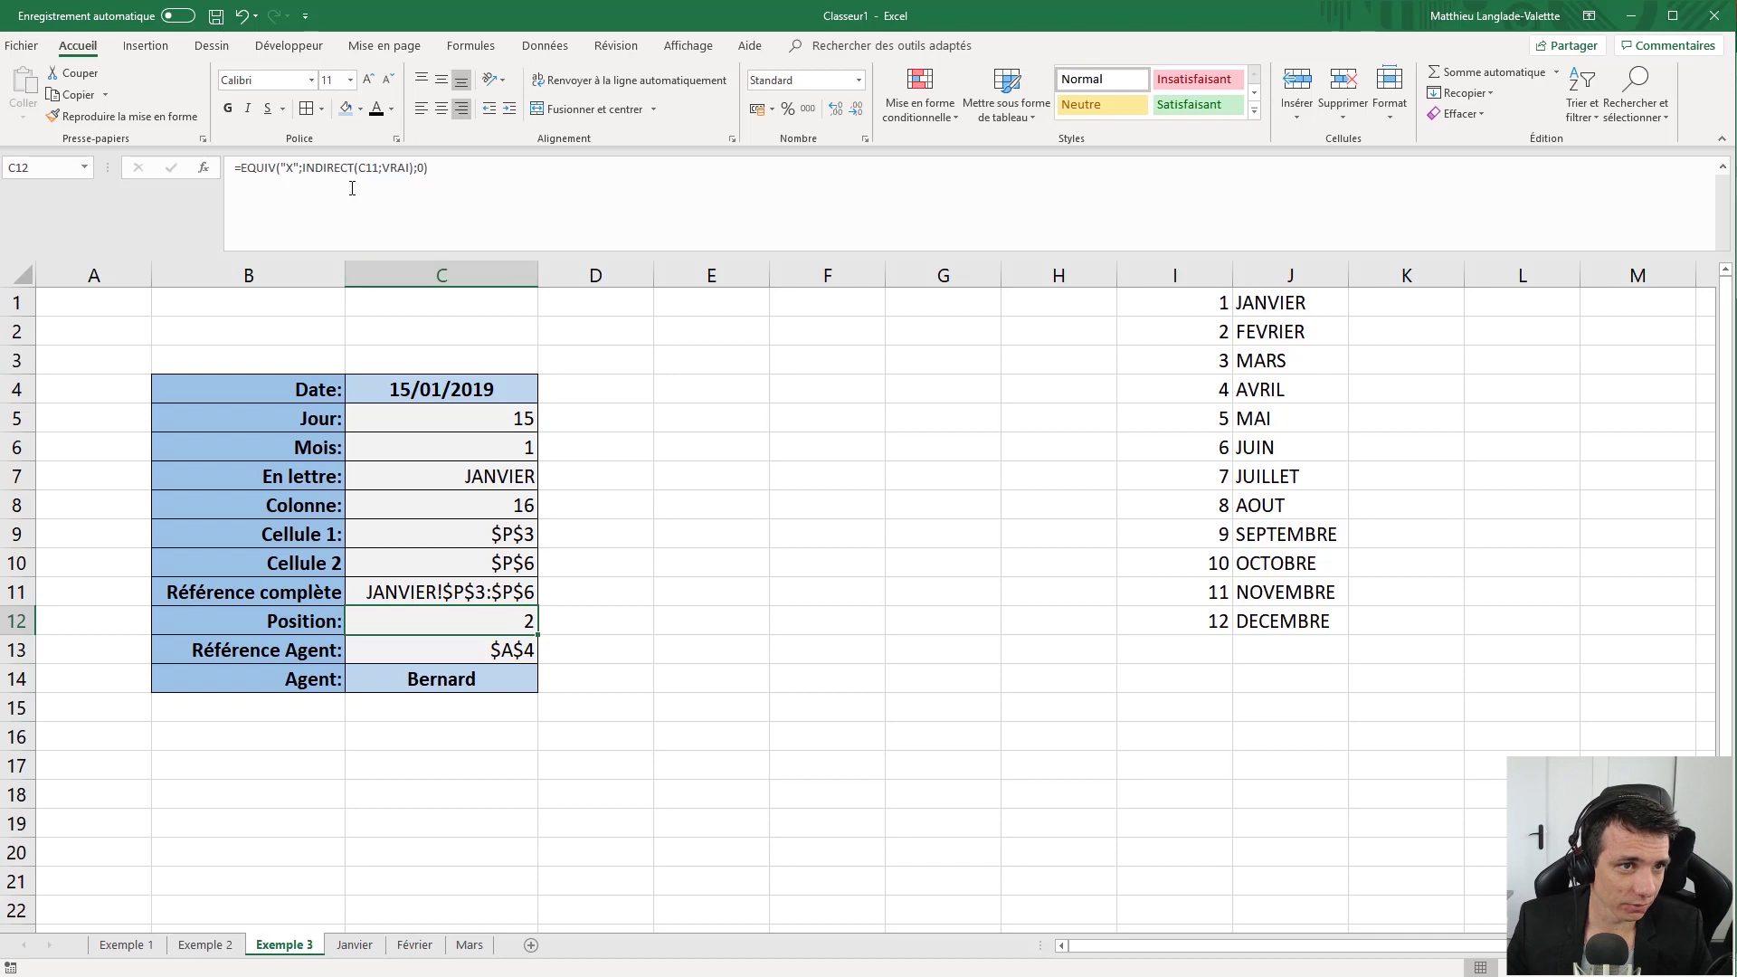
{"action": "left_click", "coordinate": [263, 169]}
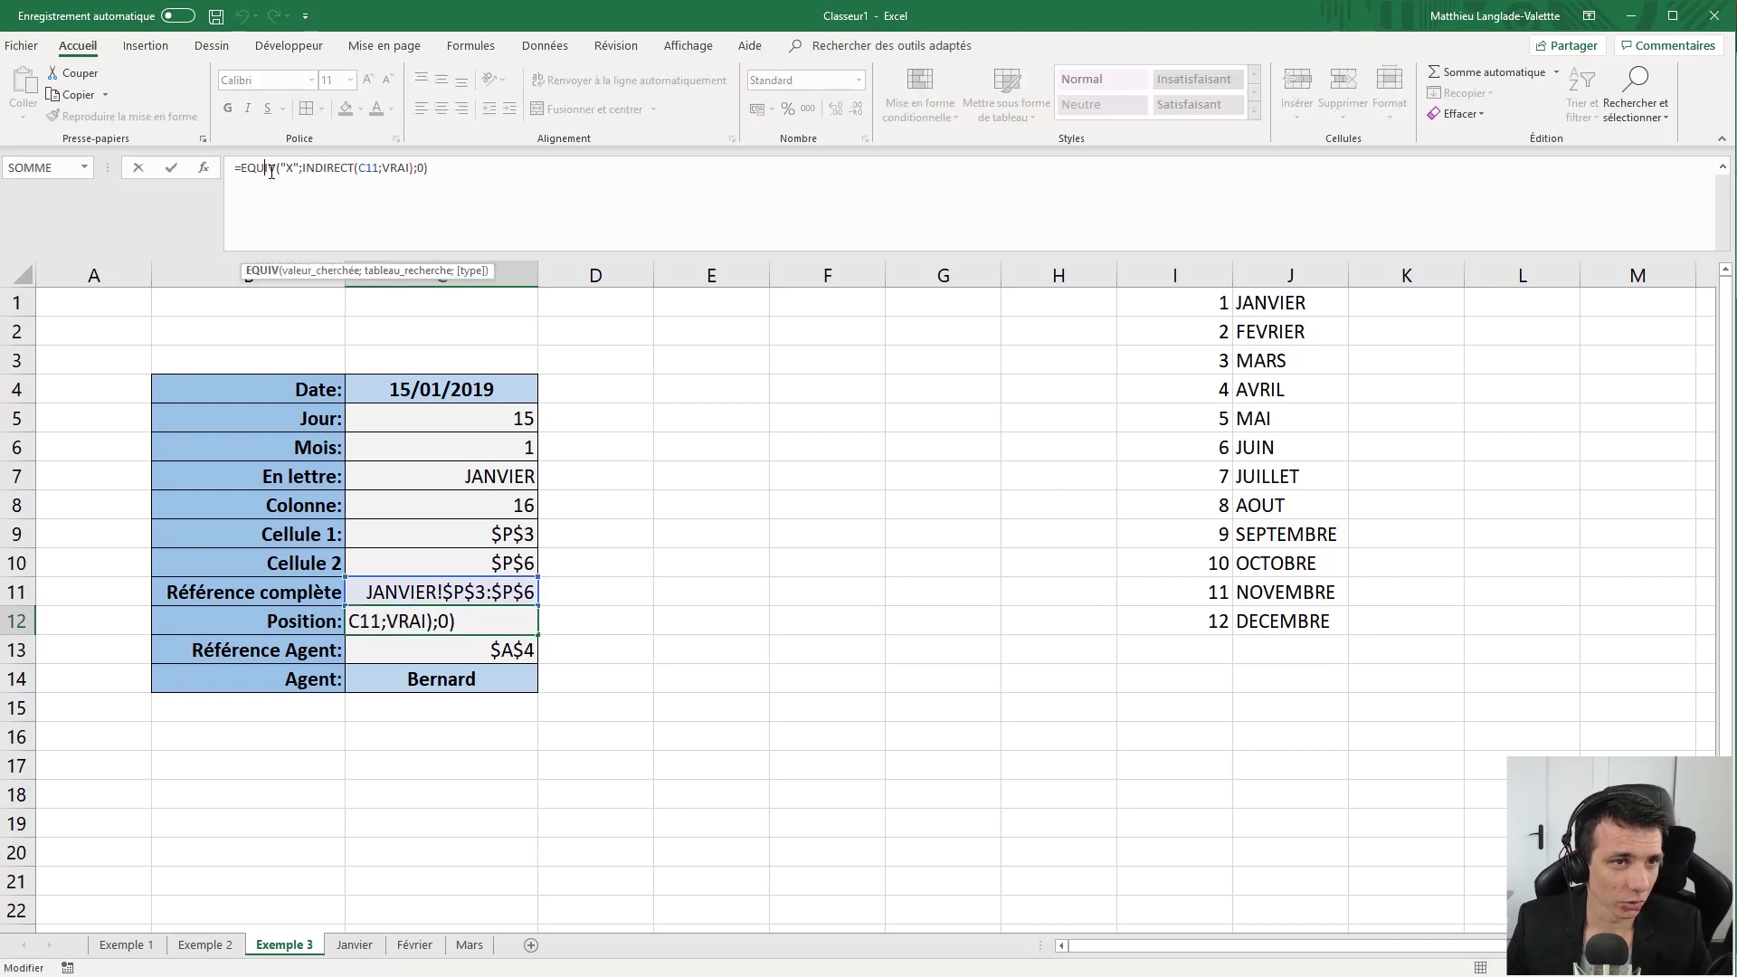
{"action": "left_click", "coordinate": [291, 168]}
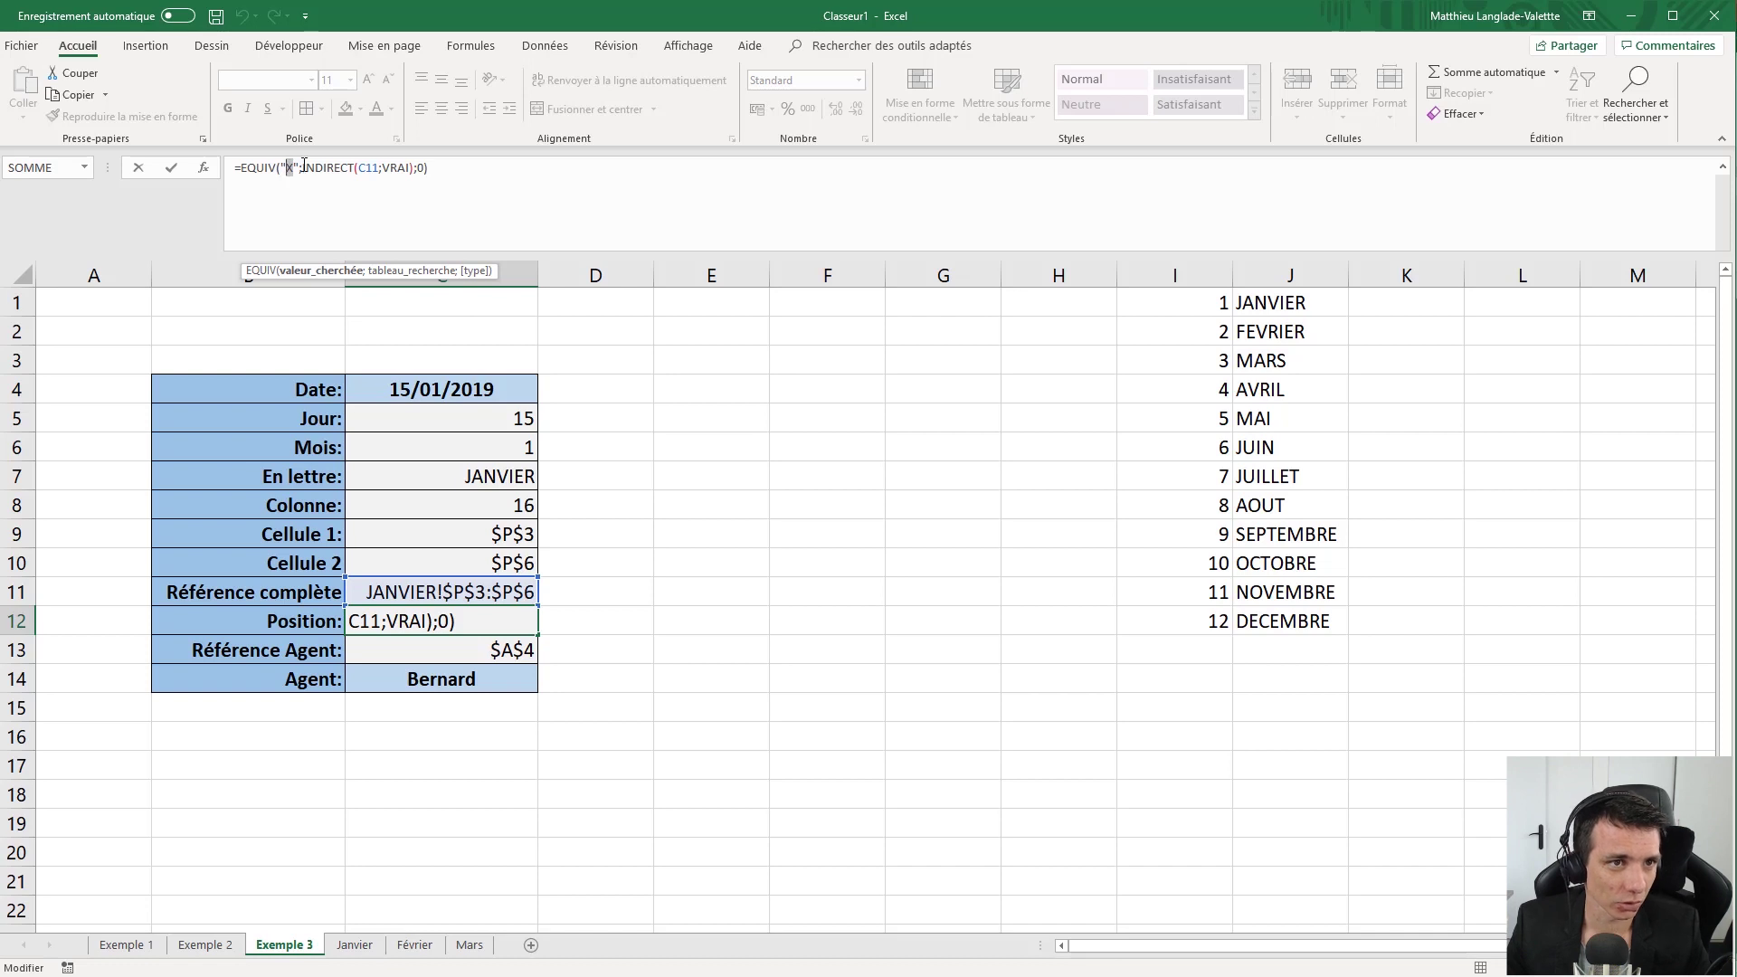
{"action": "left_click_drag", "start_coordinate": [304, 167], "coordinate": [458, 175]}
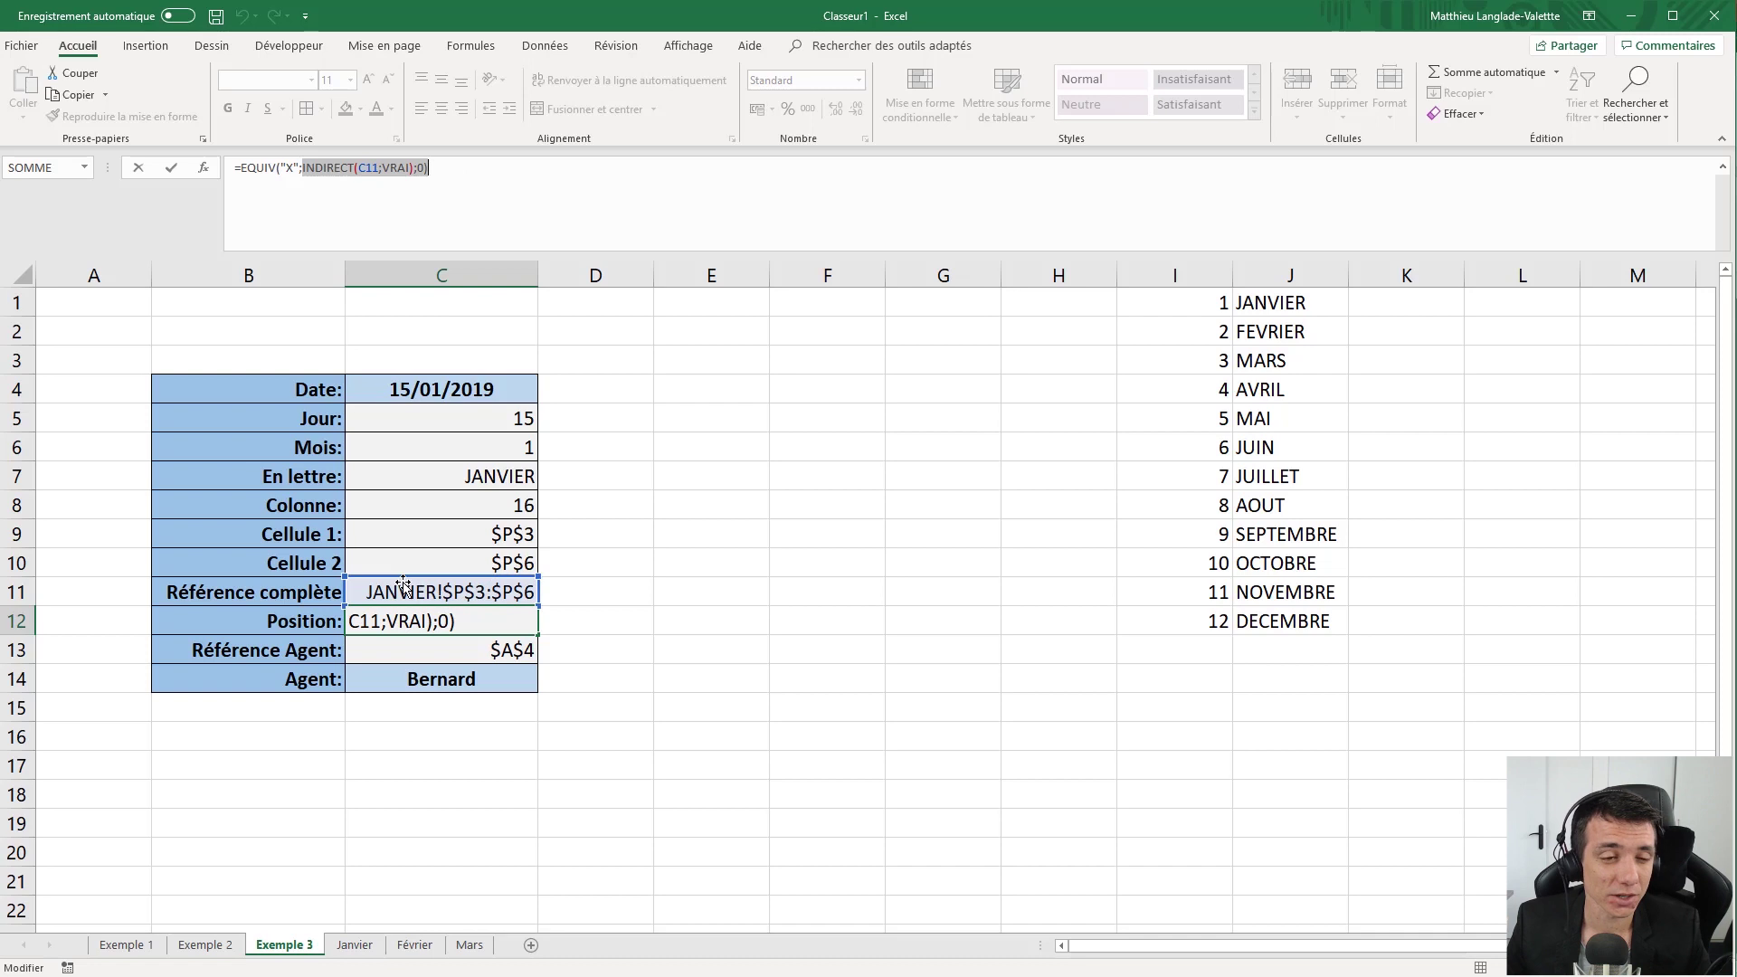
{"action": "left_click", "coordinate": [360, 170]}
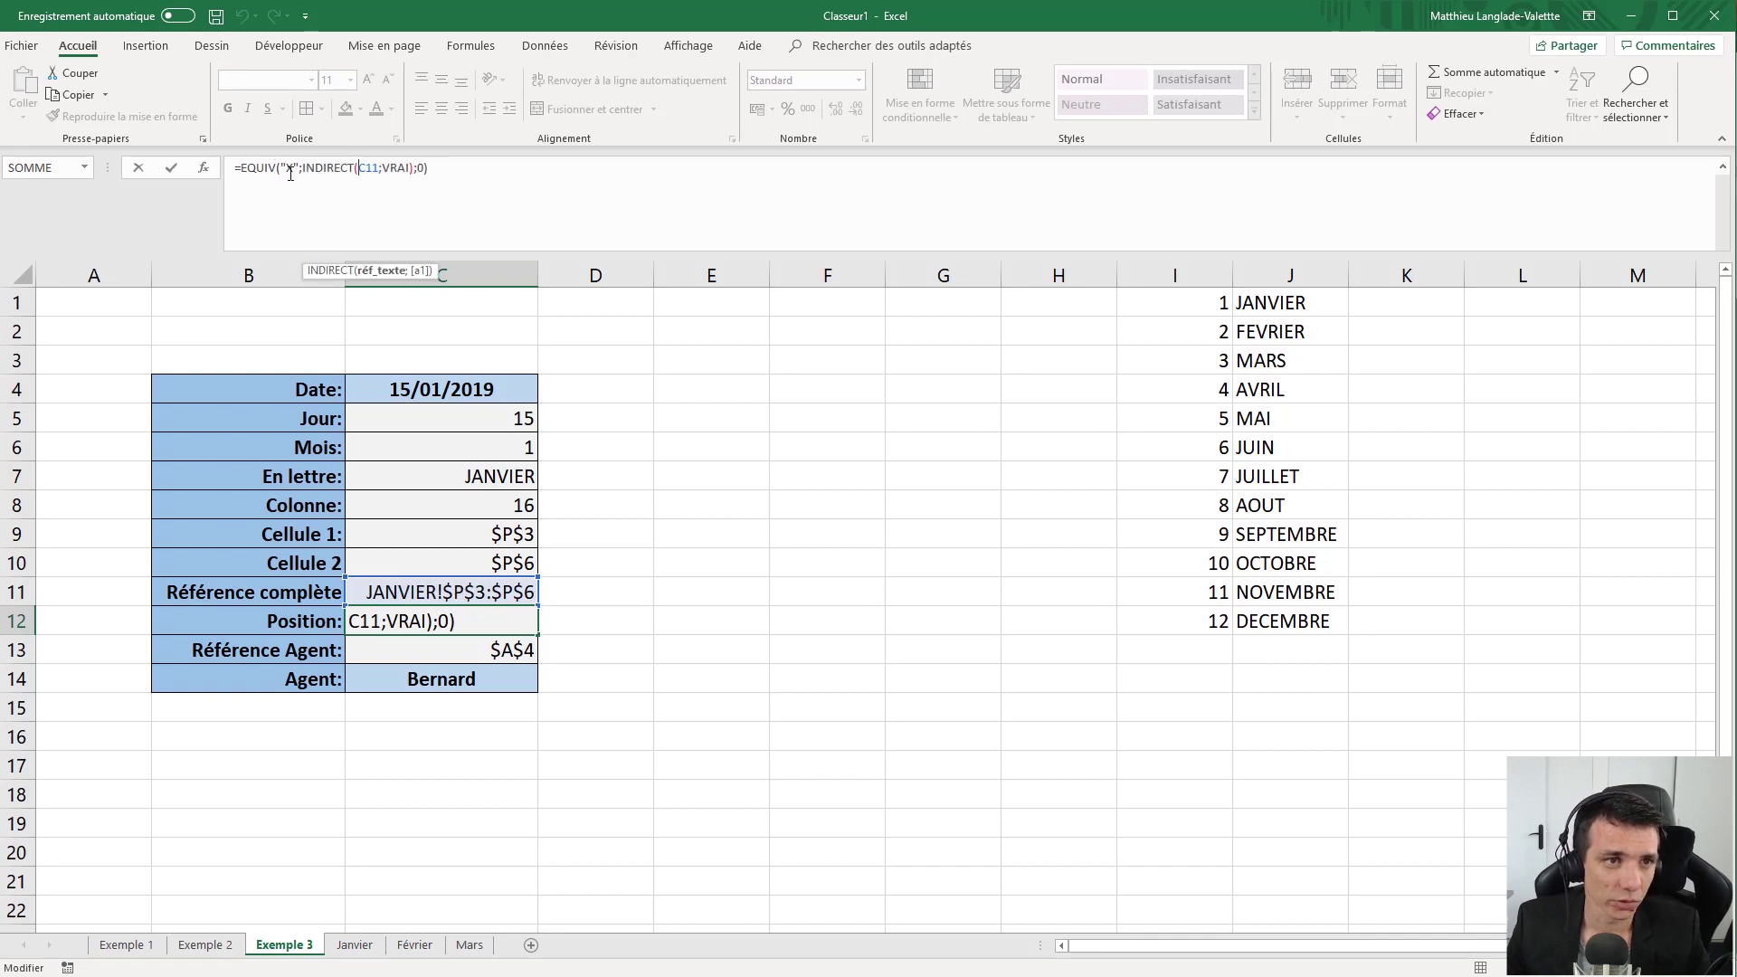
{"action": "left_click", "coordinate": [326, 170]}
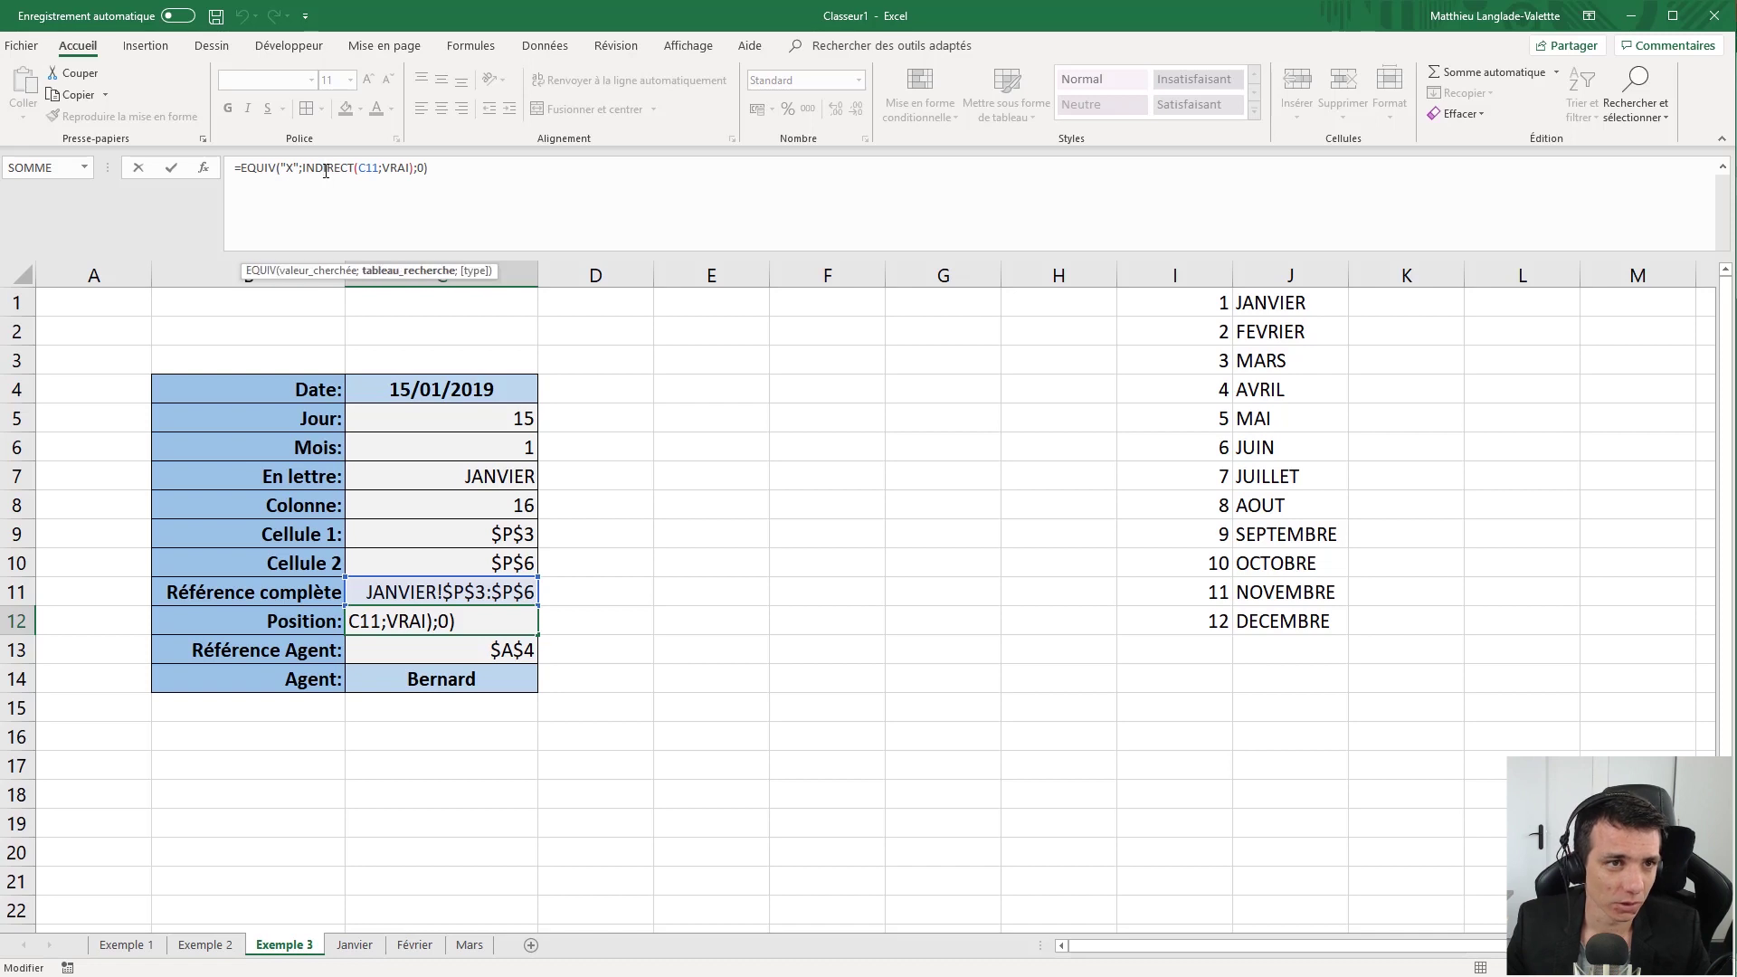
{"action": "left_click", "coordinate": [376, 166]}
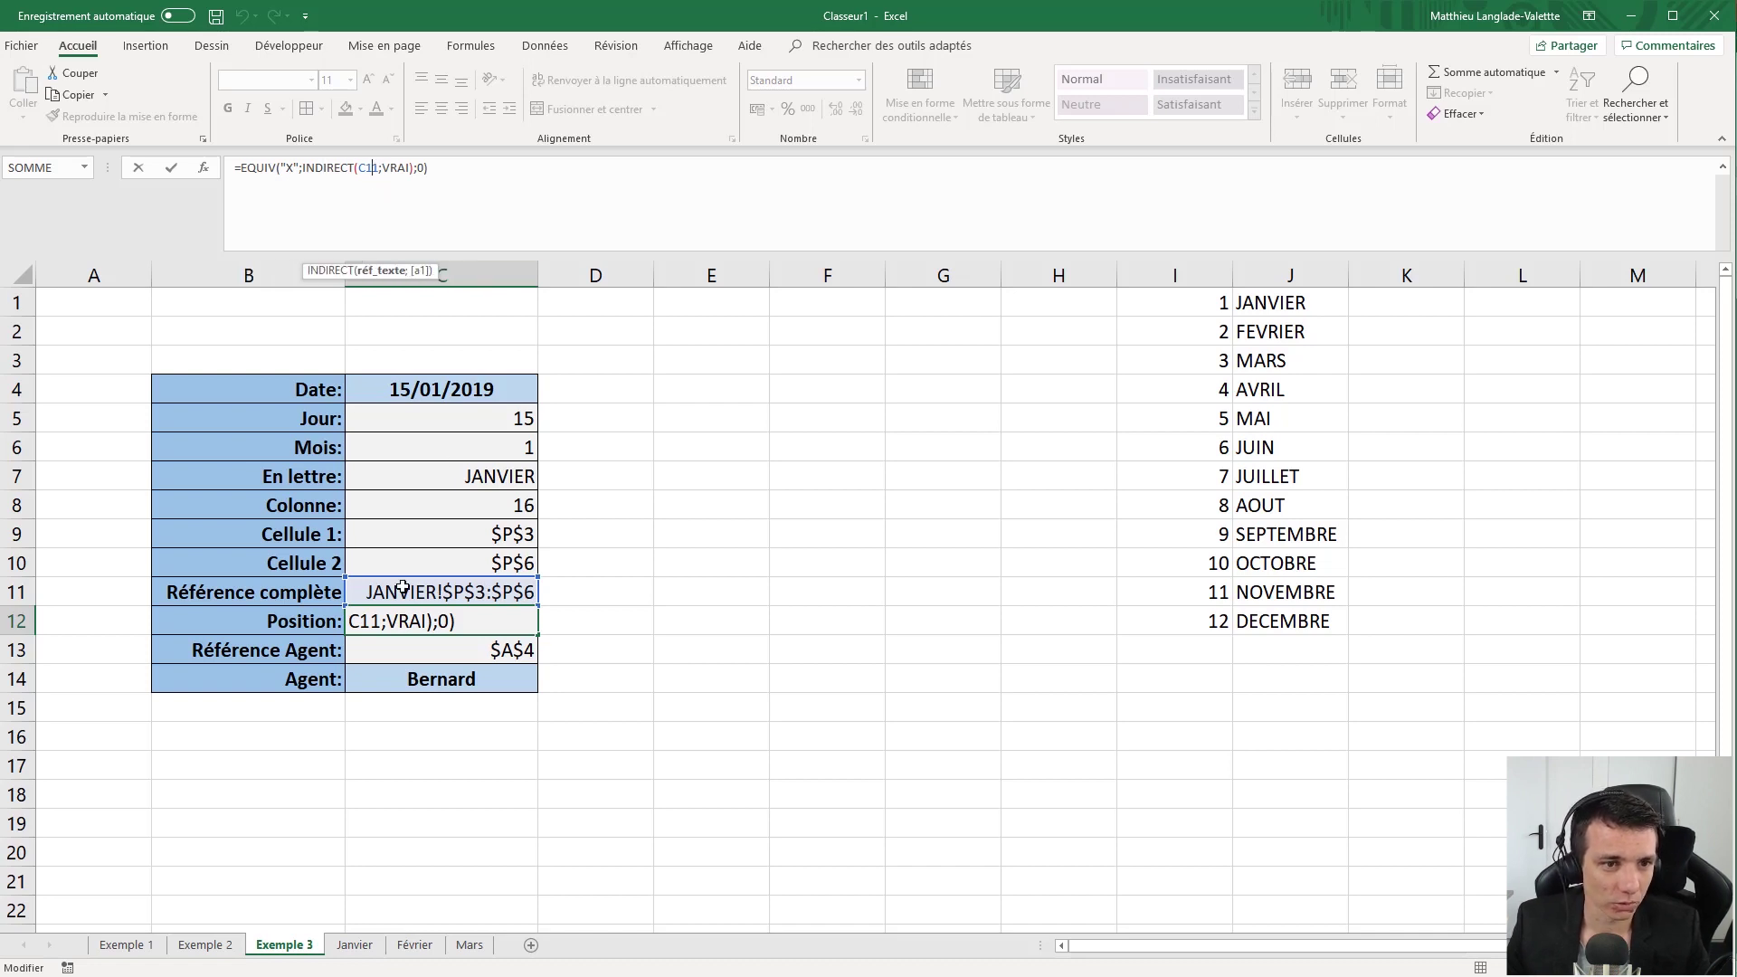
{"action": "left_click", "coordinate": [387, 167]}
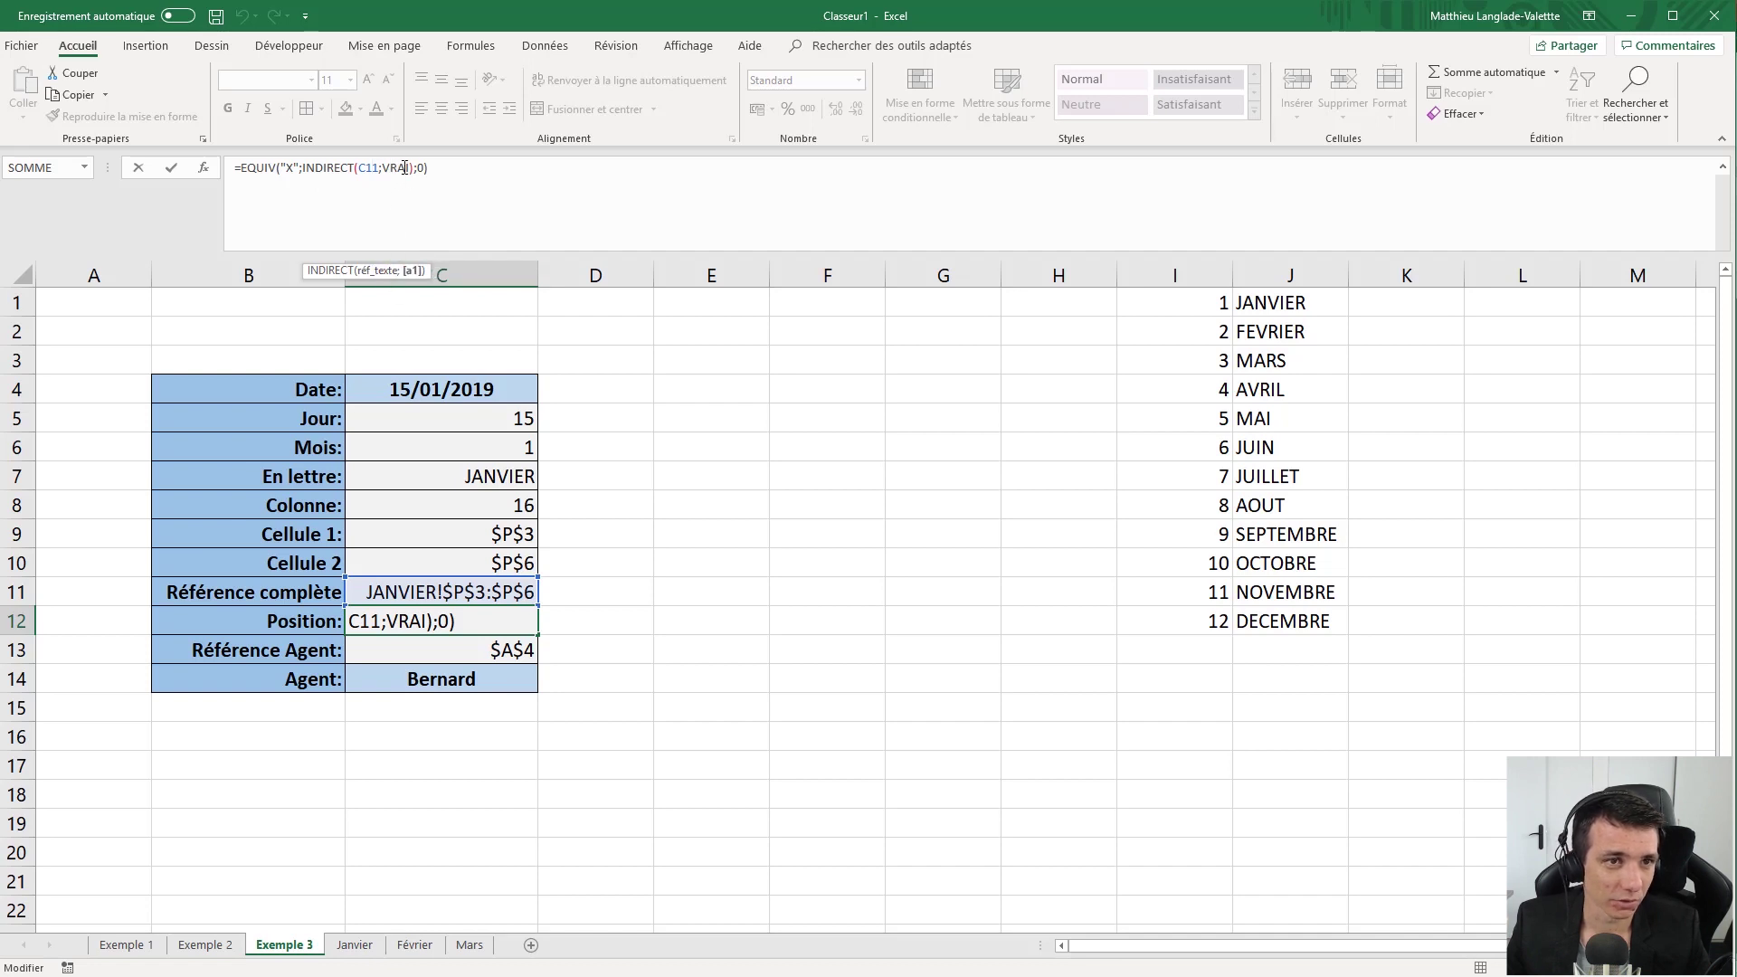
{"action": "left_click", "coordinate": [420, 168]}
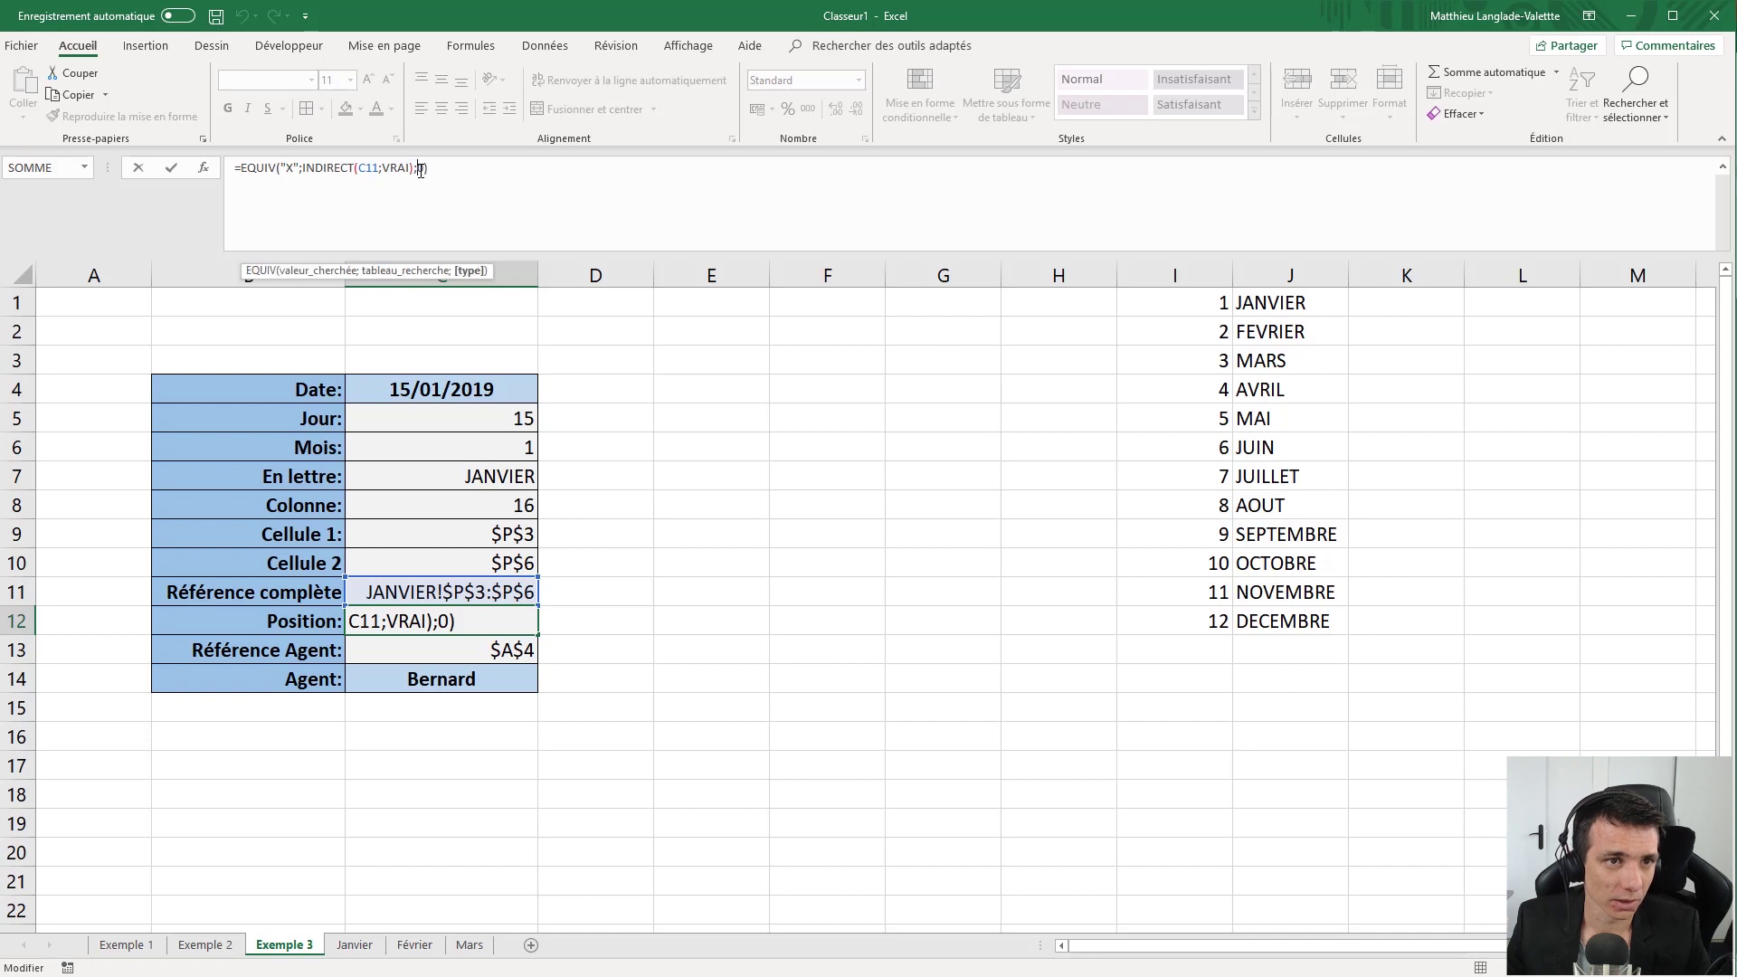
{"action": "left_click", "coordinate": [396, 168]}
{"action": "left_click", "coordinate": [374, 168]}
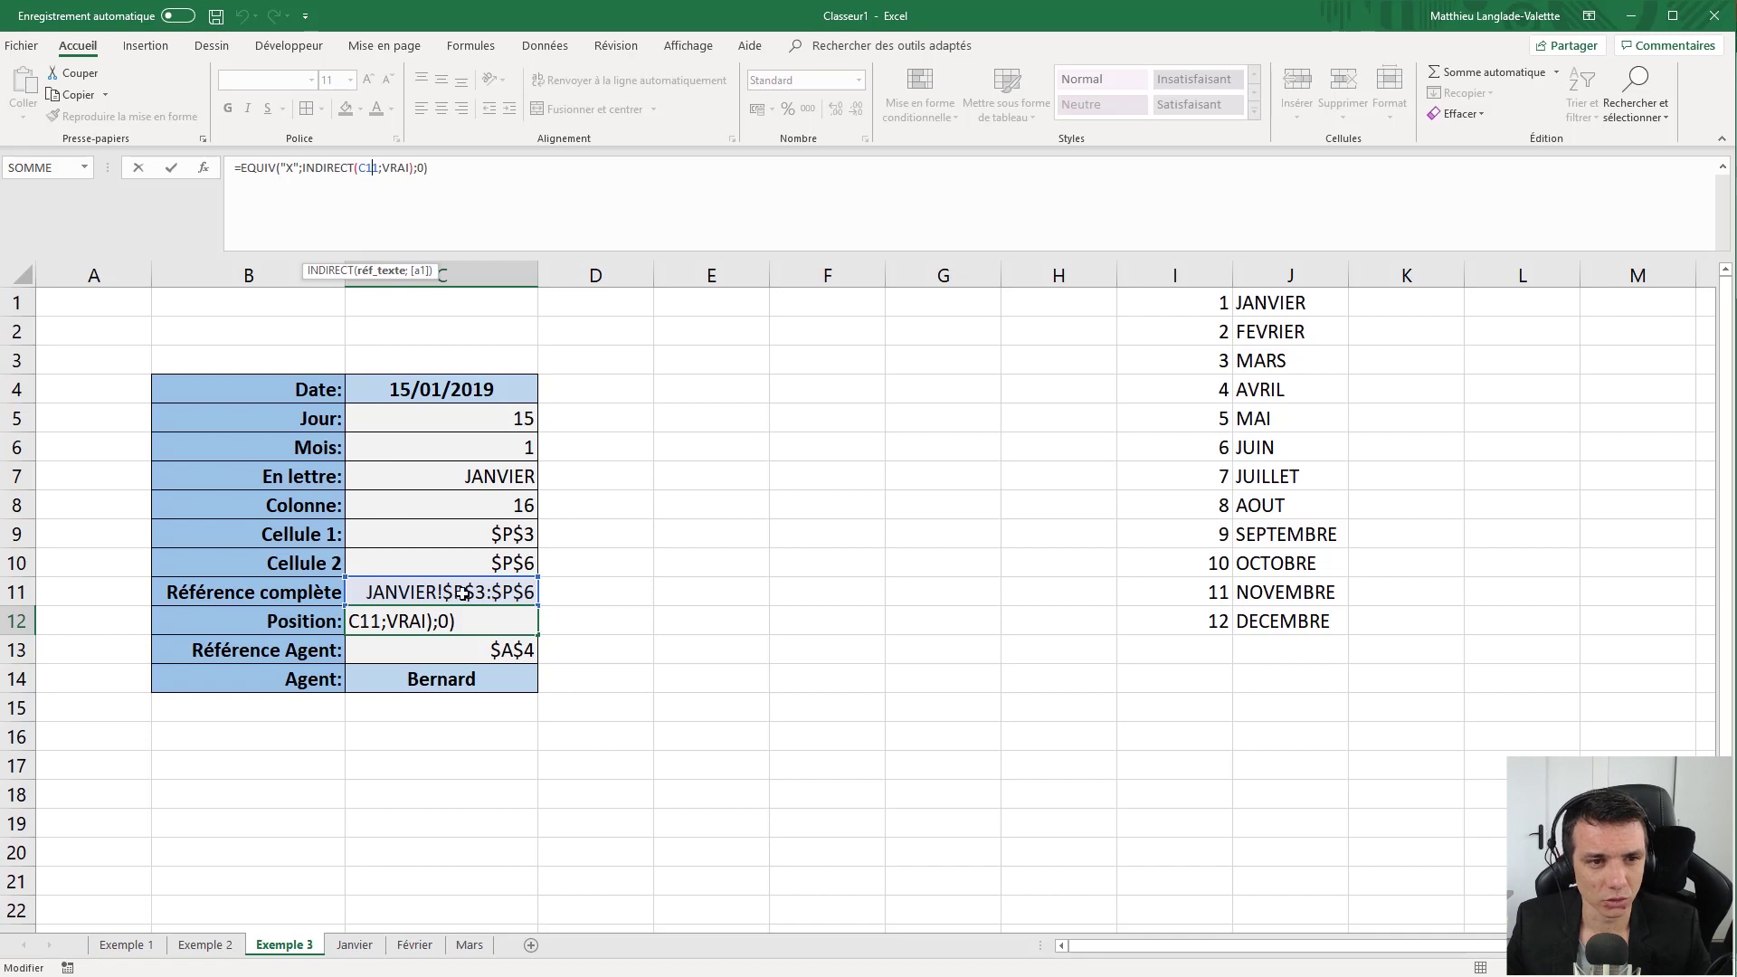
{"action": "key", "text": "Return"}
{"action": "left_click", "coordinate": [515, 625]}
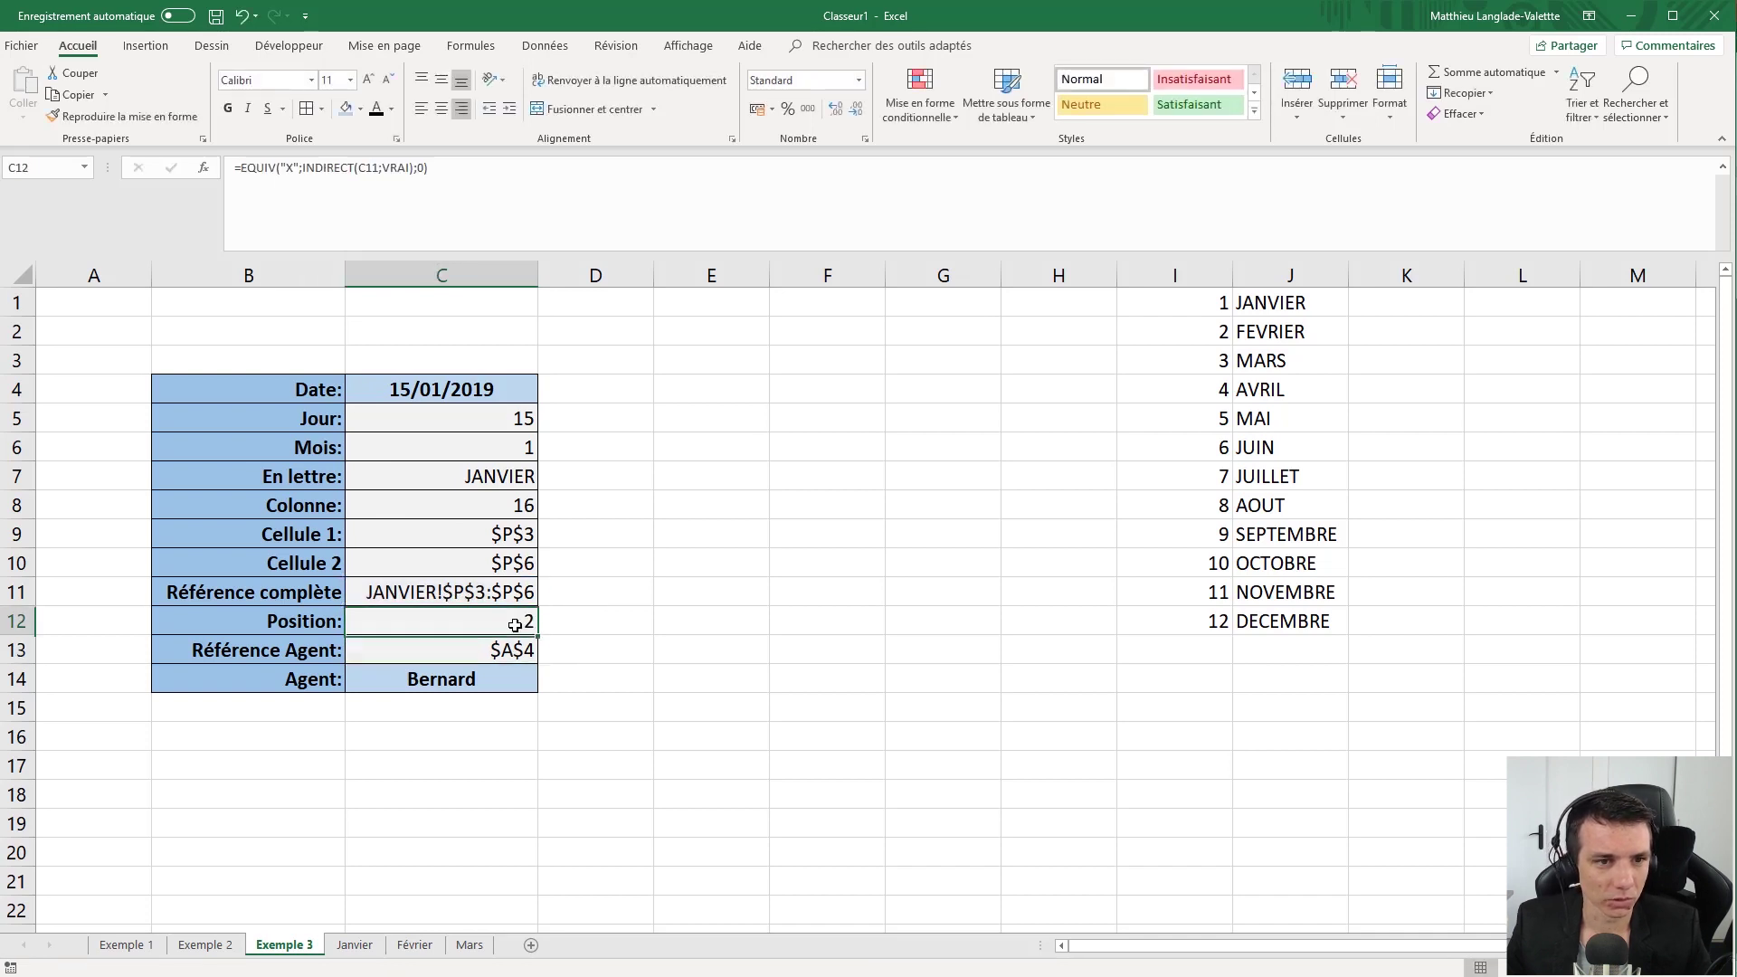
{"action": "left_click", "coordinate": [523, 655]}
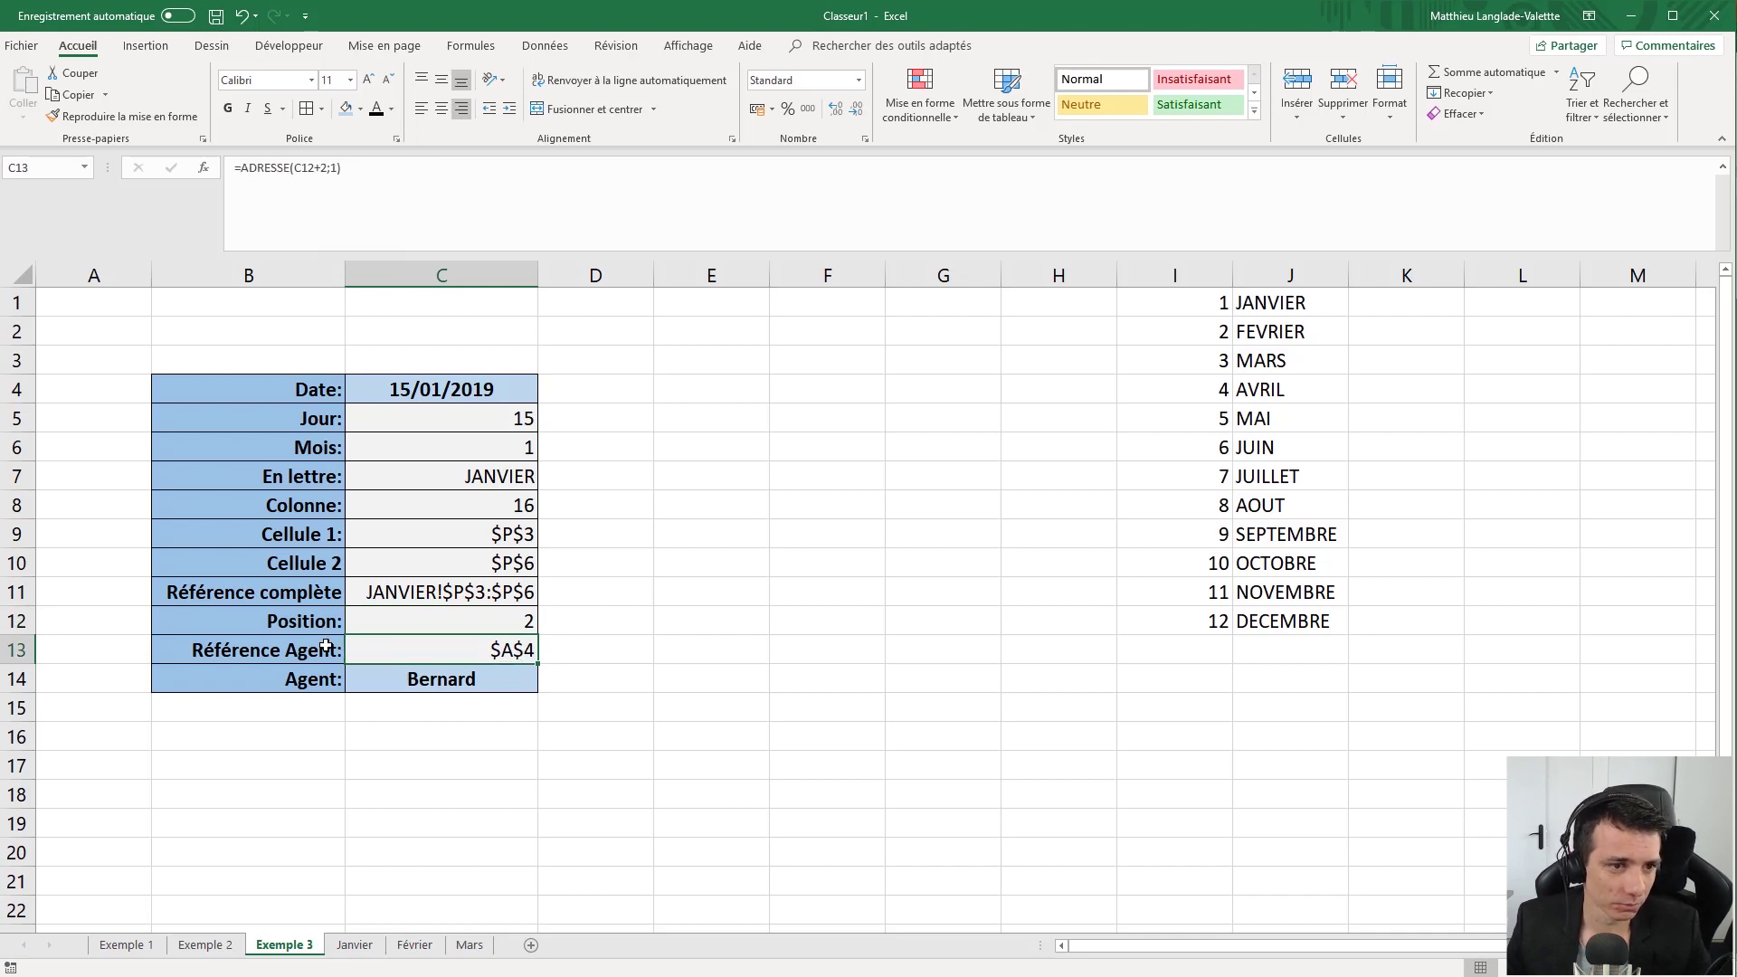
{"action": "left_click", "coordinate": [307, 170]}
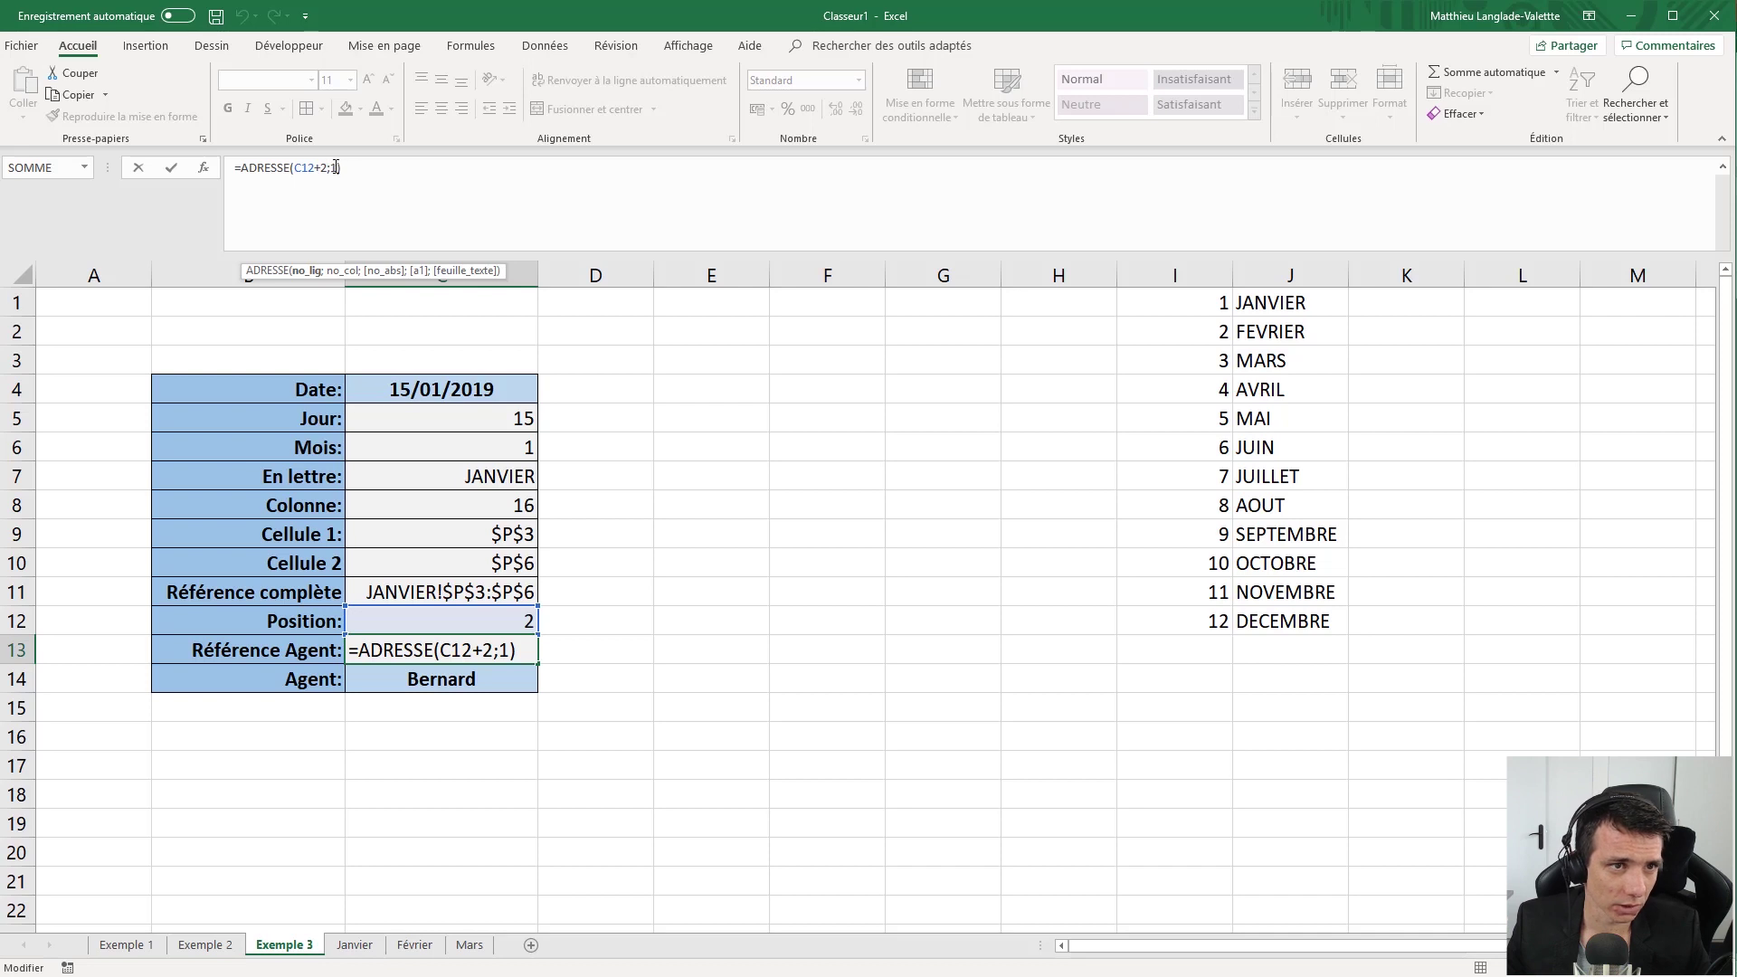
{"action": "key", "text": "Return"}
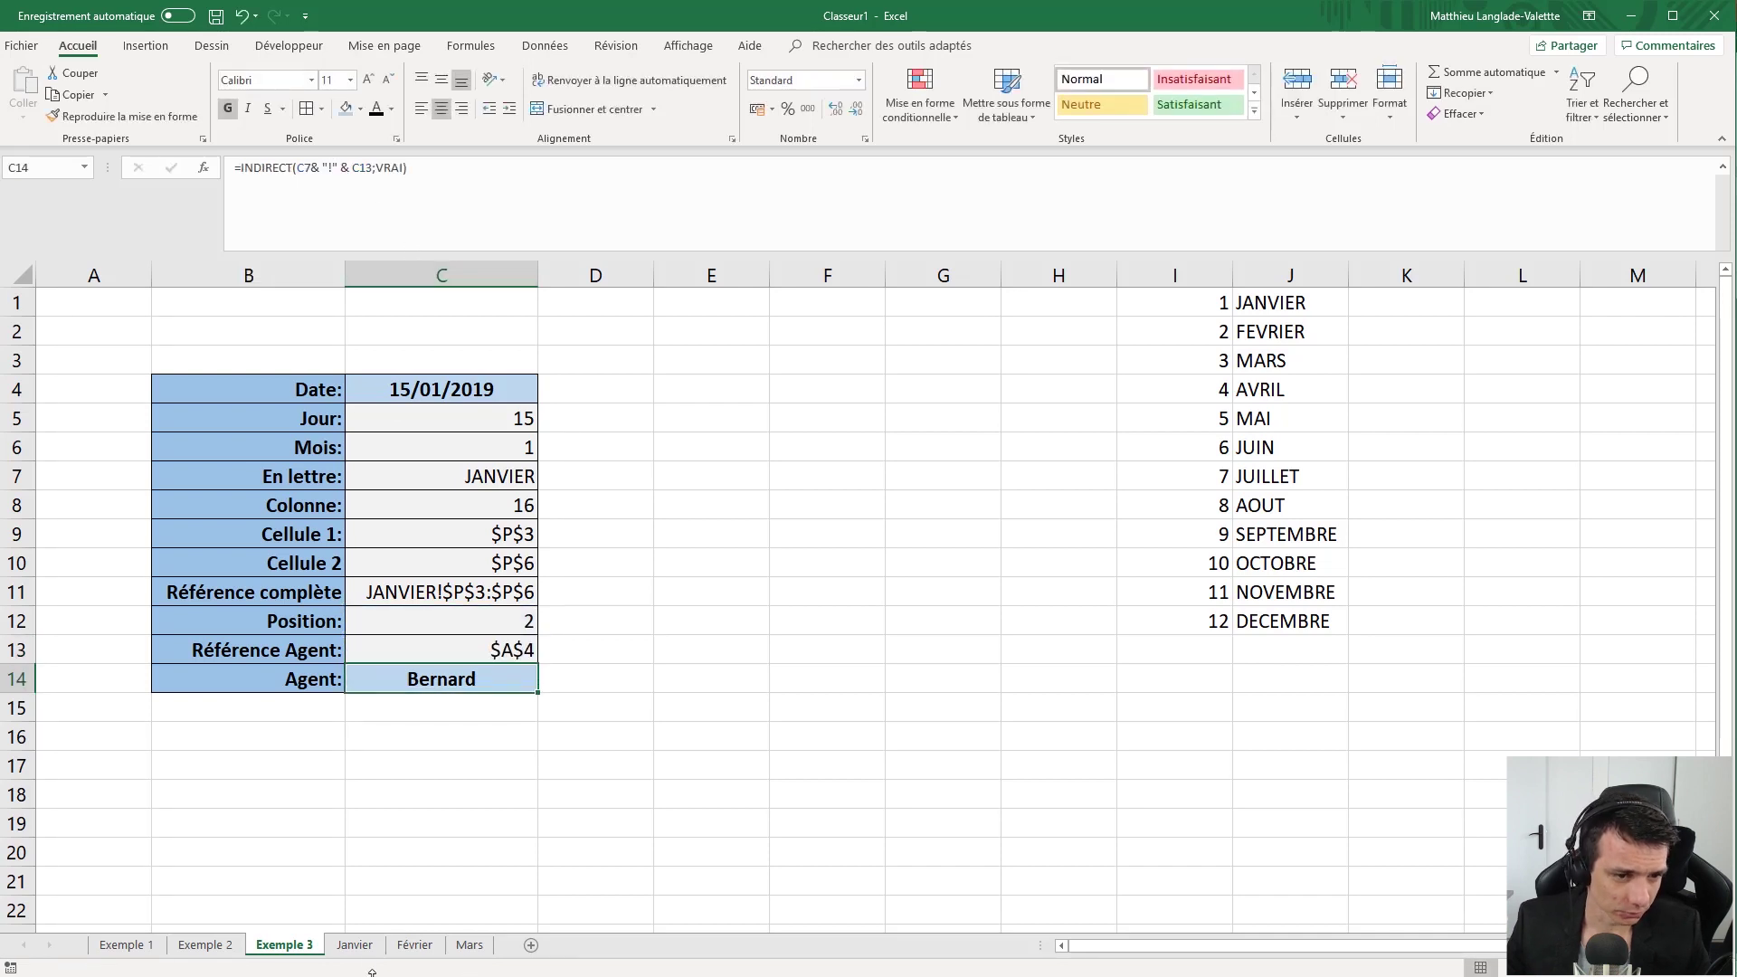
{"action": "left_click", "coordinate": [354, 945]}
{"action": "left_click", "coordinate": [807, 368]}
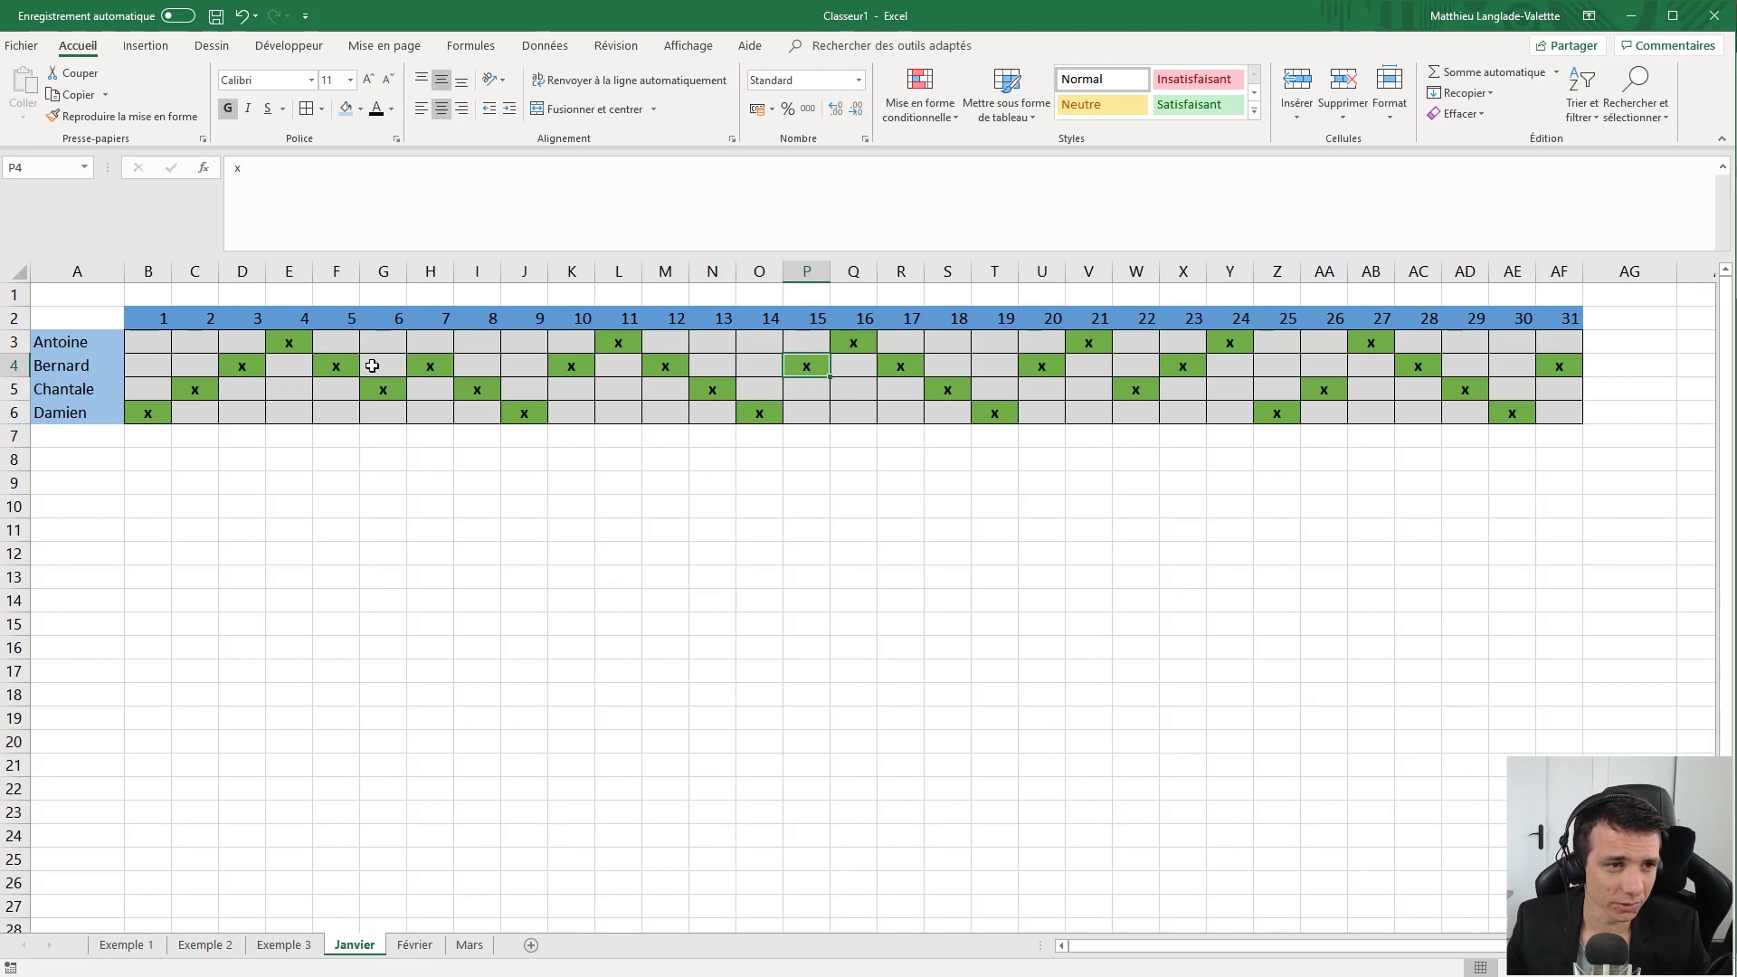
{"action": "left_click", "coordinate": [91, 368]}
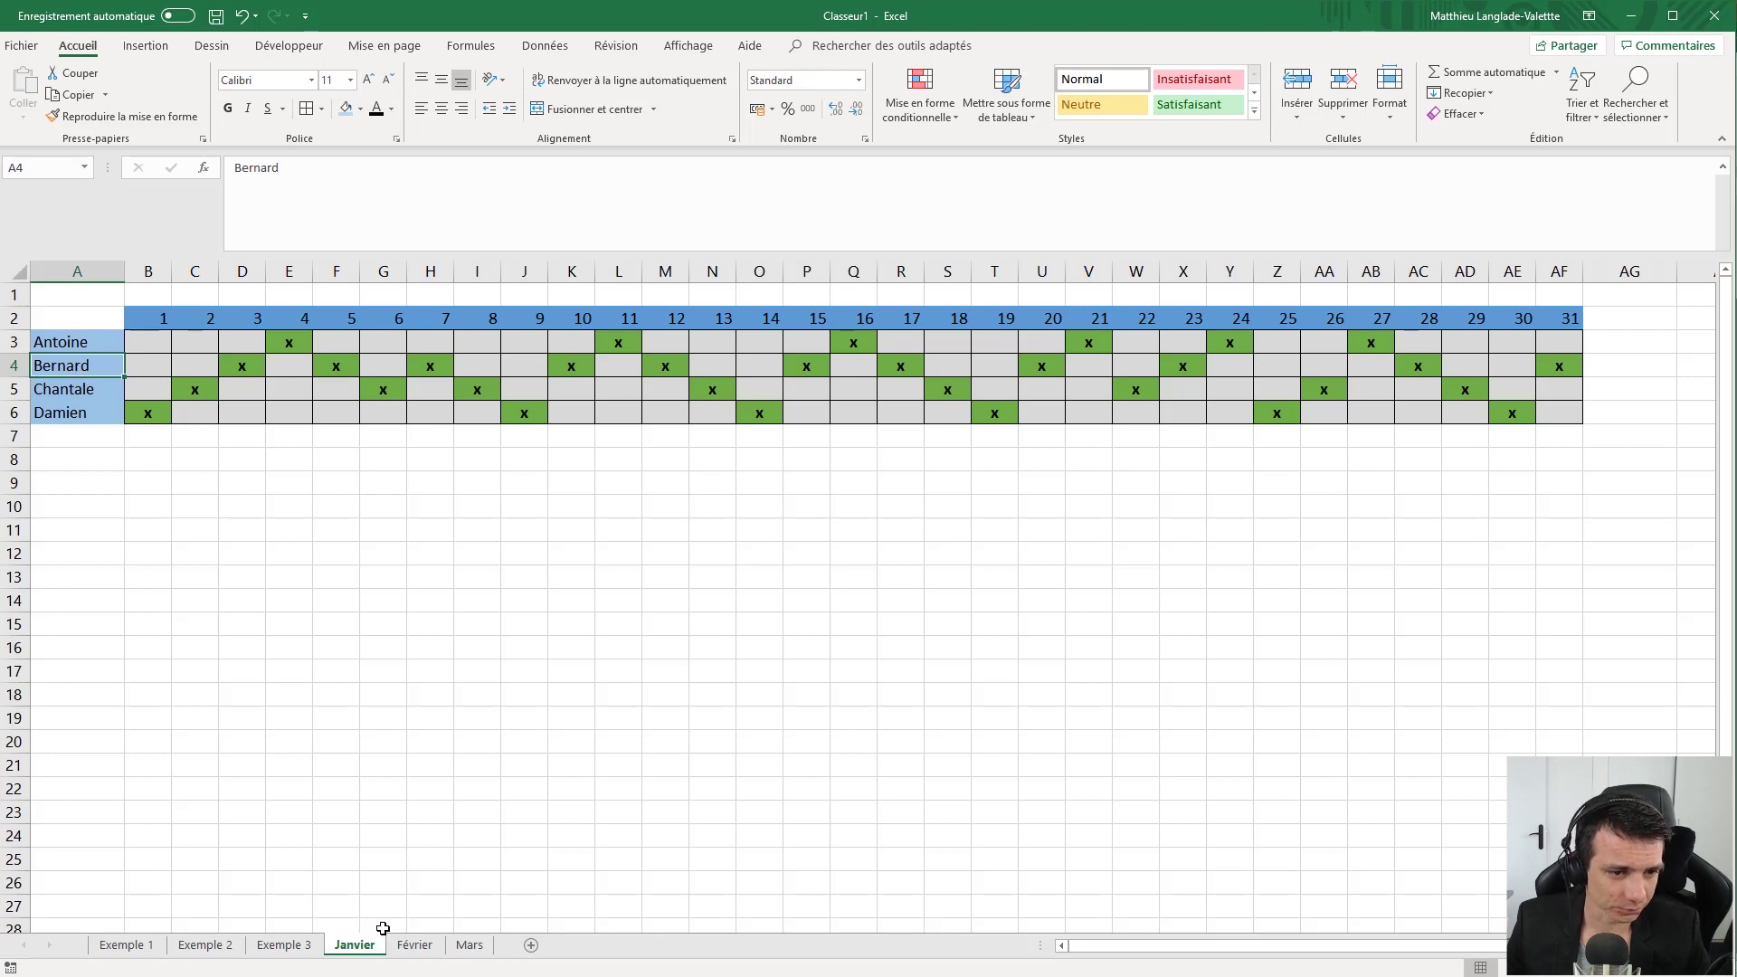
{"action": "left_click", "coordinate": [283, 944]}
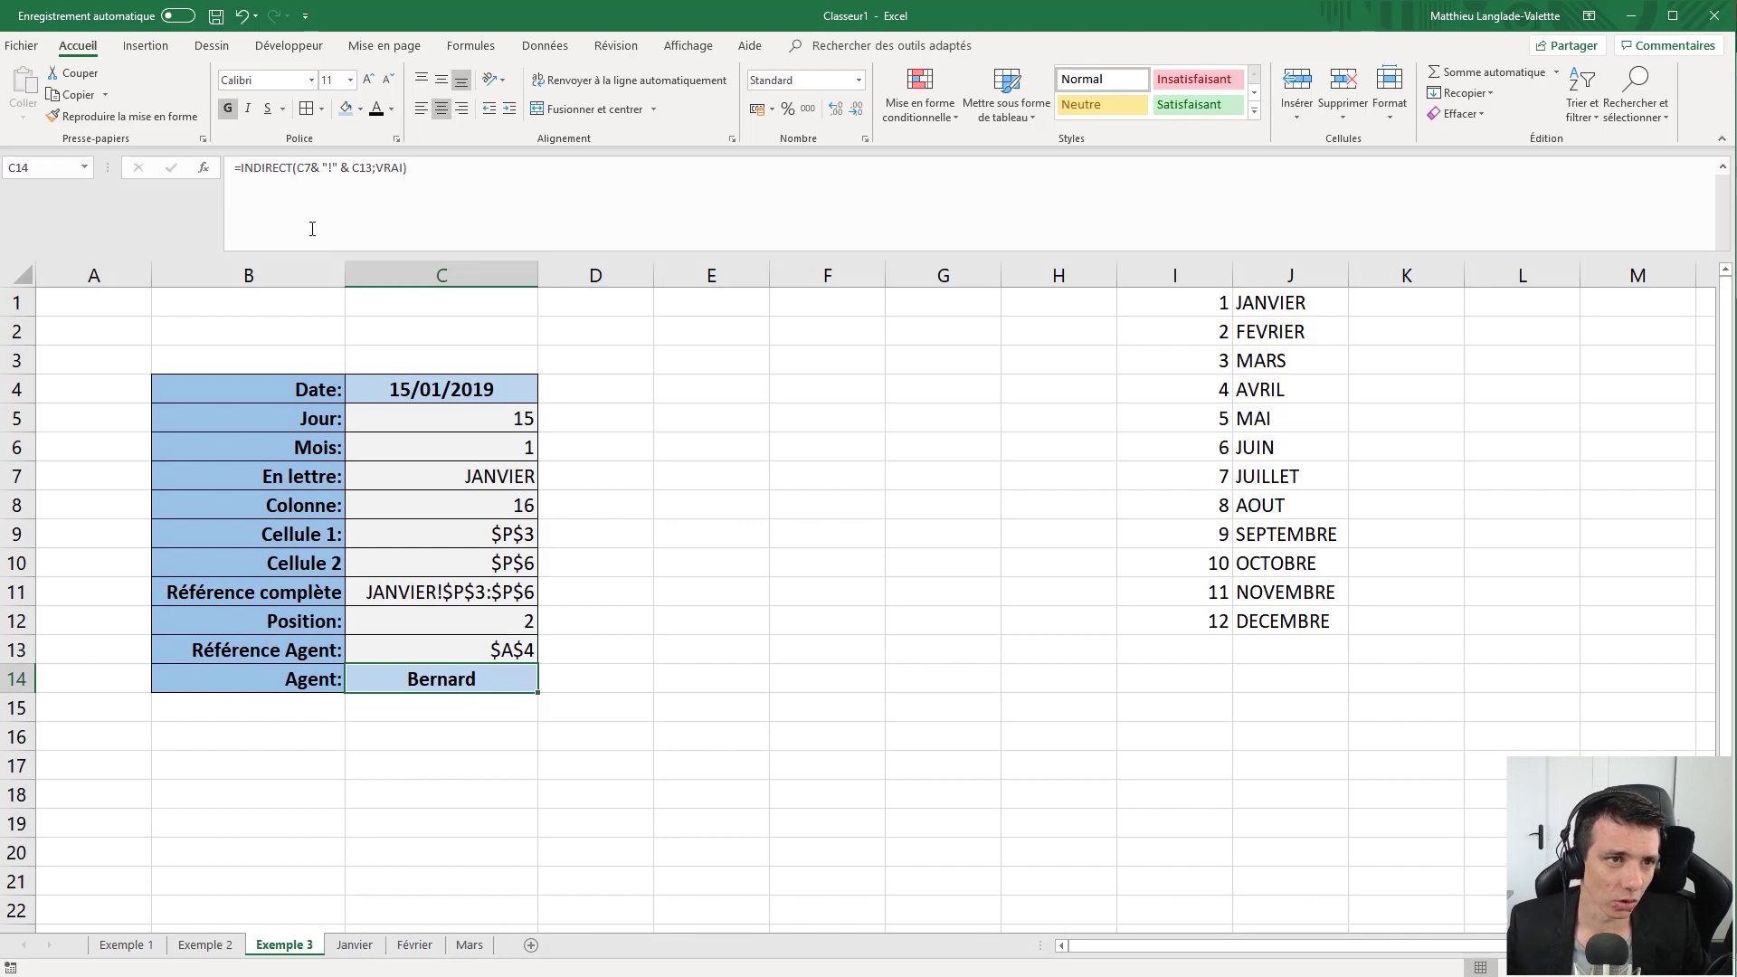
{"action": "left_click", "coordinate": [279, 168]}
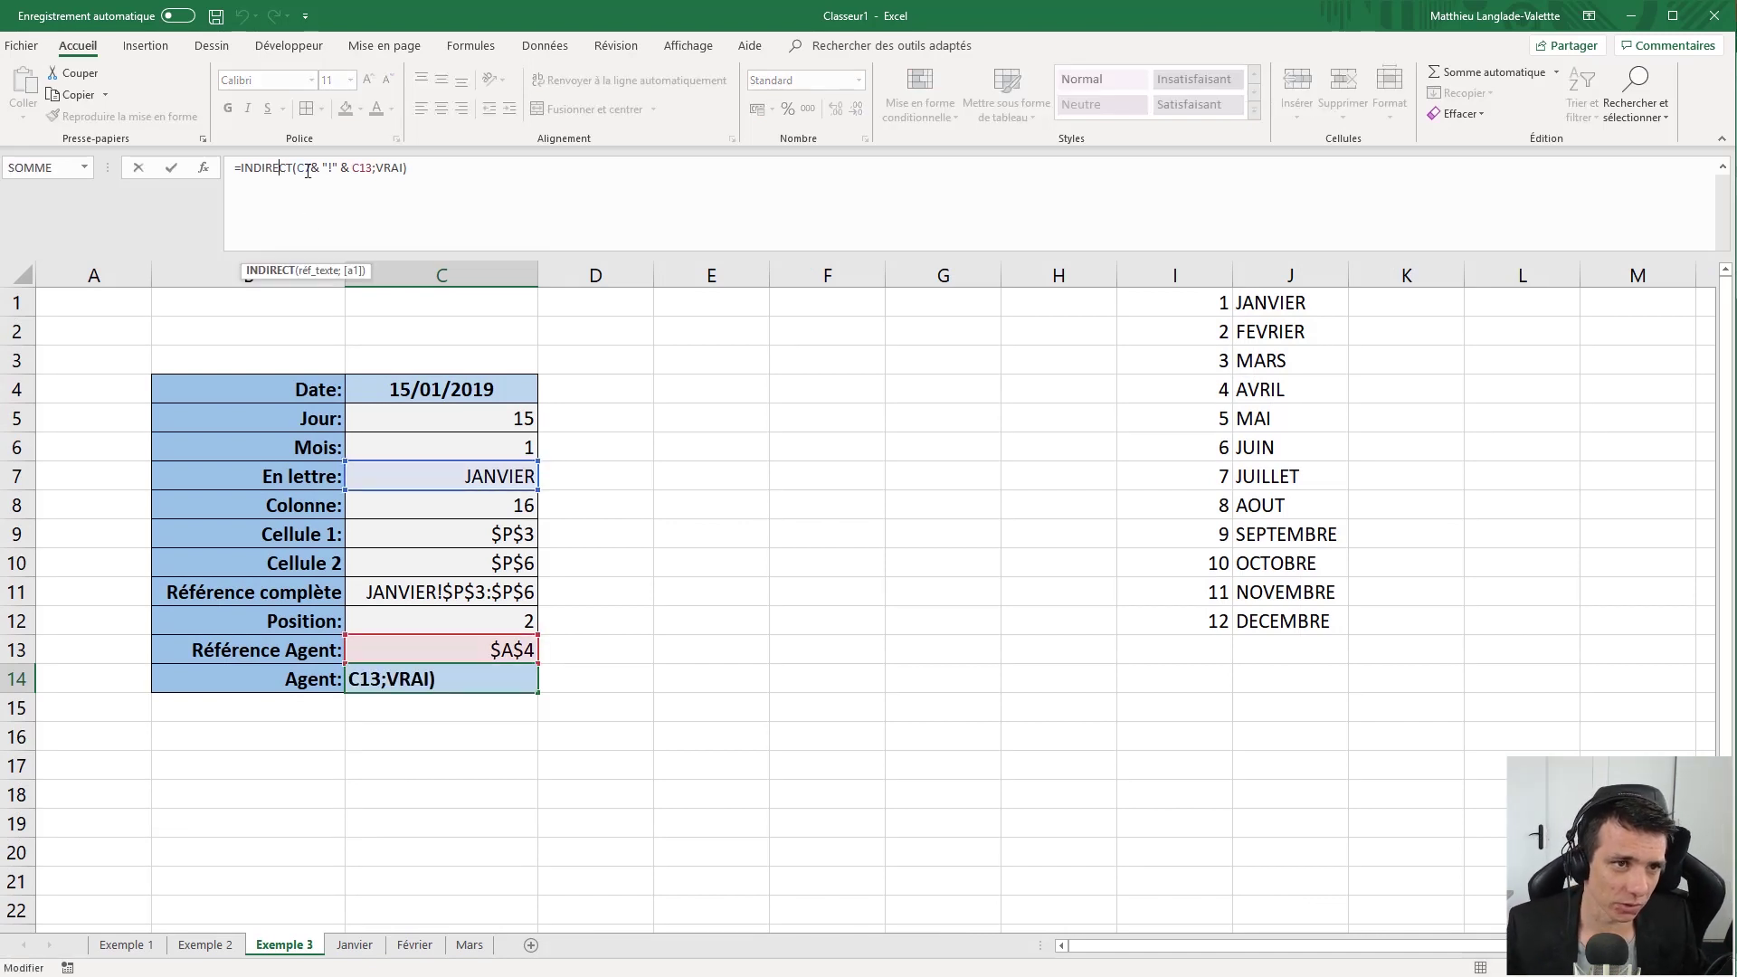
{"action": "left_click", "coordinate": [300, 170]}
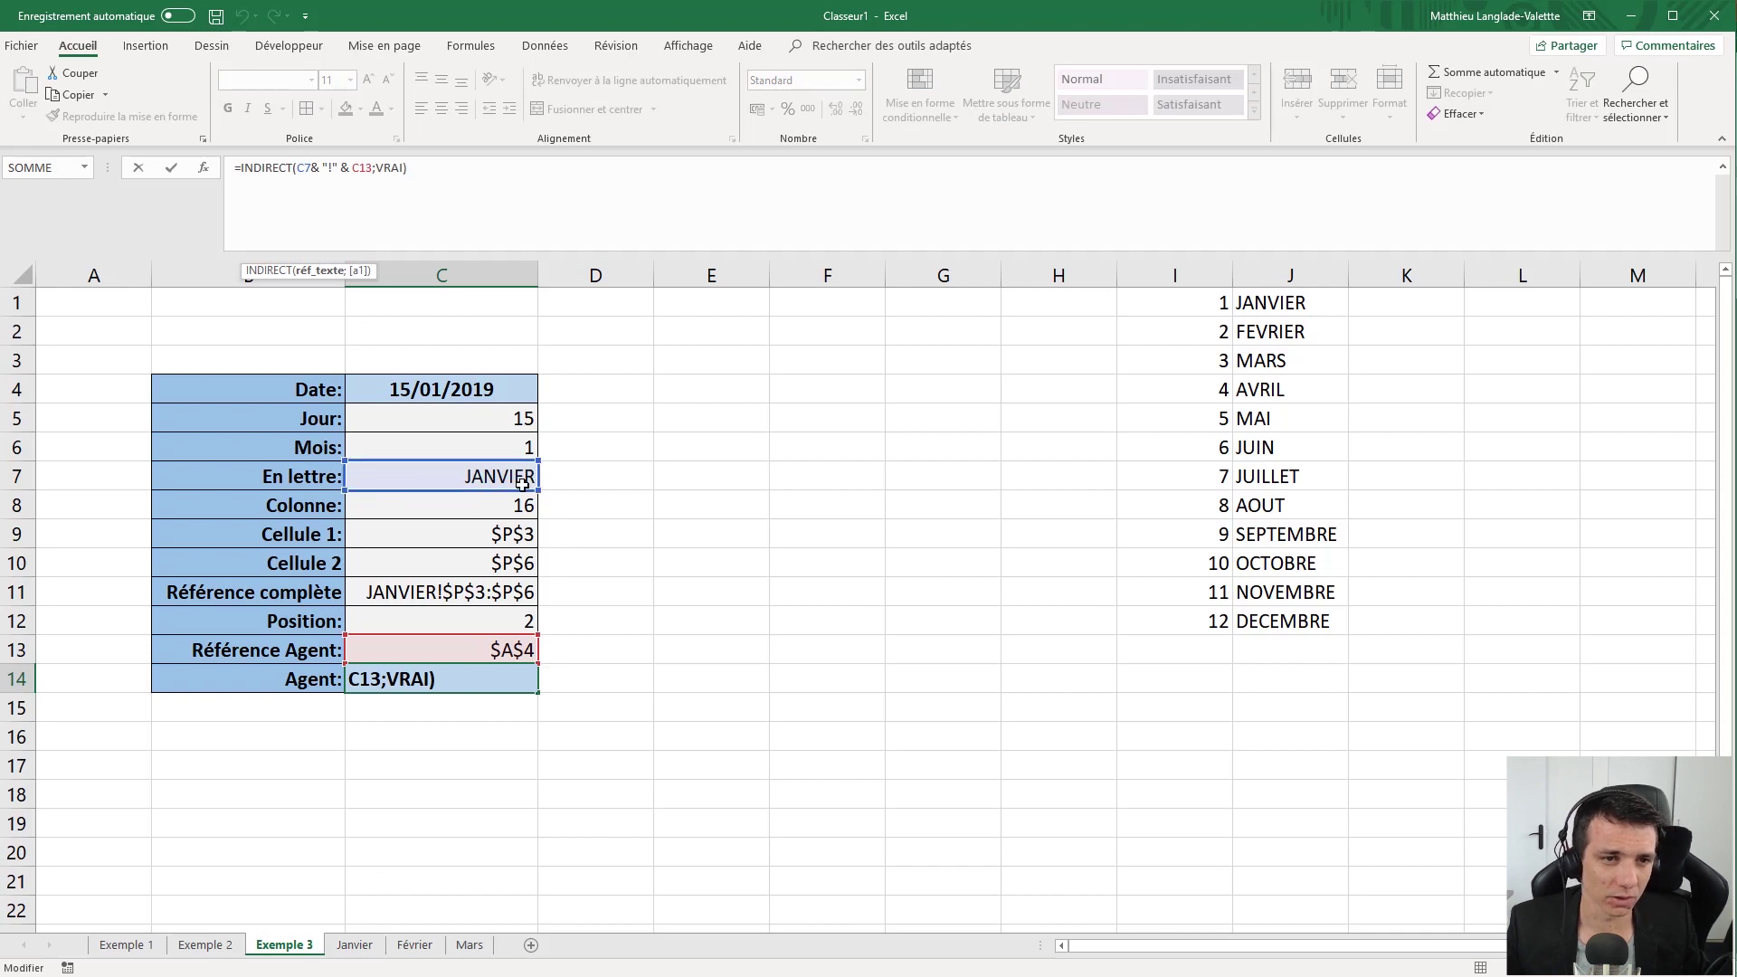
{"action": "left_click", "coordinate": [343, 171]}
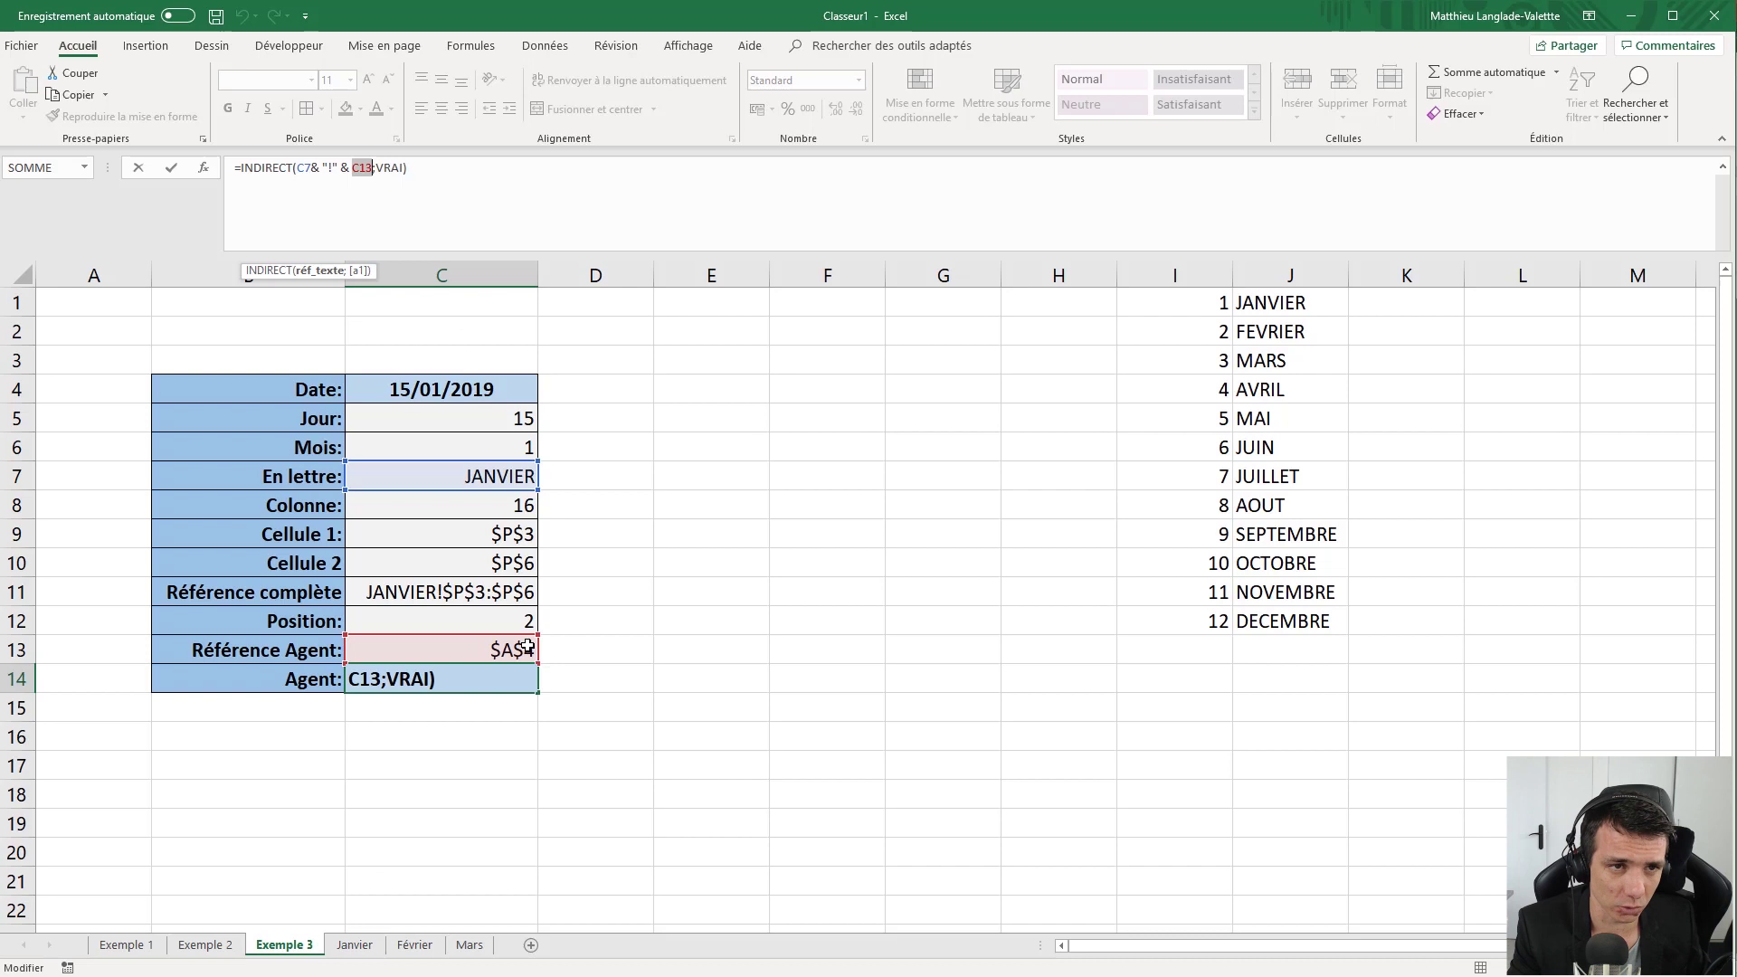
{"action": "key", "text": "Return"}
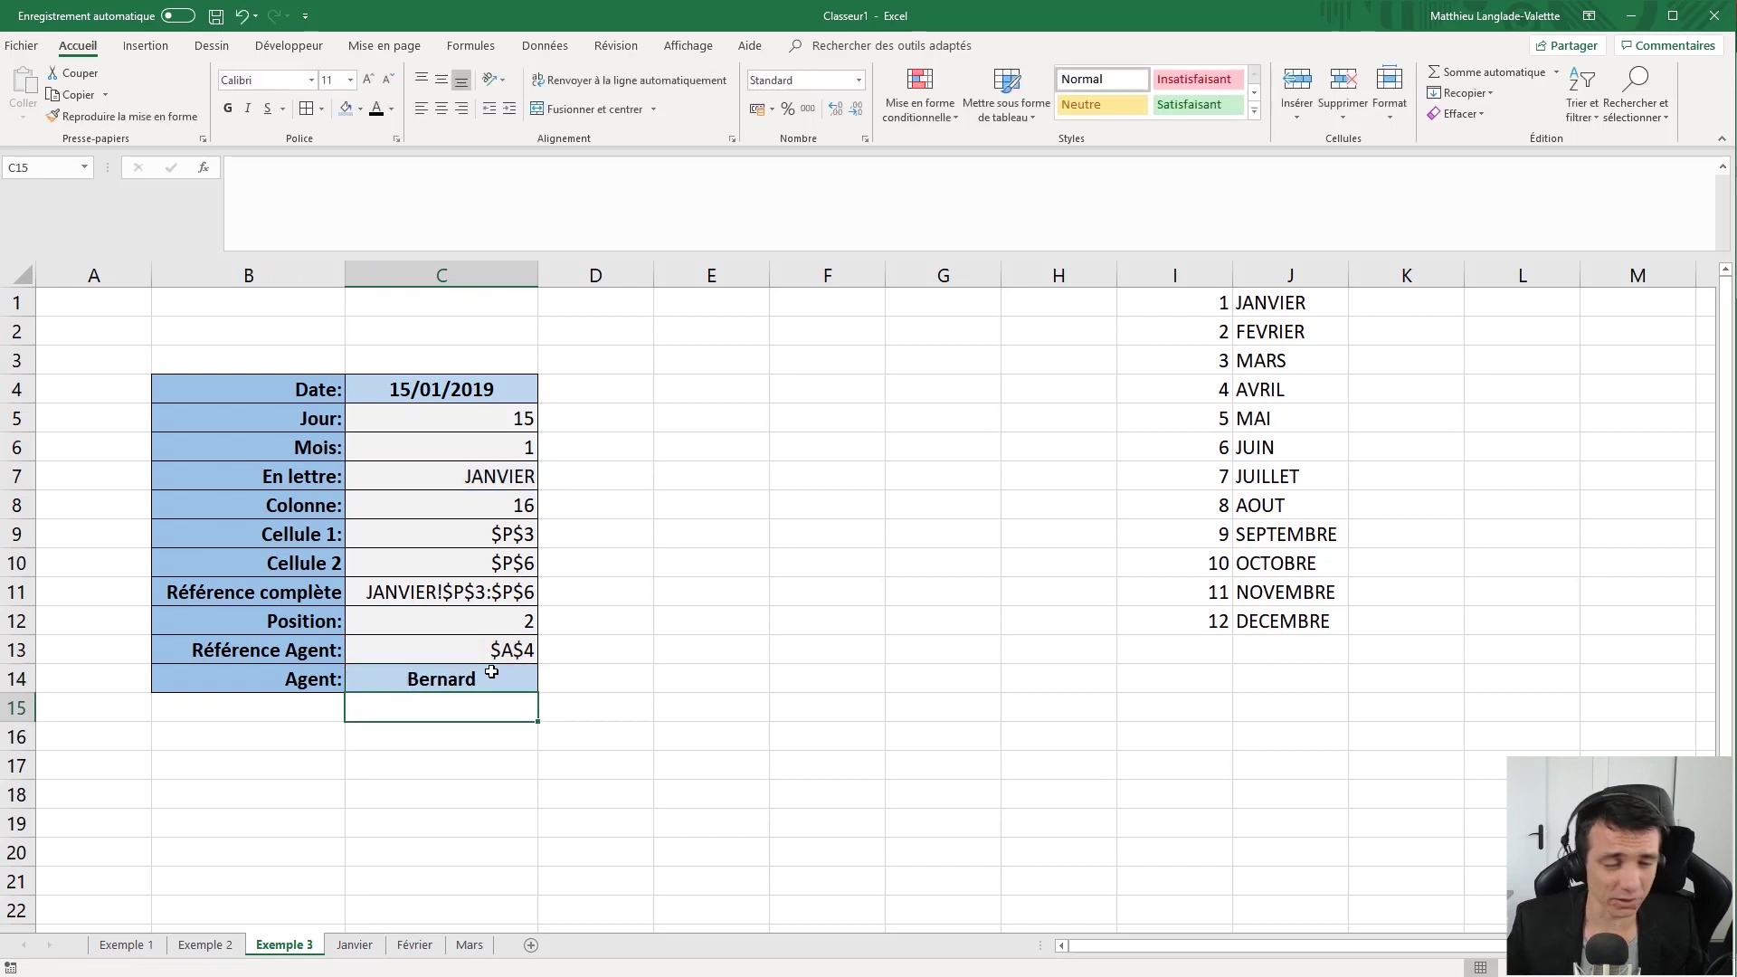
Inspect the Agent result in C14 and the Cellule 1 formula in C9.
{"action": "left_click", "coordinate": [491, 674]}
{"action": "left_click", "coordinate": [473, 707]}
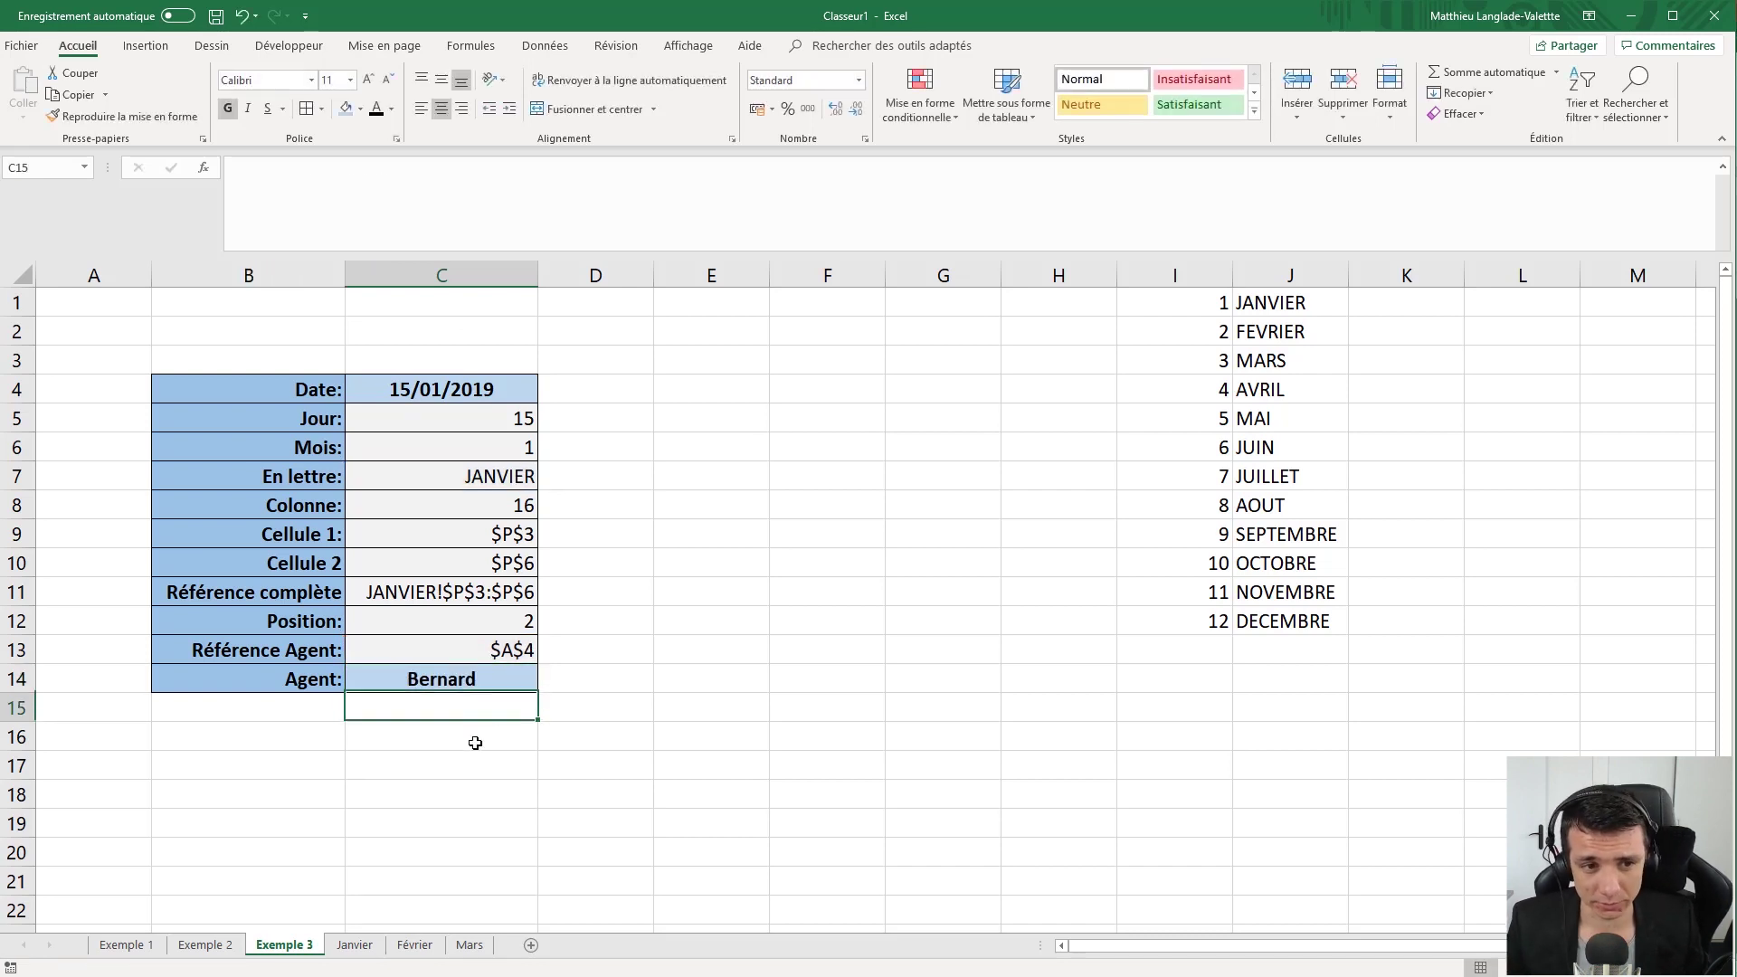
{"action": "left_click", "coordinate": [595, 505]}
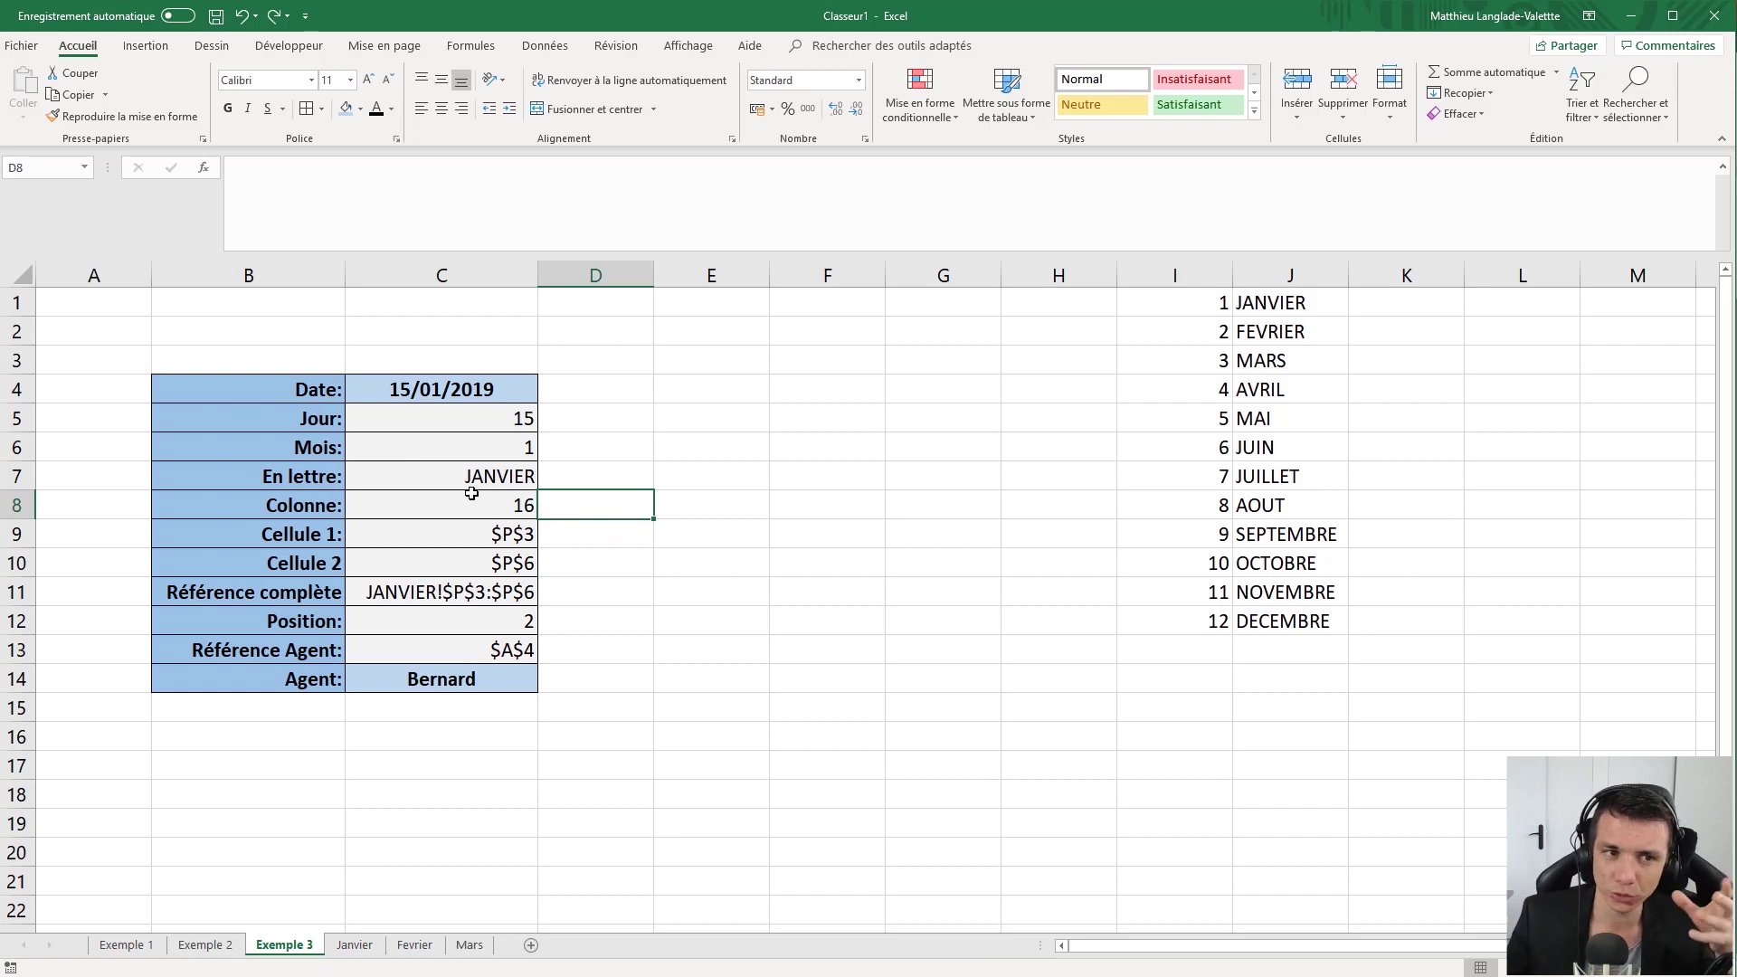
{"action": "left_click", "coordinate": [507, 537]}
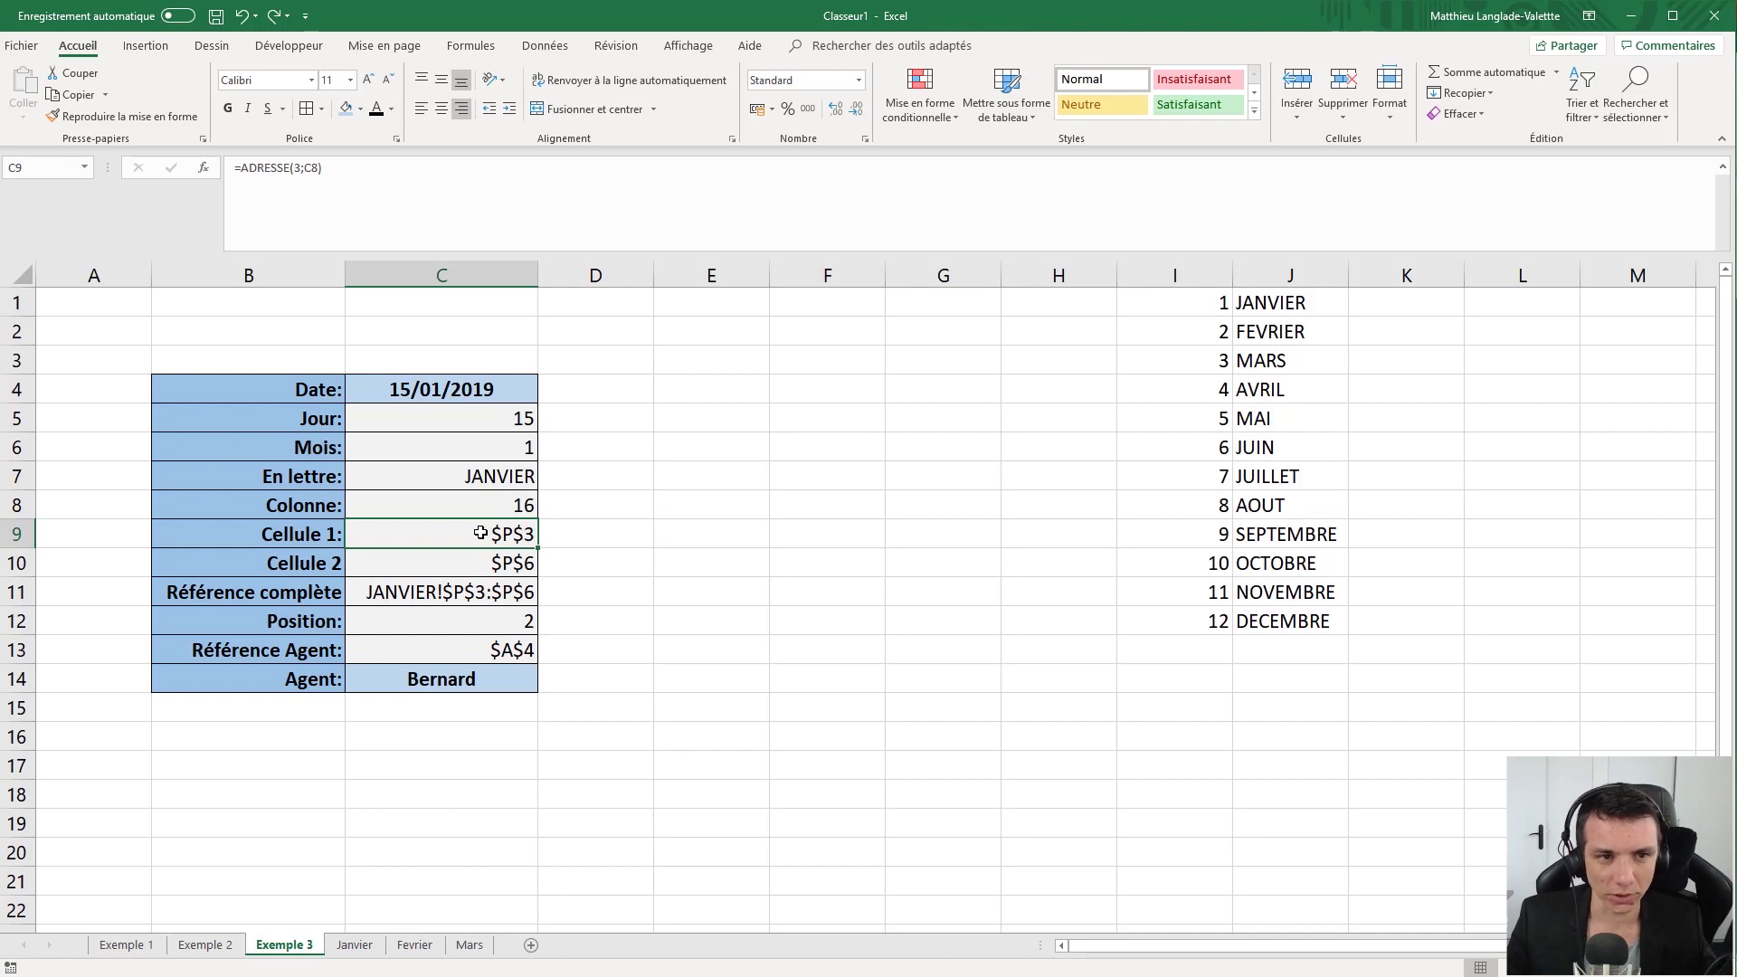
Enter the new date 20/02 in the Date cell C4.
{"action": "left_click", "coordinate": [482, 391]}
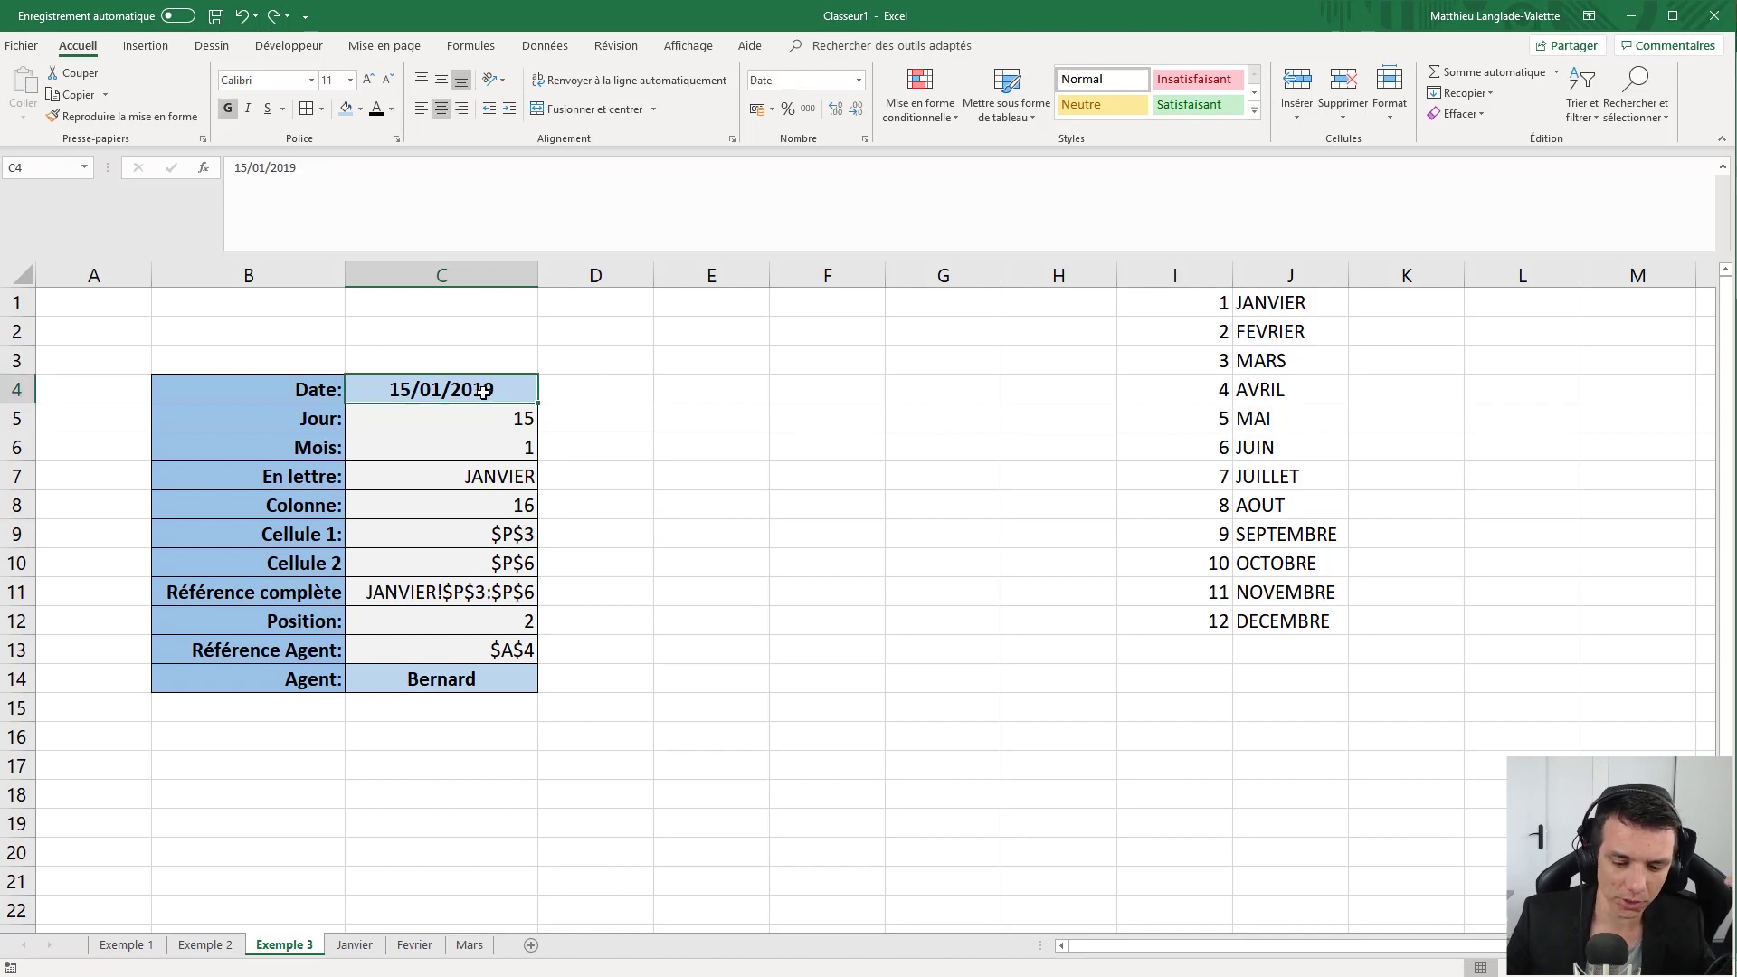
{"action": "type", "text": "20/02"}
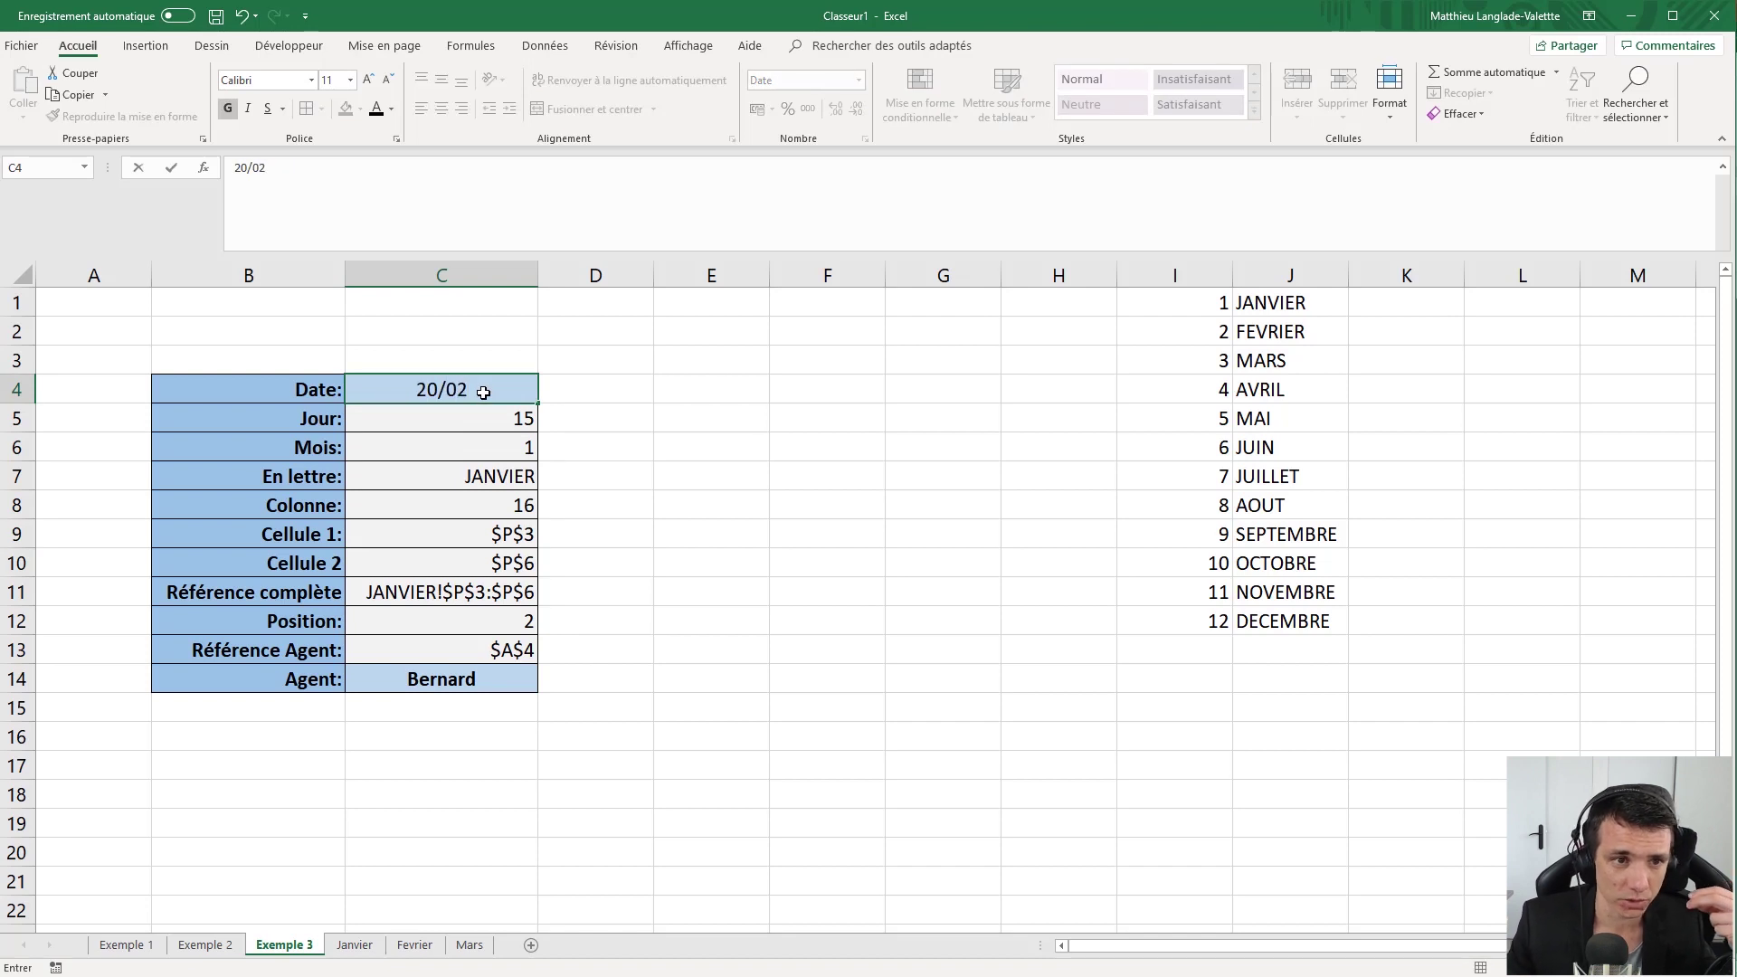
{"action": "key", "text": "Return"}
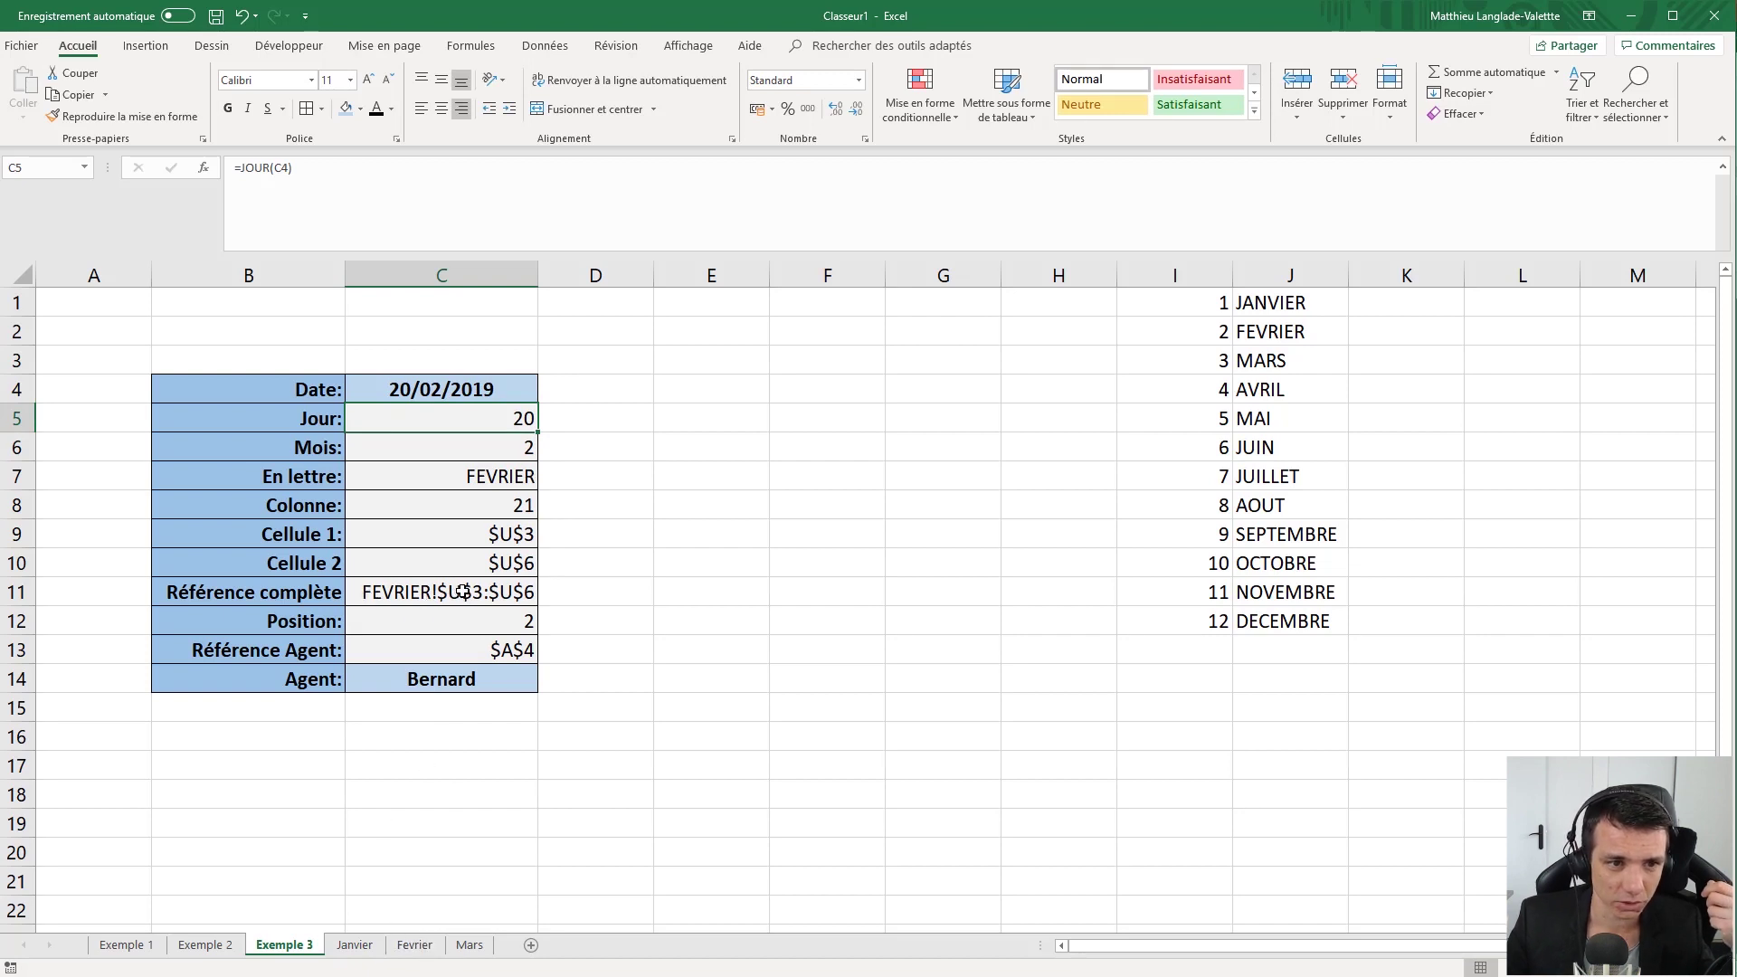
On Fevrier, verify day-20 cells U3:U6 and agent Bernard in A4, then return to Exemple 3.
{"action": "left_click", "coordinate": [414, 944]}
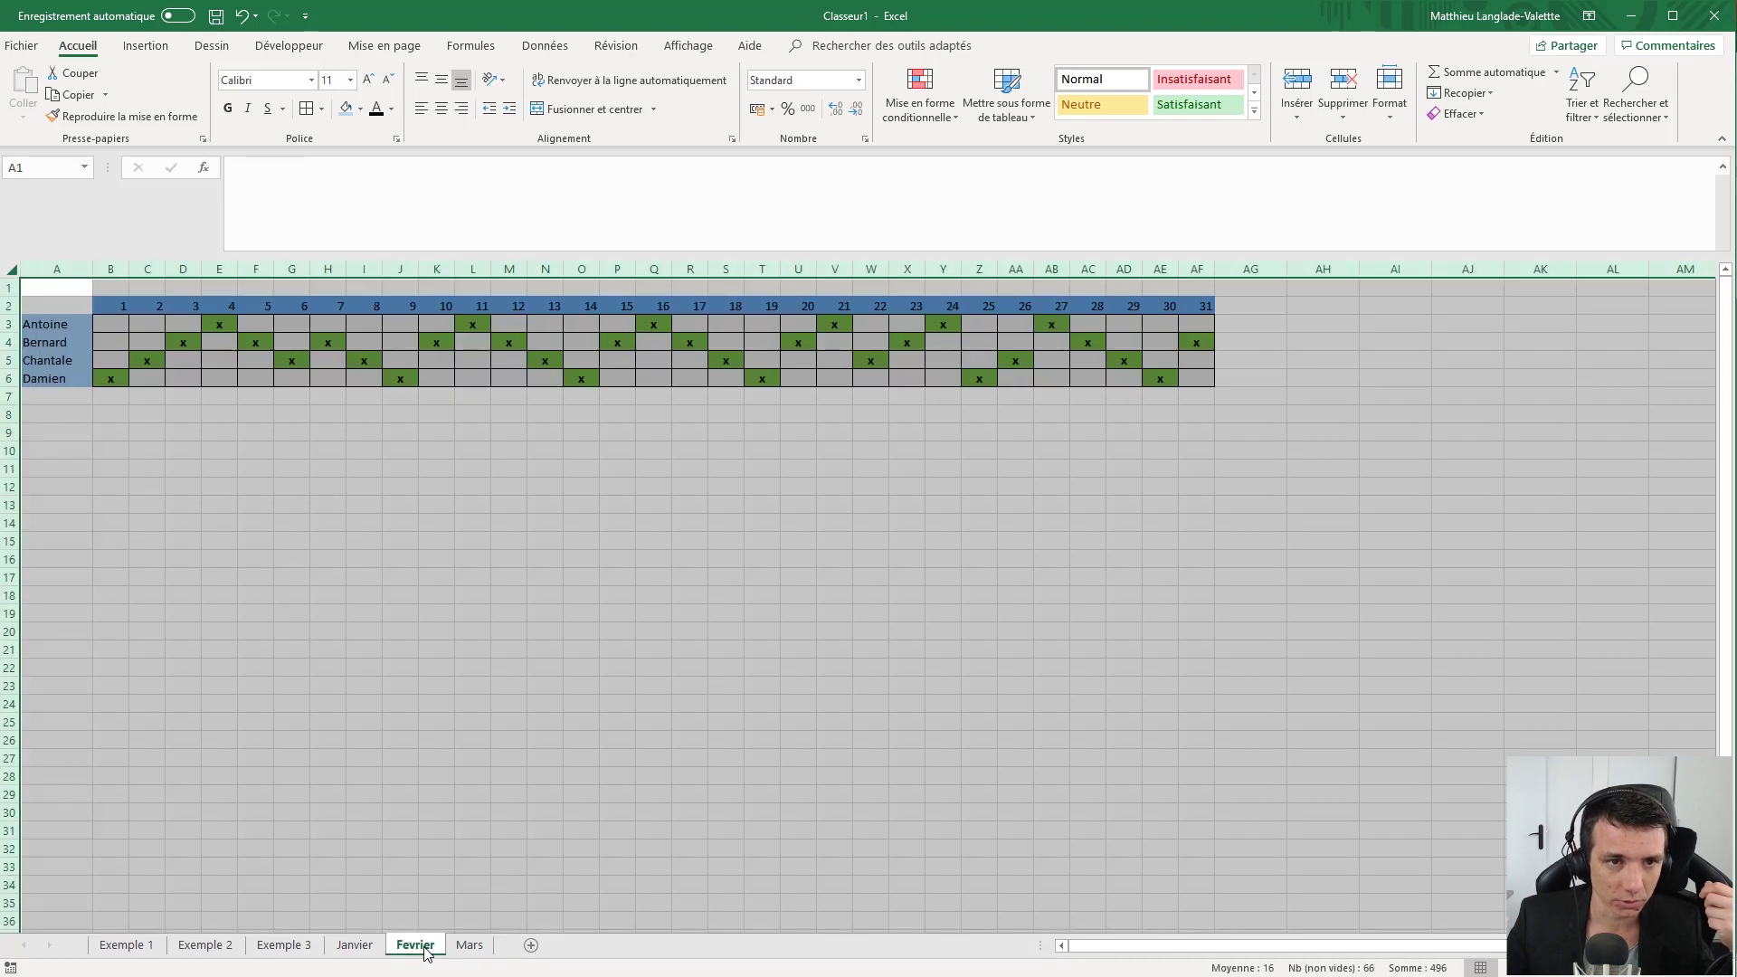
{"action": "left_click", "coordinate": [918, 466]}
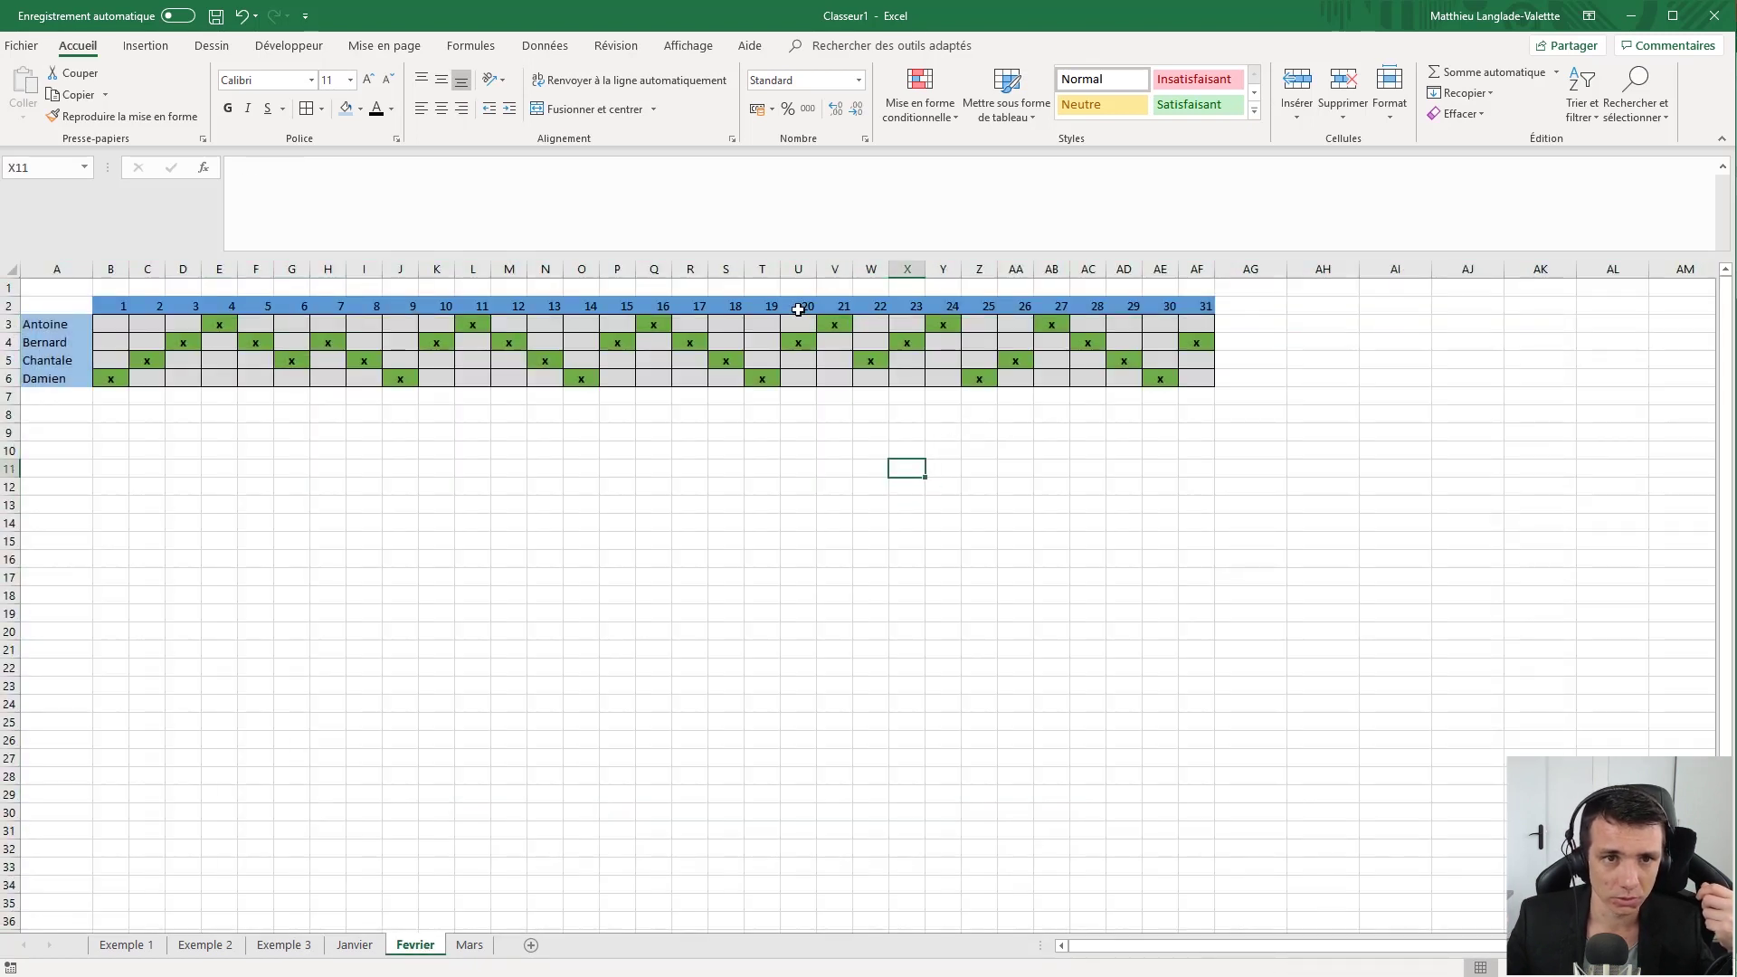
{"action": "left_click_drag", "start_coordinate": [801, 324], "coordinate": [801, 378]}
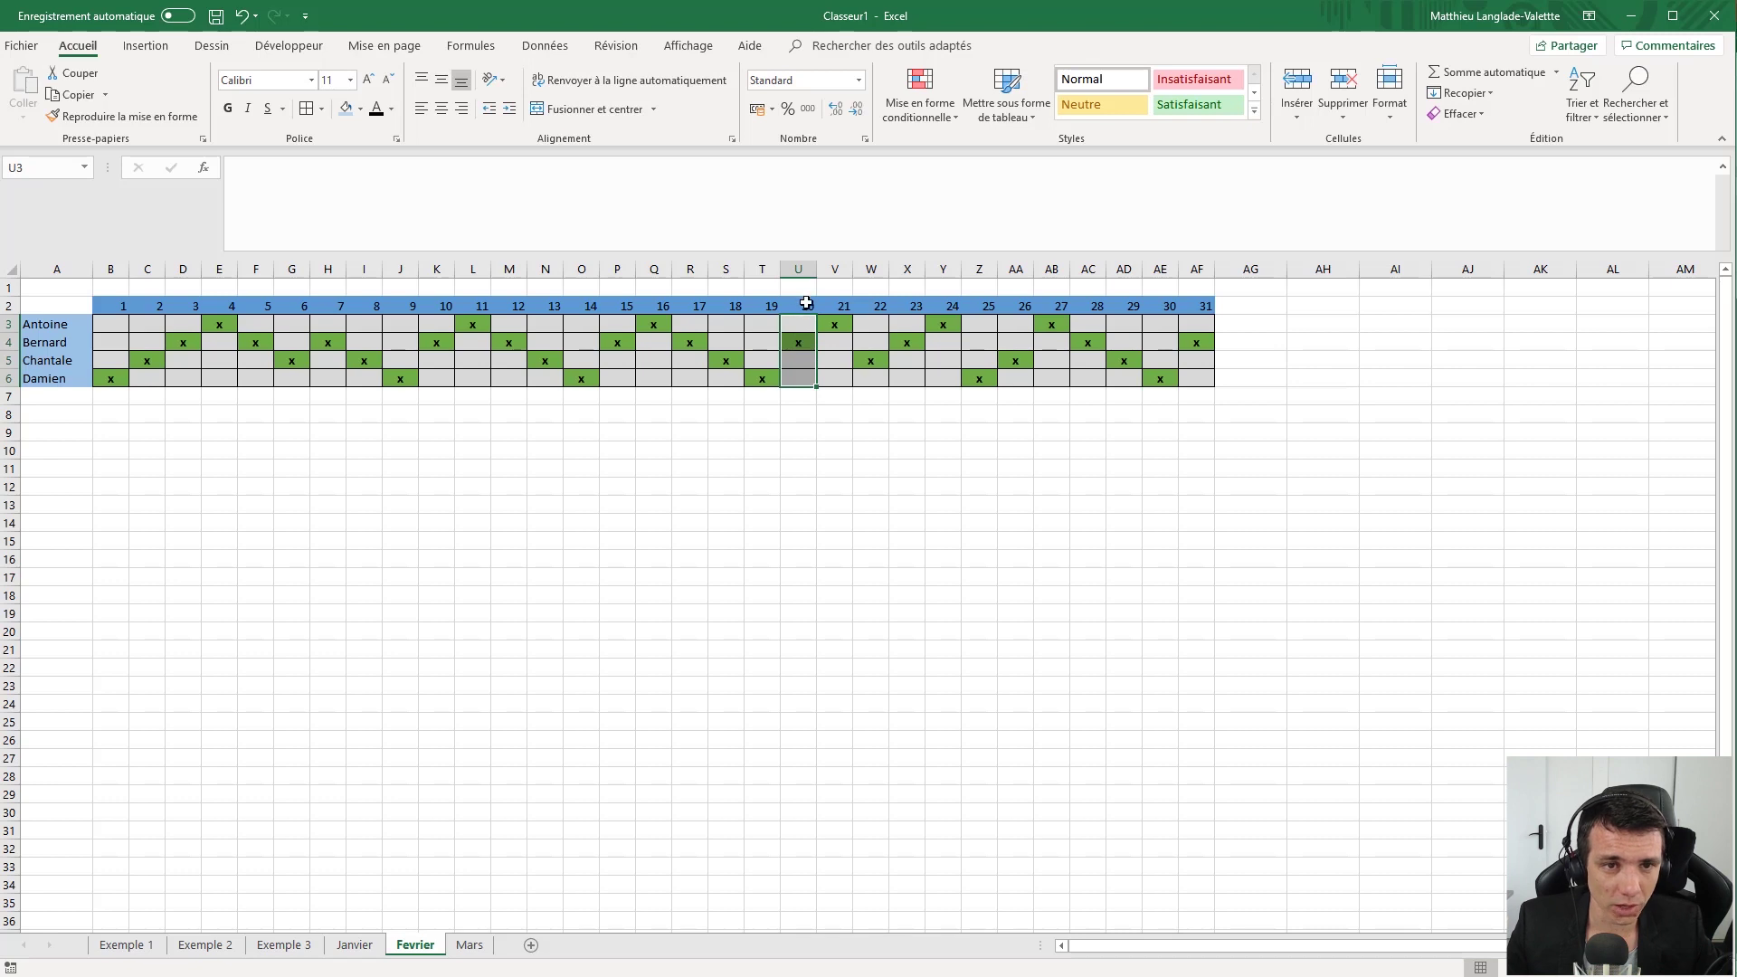
{"action": "left_click", "coordinate": [55, 345]}
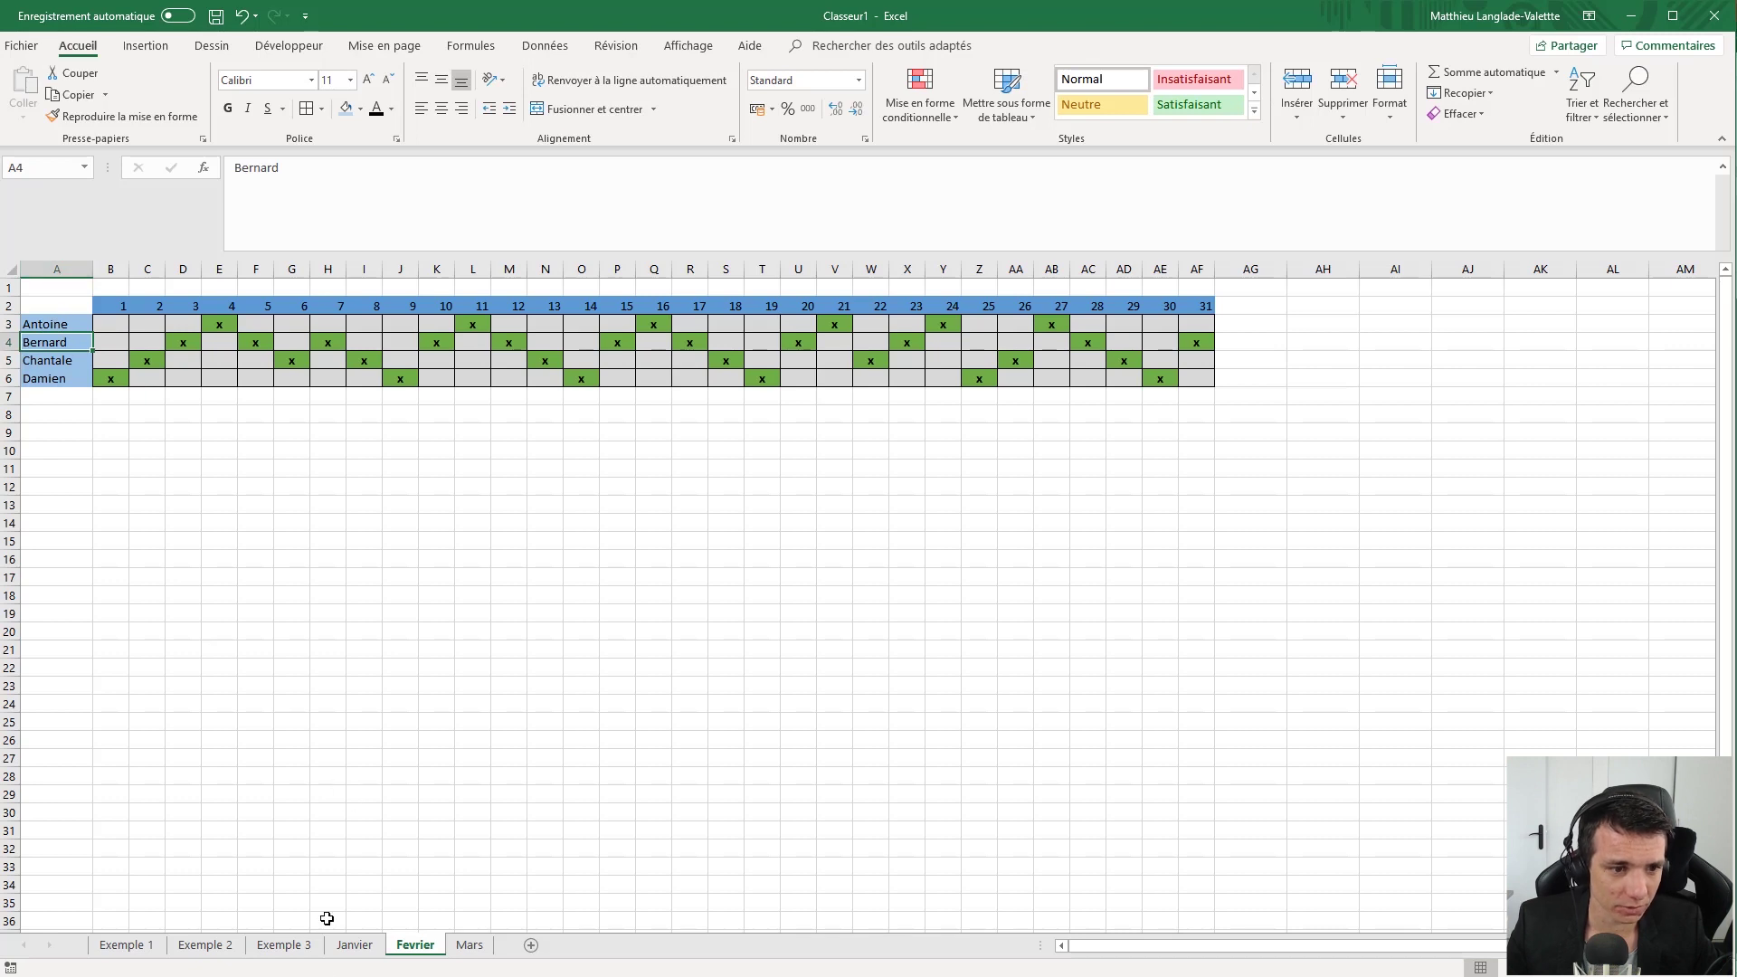
{"action": "left_click", "coordinate": [287, 946]}
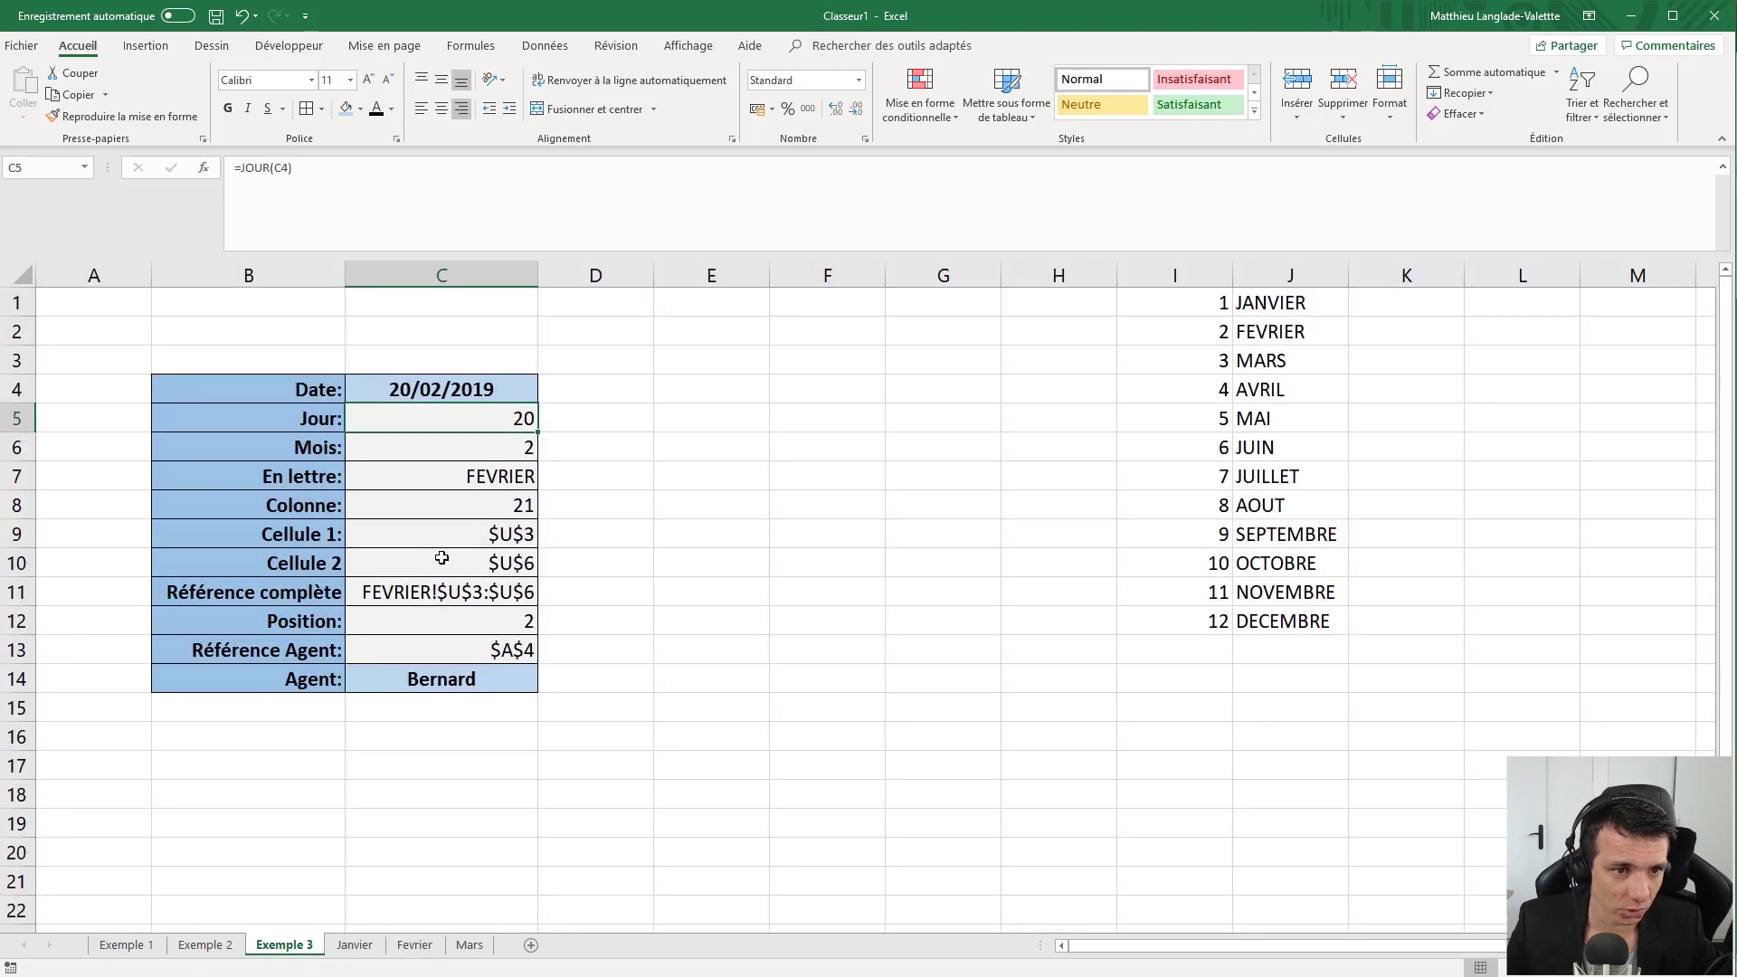
Inspect the agent reference formula in C13 and the Agent formula in C14.
{"action": "left_click", "coordinate": [316, 650]}
{"action": "left_click", "coordinate": [511, 654]}
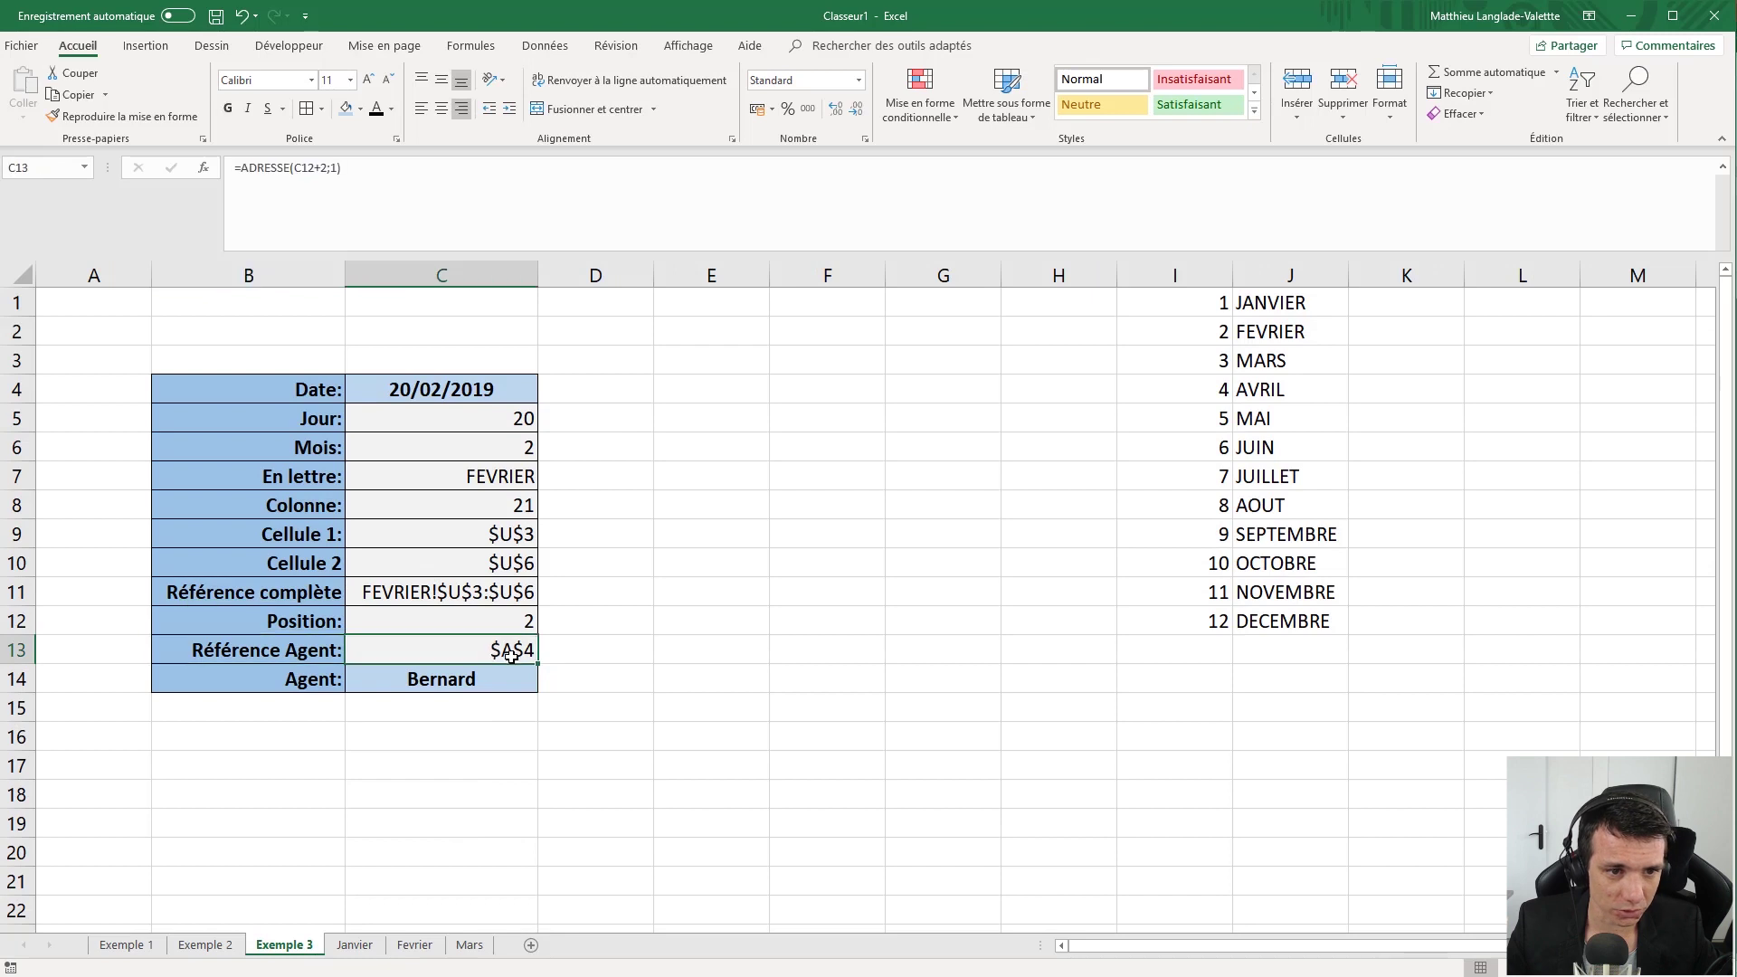
{"action": "left_click", "coordinate": [511, 682]}
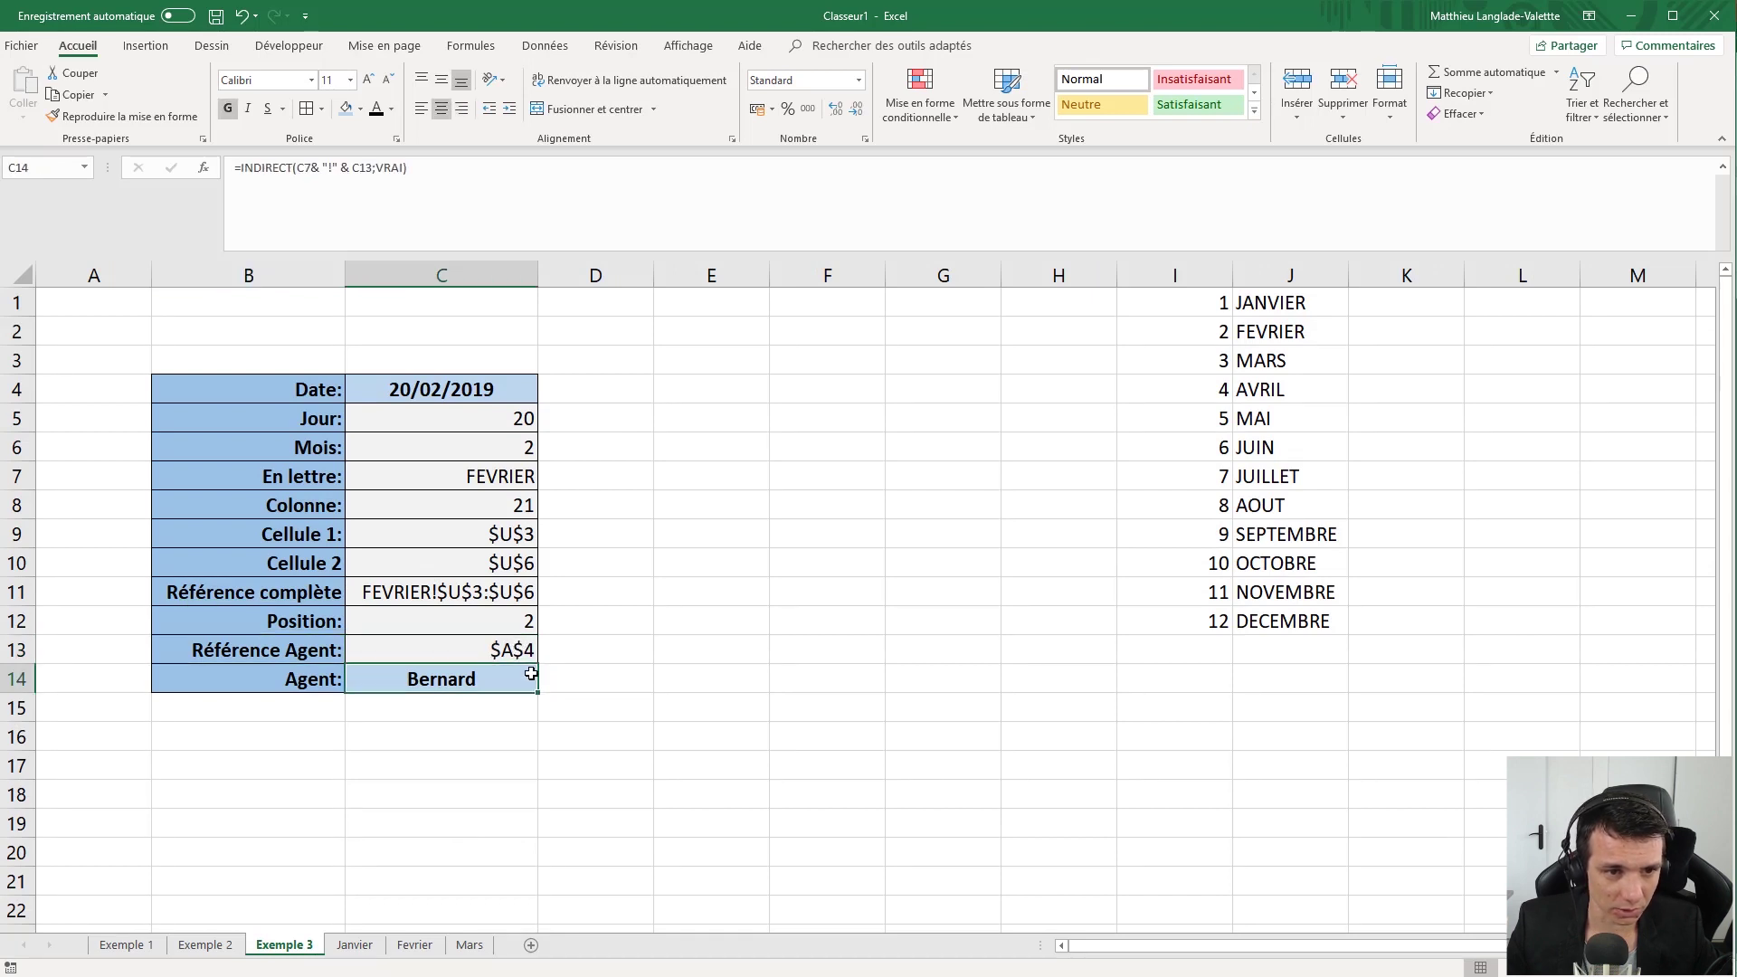
Try dates 10/03, 12/03 and 13/03 in C4, then view the Mars sheet.
{"action": "left_click", "coordinate": [466, 391]}
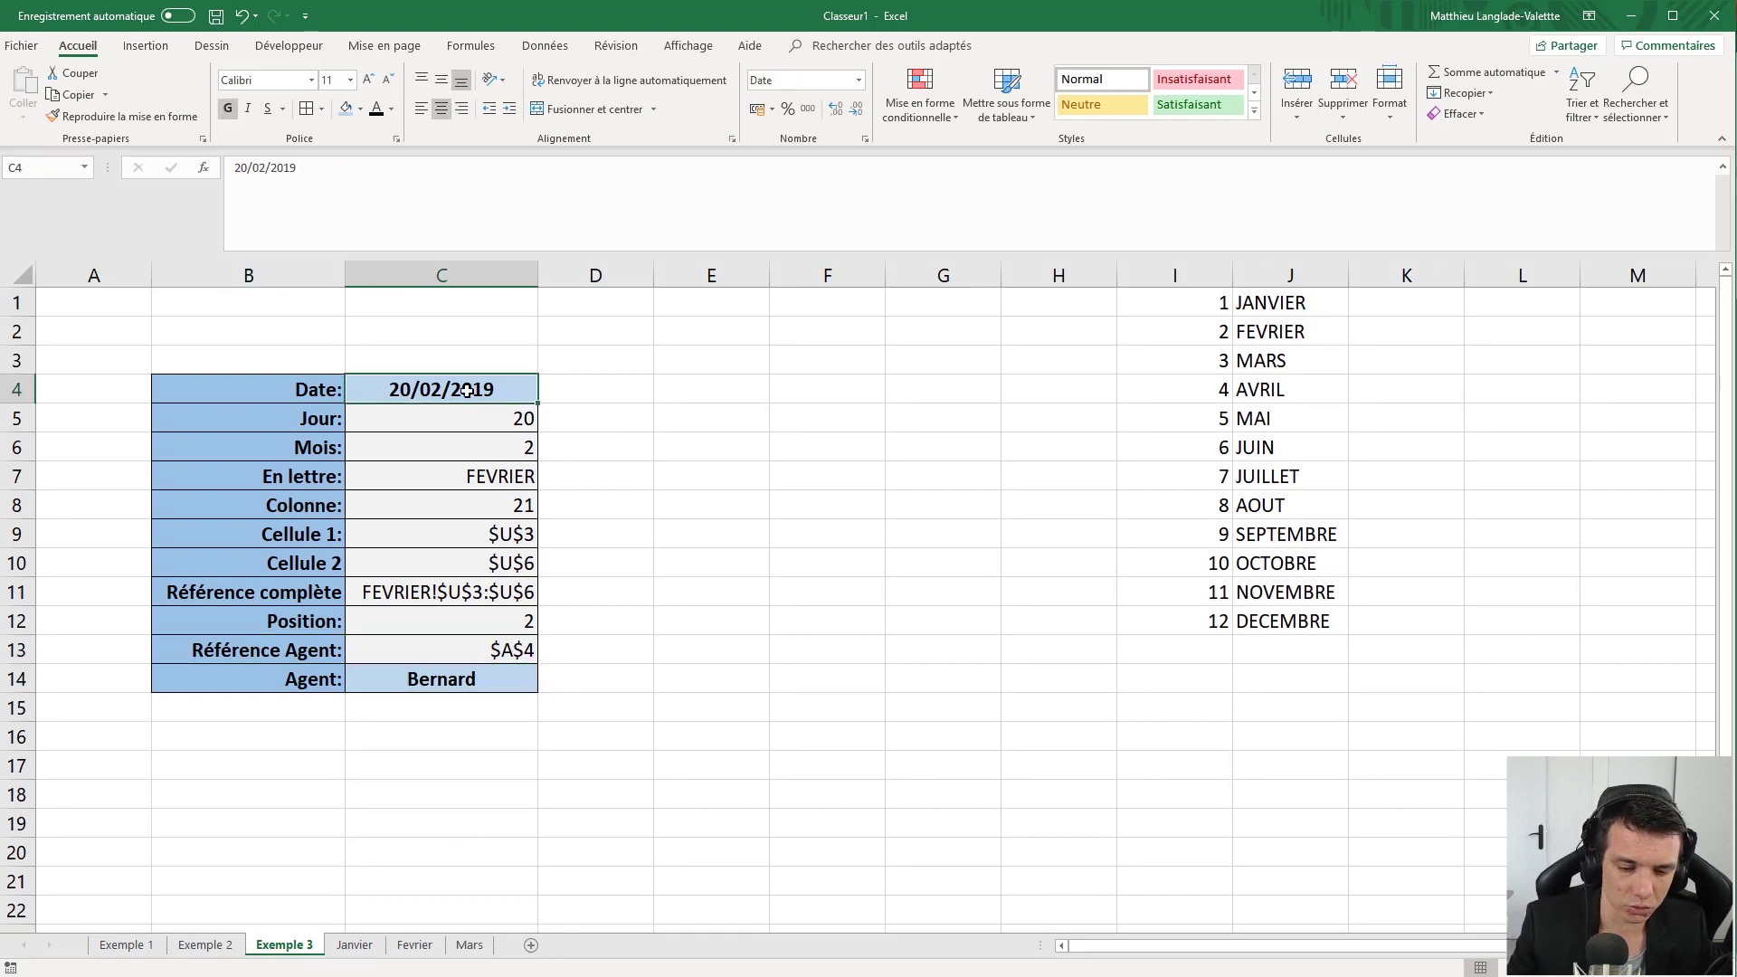
{"action": "type", "text": "10/03"}
{"action": "key", "text": "Return"}
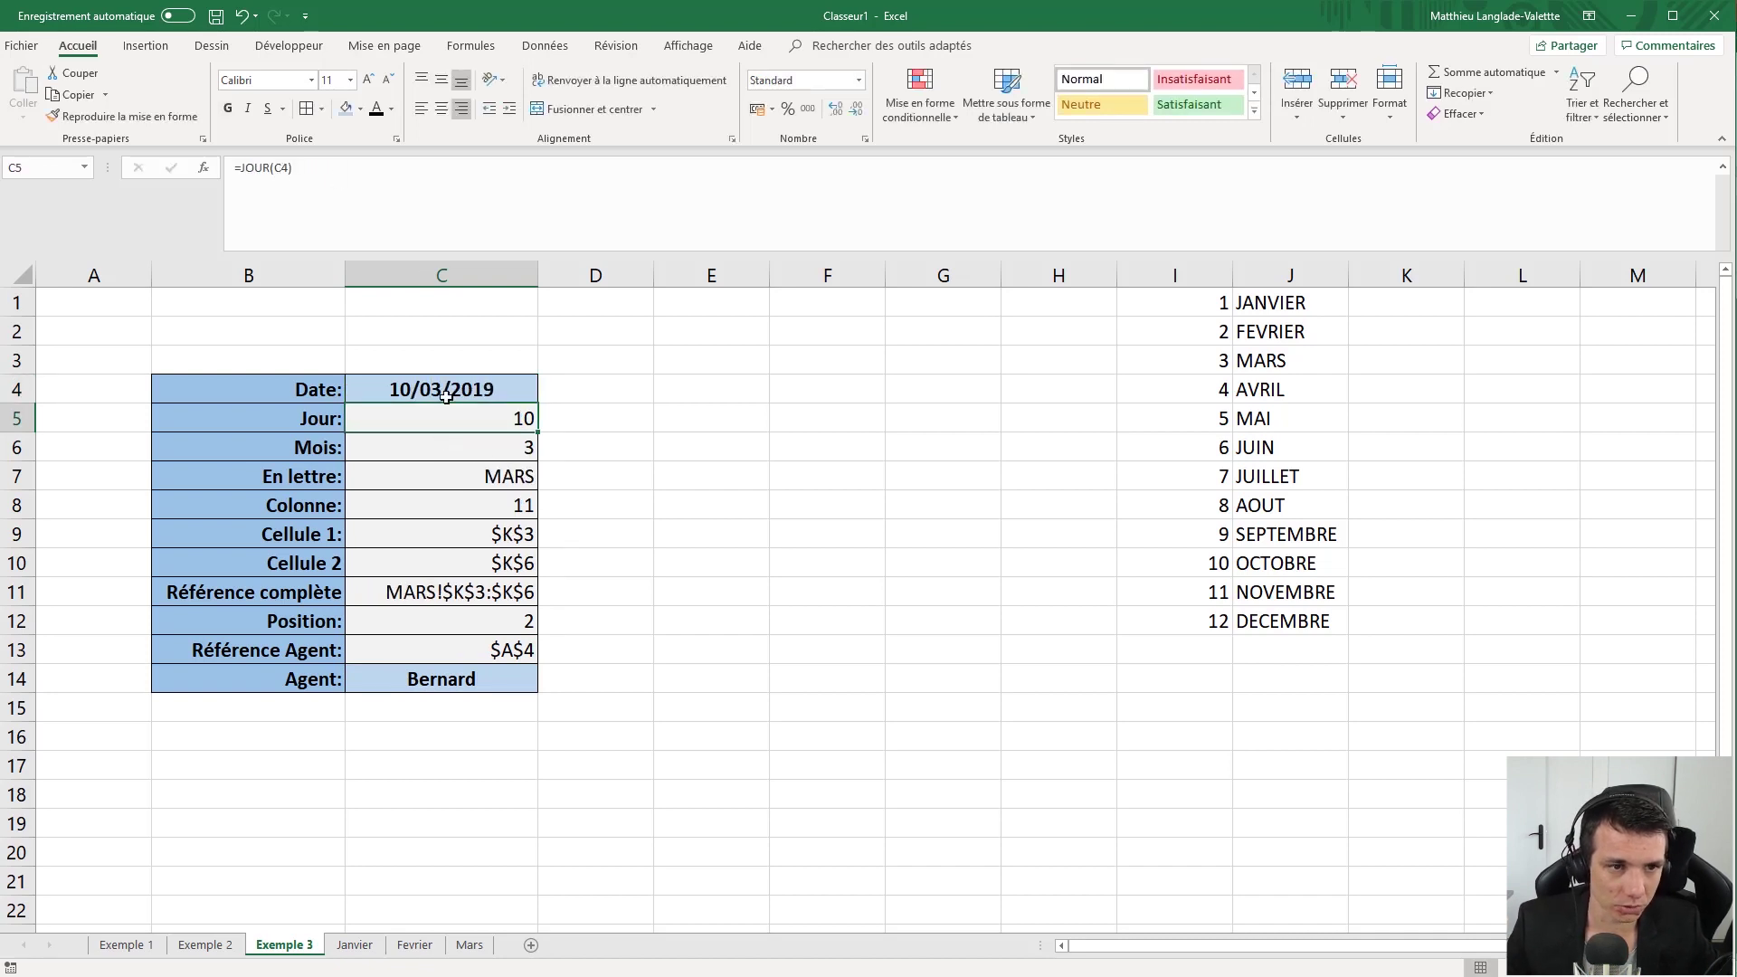
{"action": "left_click", "coordinate": [445, 395]}
{"action": "type", "text": "12/03"}
{"action": "key", "text": "Return"}
{"action": "left_click", "coordinate": [449, 398]}
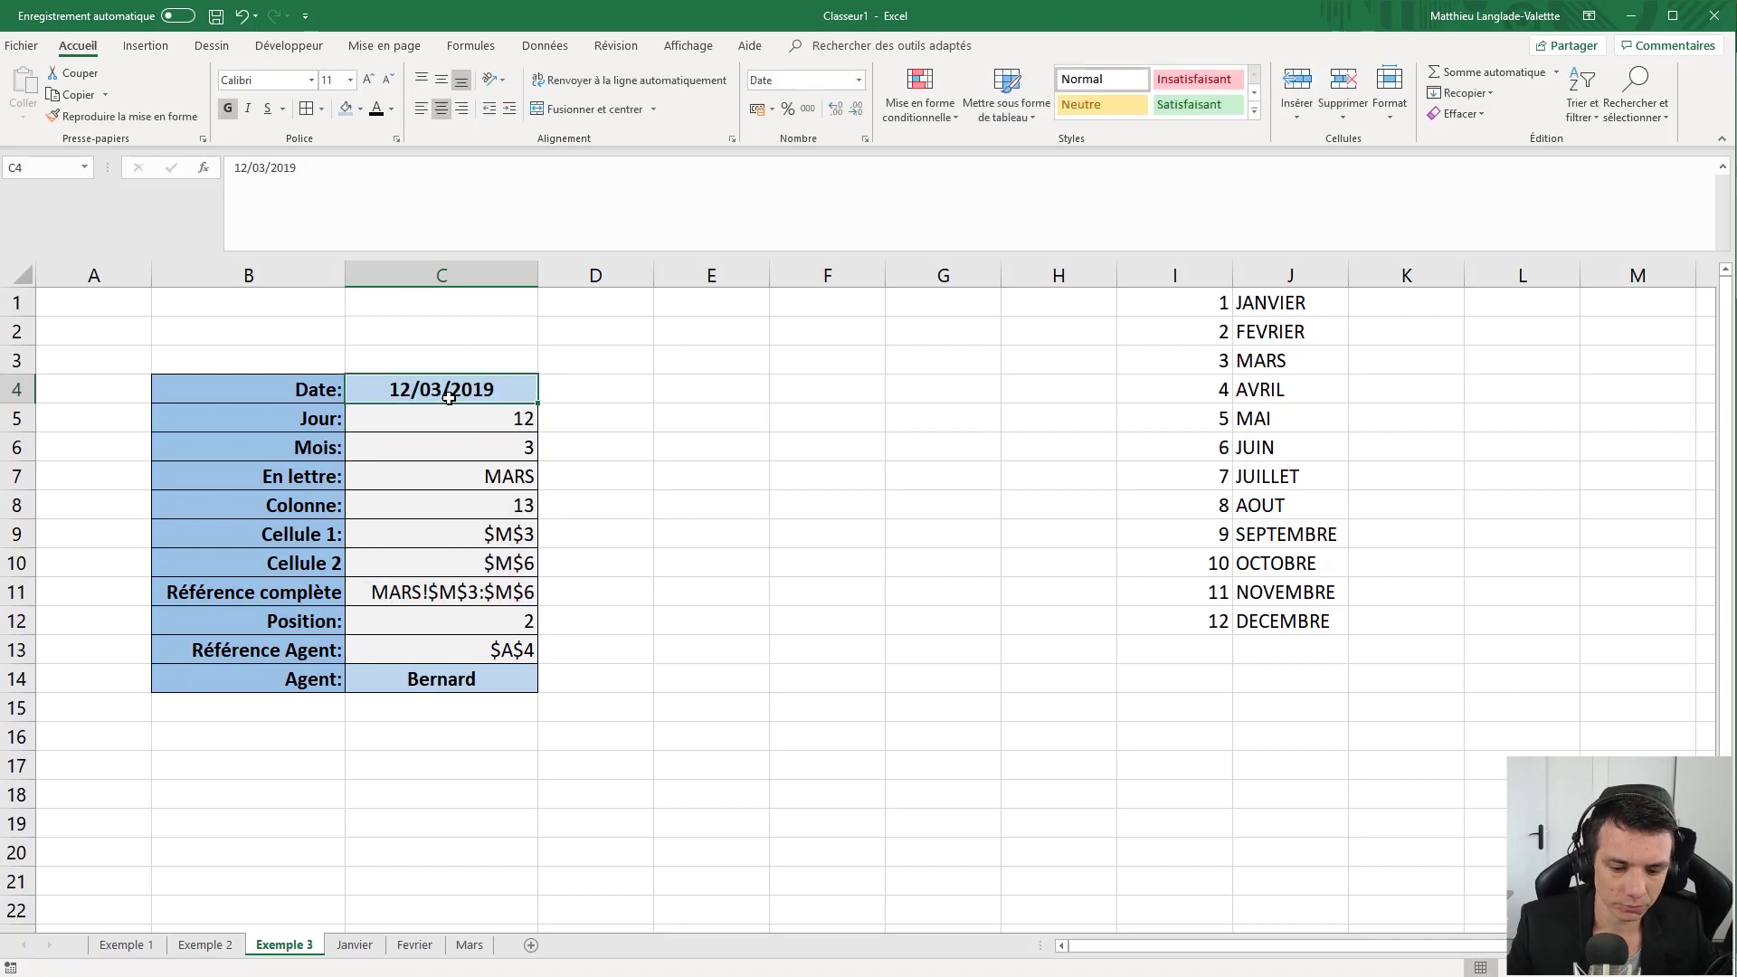
{"action": "type", "text": "13/03"}
{"action": "key", "text": "Return"}
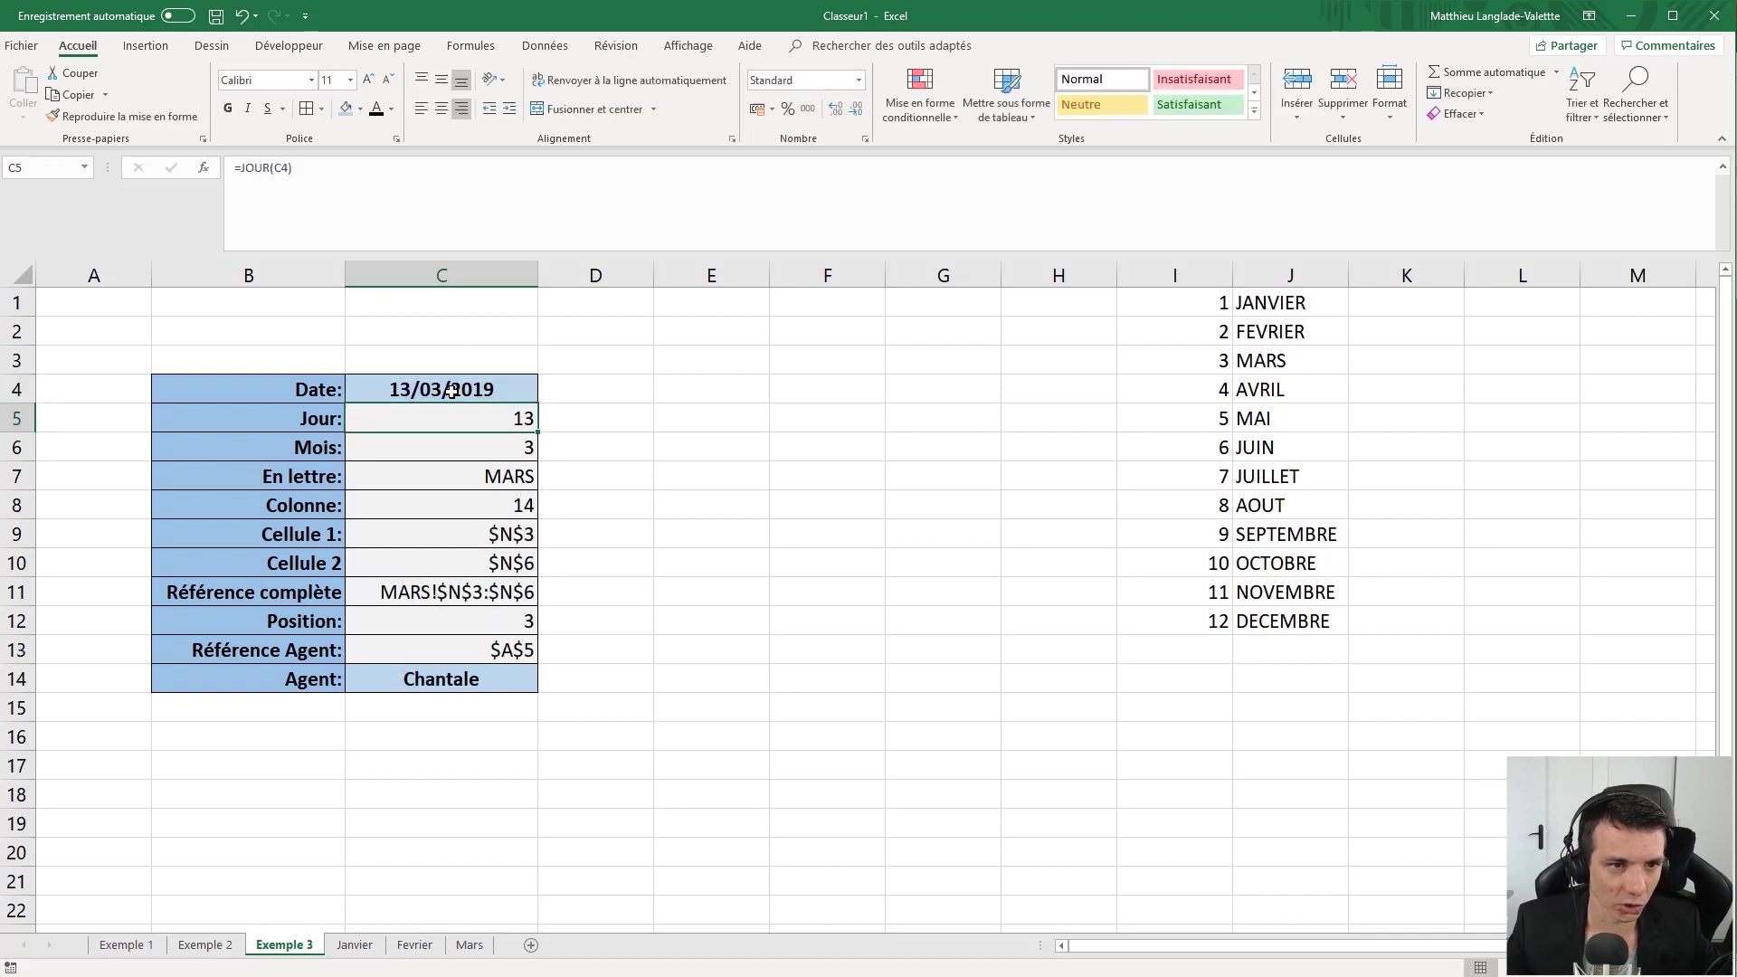
{"action": "left_click", "coordinate": [448, 398]}
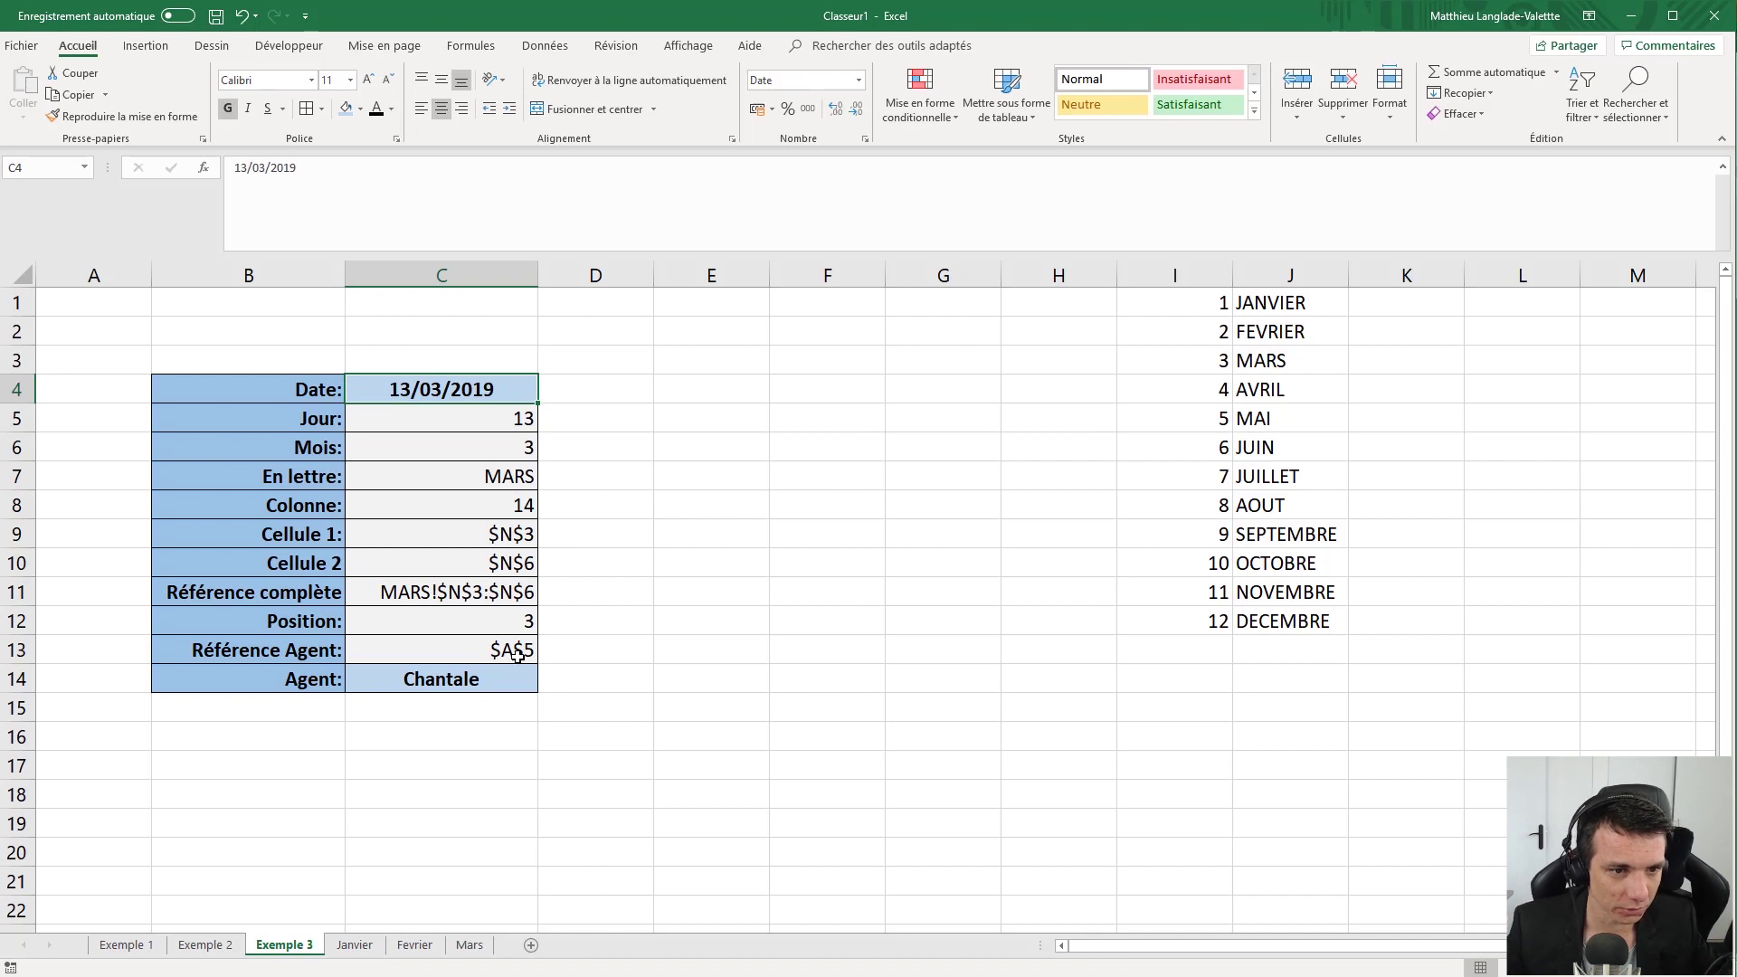
{"action": "left_click", "coordinate": [470, 944]}
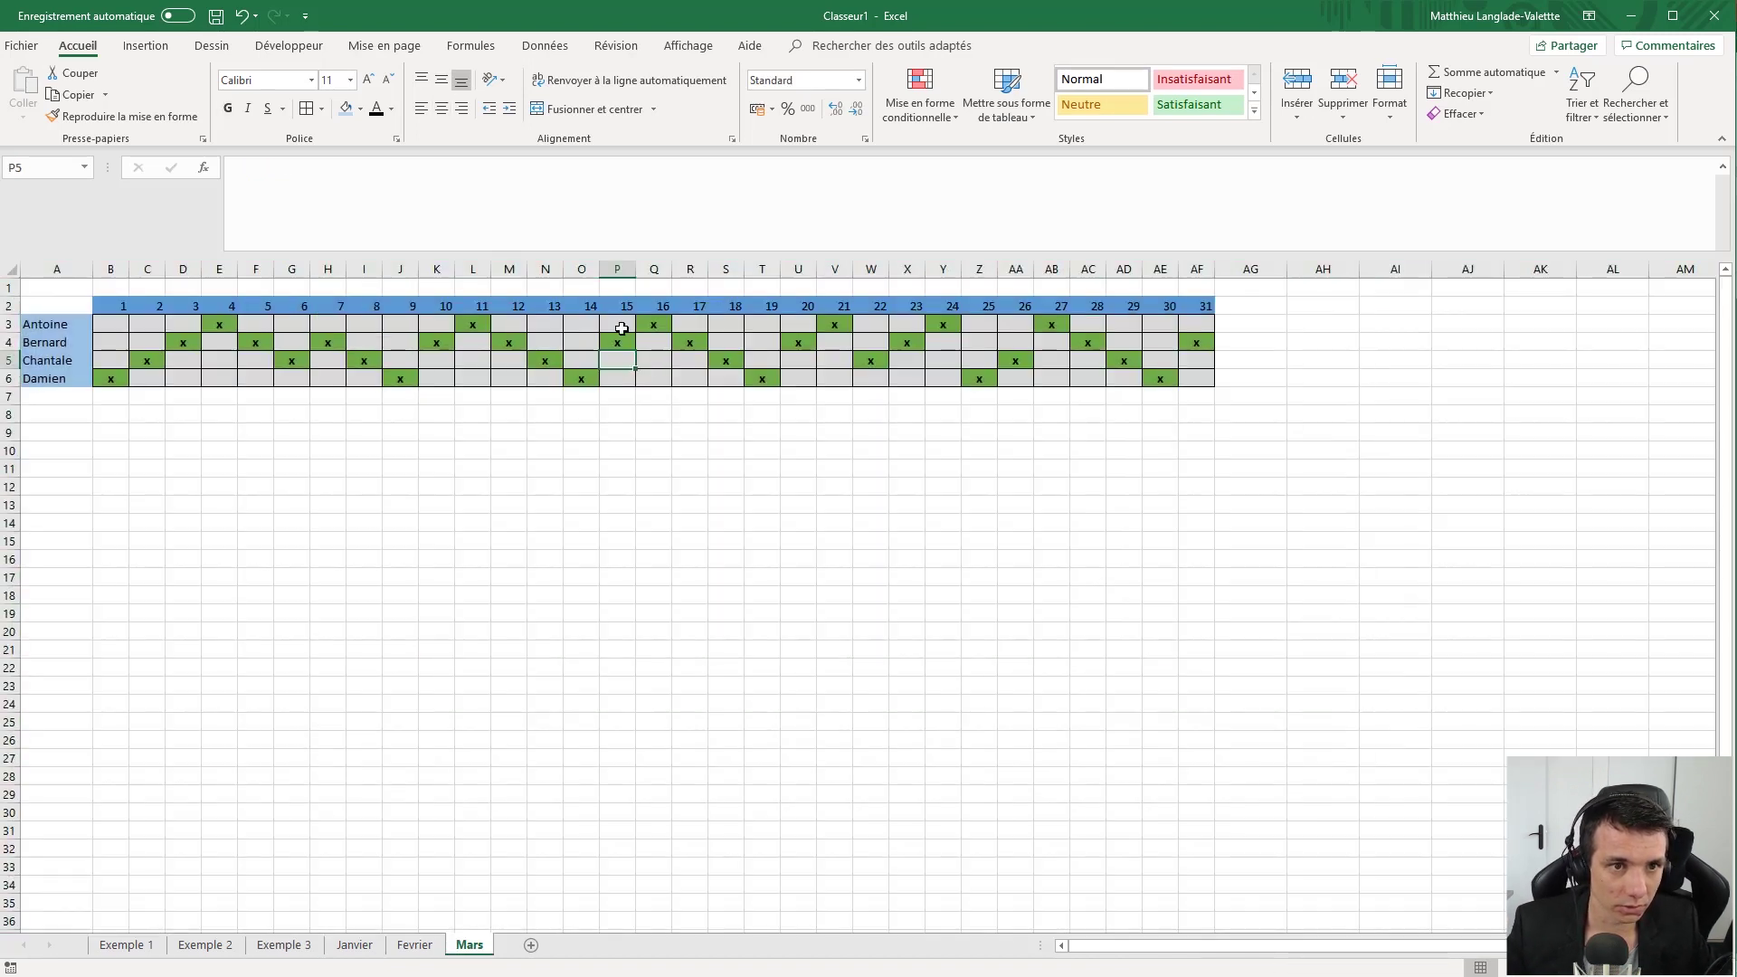
{"action": "left_click_drag", "start_coordinate": [546, 308], "coordinate": [544, 363]}
{"action": "left_click", "coordinate": [543, 363]}
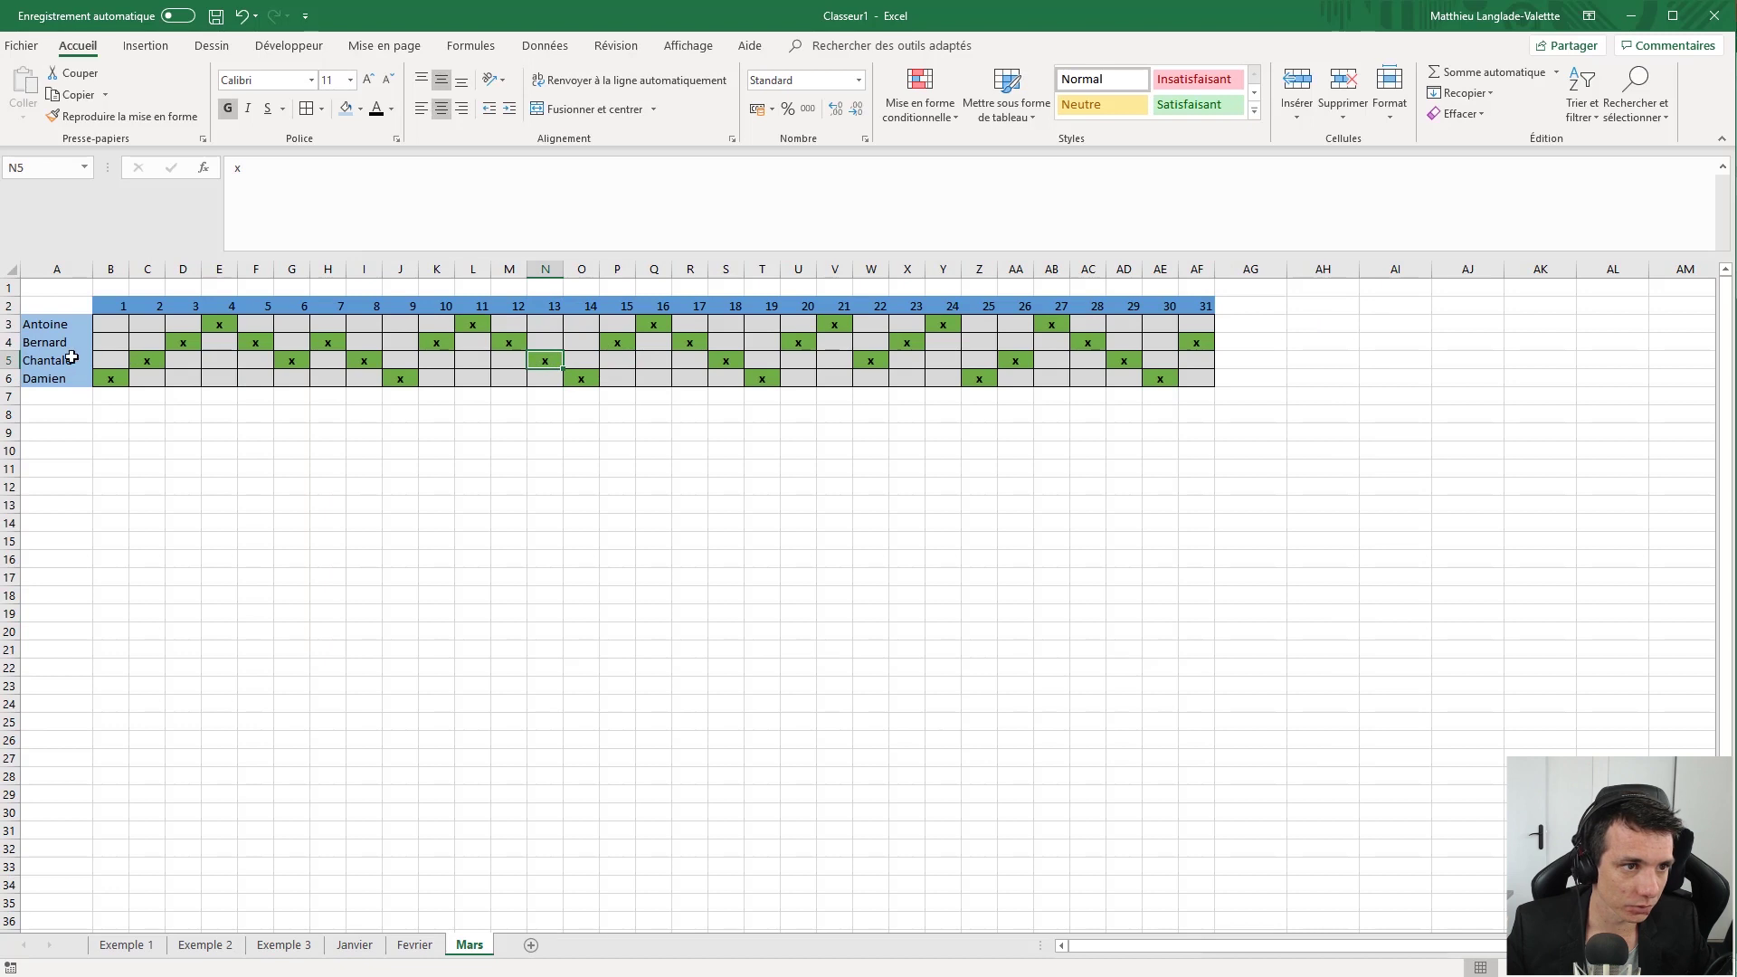